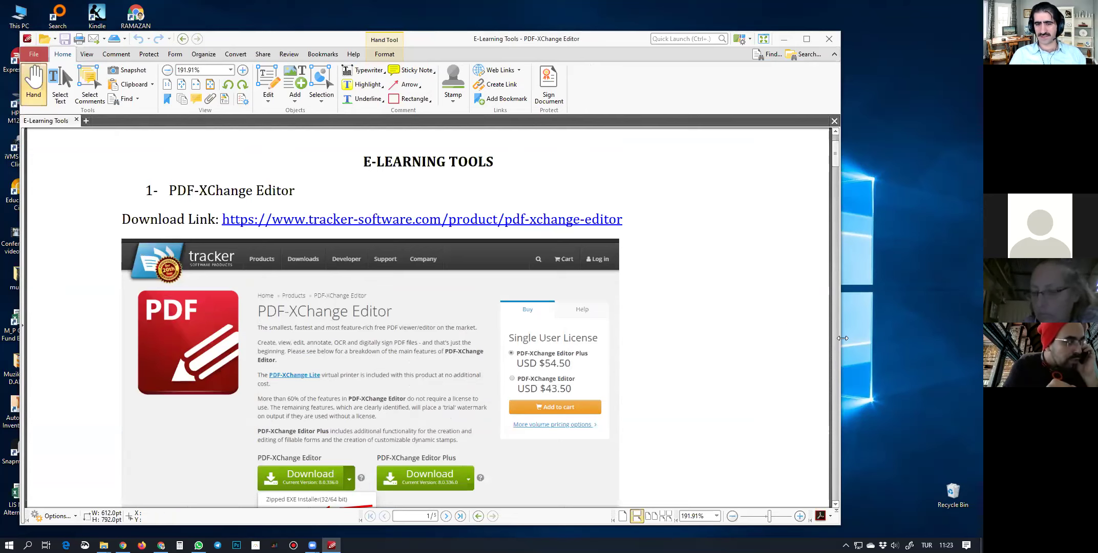
Examine the PDF-XChange Editor download link and installer options, including the 32 bit MSI Installer, in the E-Learning Tools document
{"action": "scroll", "coordinate": [625, 321], "scroll_direction": "down", "scroll_amount": 2}
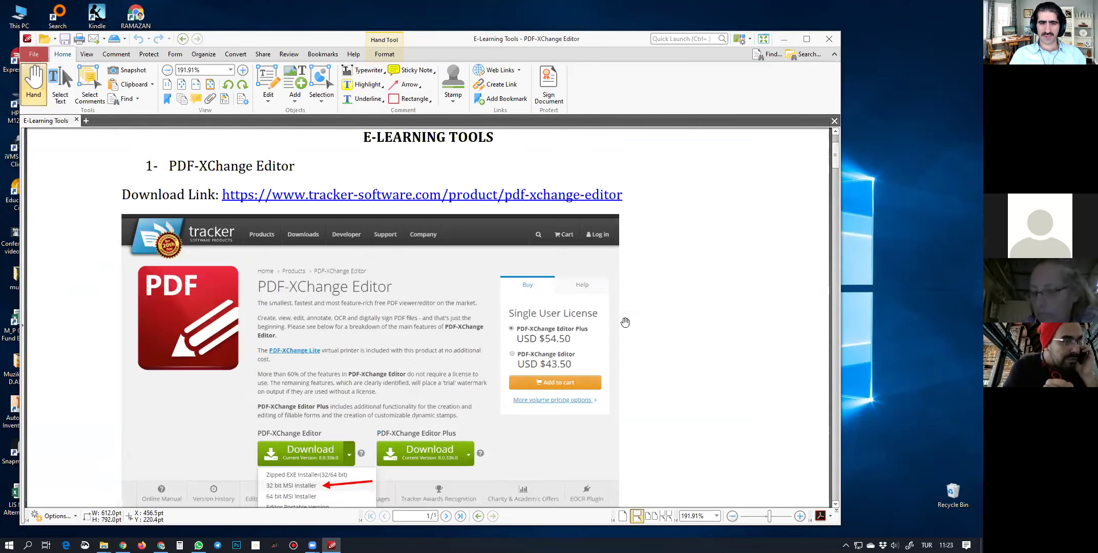
{"action": "scroll", "coordinate": [614, 312], "scroll_direction": "up", "scroll_amount": 1}
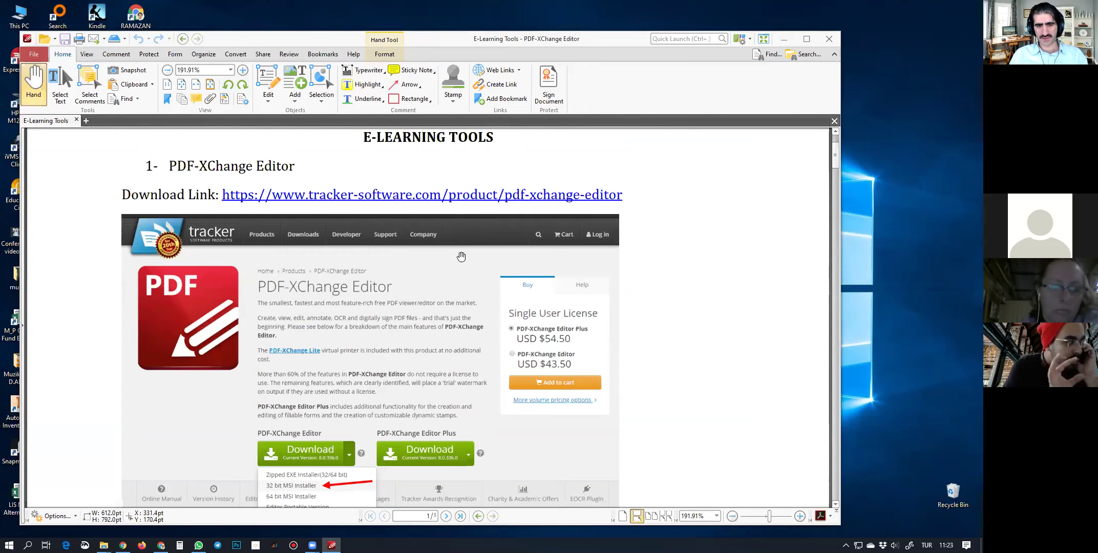
{"action": "scroll", "coordinate": [373, 308], "scroll_direction": "down", "scroll_amount": 2}
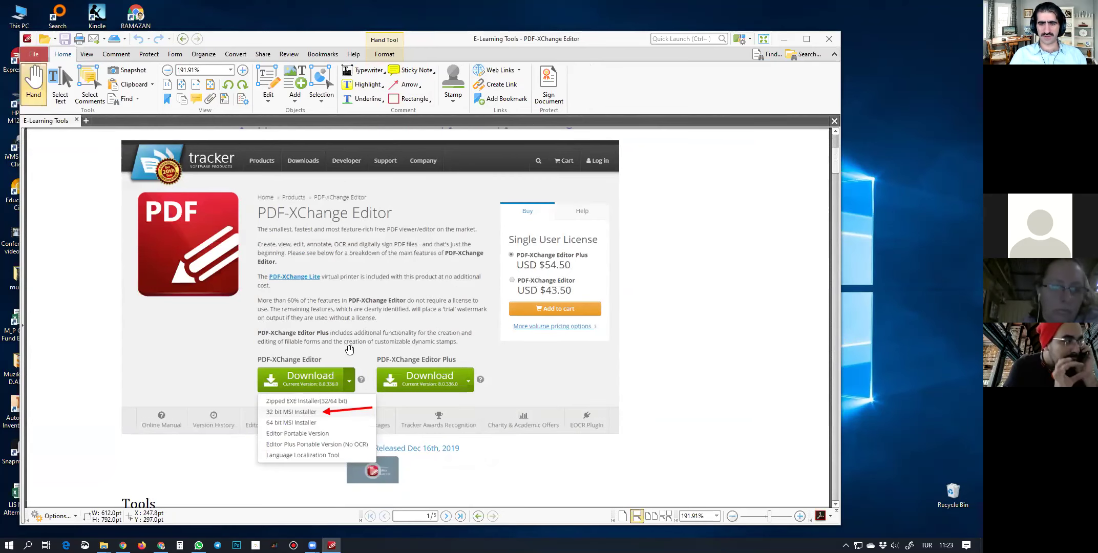
{"action": "scroll", "coordinate": [328, 372], "scroll_direction": "up", "scroll_amount": 1}
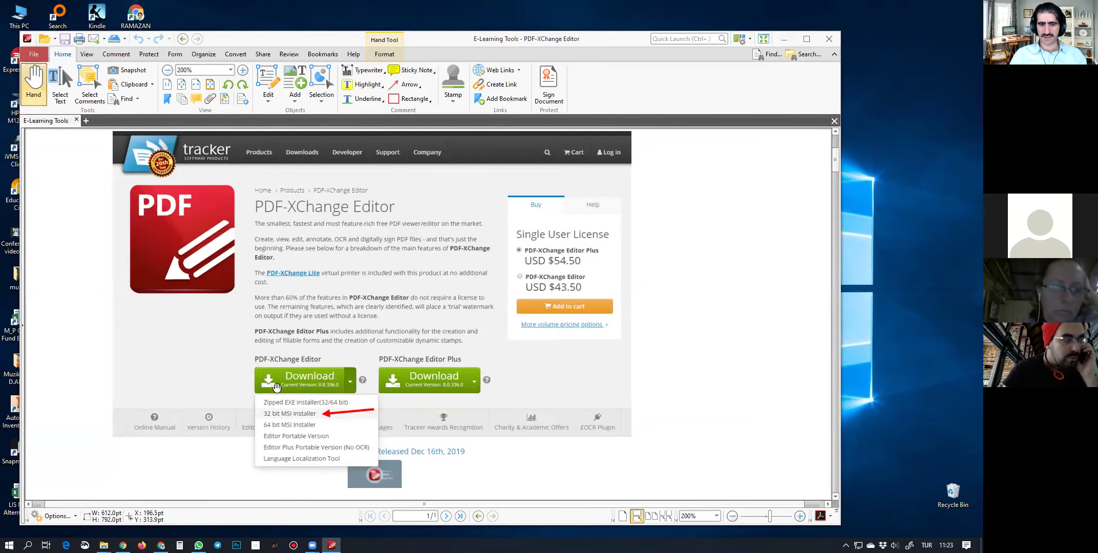
{"action": "scroll", "coordinate": [296, 403], "scroll_direction": "up", "scroll_amount": 2}
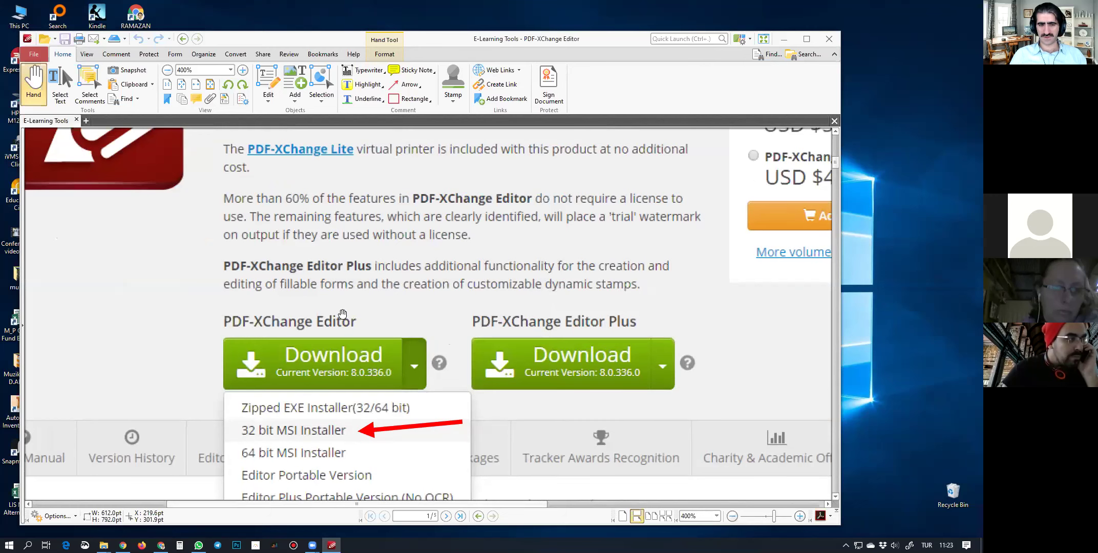
{"action": "scroll", "coordinate": [349, 376], "scroll_direction": "down", "scroll_amount": 1}
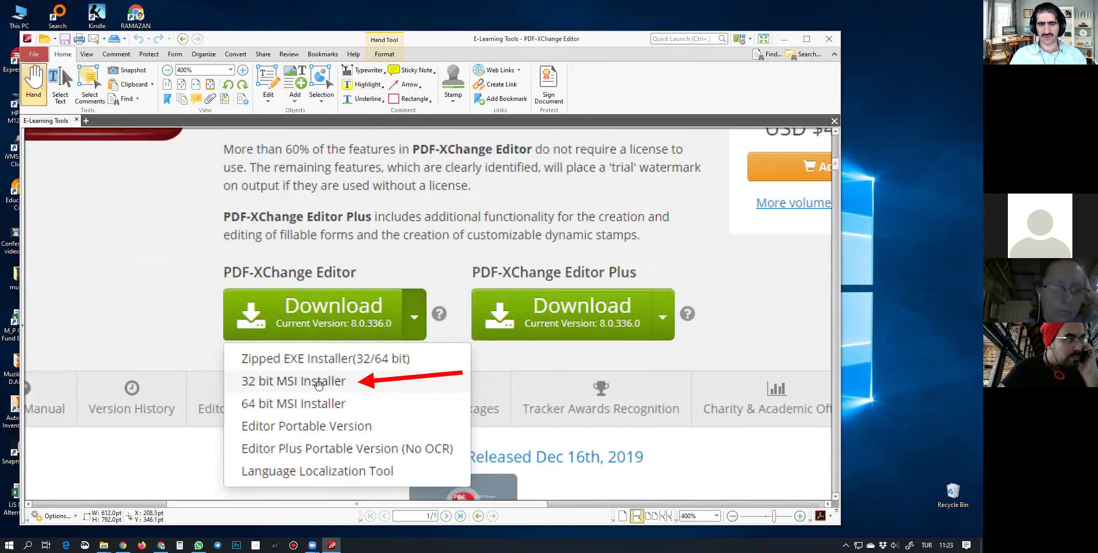
{"action": "scroll", "coordinate": [312, 292], "scroll_direction": "down", "scroll_amount": 2}
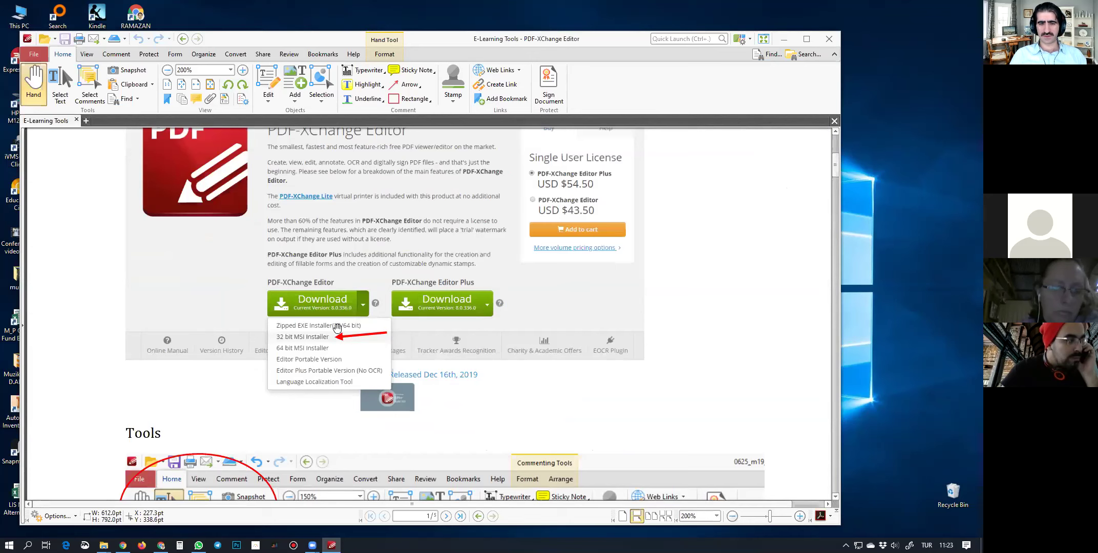
{"action": "scroll", "coordinate": [497, 272], "scroll_direction": "up", "scroll_amount": 1}
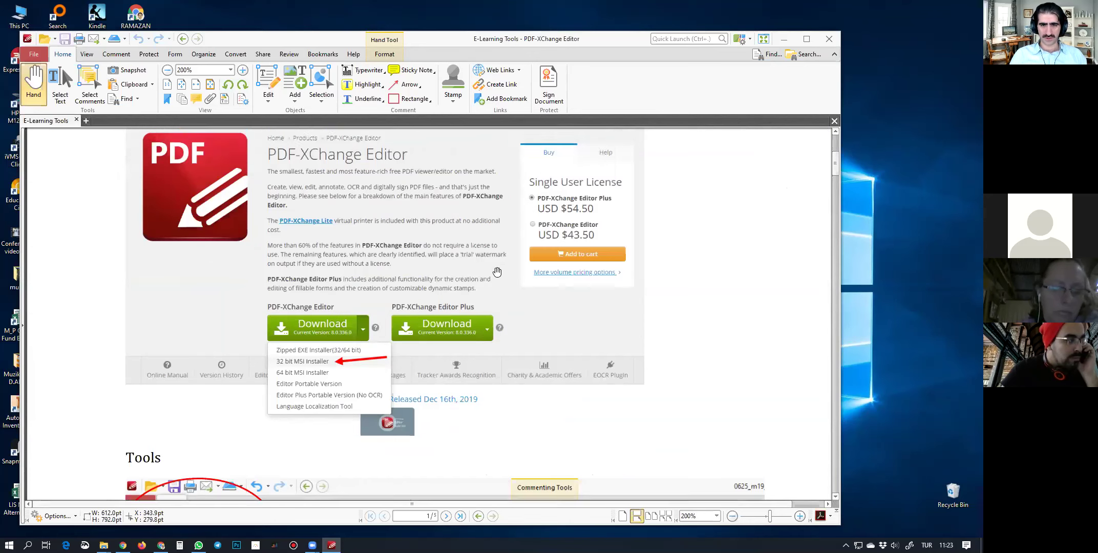
{"action": "scroll", "coordinate": [496, 272], "scroll_direction": "up", "scroll_amount": 6}
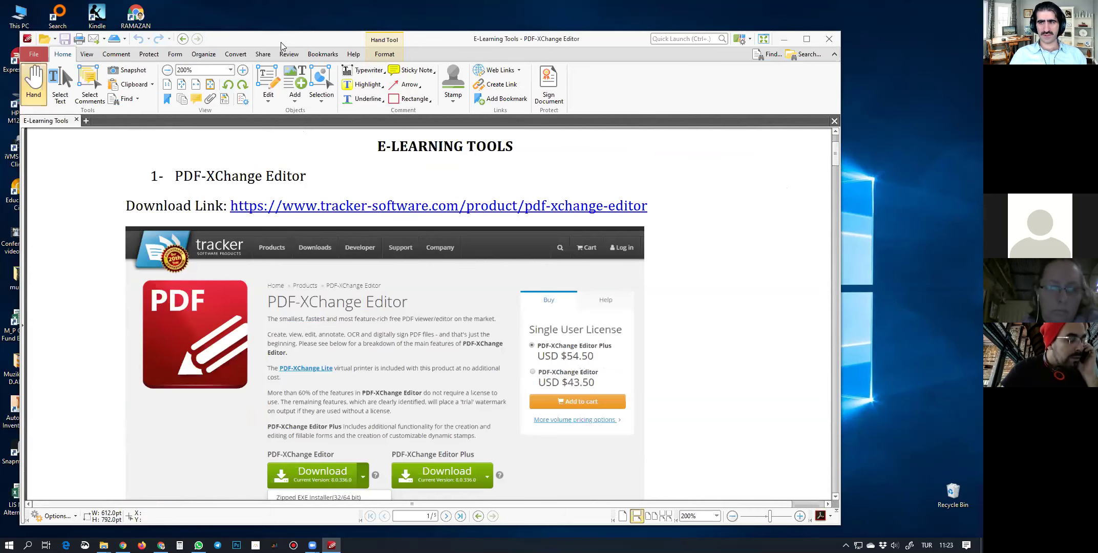
Look over the missingnumbers 1-50 bug-1 worksheet from its heading down to the last row of numbers
{"action": "left_click_drag", "start_coordinate": [281, 42], "coordinate": [296, 45]}
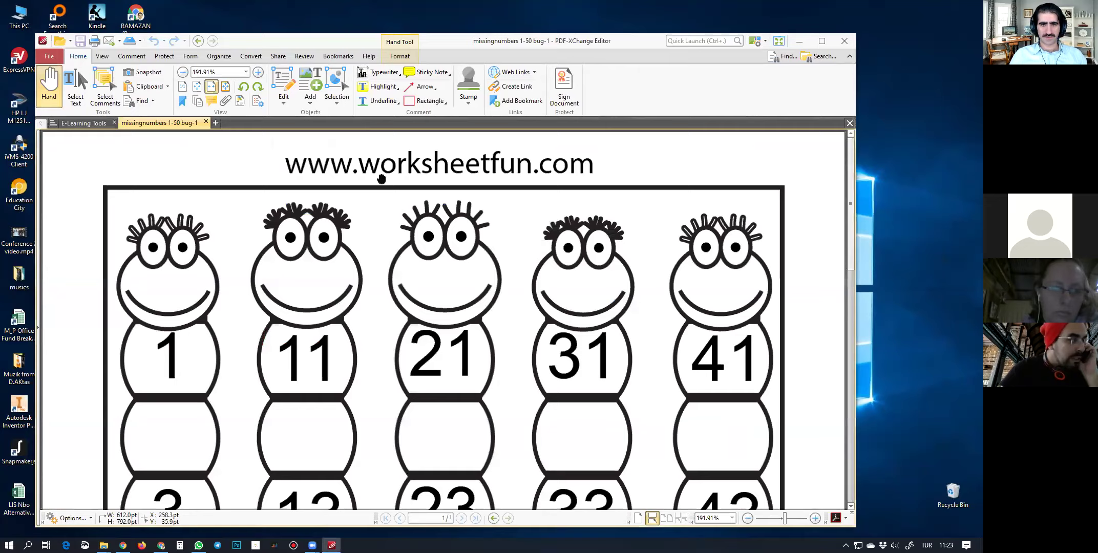
{"action": "scroll", "coordinate": [569, 302], "scroll_direction": "down", "scroll_amount": 10}
{"action": "scroll", "coordinate": [564, 297], "scroll_direction": "down", "scroll_amount": 3}
{"action": "scroll", "coordinate": [564, 297], "scroll_direction": "up", "scroll_amount": 1}
{"action": "scroll", "coordinate": [563, 300], "scroll_direction": "up", "scroll_amount": 2}
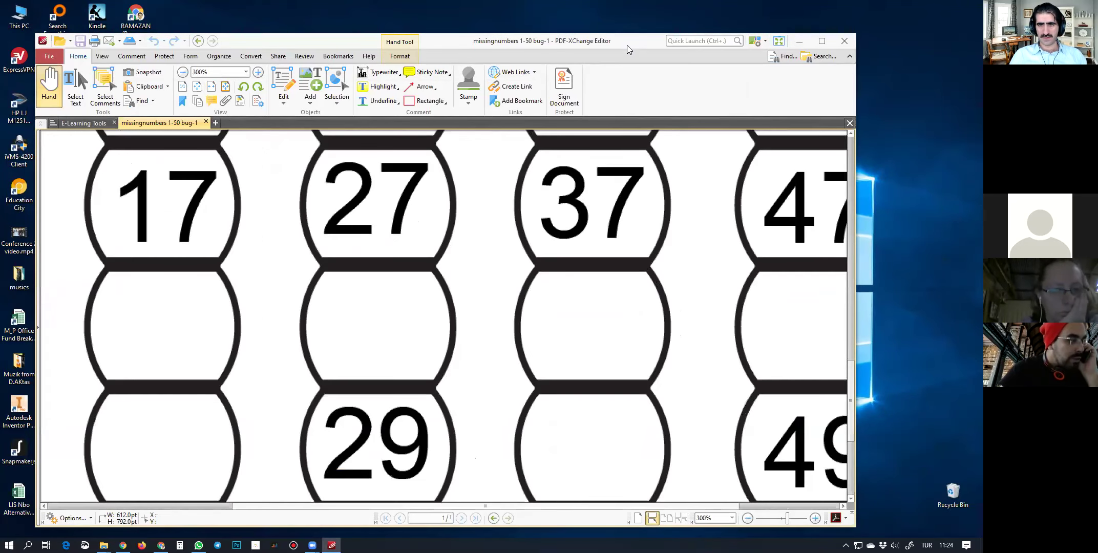
{"action": "left_click_drag", "start_coordinate": [627, 43], "coordinate": [616, 26]}
{"action": "scroll", "coordinate": [340, 305], "scroll_direction": "down", "scroll_amount": 2}
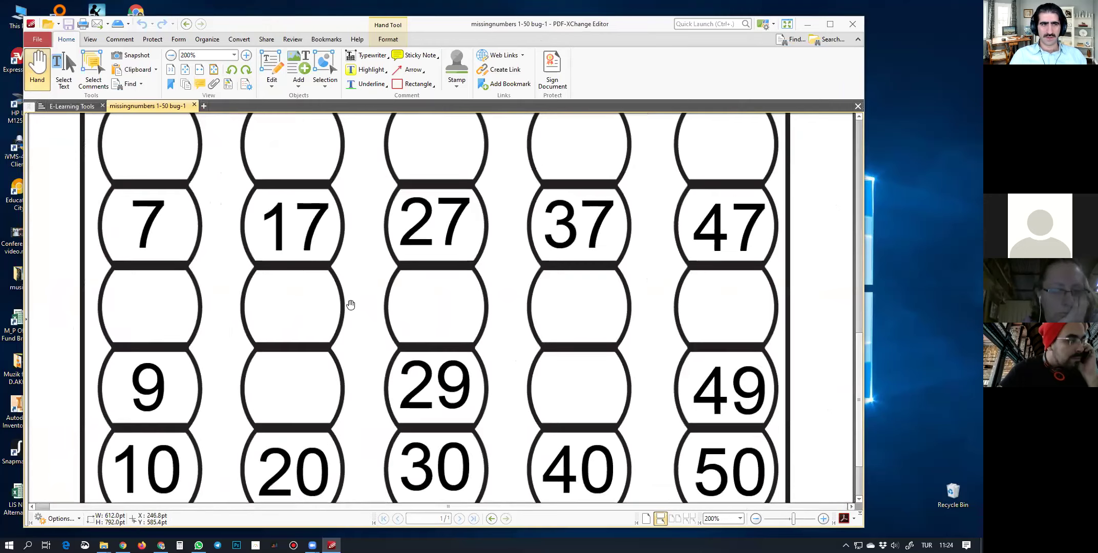
{"action": "scroll", "coordinate": [329, 307], "scroll_direction": "down", "scroll_amount": 1}
{"action": "scroll", "coordinate": [328, 306], "scroll_direction": "up", "scroll_amount": 2}
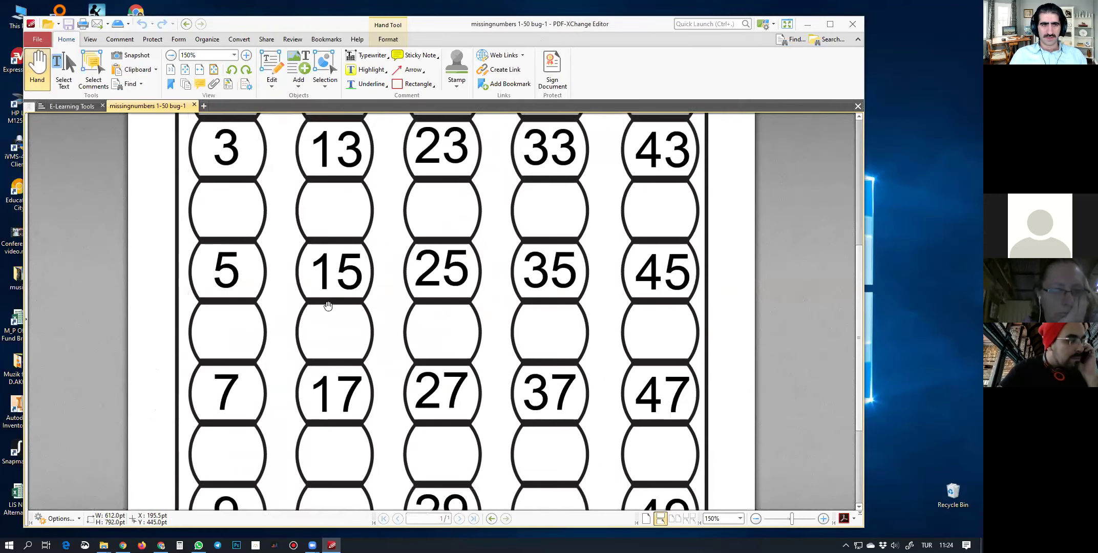
{"action": "scroll", "coordinate": [329, 306], "scroll_direction": "down", "scroll_amount": 1}
Switch to the E-Learning Tools document and review its installer list and Tools section
{"action": "left_click", "coordinate": [72, 106]}
{"action": "scroll", "coordinate": [342, 283], "scroll_direction": "down", "scroll_amount": 20}
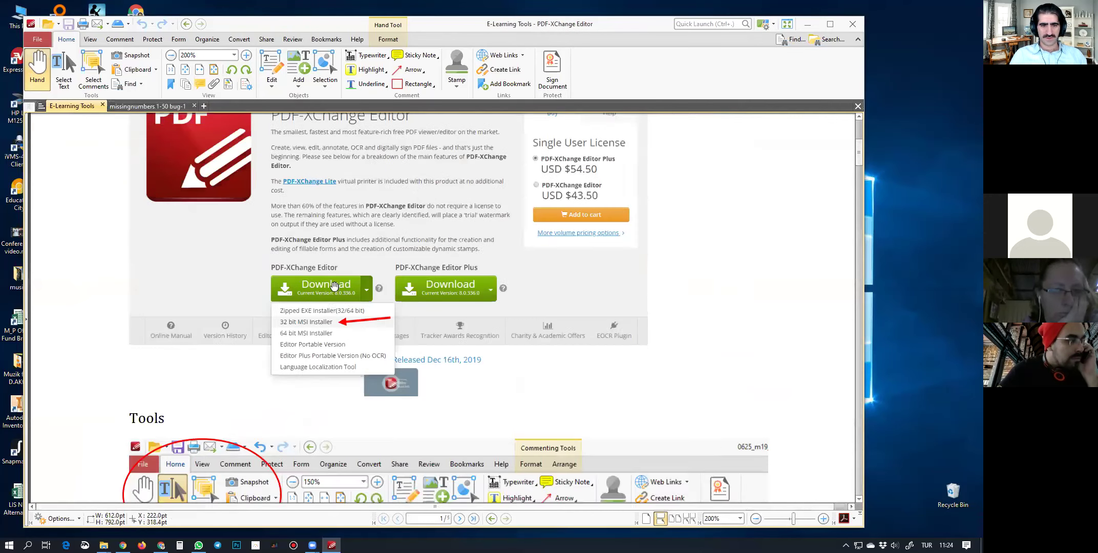
{"action": "scroll", "coordinate": [317, 275], "scroll_direction": "down", "scroll_amount": 3}
{"action": "scroll", "coordinate": [315, 273], "scroll_direction": "up", "scroll_amount": 10}
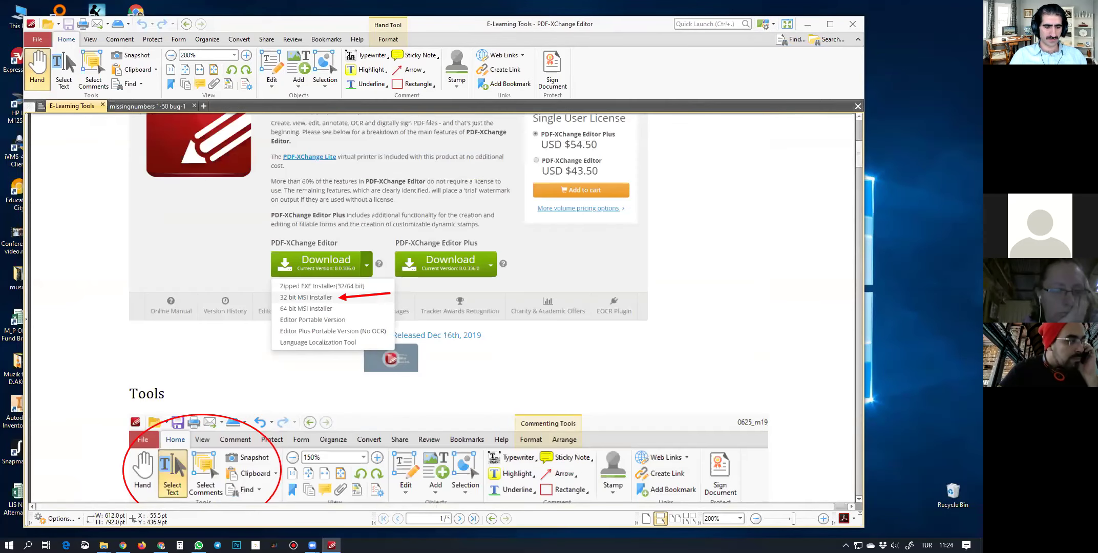
Open 0625_m19_qp_42.pdf from the Training-1-E-Learning Tools folder inside E-Learning Materials
{"action": "mouse_move", "coordinate": [104, 545]}
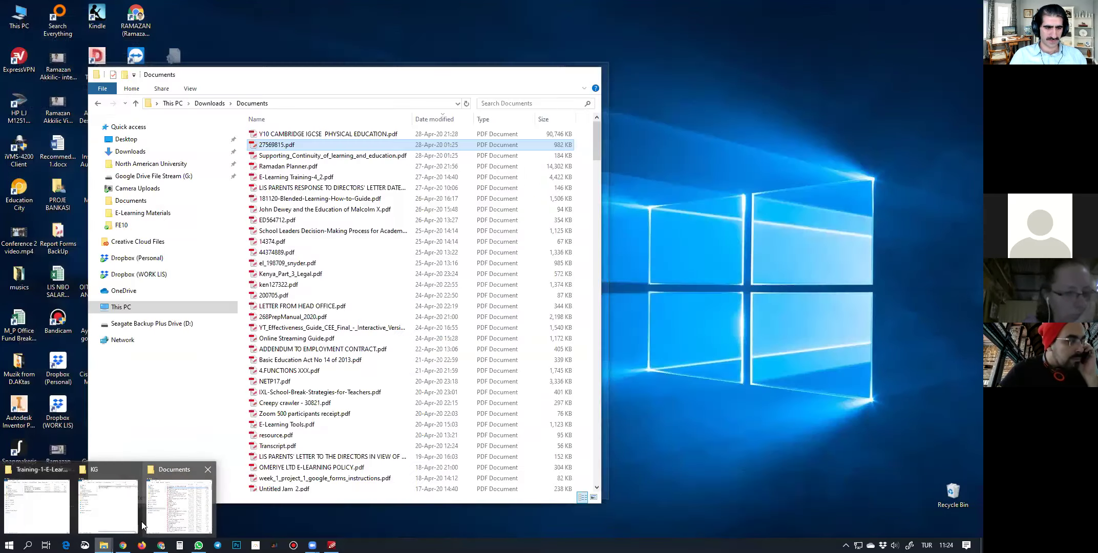
{"action": "left_click", "coordinate": [130, 520]}
{"action": "left_click", "coordinate": [355, 120]}
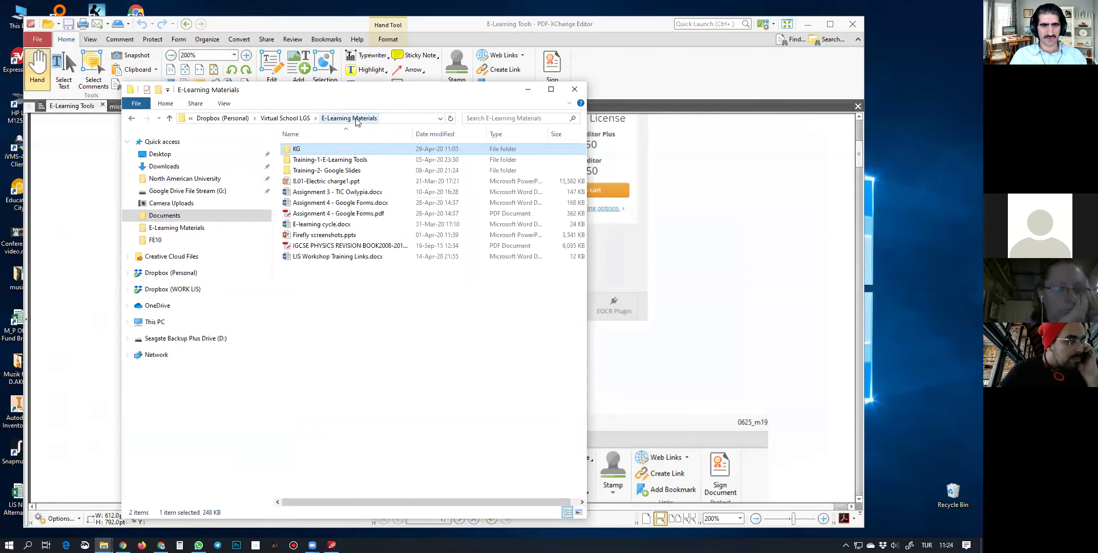
{"action": "double_click", "coordinate": [326, 161]}
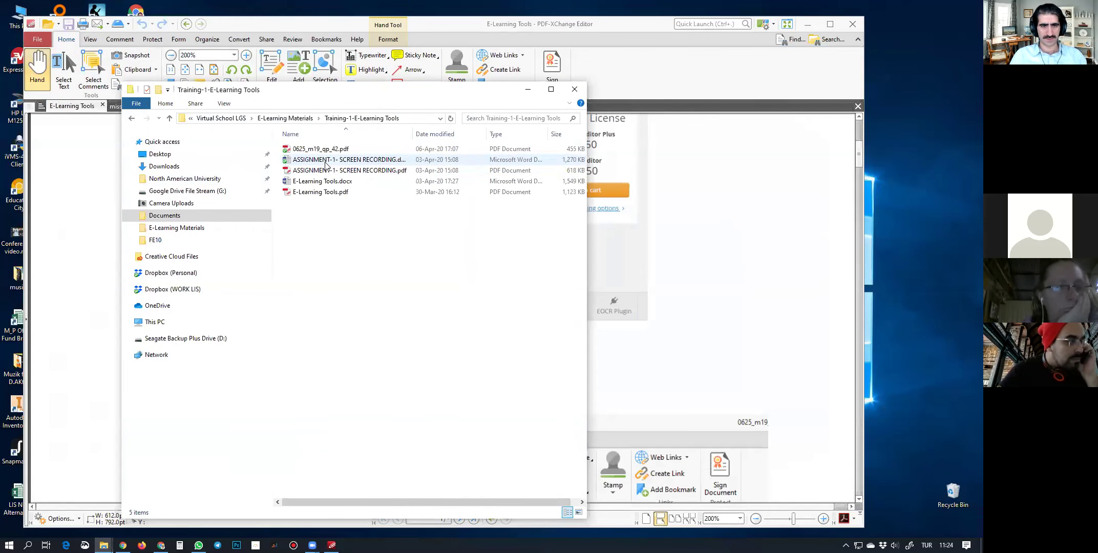
{"action": "left_click", "coordinate": [322, 150]}
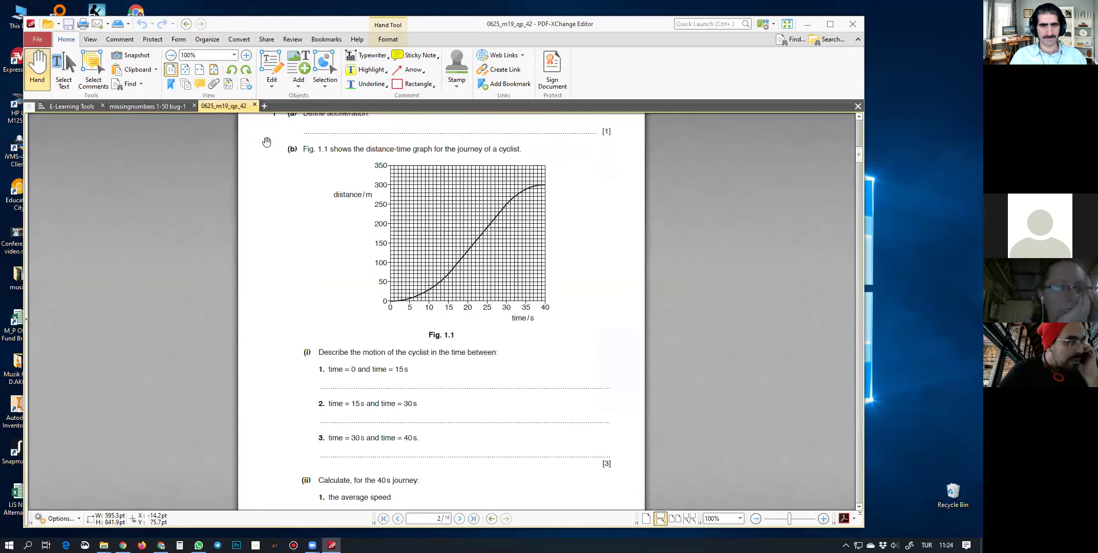
Select the text "Describe the motion of the cyclist in the time between:" in part (i) below Fig. 1.1
{"action": "scroll", "coordinate": [443, 319], "scroll_direction": "up", "scroll_amount": 1}
{"action": "scroll", "coordinate": [443, 320], "scroll_direction": "up", "scroll_amount": 2, "text": "ctrl"}
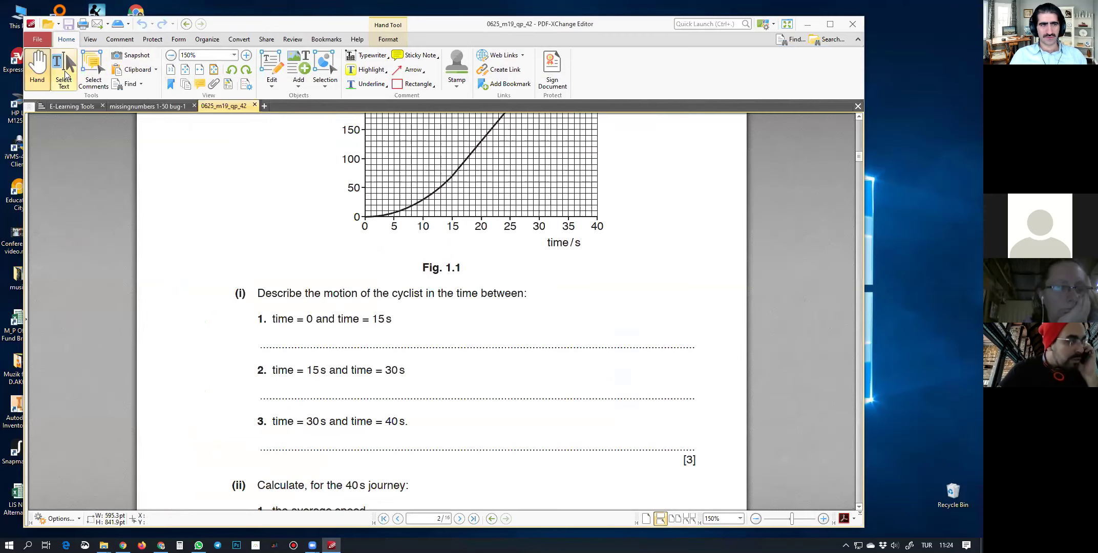
{"action": "left_click", "coordinate": [65, 74]}
{"action": "left_click_drag", "start_coordinate": [280, 296], "coordinate": [530, 304]}
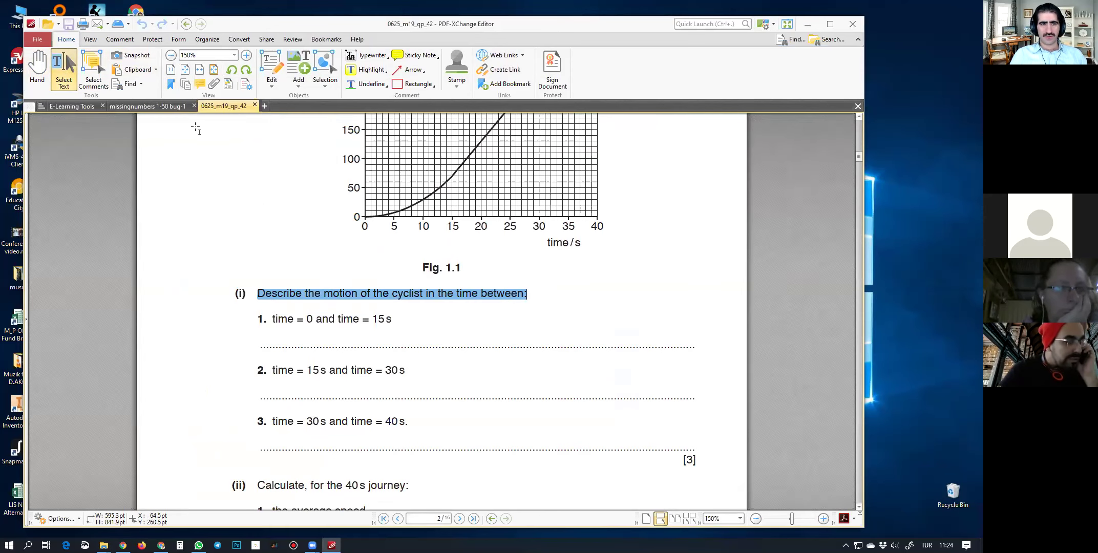
Return to the missingnumbers 1-50 bug-1 worksheet and enlarge the caterpillars' upper segments
{"action": "left_click", "coordinate": [149, 106]}
{"action": "scroll", "coordinate": [517, 282], "scroll_direction": "down", "scroll_amount": 2}
{"action": "scroll", "coordinate": [563, 285], "scroll_direction": "up", "scroll_amount": 3}
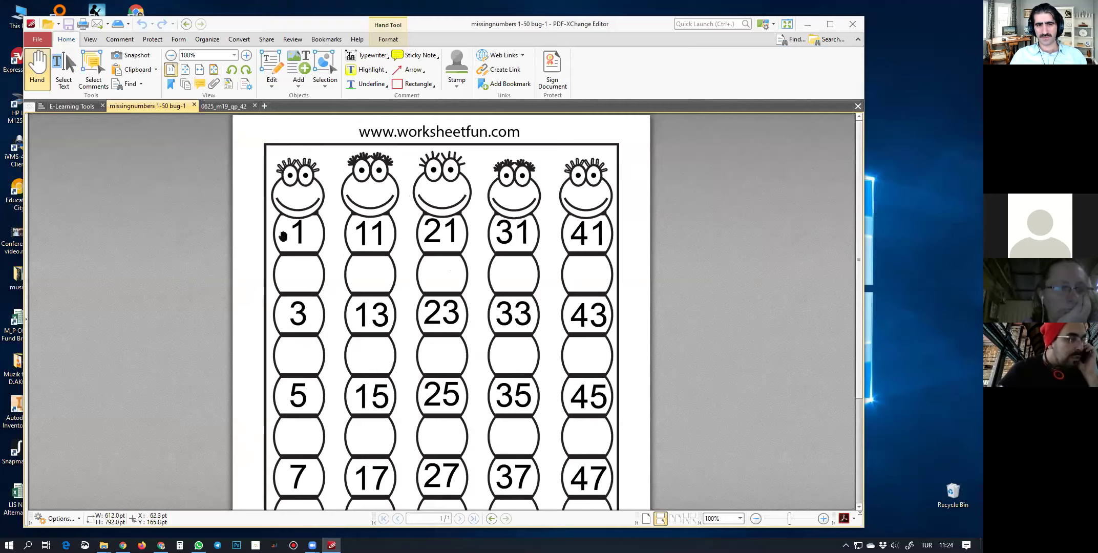
{"action": "scroll", "coordinate": [308, 278], "scroll_direction": "up", "scroll_amount": 1}
{"action": "scroll", "coordinate": [307, 279], "scroll_direction": "up", "scroll_amount": 3}
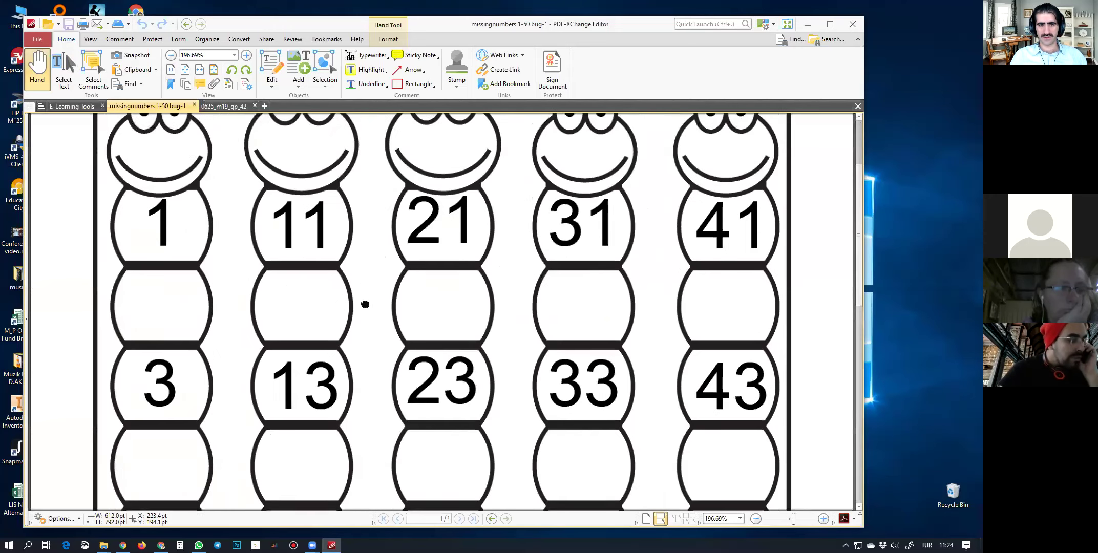
Open Word, create a blank document and restore its window to a smaller size over the worksheet
{"action": "key", "text": "super"}
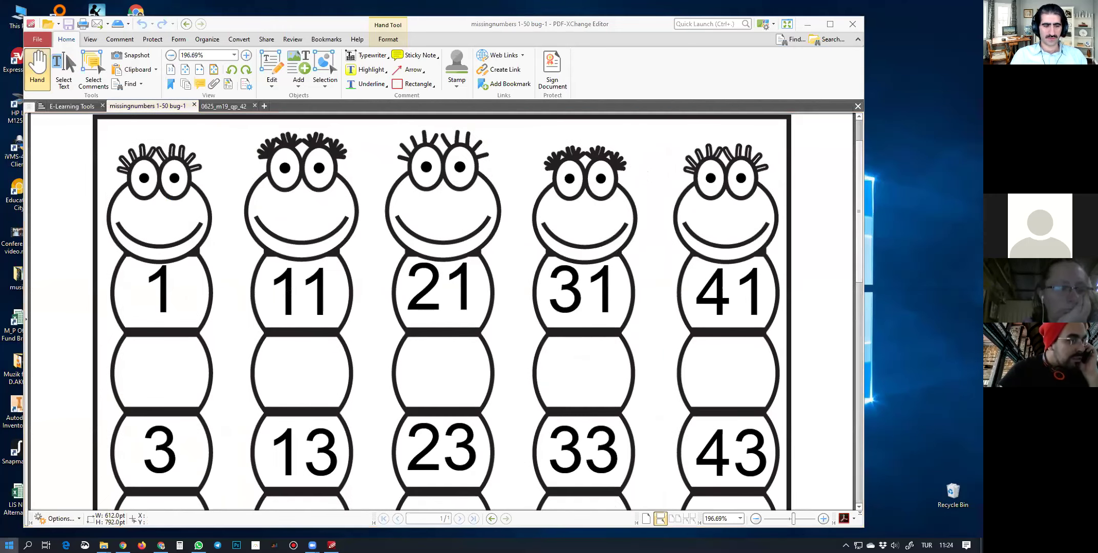
{"action": "left_click", "coordinate": [68, 382]}
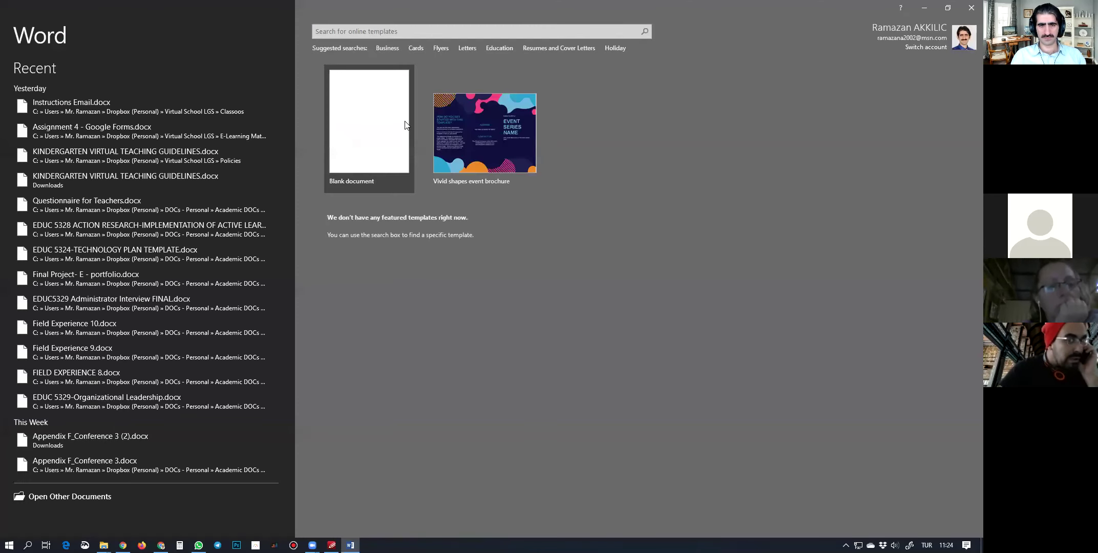
{"action": "left_click", "coordinate": [594, 374]}
{"action": "left_click", "coordinate": [369, 123]}
{"action": "left_click", "coordinate": [949, 8]}
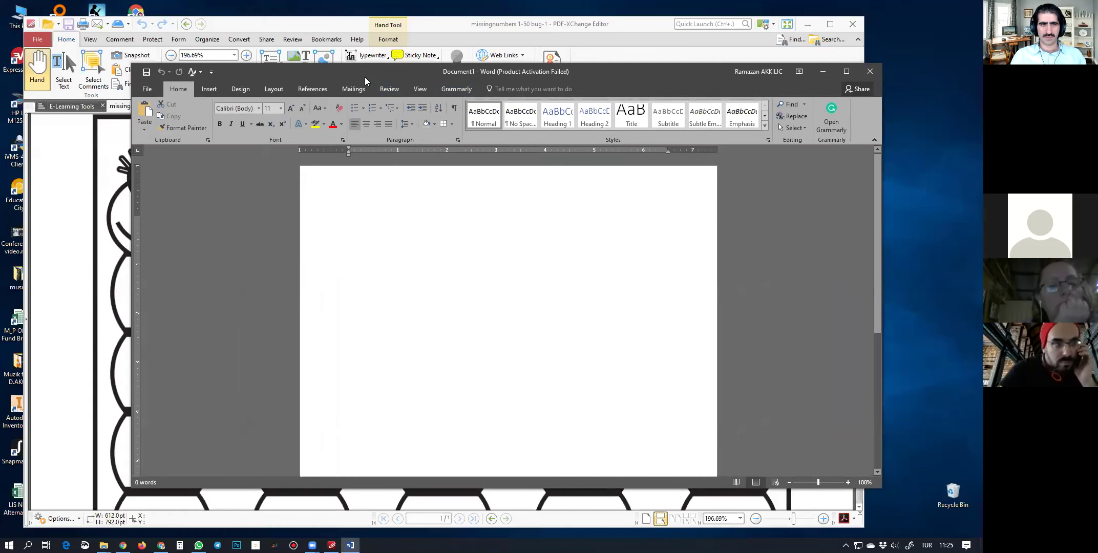
Return to the worksheet and take a snapshot of the first caterpillar from its head through the empty segment under number 1
{"action": "left_click", "coordinate": [102, 207]}
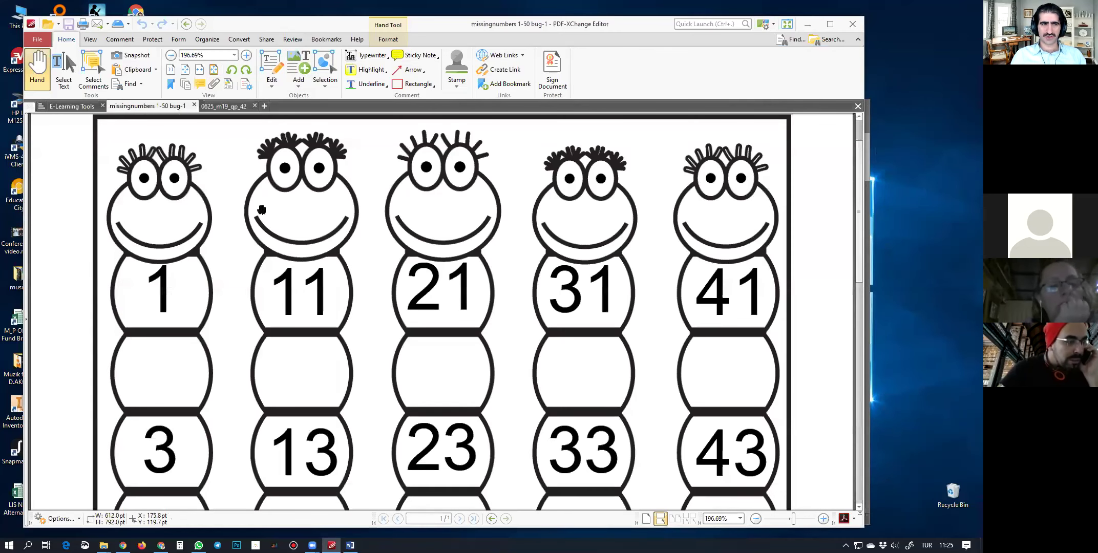
{"action": "left_click", "coordinate": [137, 57]}
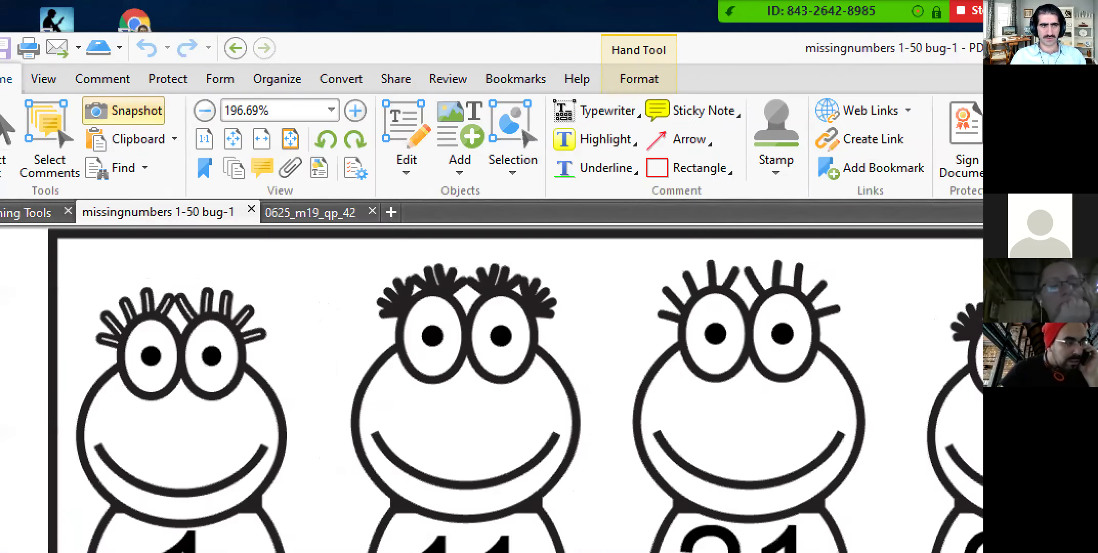
{"action": "mouse_move", "coordinate": [152, 78]}
{"action": "left_mouse_down"}
{"action": "mouse_move", "coordinate": [59, 136]}
{"action": "mouse_move", "coordinate": [178, 84]}
{"action": "left_mouse_up"}
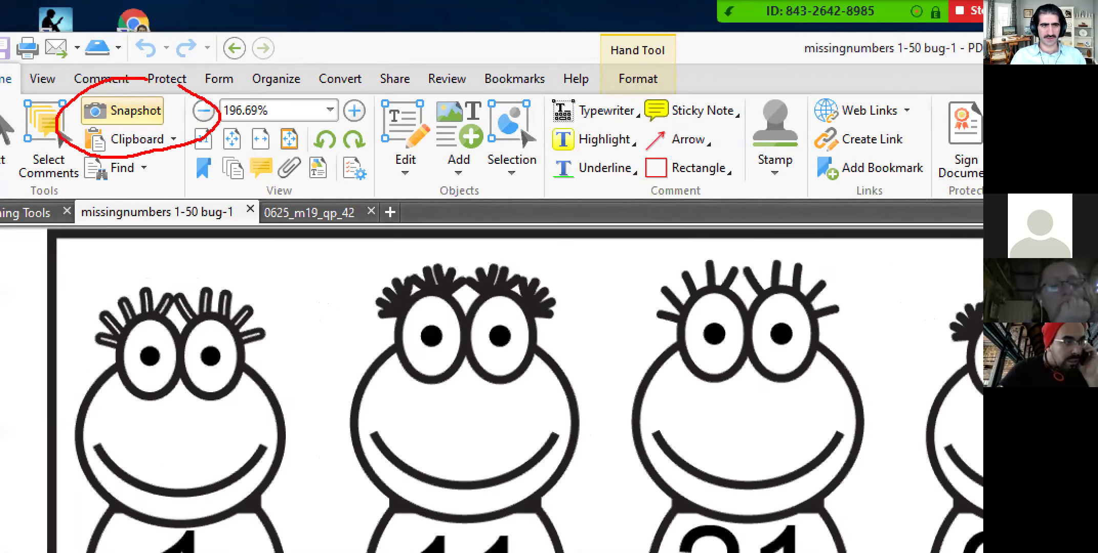
{"action": "key", "text": "Escape"}
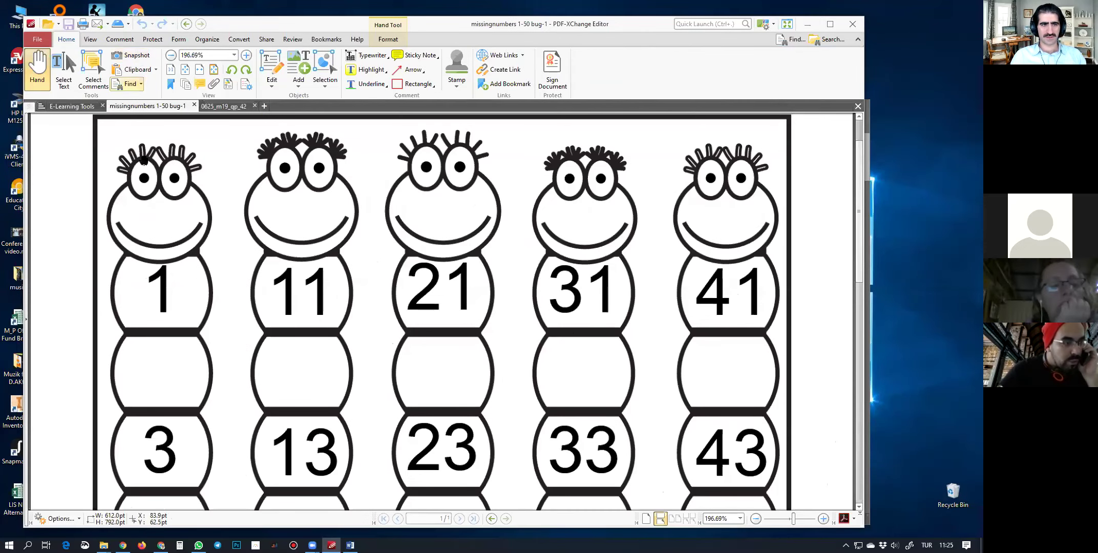
{"action": "left_click", "coordinate": [117, 57]}
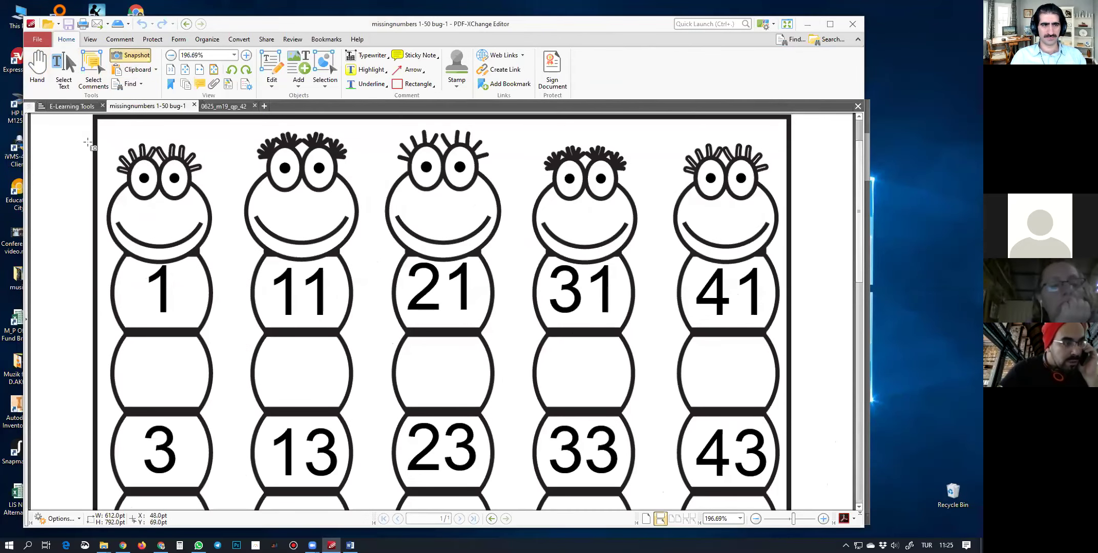
{"action": "left_click_drag", "start_coordinate": [81, 127], "coordinate": [236, 420]}
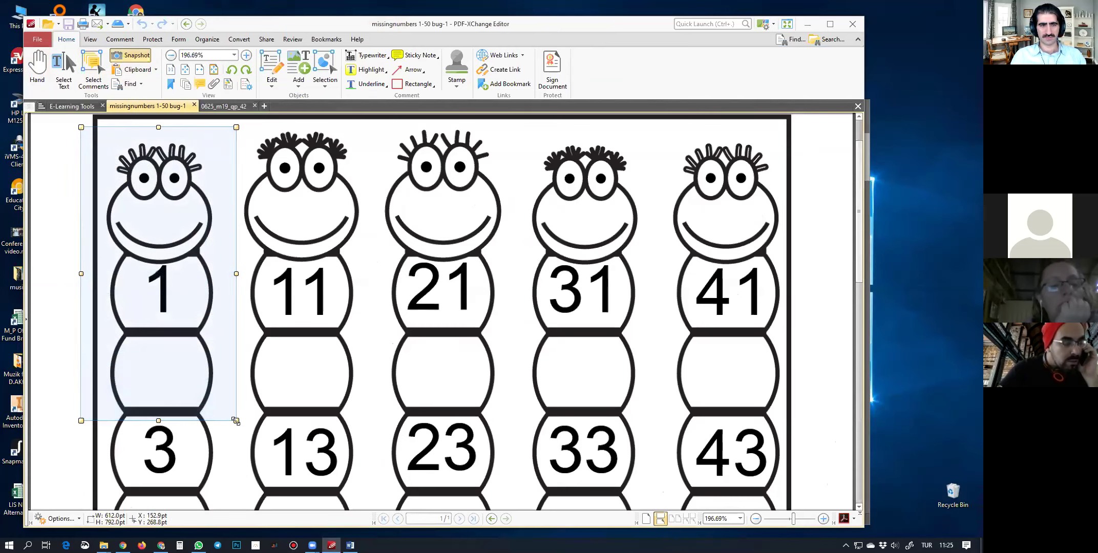
Switch to Word and paste the caterpillar snapshot at the start of the blank document
{"action": "left_click", "coordinate": [351, 545]}
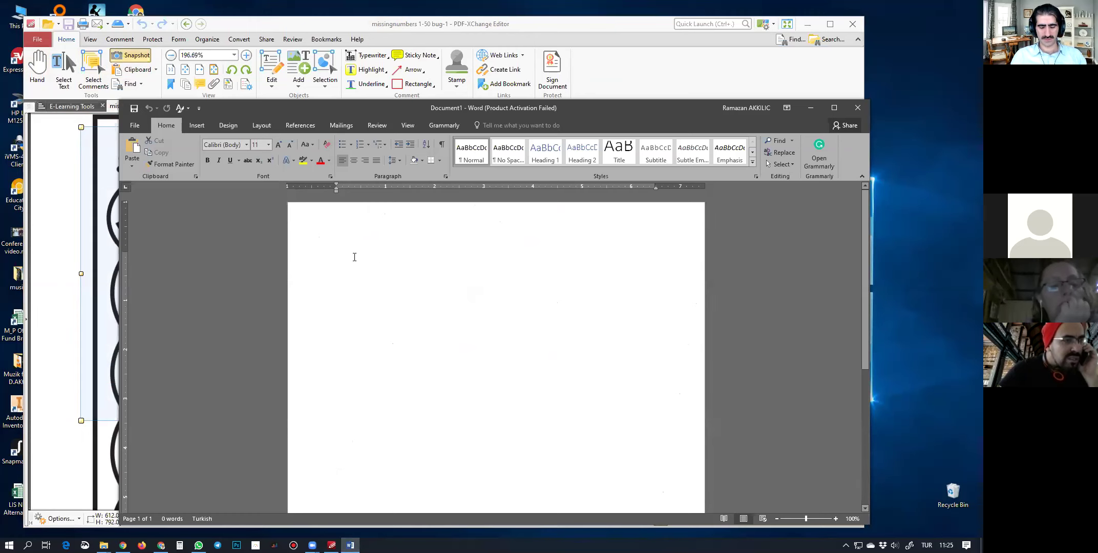
{"action": "right_click", "coordinate": [346, 251]}
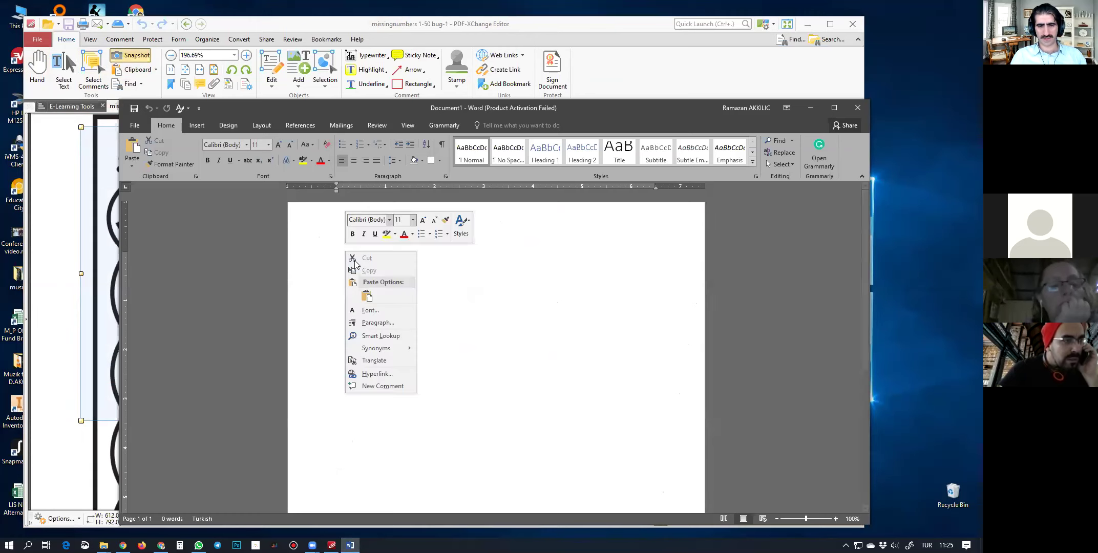
{"action": "left_click", "coordinate": [366, 297]}
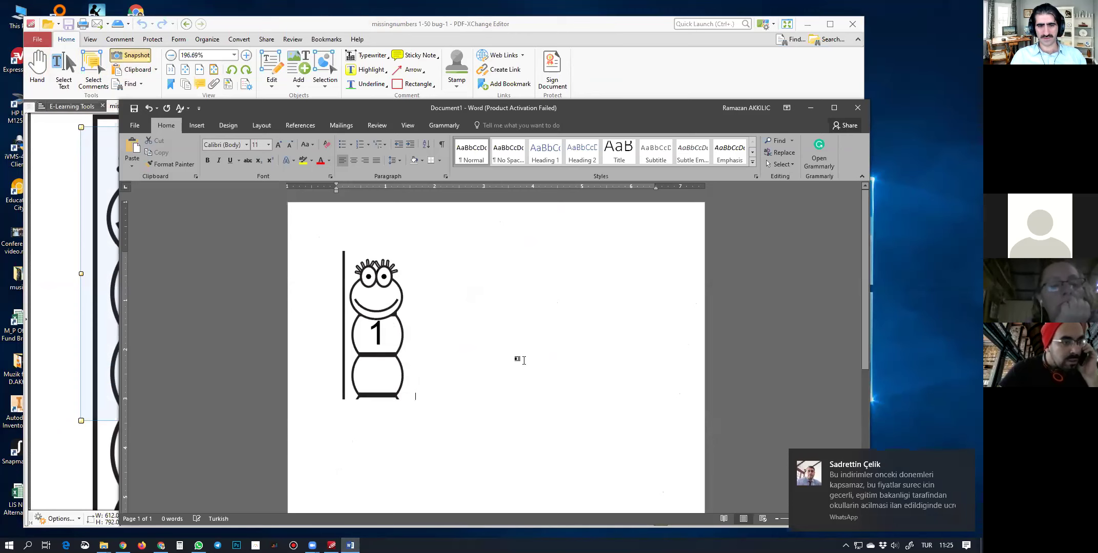
Select the pasted caterpillar picture in Word, and minimise the document to return to the worksheet
{"action": "left_click", "coordinate": [387, 317]}
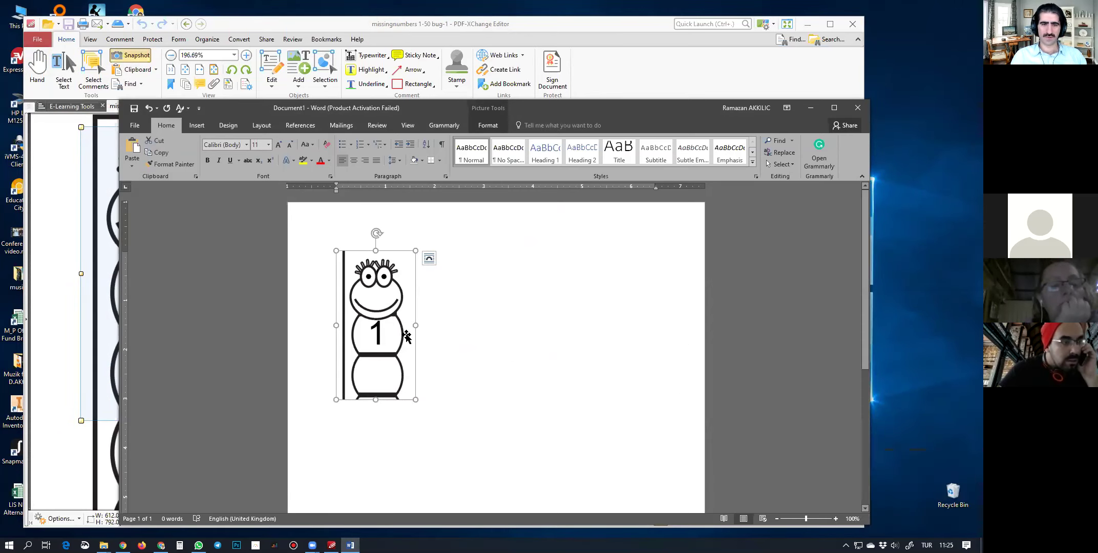
{"action": "left_click", "coordinate": [439, 331]}
{"action": "left_click", "coordinate": [375, 332]}
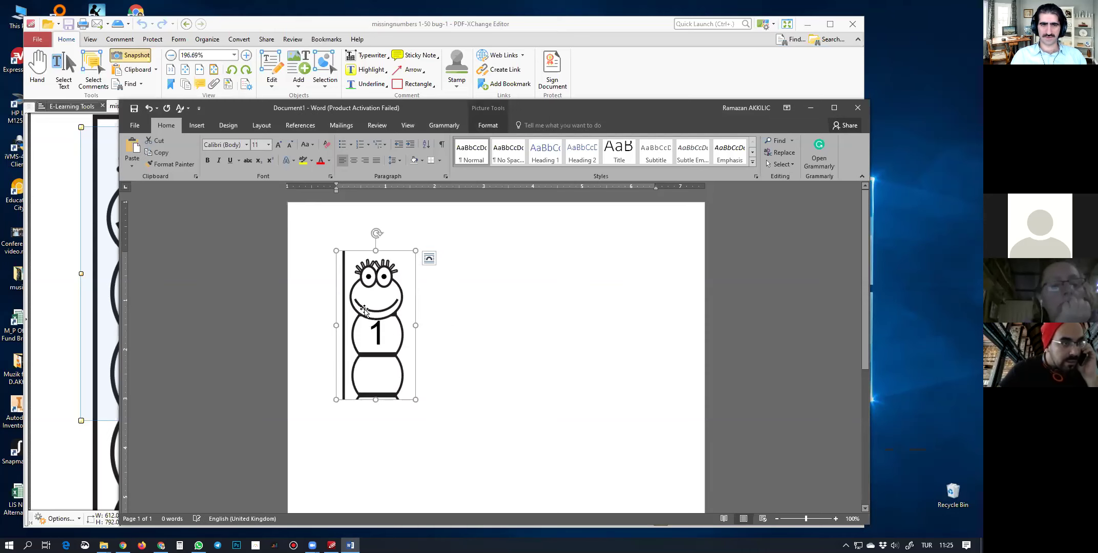
{"action": "left_click", "coordinate": [811, 108]}
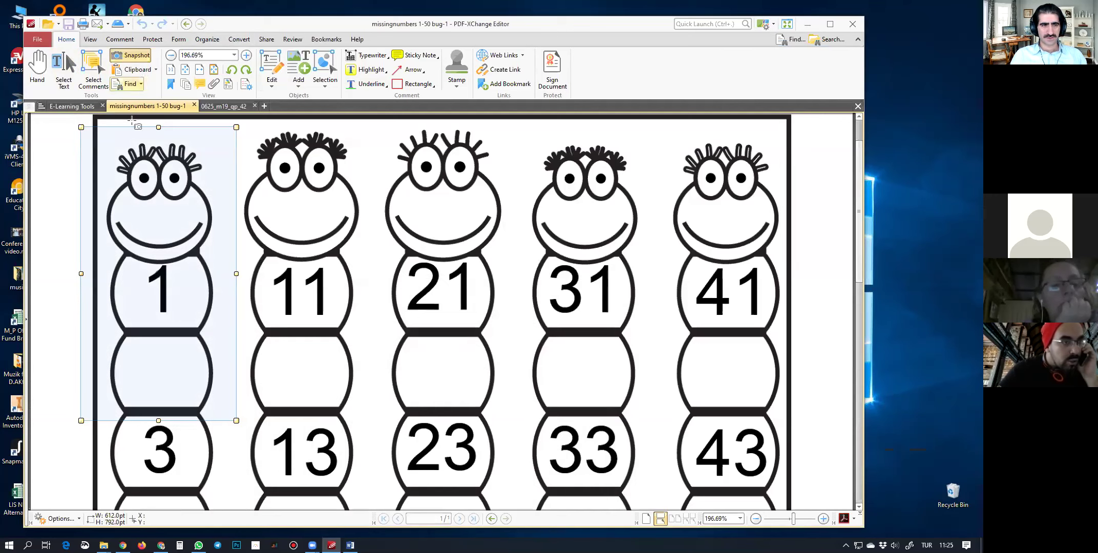
Leave Snapshot mode by switching to the Hand tool, and activate the Pencil commenting tool
{"action": "left_click", "coordinate": [39, 72]}
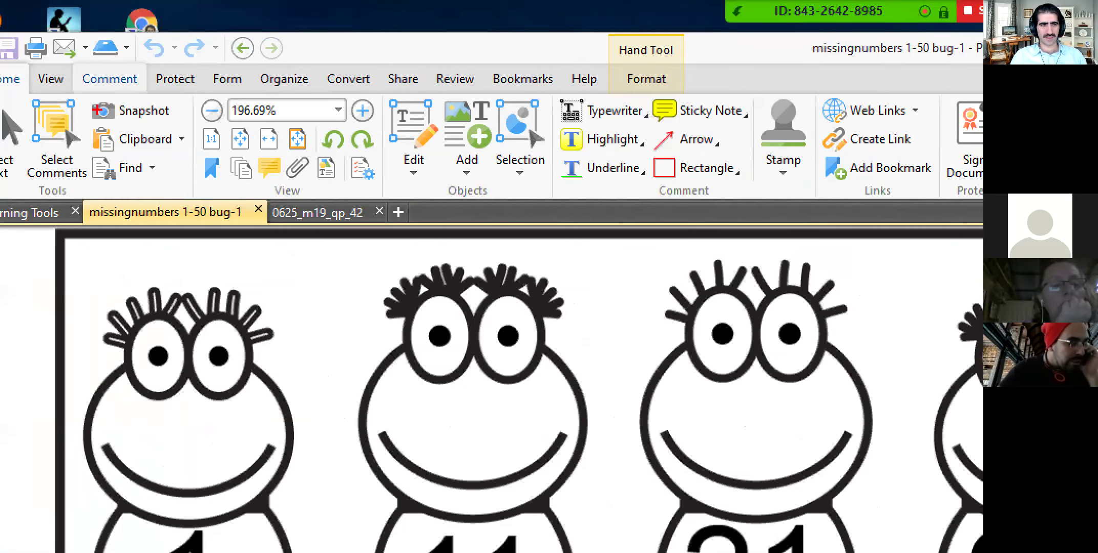
{"action": "mouse_move", "coordinate": [98, 110]}
{"action": "left_mouse_down"}
{"action": "mouse_move", "coordinate": [70, 39]}
{"action": "mouse_move", "coordinate": [154, 123]}
{"action": "left_mouse_up"}
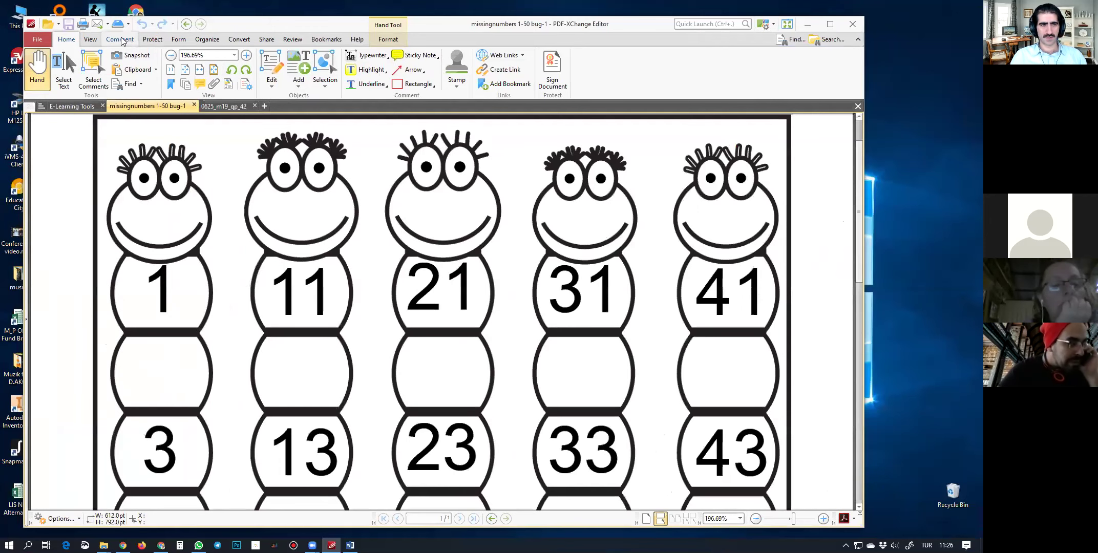
{"action": "left_click", "coordinate": [110, 79]}
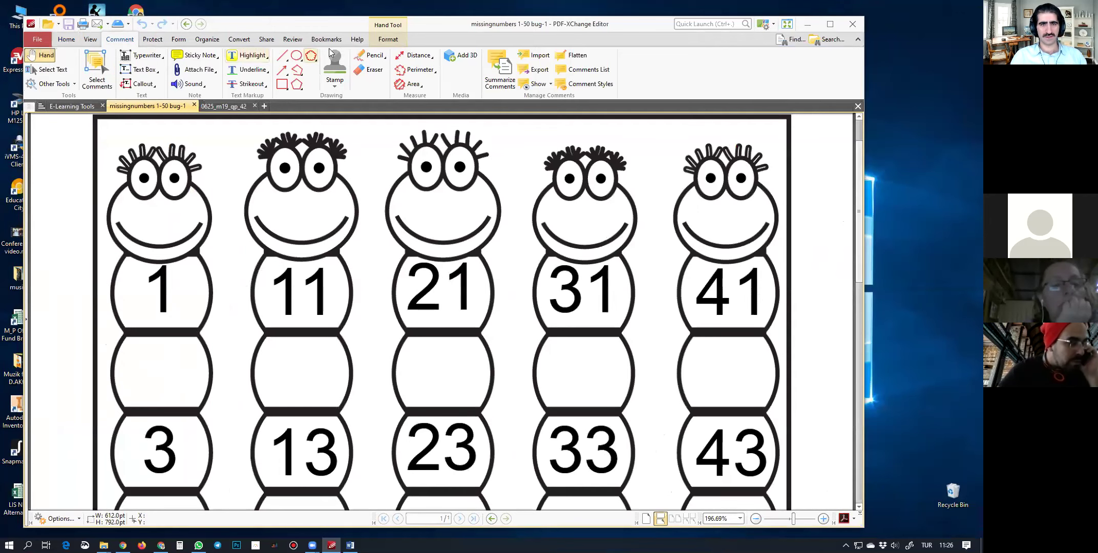
{"action": "left_click", "coordinate": [379, 61]}
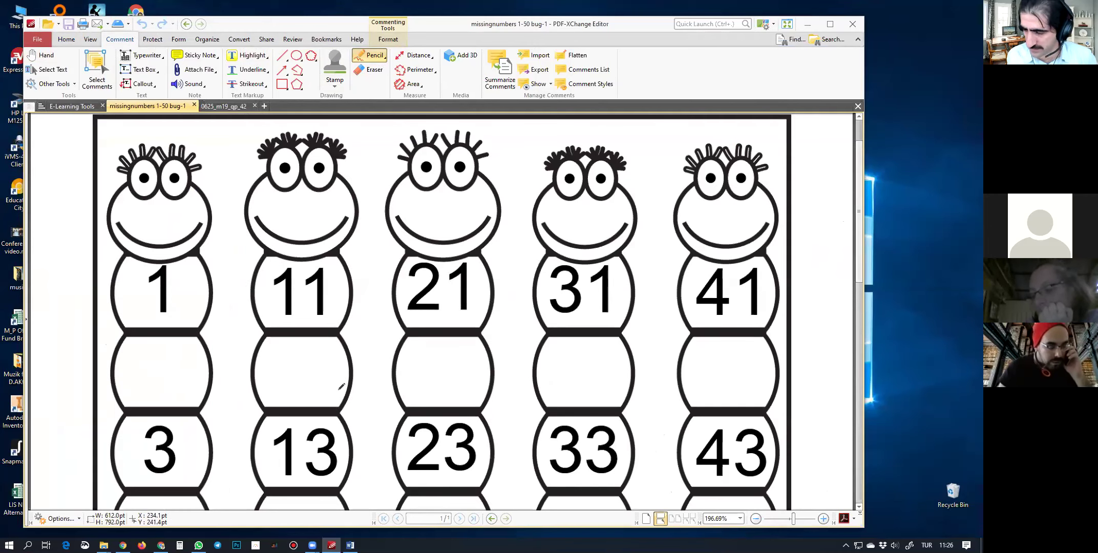
{"action": "mouse_move", "coordinate": [199, 545]}
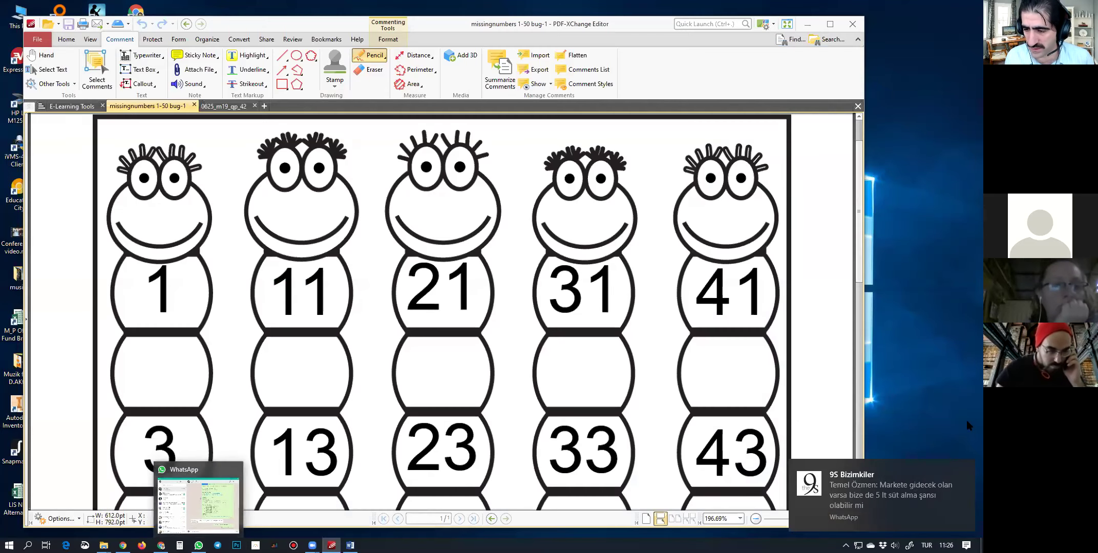
{"action": "left_click", "coordinate": [198, 545]}
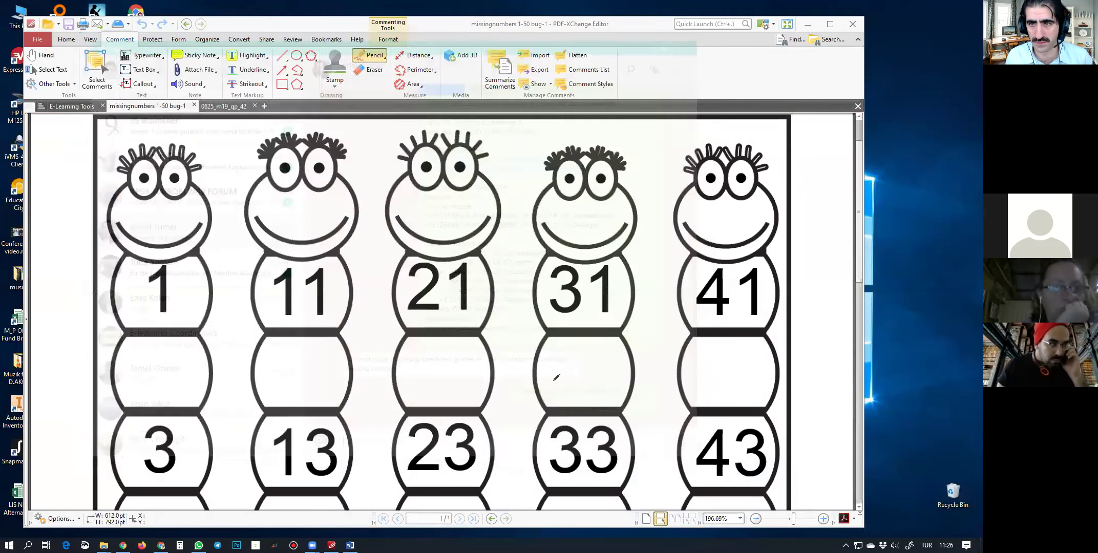
{"action": "left_click", "coordinate": [698, 39]}
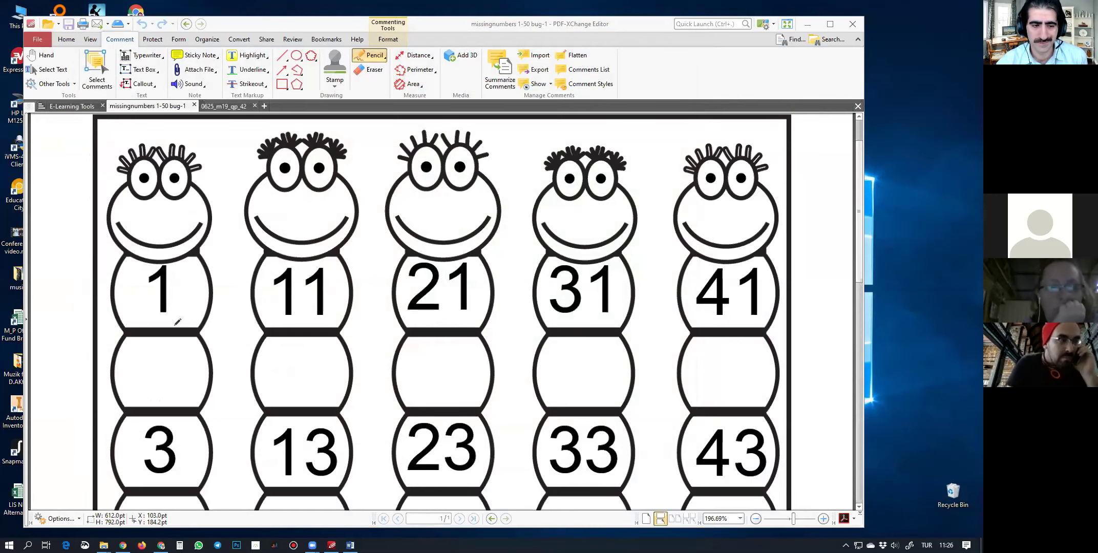
Handwrite 2 in the empty segment under number 1 and 12 in the one under number 11 with the Pencil
{"action": "left_click_drag", "start_coordinate": [151, 365], "coordinate": [159, 349]}
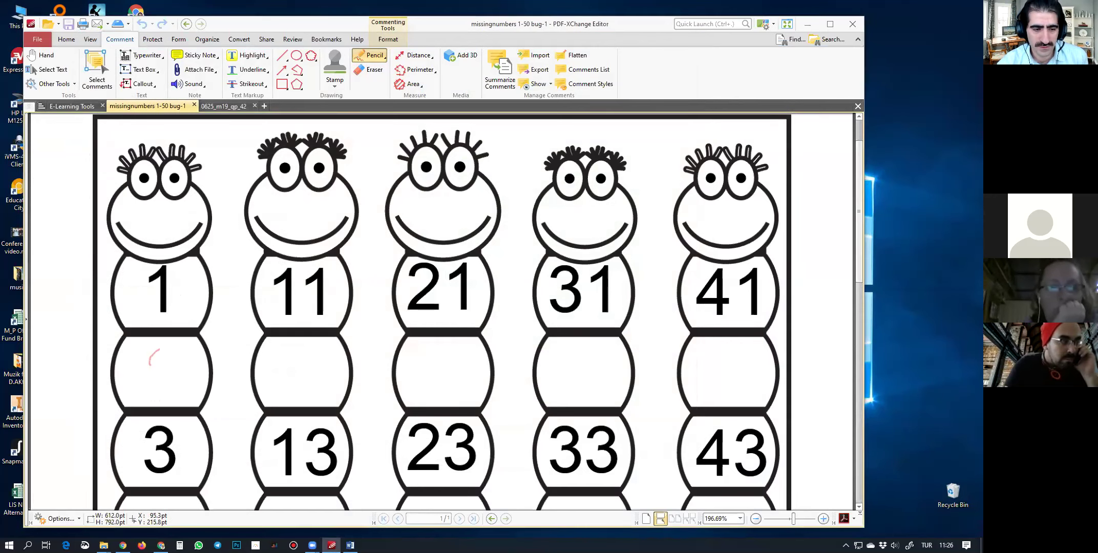
{"action": "left_click_drag", "start_coordinate": [167, 389], "coordinate": [179, 389]}
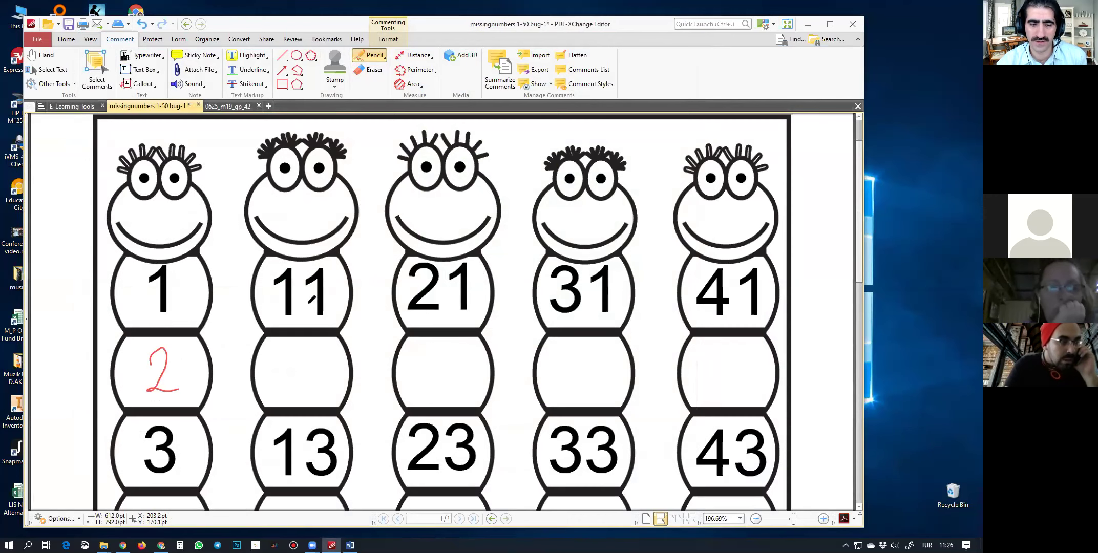
{"action": "left_click_drag", "start_coordinate": [301, 378], "coordinate": [344, 381]}
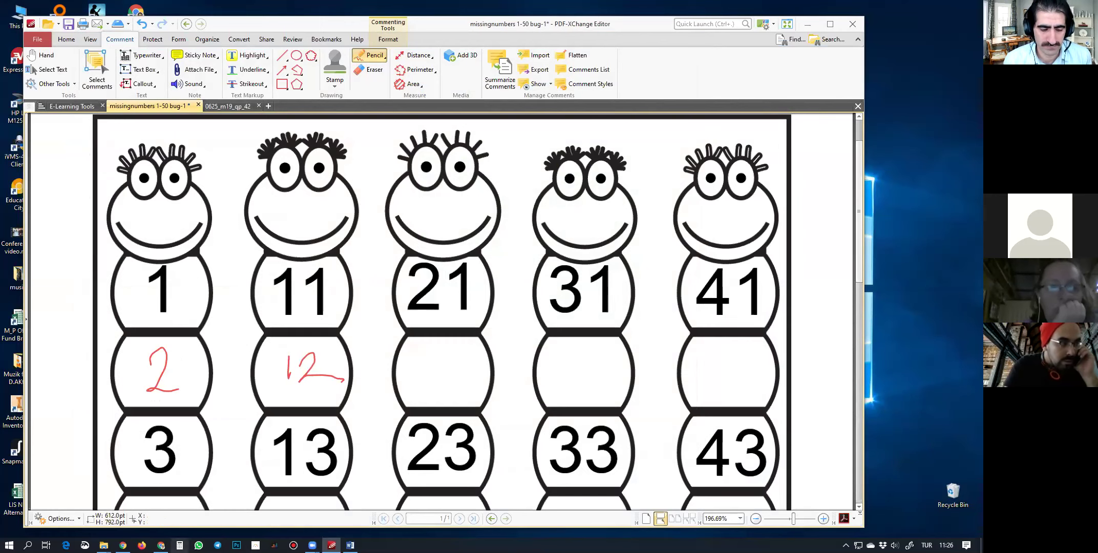
Browse to the first subfolder of E-Learning Materials and open the number 2 coloring PDF
{"action": "left_click", "coordinate": [104, 545]}
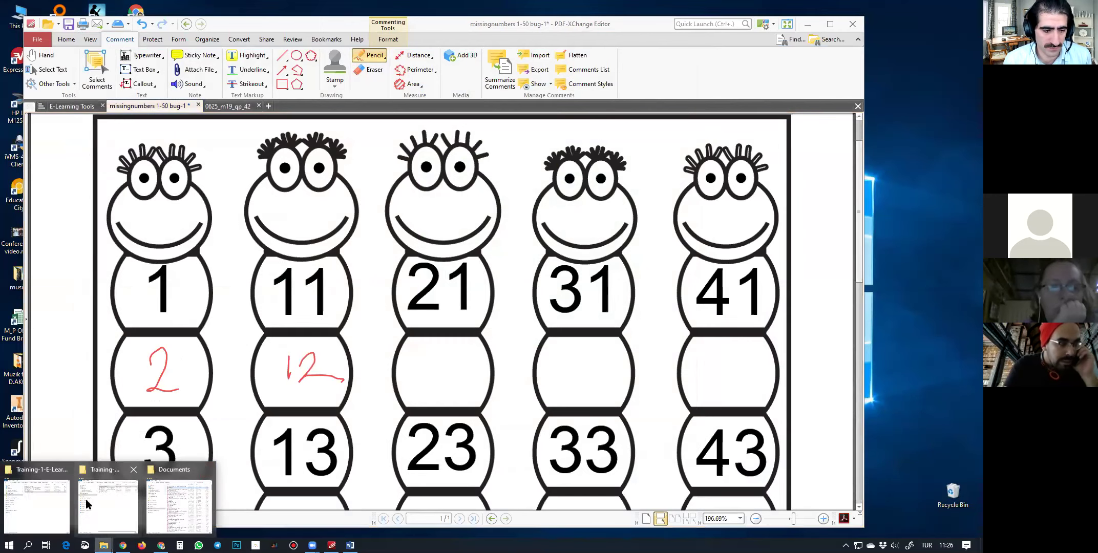
{"action": "mouse_move", "coordinate": [105, 515]}
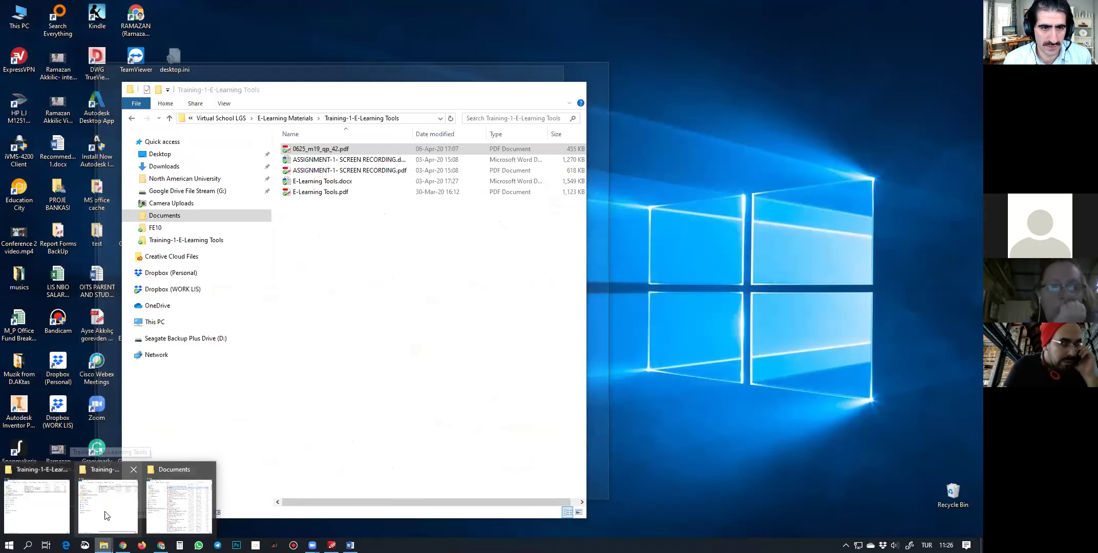
{"action": "left_click", "coordinate": [71, 517]}
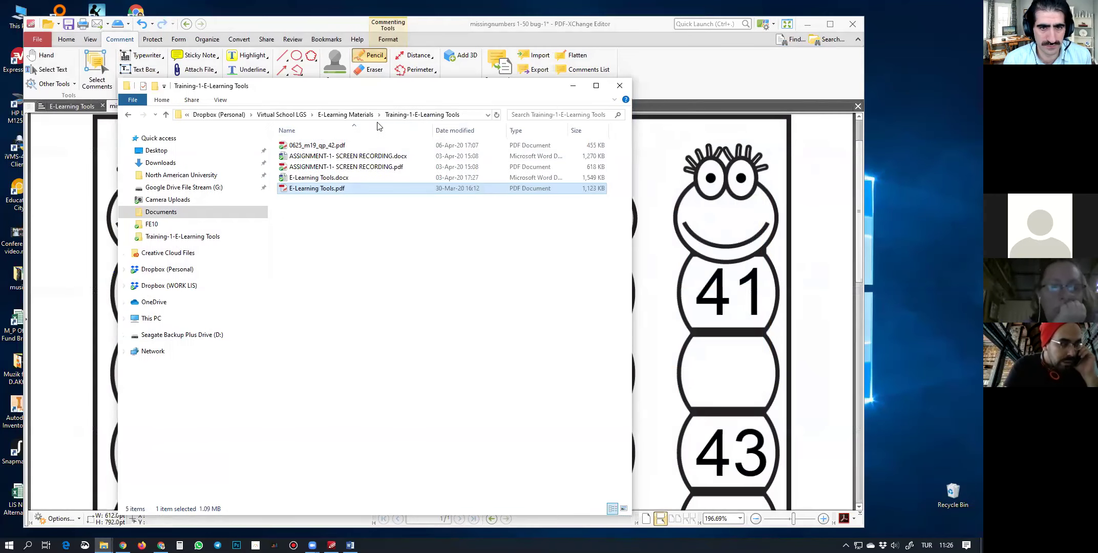
{"action": "left_click", "coordinate": [354, 115]}
{"action": "left_click", "coordinate": [294, 146]}
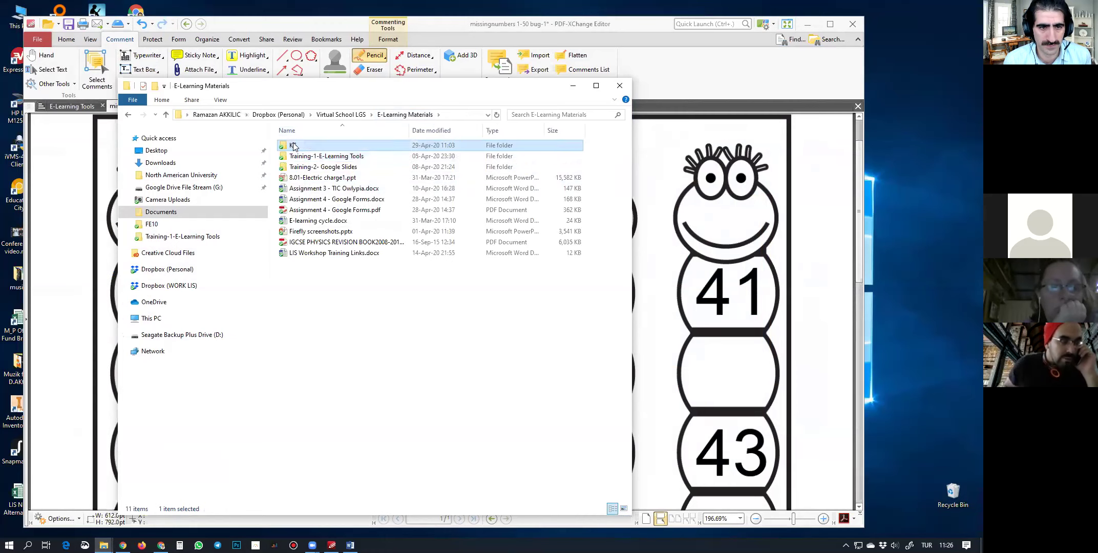
{"action": "double_click", "coordinate": [295, 146]}
{"action": "double_click", "coordinate": [319, 156]}
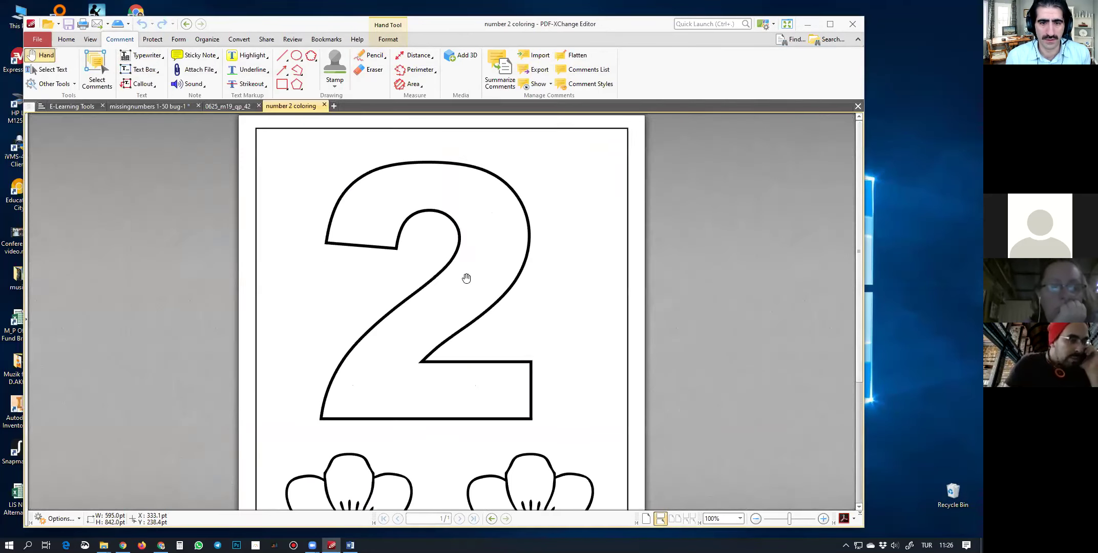
Fit more of the coloring page in view at 75% and scribble over the upper curve of the 2 with the red Pencil
{"action": "scroll", "coordinate": [466, 278], "scroll_direction": "up", "scroll_amount": 1, "text": "ctrl"}
{"action": "scroll", "coordinate": [461, 284], "scroll_direction": "down", "scroll_amount": 2, "text": "ctrl"}
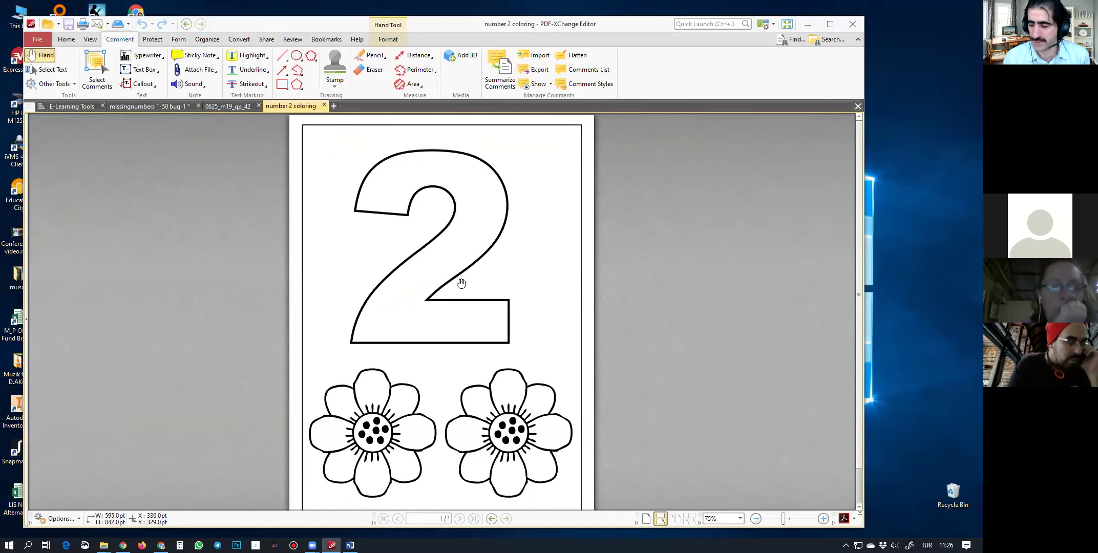
{"action": "left_click", "coordinate": [370, 55]}
{"action": "mouse_move", "coordinate": [391, 185]}
{"action": "left_mouse_down"}
{"action": "mouse_move", "coordinate": [407, 161]}
{"action": "mouse_move", "coordinate": [381, 210]}
{"action": "mouse_move", "coordinate": [437, 172]}
{"action": "left_mouse_up"}
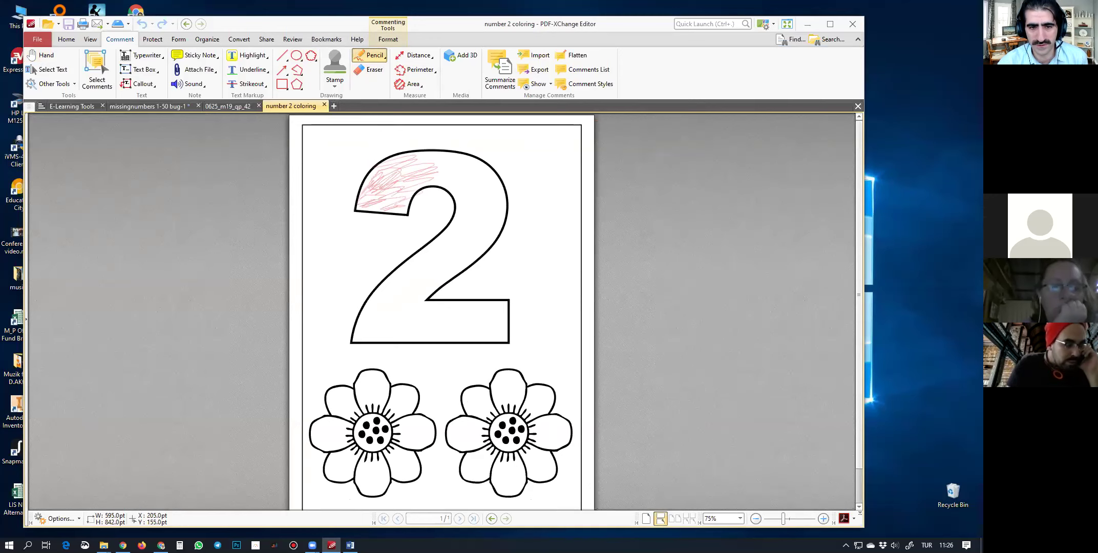
{"action": "left_click_drag", "start_coordinate": [437, 173], "coordinate": [428, 153]}
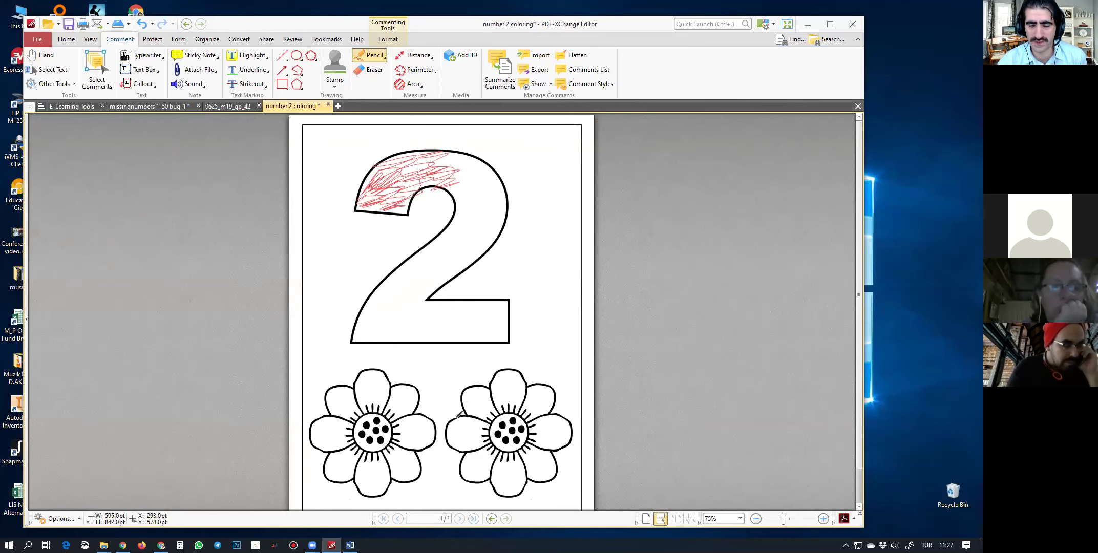
Colour the lower part of the 2 and the top petal of the left flower with the Green Marker pencil style
{"action": "left_click", "coordinate": [385, 57]}
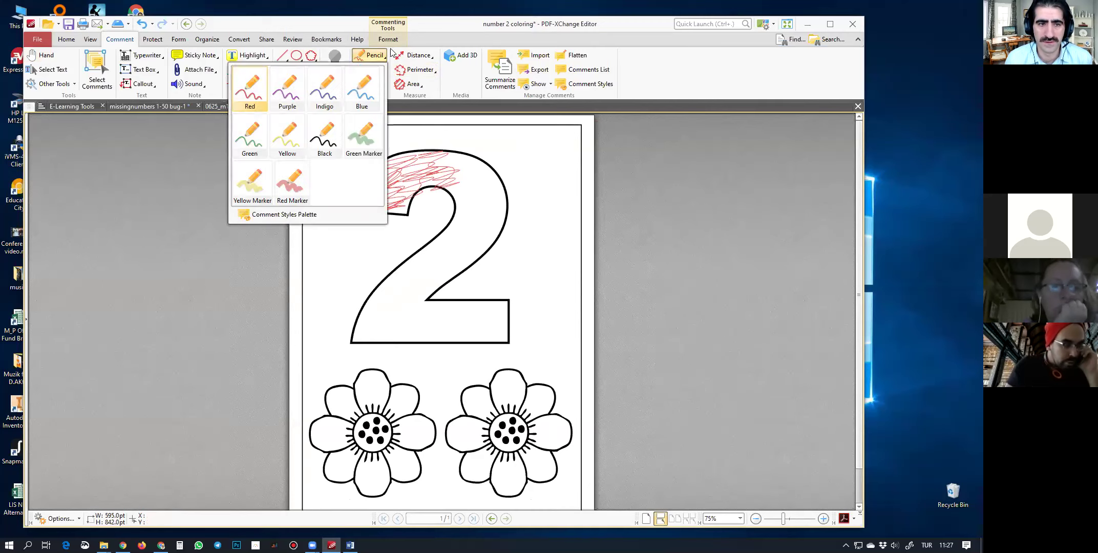
{"action": "left_click", "coordinate": [369, 143]}
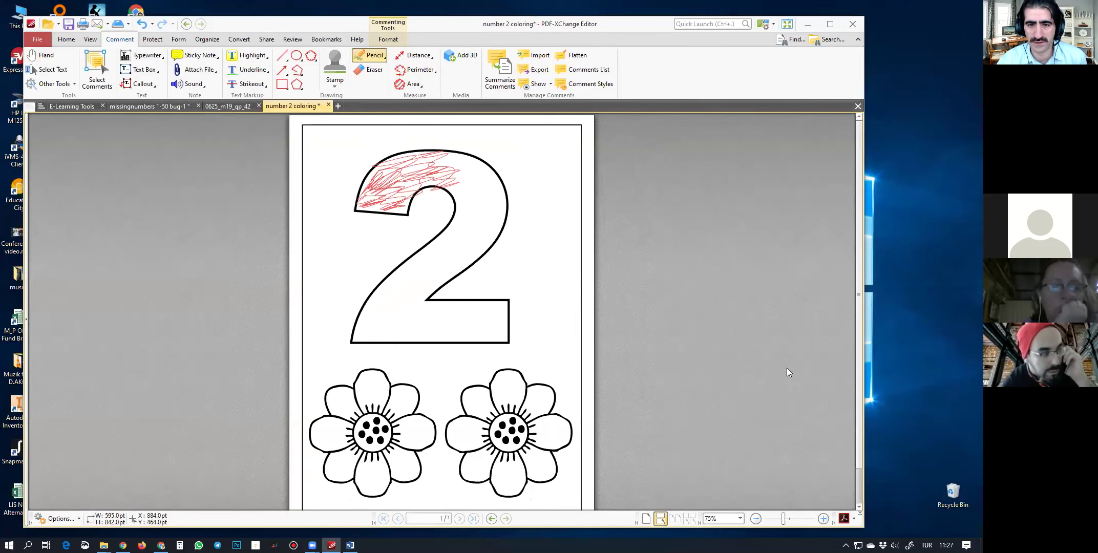
{"action": "mouse_move", "coordinate": [402, 272]}
{"action": "left_mouse_down"}
{"action": "mouse_move", "coordinate": [360, 330]}
{"action": "mouse_move", "coordinate": [410, 287]}
{"action": "mouse_move", "coordinate": [397, 322]}
{"action": "mouse_move", "coordinate": [469, 315]}
{"action": "mouse_move", "coordinate": [422, 310]}
{"action": "mouse_move", "coordinate": [500, 313]}
{"action": "mouse_move", "coordinate": [464, 303]}
{"action": "mouse_move", "coordinate": [491, 328]}
{"action": "mouse_move", "coordinate": [365, 328]}
{"action": "left_mouse_up"}
{"action": "mouse_move", "coordinate": [427, 289]}
{"action": "left_mouse_down"}
{"action": "mouse_move", "coordinate": [415, 301]}
{"action": "mouse_move", "coordinate": [422, 286]}
{"action": "mouse_move", "coordinate": [481, 262]}
{"action": "mouse_move", "coordinate": [440, 257]}
{"action": "mouse_move", "coordinate": [479, 226]}
{"action": "mouse_move", "coordinate": [400, 289]}
{"action": "left_mouse_up"}
{"action": "mouse_move", "coordinate": [365, 382]}
{"action": "left_mouse_down"}
{"action": "mouse_move", "coordinate": [376, 366]}
{"action": "mouse_move", "coordinate": [387, 382]}
{"action": "mouse_move", "coordinate": [372, 402]}
{"action": "mouse_move", "coordinate": [361, 382]}
{"action": "mouse_move", "coordinate": [392, 408]}
{"action": "left_mouse_up"}
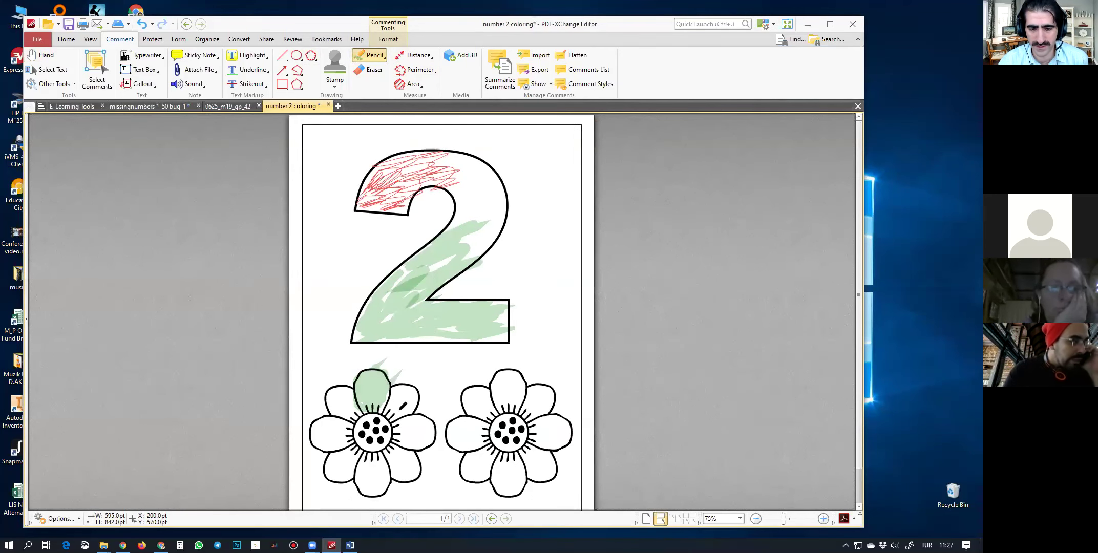
Colour the upper-right petal of the left flower with the Red Marker pencil style
{"action": "left_click", "coordinate": [384, 60]}
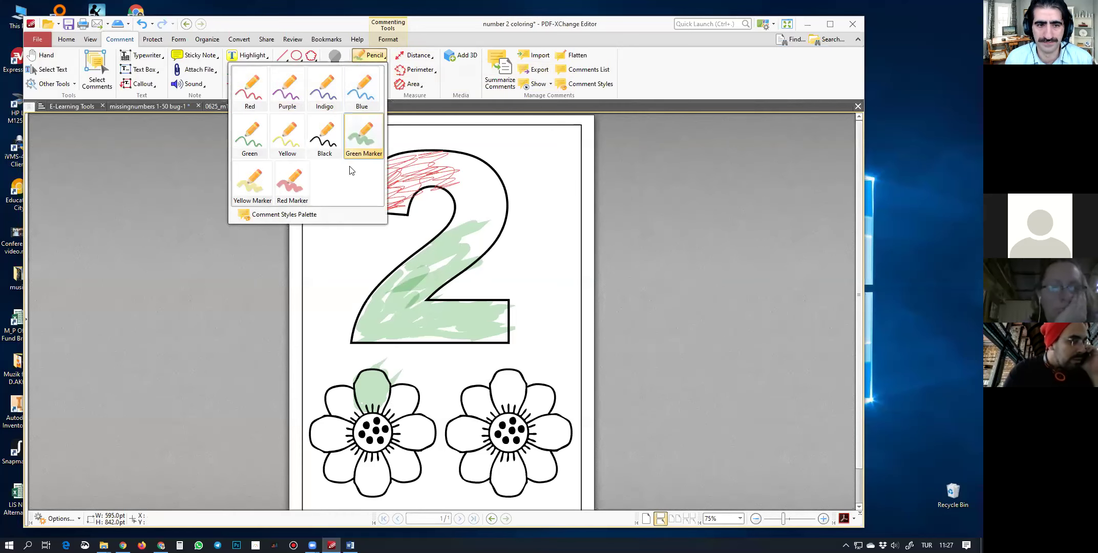
{"action": "left_click", "coordinate": [296, 188]}
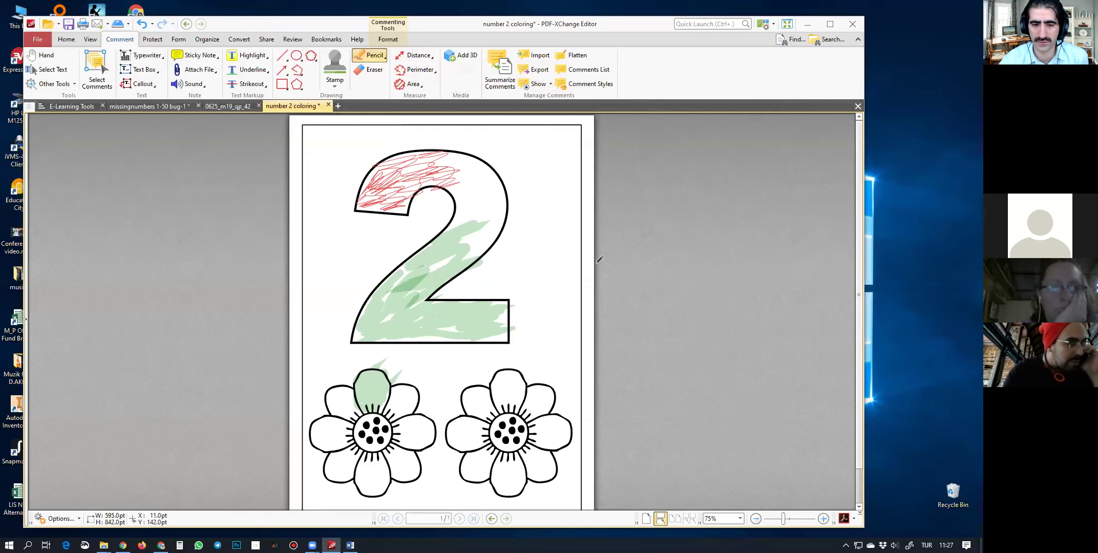
{"action": "mouse_move", "coordinate": [427, 361]}
{"action": "left_mouse_down"}
{"action": "mouse_move", "coordinate": [412, 369]}
{"action": "mouse_move", "coordinate": [397, 415]}
{"action": "mouse_move", "coordinate": [402, 388]}
{"action": "mouse_move", "coordinate": [416, 410]}
{"action": "mouse_move", "coordinate": [393, 422]}
{"action": "mouse_move", "coordinate": [409, 393]}
{"action": "left_mouse_up"}
{"action": "left_click", "coordinate": [407, 391]}
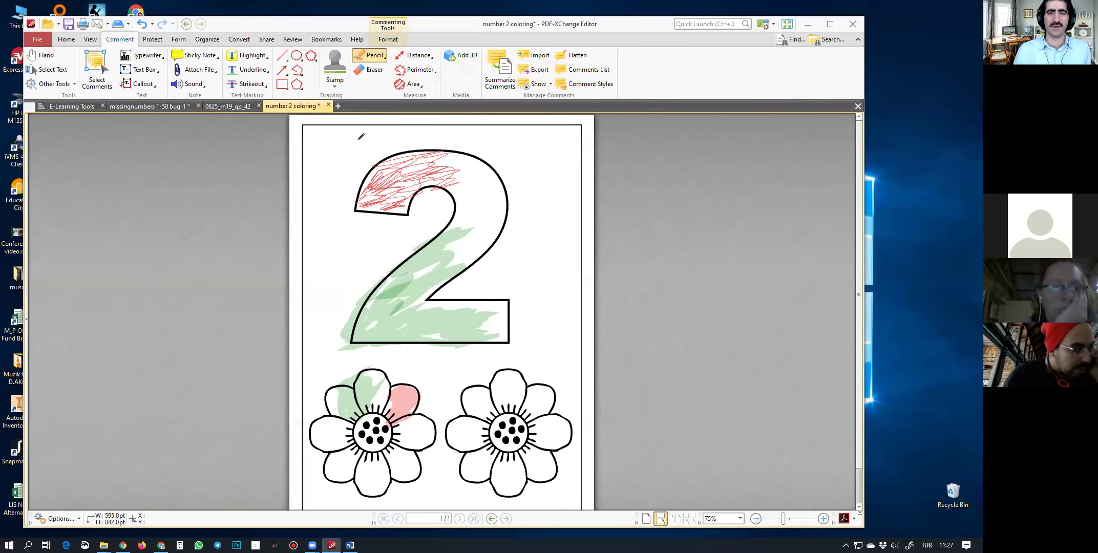
Look over the 0625_m19_qp_42 exam paper and the missing-numbers worksheet with its handwritten answers at 100%
{"action": "left_click", "coordinate": [228, 106]}
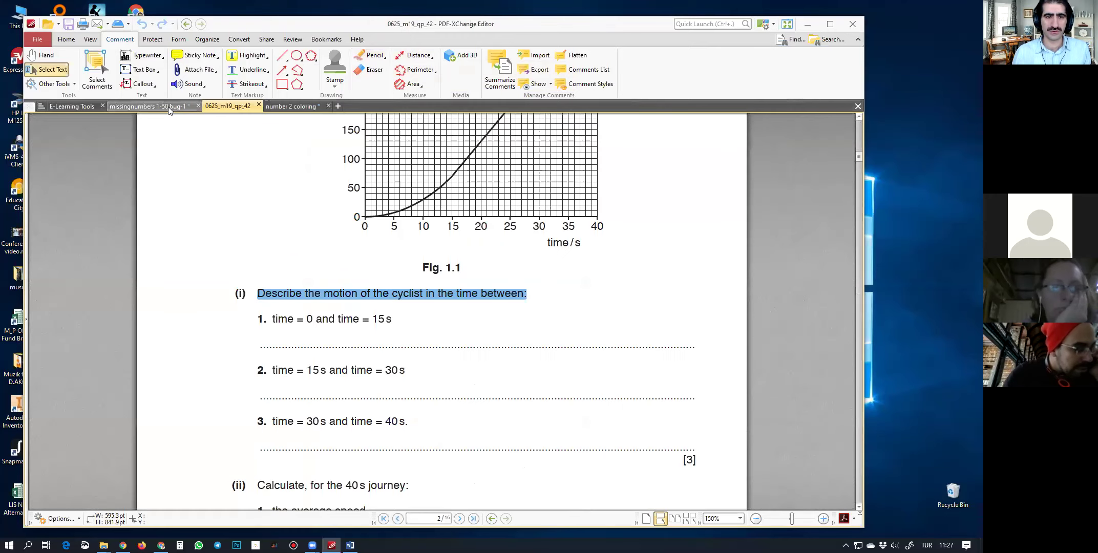
{"action": "left_click", "coordinate": [170, 107]}
{"action": "scroll", "coordinate": [402, 335], "scroll_direction": "down", "scroll_amount": 5}
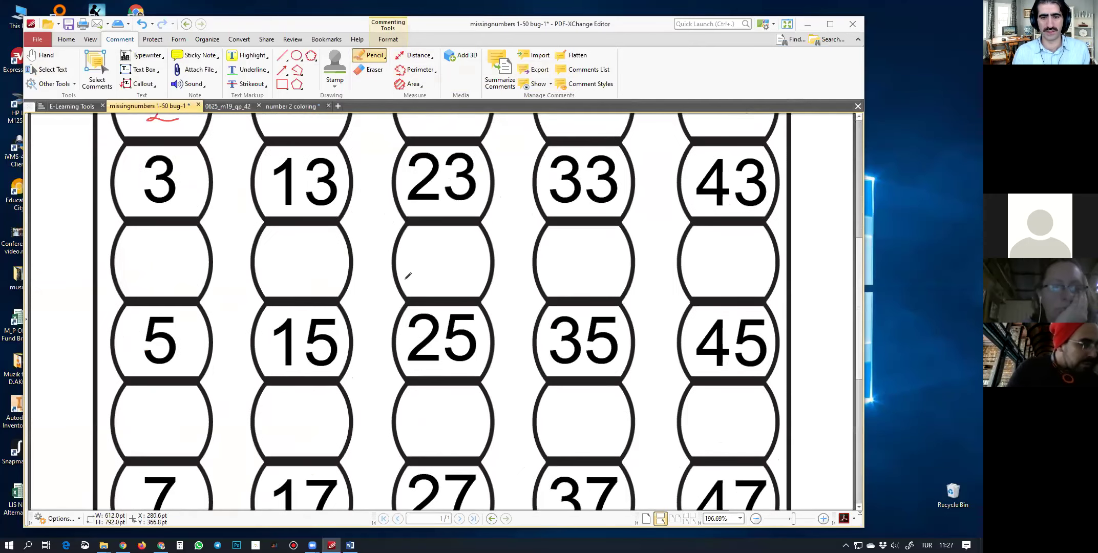
{"action": "scroll", "coordinate": [407, 276], "scroll_direction": "down", "scroll_amount": 3, "text": "ctrl"}
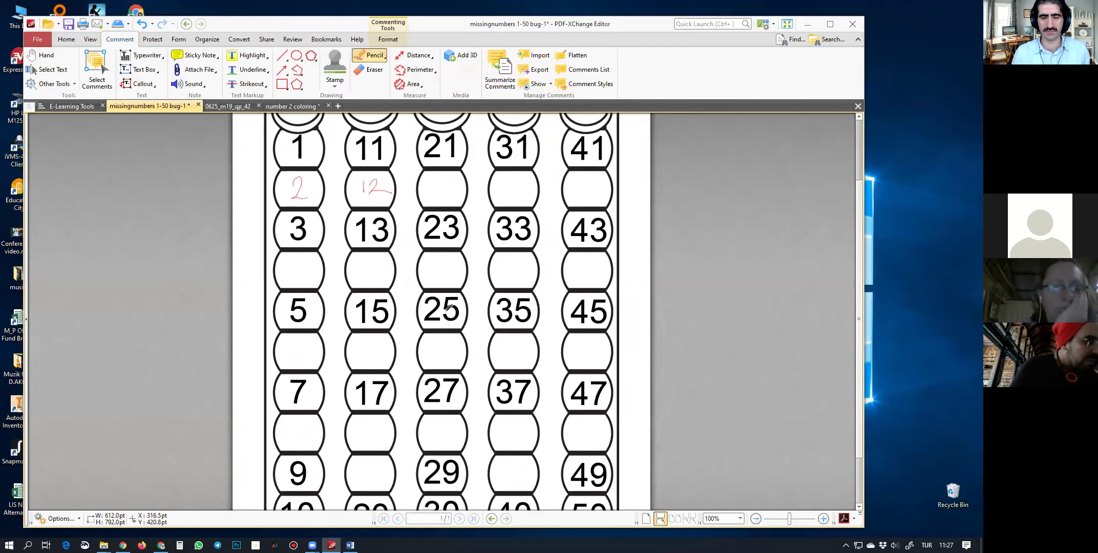
Return to the number 2 coloring page and draw a rectangle comment around the left flower
{"action": "left_click", "coordinate": [286, 107]}
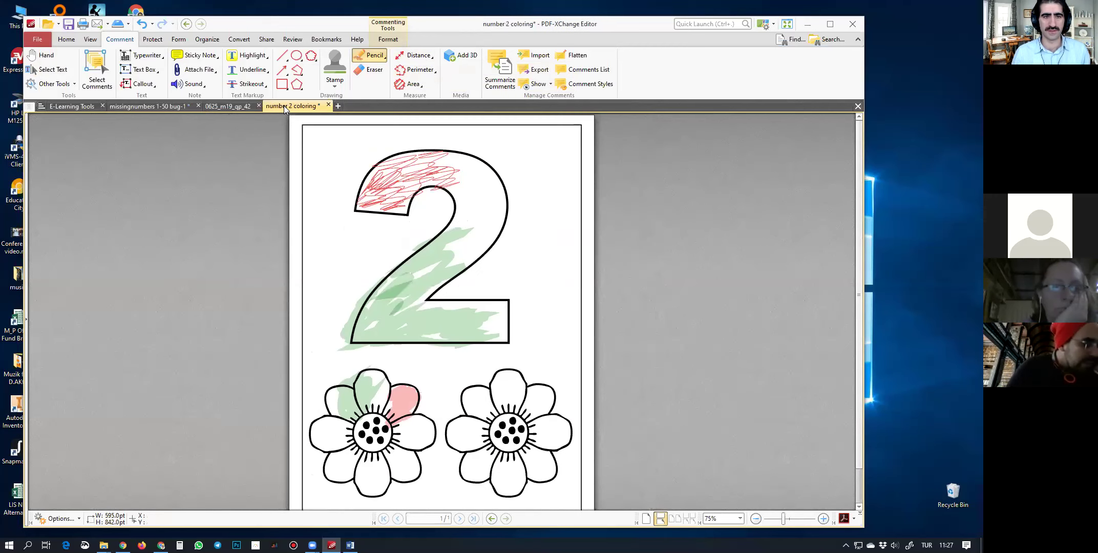
{"action": "left_click", "coordinate": [284, 85]}
{"action": "left_click_drag", "start_coordinate": [311, 365], "coordinate": [440, 499]}
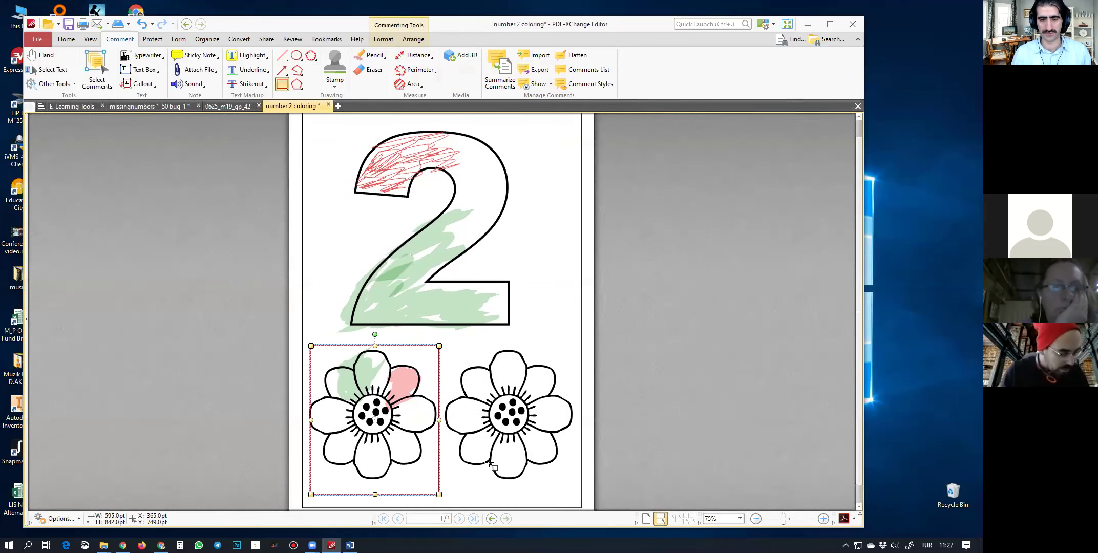
Draw a closed four-cornered outline beside the 2, reaching from its upper curve down to the right flower
{"action": "left_click", "coordinate": [296, 69]}
{"action": "left_click", "coordinate": [533, 177]}
{"action": "left_click", "coordinate": [477, 264]}
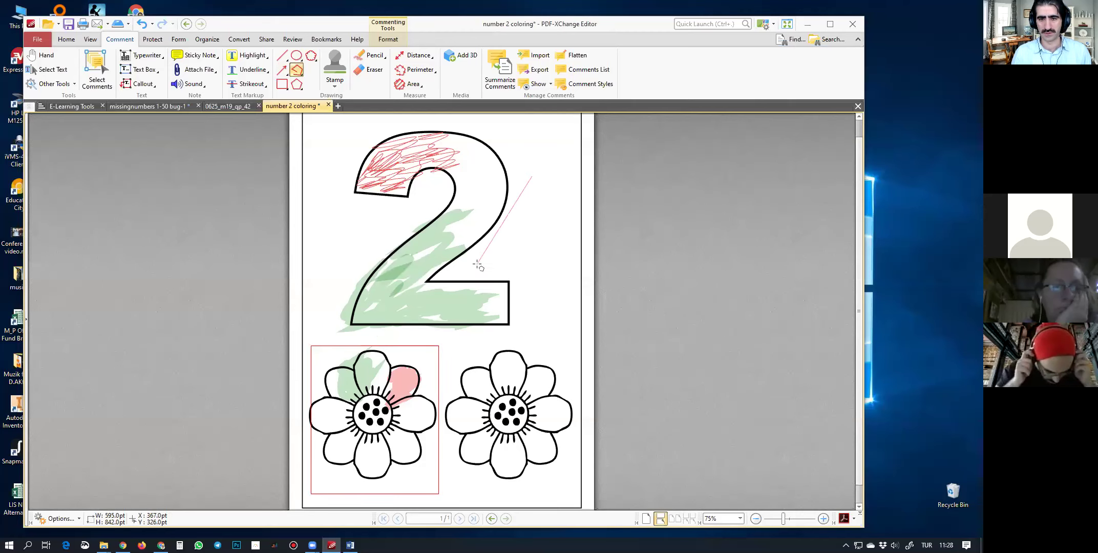
{"action": "left_click", "coordinate": [549, 369]}
{"action": "left_click", "coordinate": [581, 276]}
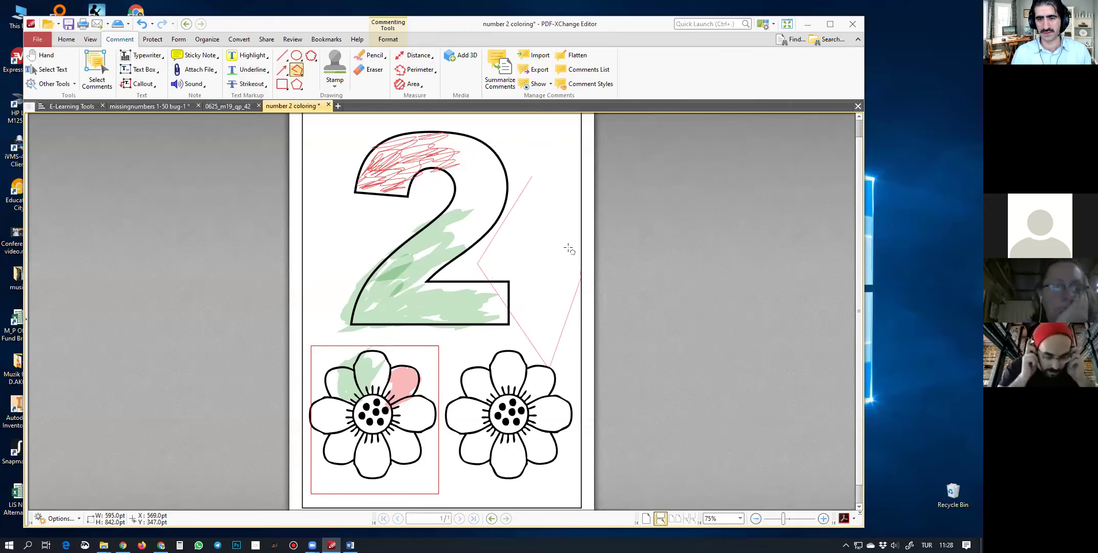
{"action": "left_click", "coordinate": [532, 177]}
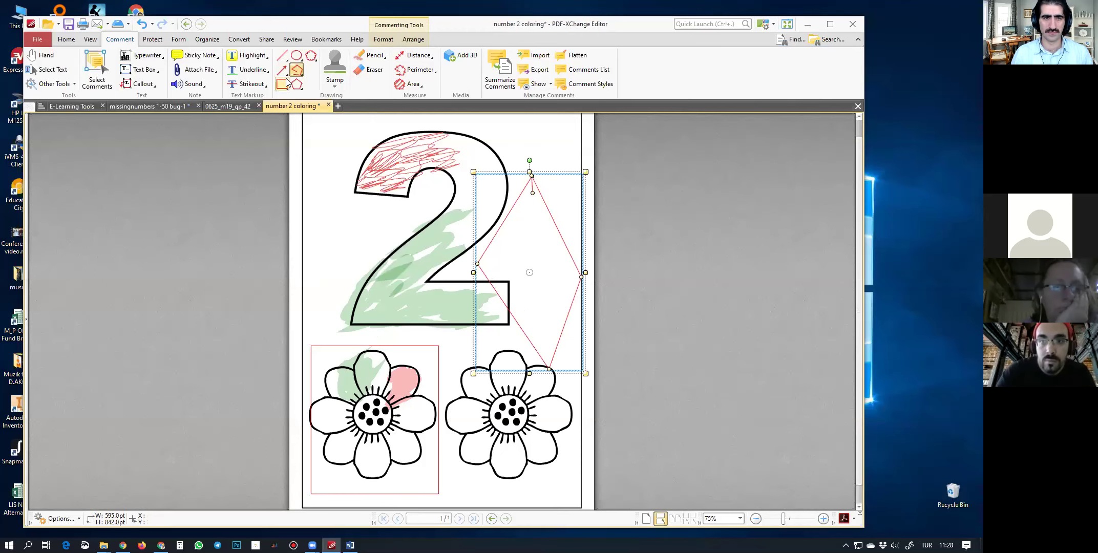
Draw a four-cornered polygon in the filled Indigo style over the upper-left end of the 2
{"action": "left_click", "coordinate": [299, 90]}
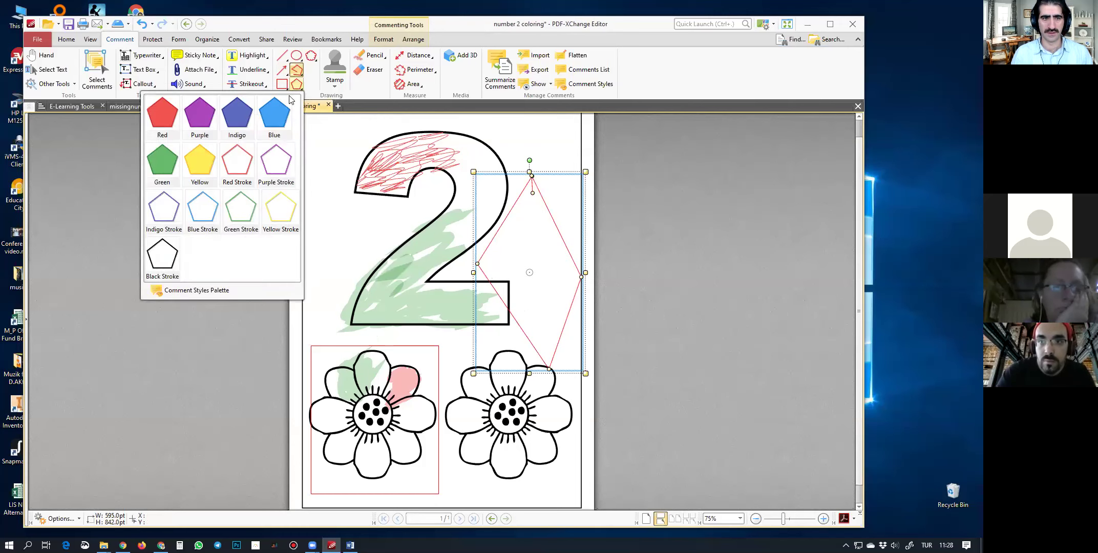
{"action": "left_click", "coordinate": [237, 115]}
{"action": "left_click", "coordinate": [322, 184]}
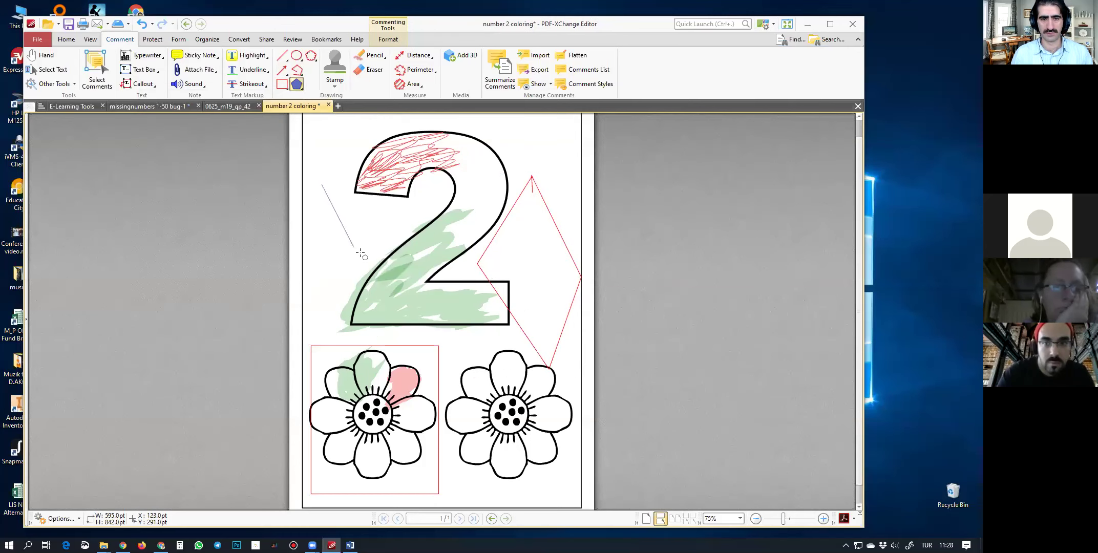
{"action": "left_click", "coordinate": [360, 242]}
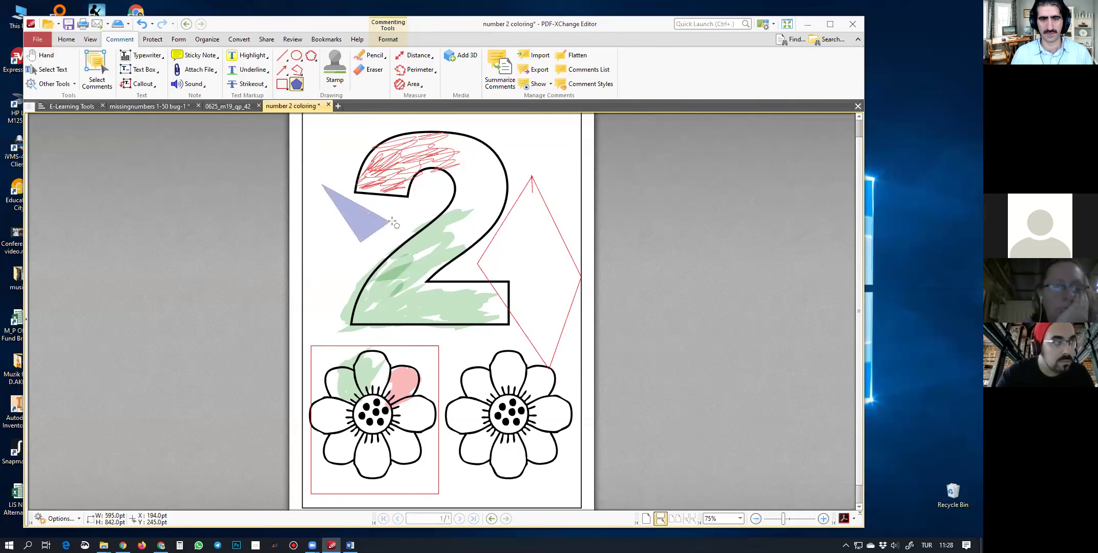
{"action": "left_click", "coordinate": [347, 124]}
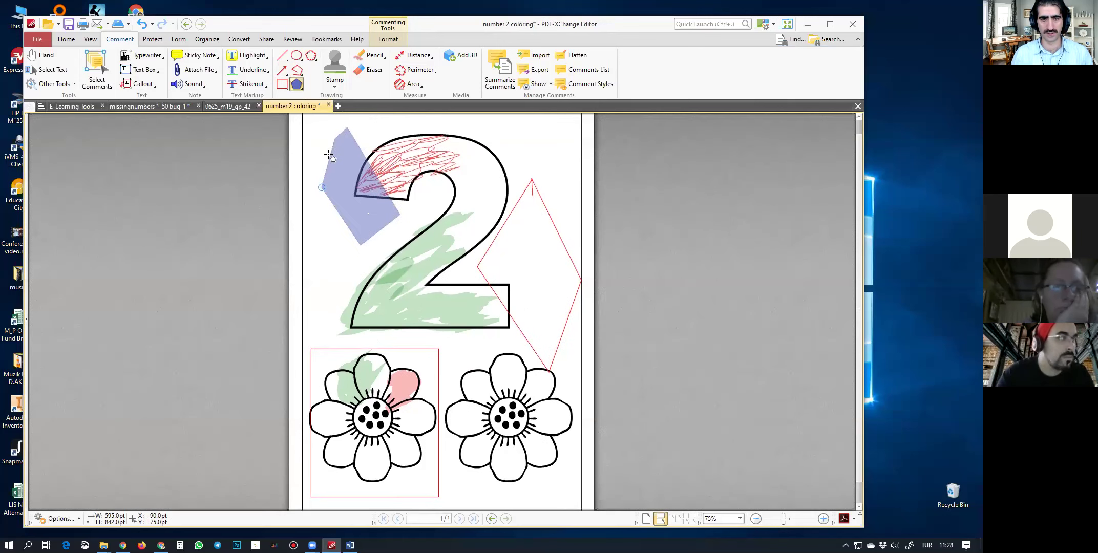
{"action": "left_click", "coordinate": [321, 187]}
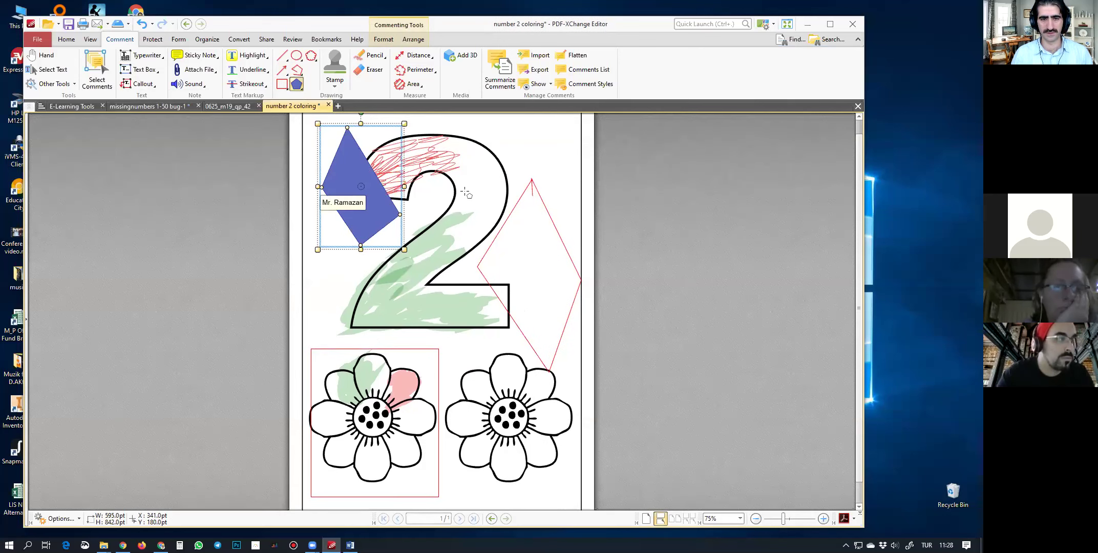
Move the indigo polygon further onto the 2 and stretch it wider and taller, down to the 2's base
{"action": "left_click", "coordinate": [43, 56]}
{"action": "left_click_drag", "start_coordinate": [366, 184], "coordinate": [403, 232]}
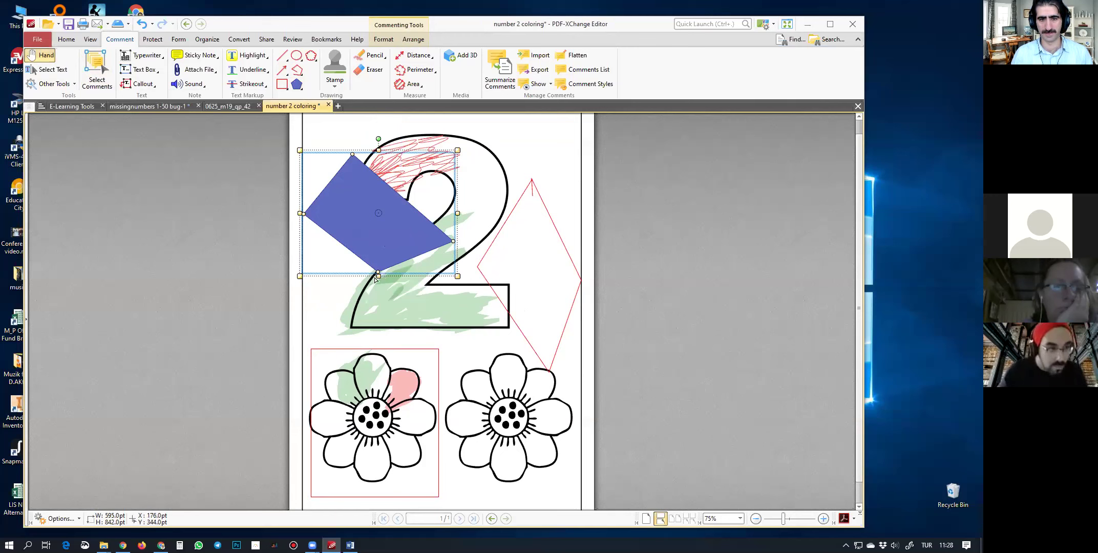
{"action": "left_click_drag", "start_coordinate": [379, 275], "coordinate": [378, 321]}
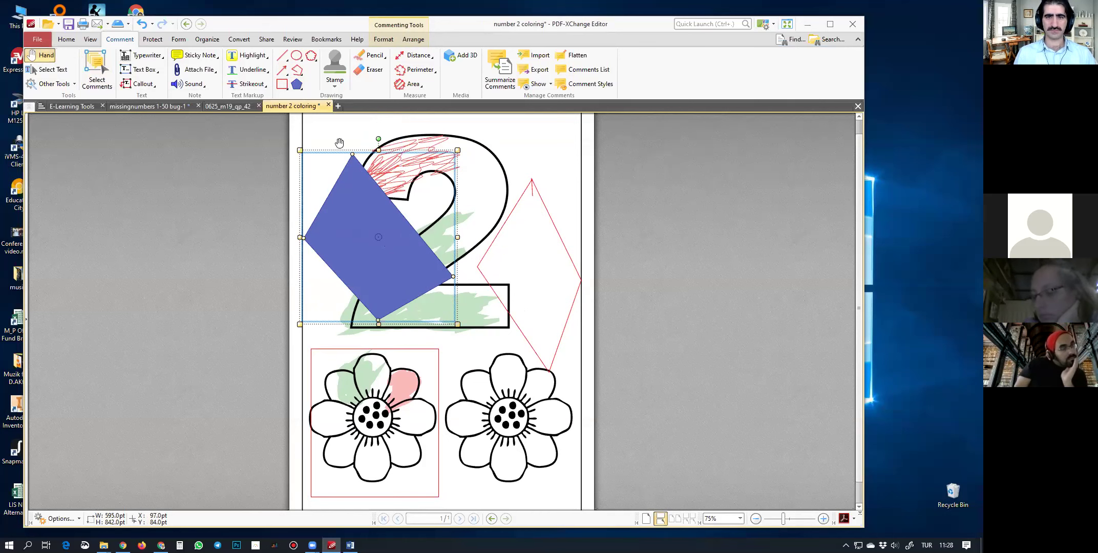
Erase parts of the red pencil scribble in the upper curve of the 2
{"action": "left_click", "coordinate": [370, 69]}
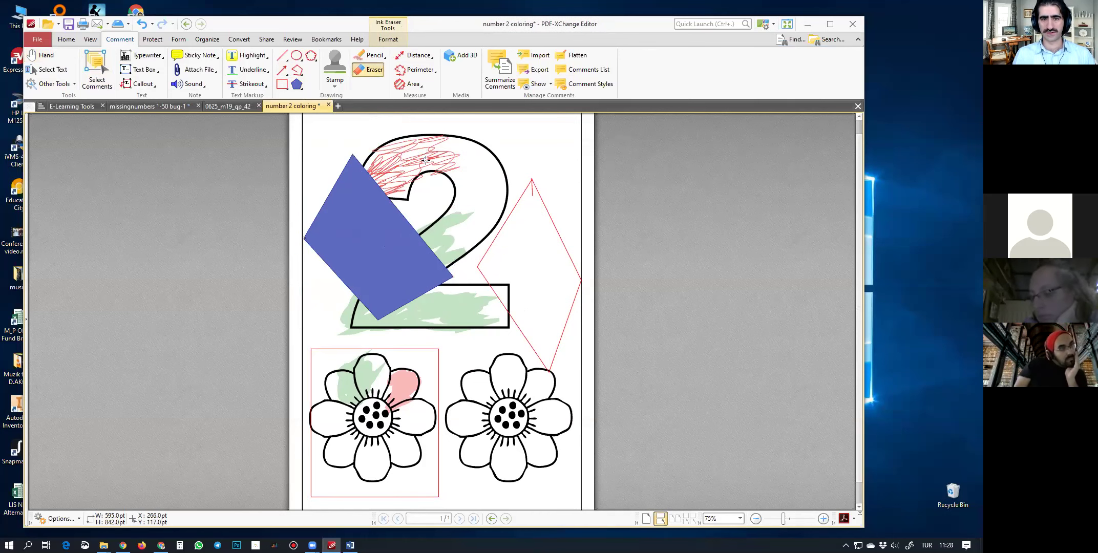
{"action": "mouse_move", "coordinate": [415, 174]}
{"action": "left_mouse_down"}
{"action": "mouse_move", "coordinate": [378, 193]}
{"action": "mouse_move", "coordinate": [374, 163]}
{"action": "mouse_move", "coordinate": [409, 141]}
{"action": "mouse_move", "coordinate": [438, 143]}
{"action": "mouse_move", "coordinate": [426, 168]}
{"action": "left_mouse_up"}
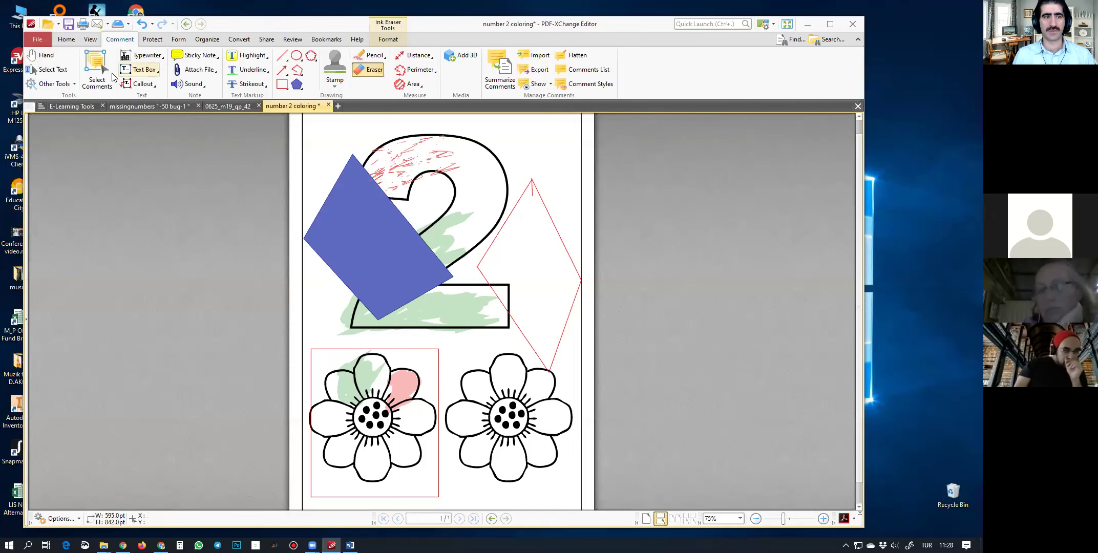
Delete the indigo polygon, the red four-cornered outline, the red petal colouring and the green marker strokes from the coloring page
{"action": "left_click", "coordinate": [100, 88]}
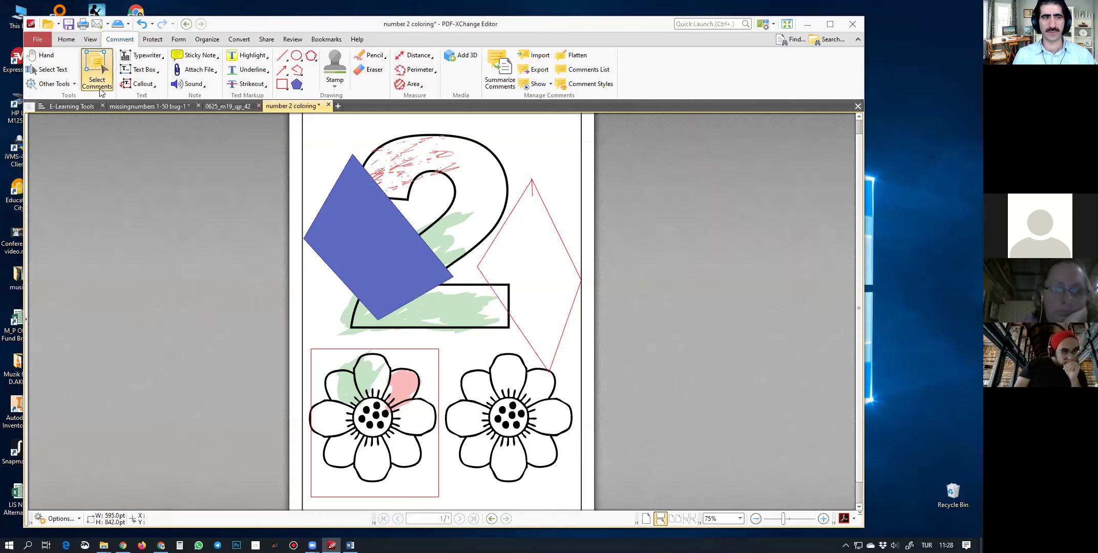
{"action": "left_click", "coordinate": [340, 198]}
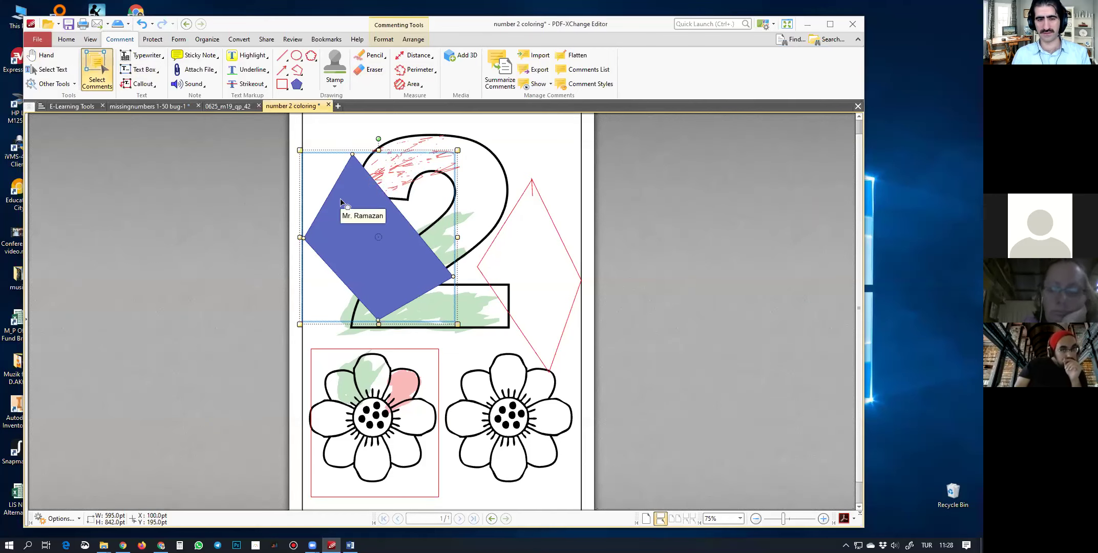
{"action": "key", "text": "Delete"}
{"action": "left_click", "coordinate": [559, 231]}
{"action": "key", "text": "Delete"}
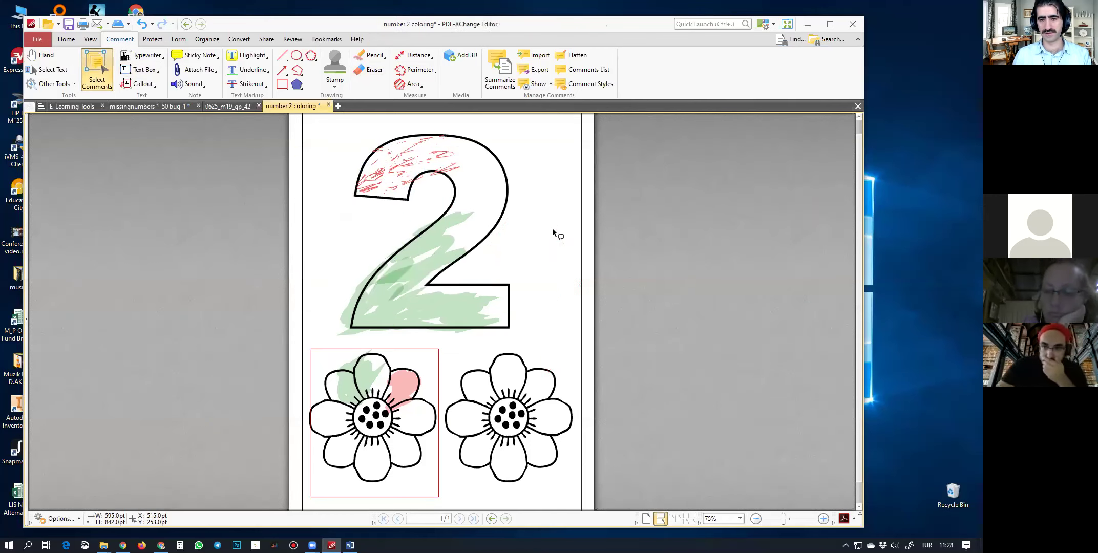
{"action": "left_click", "coordinate": [418, 395]}
{"action": "key", "text": "Delete"}
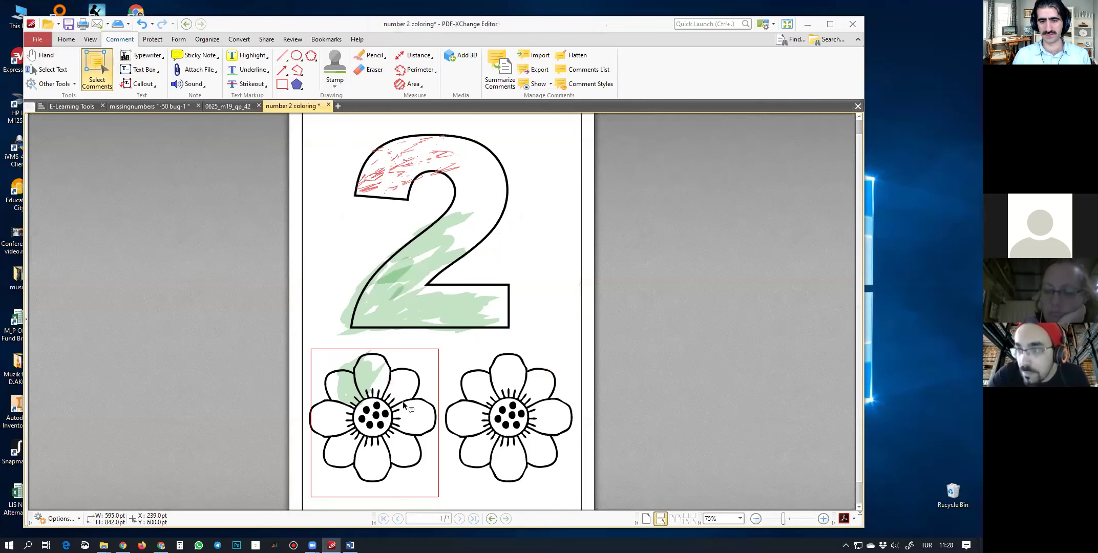
{"action": "left_click", "coordinate": [367, 380]}
{"action": "key", "text": "Delete"}
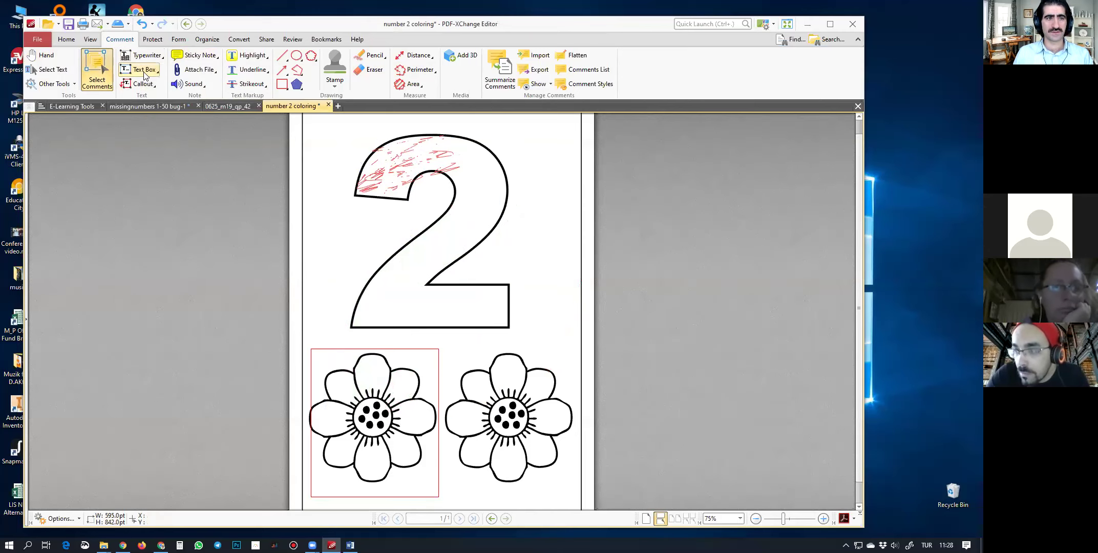
In the missing-numbers worksheet, add a text box reading 14 in the empty cell between 13 and 15
{"action": "left_click", "coordinate": [223, 110]}
{"action": "left_click", "coordinate": [155, 106]}
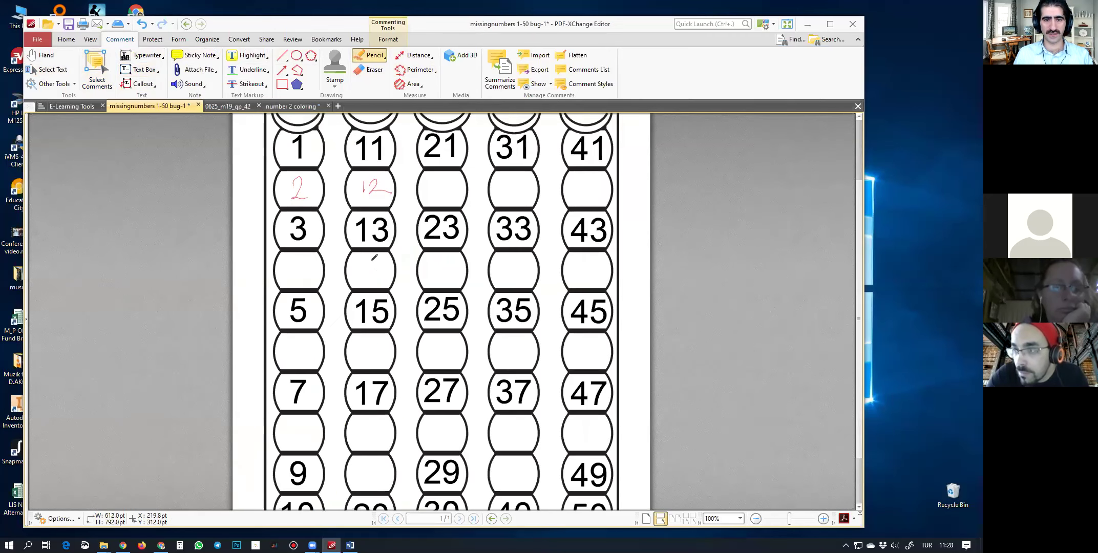
{"action": "scroll", "coordinate": [364, 266], "scroll_direction": "down", "scroll_amount": 2}
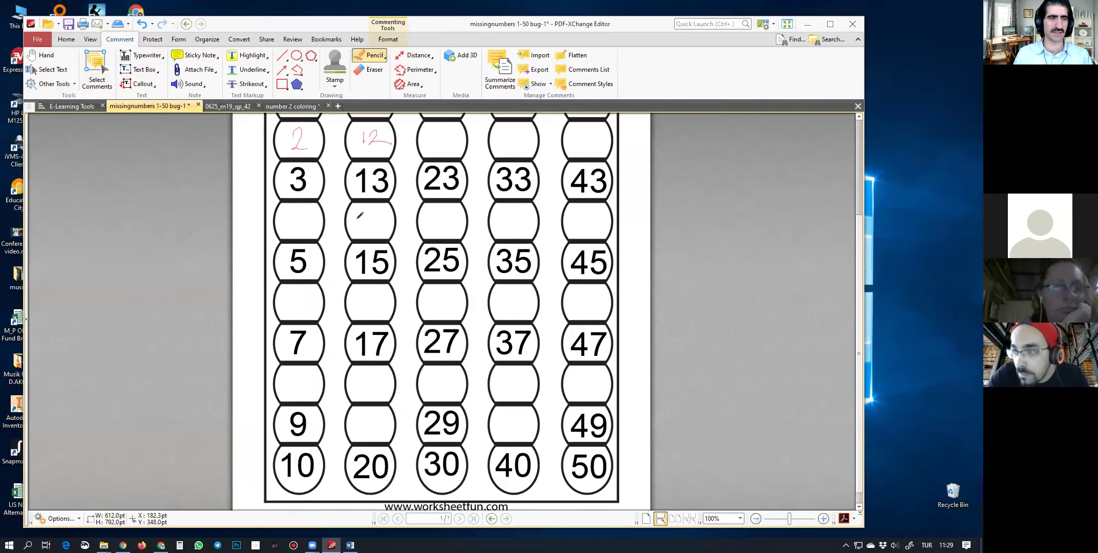
{"action": "left_click", "coordinate": [135, 70]}
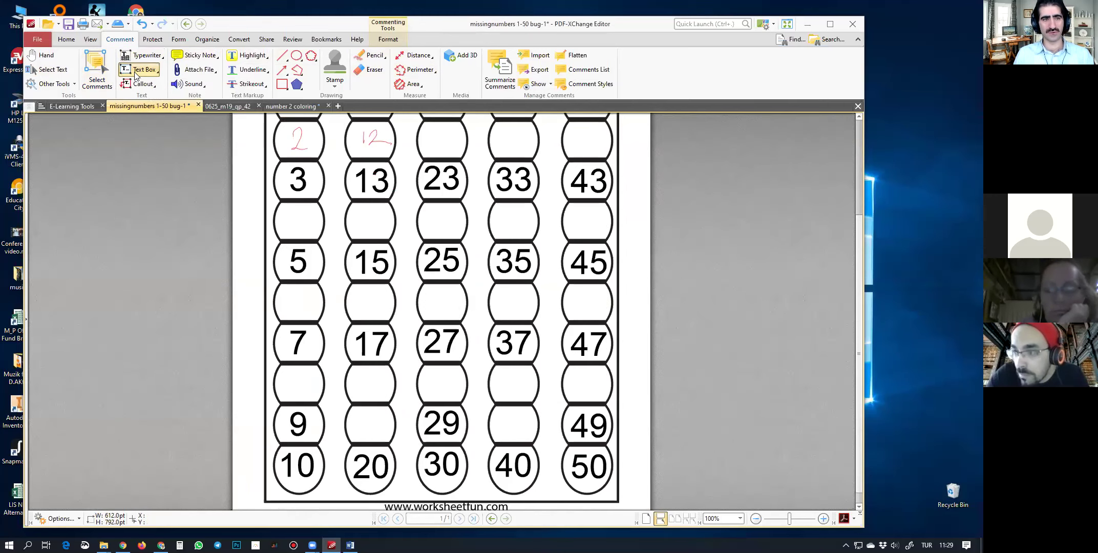
{"action": "left_click", "coordinate": [350, 206]}
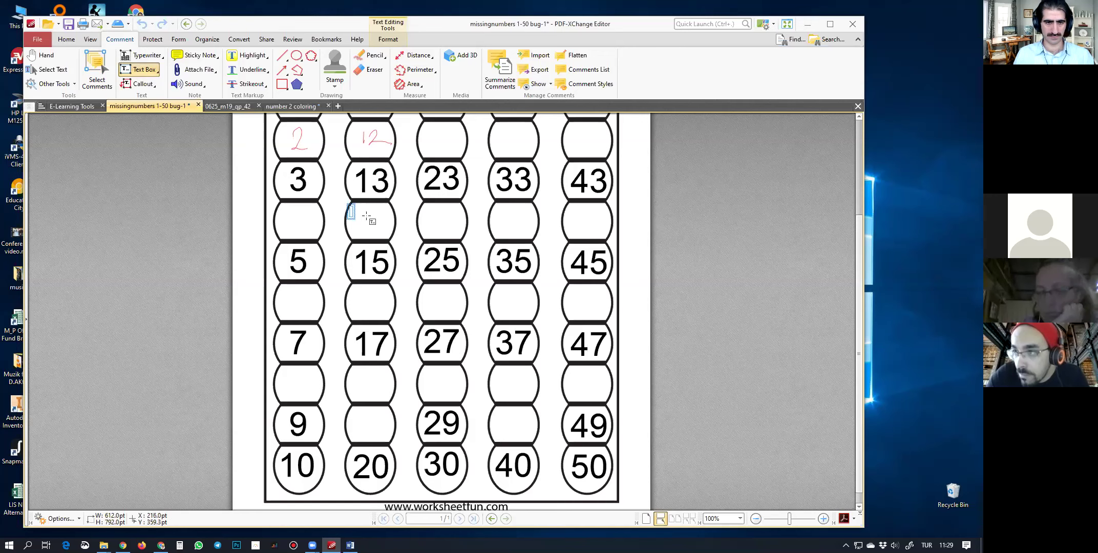
{"action": "key", "text": "Escape"}
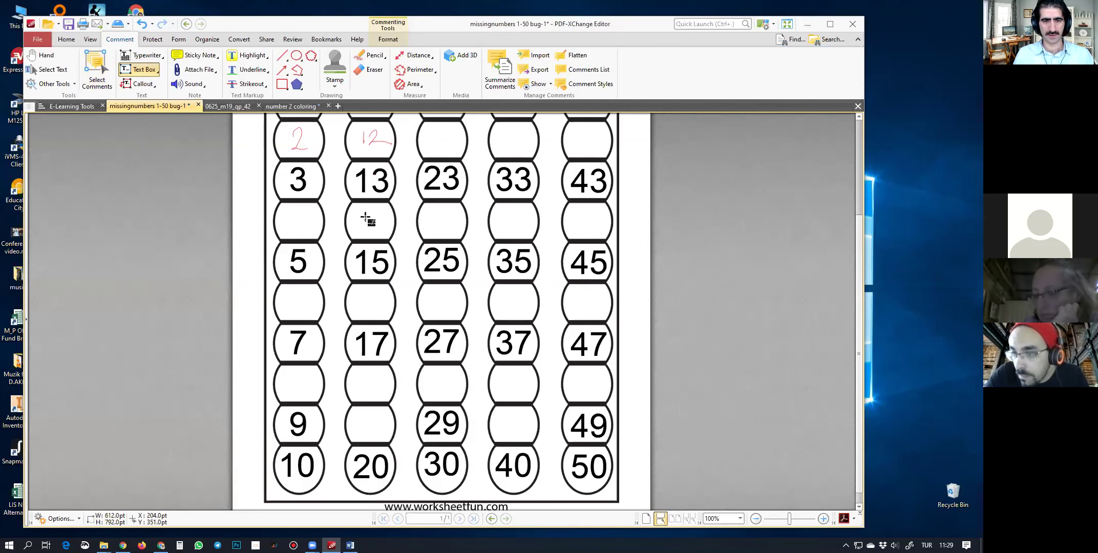
{"action": "left_click_drag", "start_coordinate": [350, 204], "coordinate": [388, 239]}
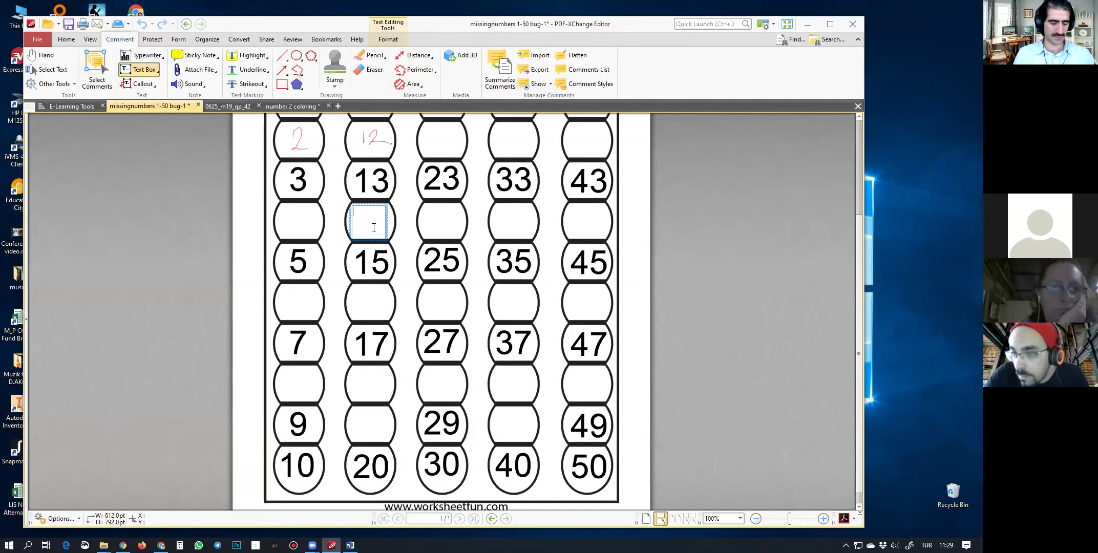
{"action": "type", "text": "14"}
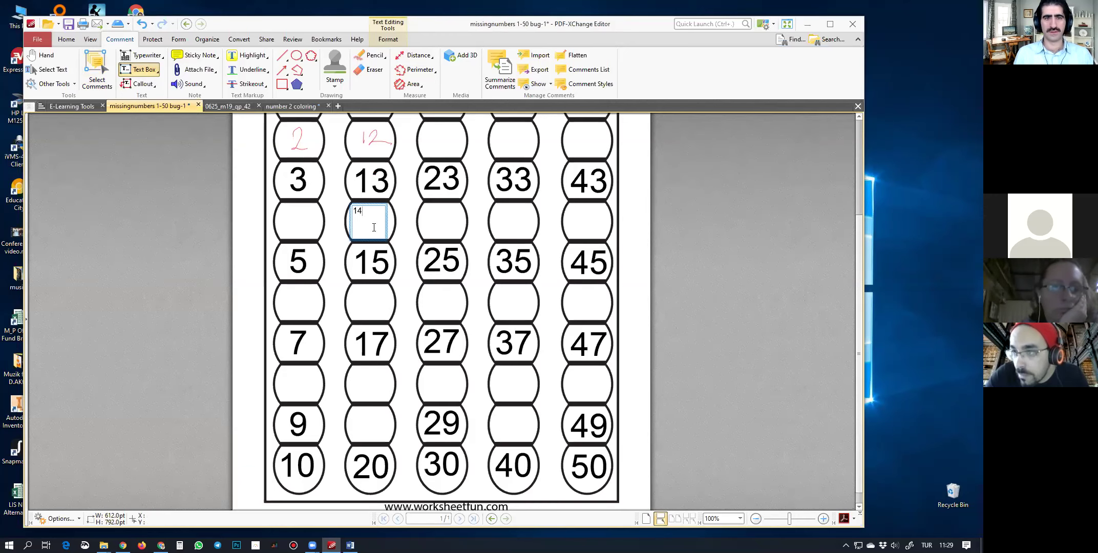
Add a Green Cloudy text box reading 16 over the empty cell between 15 and 17
{"action": "key", "text": "ctrl+a"}
{"action": "left_click", "coordinate": [157, 72]}
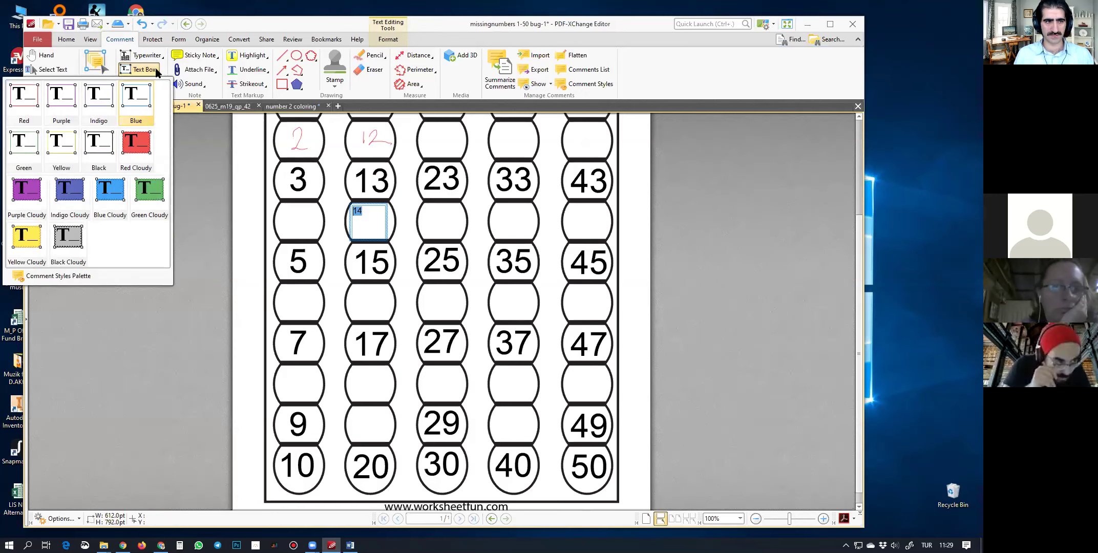
{"action": "left_click", "coordinate": [145, 203]}
{"action": "left_click_drag", "start_coordinate": [343, 288], "coordinate": [414, 341]}
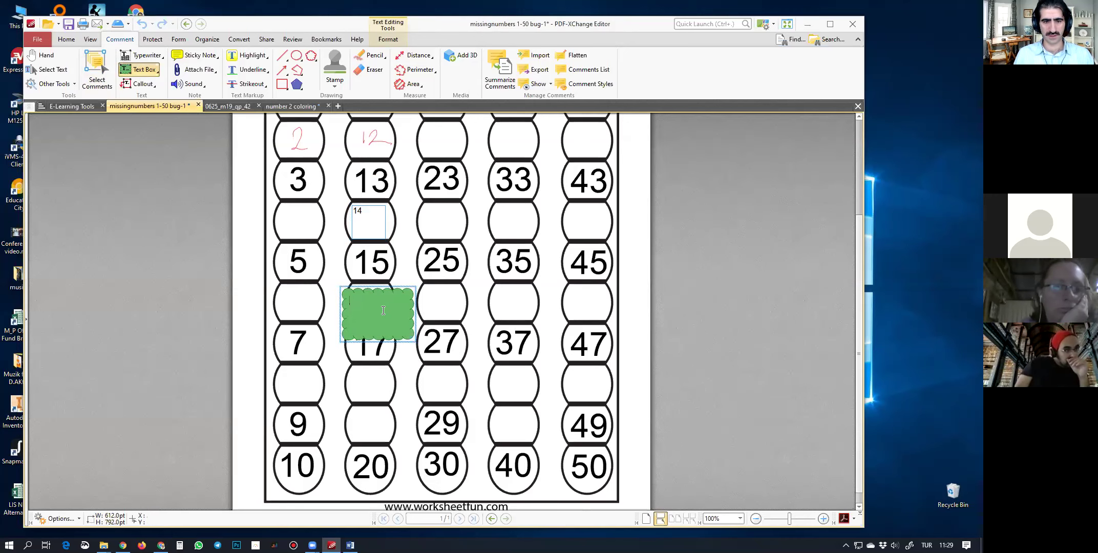
{"action": "type", "text": "16"}
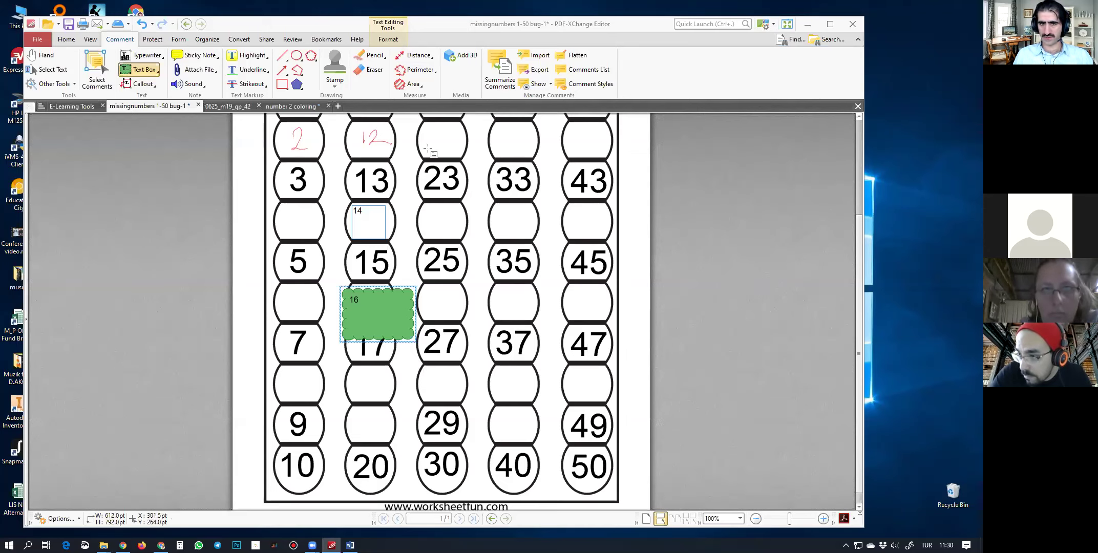
Look over the PDF-XChange Editor download section and the Tools screenshots in the E-Learning Tools document
{"action": "left_click", "coordinate": [77, 106]}
{"action": "scroll", "coordinate": [443, 283], "scroll_direction": "up", "scroll_amount": 2}
{"action": "scroll", "coordinate": [444, 283], "scroll_direction": "up", "scroll_amount": 5}
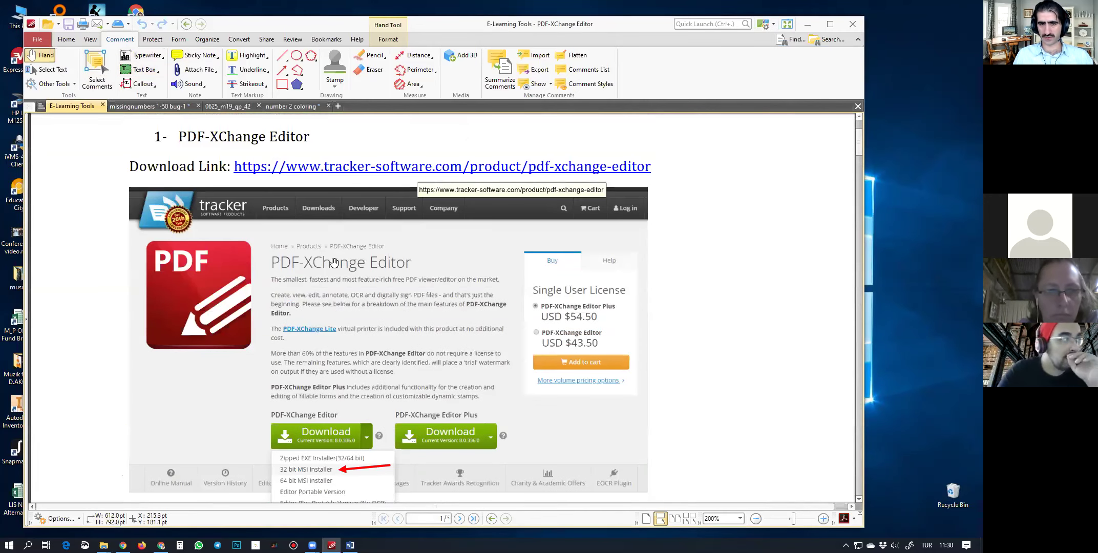
{"action": "scroll", "coordinate": [400, 239], "scroll_direction": "down", "scroll_amount": 2}
{"action": "scroll", "coordinate": [400, 238], "scroll_direction": "down", "scroll_amount": 9}
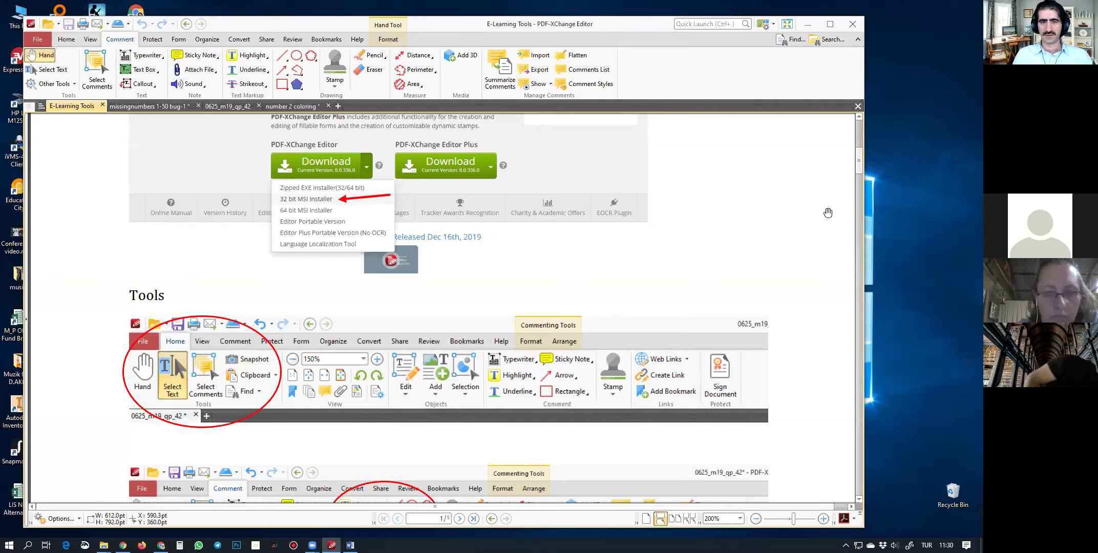
Return to the missing-numbers worksheet and draw an ellipse centred around the empty cell between 23 and 25
{"action": "left_click", "coordinate": [148, 107]}
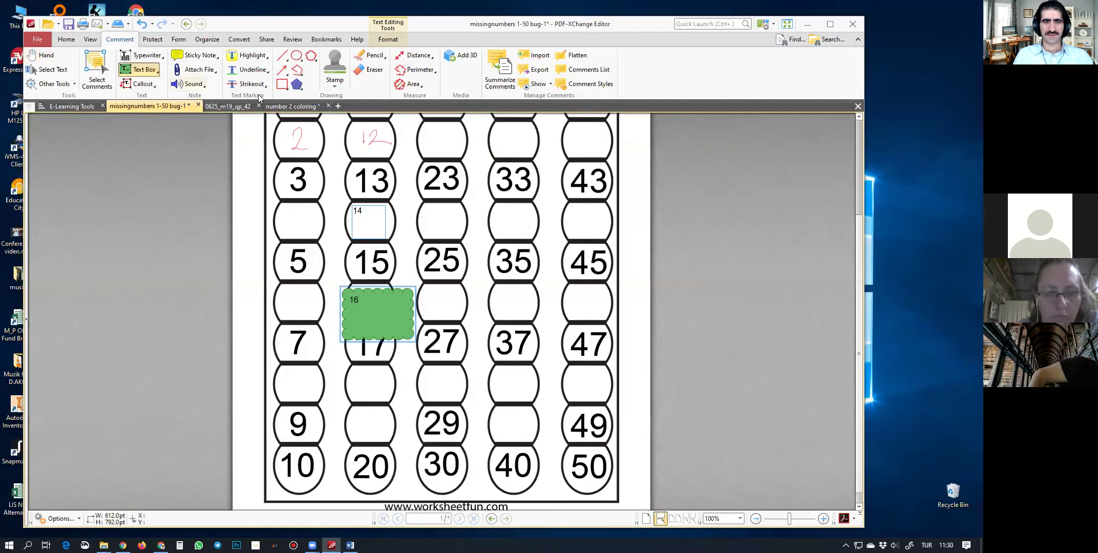
{"action": "left_click", "coordinate": [47, 56]}
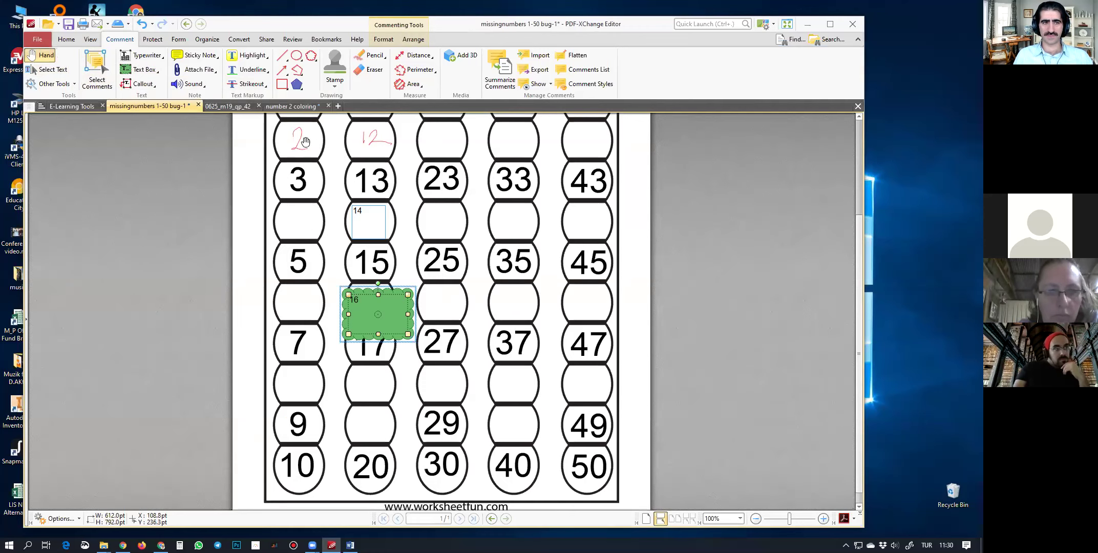
{"action": "left_click", "coordinate": [296, 56]}
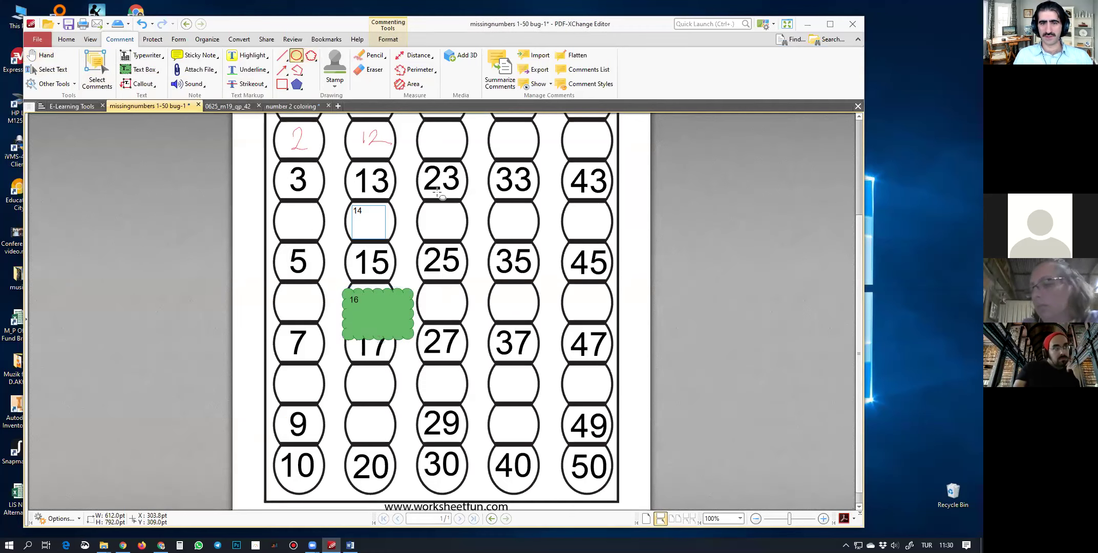
{"action": "left_click_drag", "start_coordinate": [415, 193], "coordinate": [493, 265]}
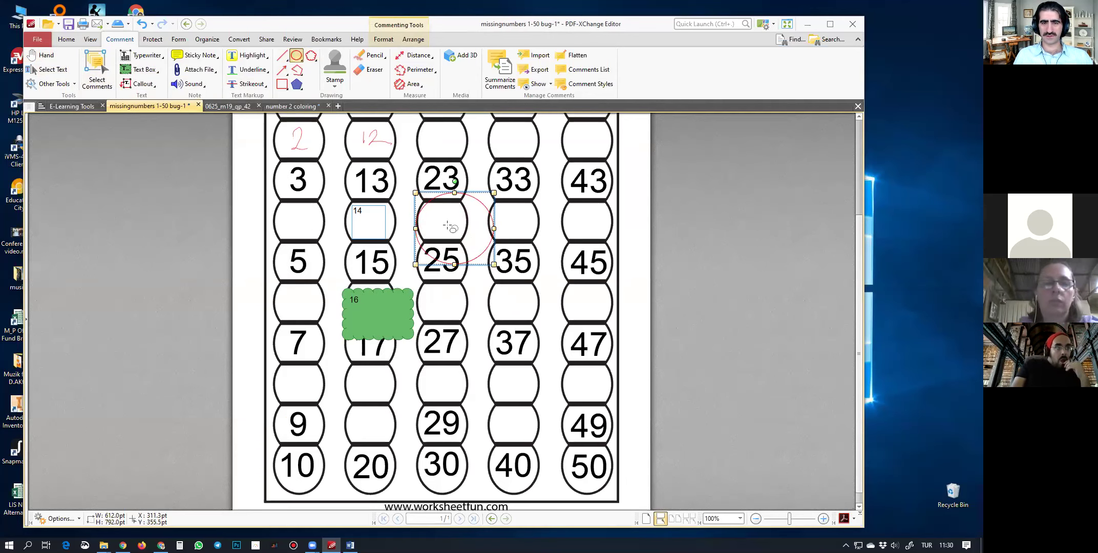
{"action": "mouse_move", "coordinate": [469, 195]}
{"action": "left_mouse_down"}
{"action": "mouse_move", "coordinate": [452, 179]}
{"action": "mouse_move", "coordinate": [468, 193]}
{"action": "left_mouse_up"}
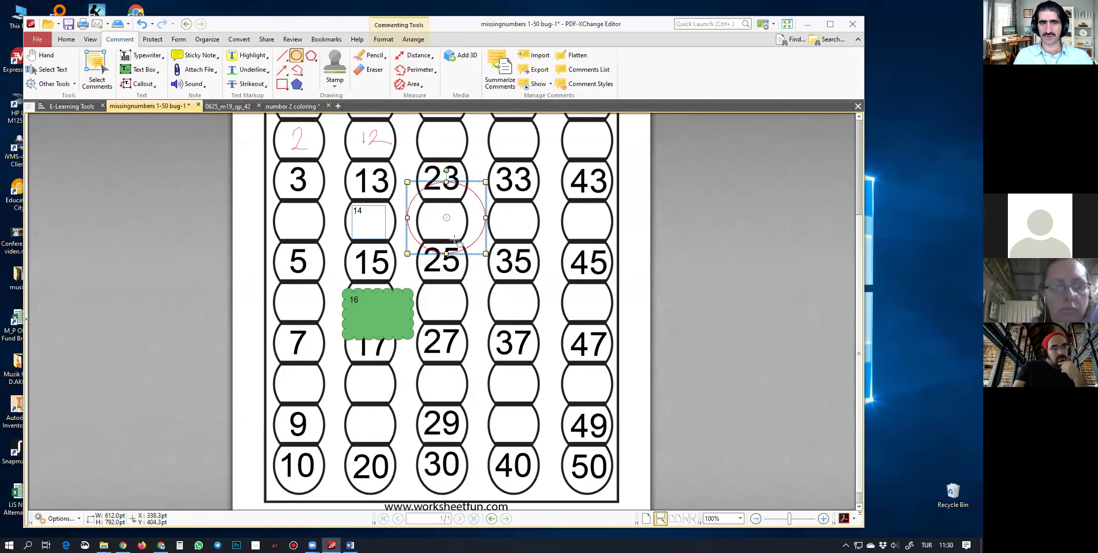
Draw an arrow from the 10 diagonally up to the lower-left edge of the 27 cell
{"action": "left_click", "coordinate": [282, 71]}
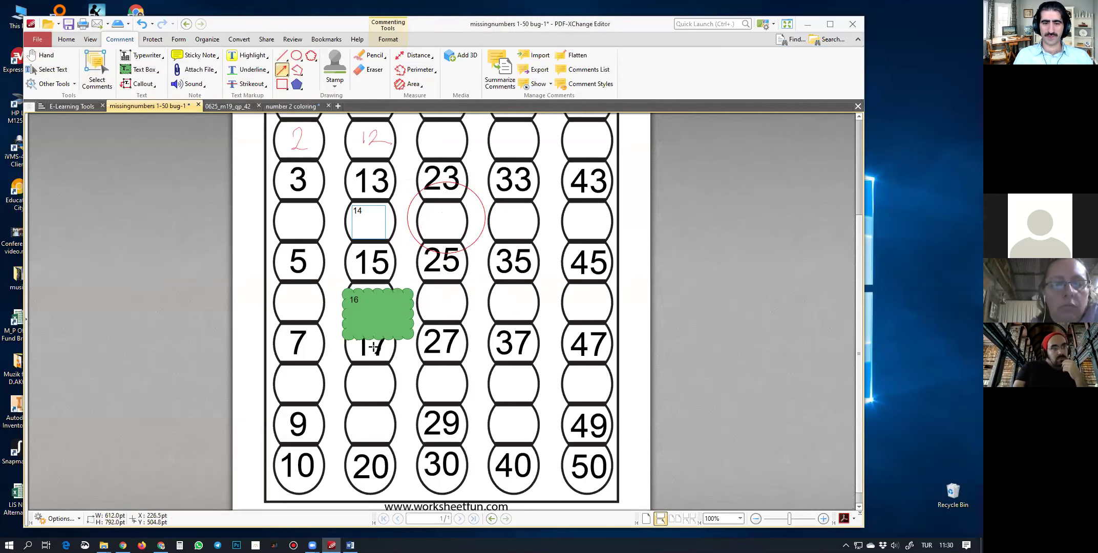
{"action": "mouse_move", "coordinate": [314, 452]}
{"action": "left_mouse_down"}
{"action": "mouse_move", "coordinate": [391, 412]}
{"action": "mouse_move", "coordinate": [417, 367]}
{"action": "left_mouse_up"}
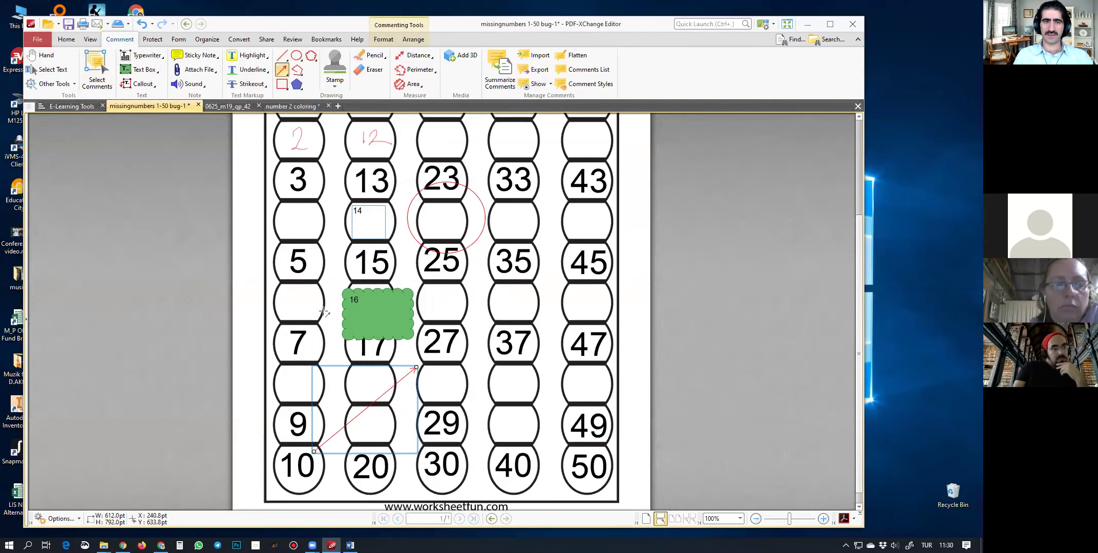
Open the 0625_m19_qp_42 exam paper and view the cyclist's distance-time graph, Fig. 1.1, on page 2
{"action": "left_click", "coordinate": [229, 107]}
{"action": "scroll", "coordinate": [348, 306], "scroll_direction": "down", "scroll_amount": 2}
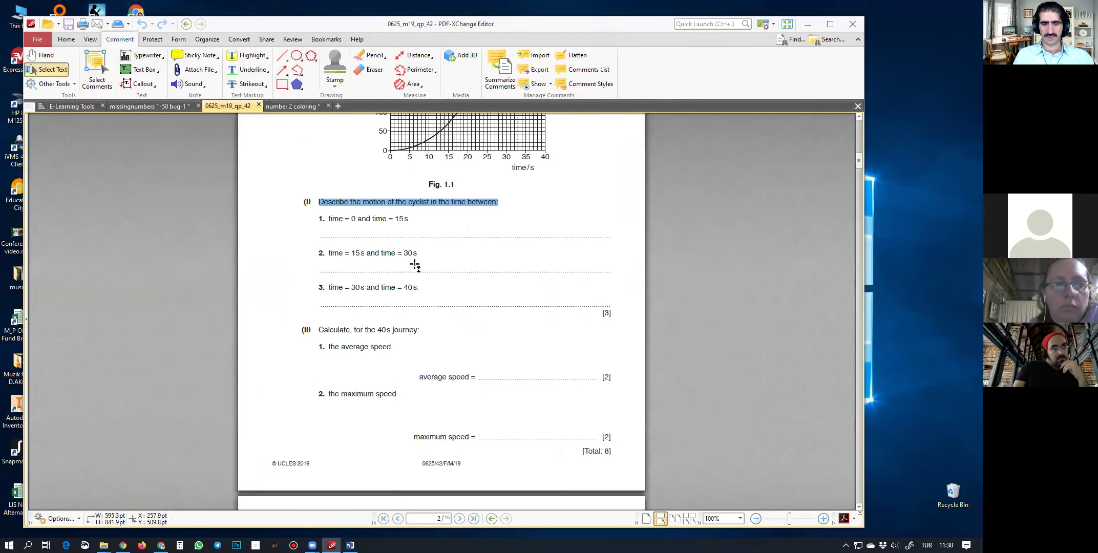
{"action": "scroll", "coordinate": [409, 265], "scroll_direction": "up", "scroll_amount": 4}
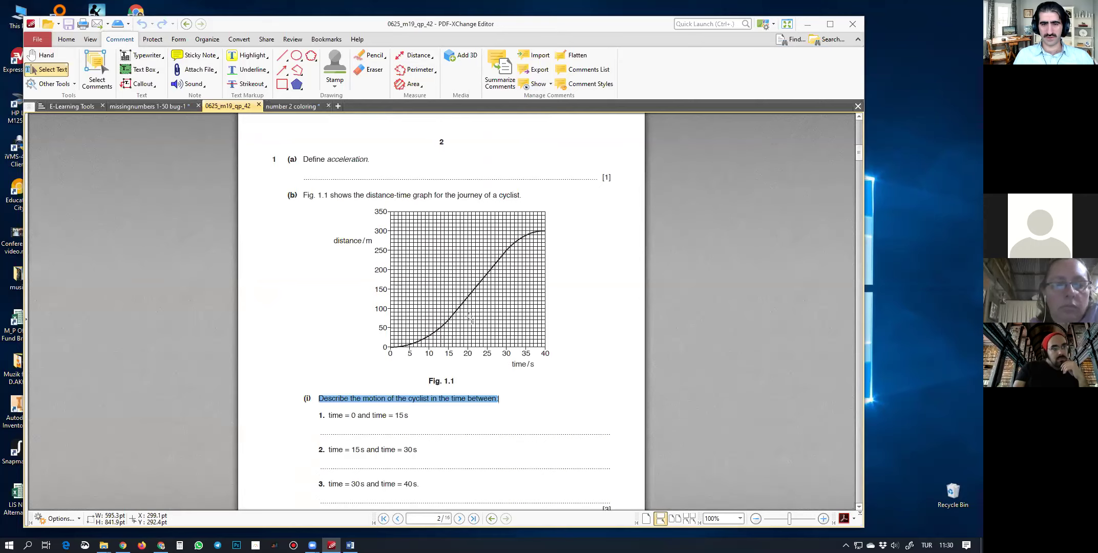
Highlight the selected question text "Describe the motion of the cyclist in the time between:" in yellow
{"action": "scroll", "coordinate": [470, 317], "scroll_direction": "up", "scroll_amount": 2}
{"action": "scroll", "coordinate": [469, 317], "scroll_direction": "up", "scroll_amount": 1}
{"action": "scroll", "coordinate": [469, 318], "scroll_direction": "down", "scroll_amount": 1}
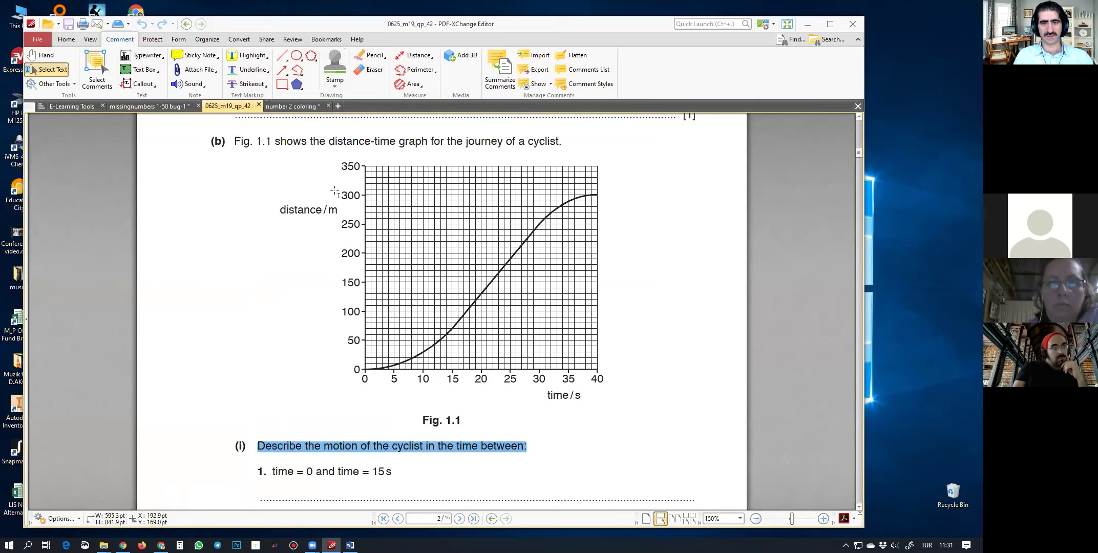
{"action": "scroll", "coordinate": [336, 192], "scroll_direction": "up", "scroll_amount": 2}
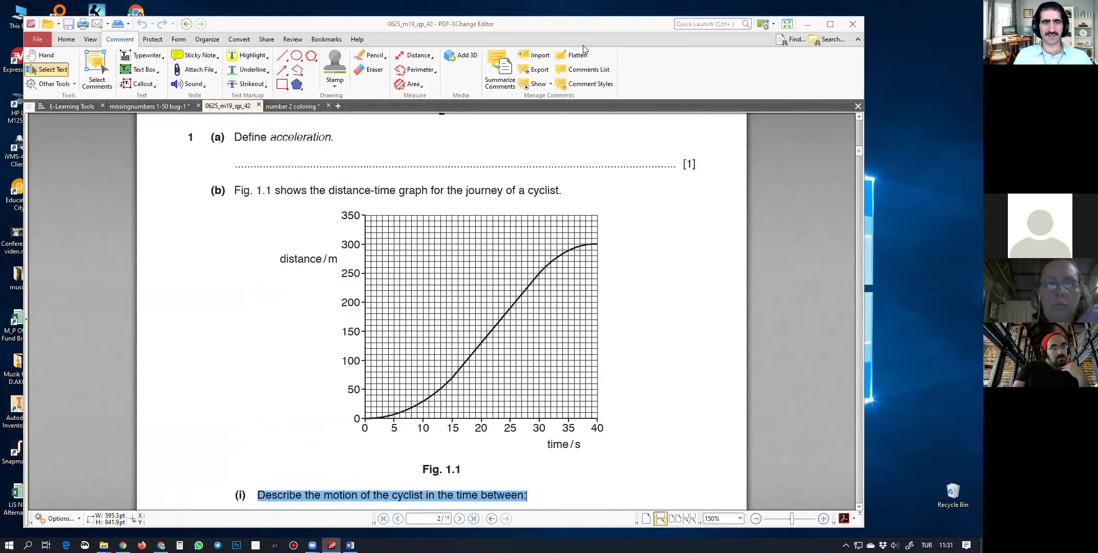
{"action": "left_click", "coordinate": [248, 56]}
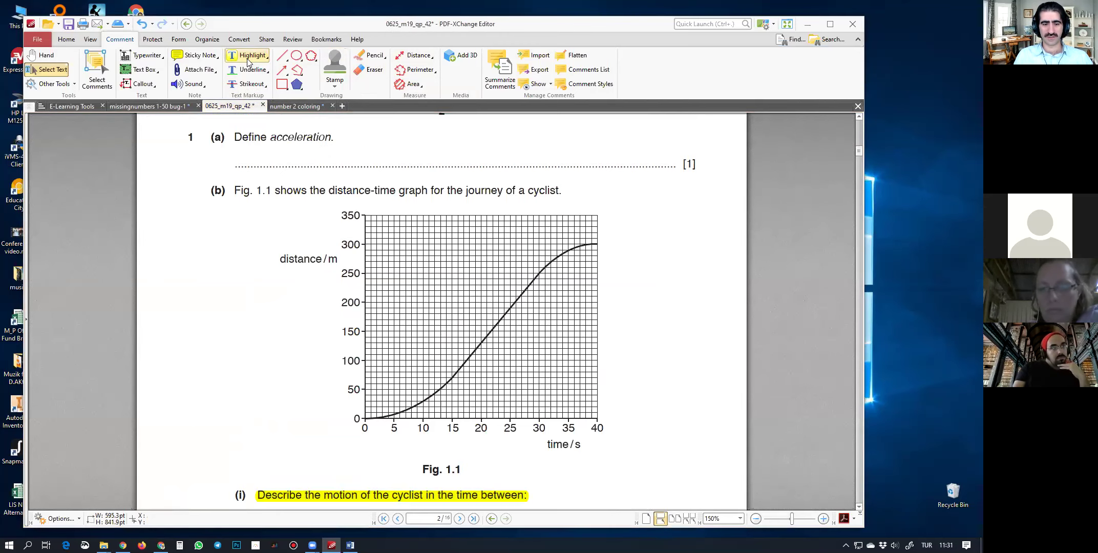
Highlight the sentence "Fig. 1.1 shows the distance-time graph for the journey of a cyclist." in part (b)
{"action": "left_click", "coordinate": [43, 71]}
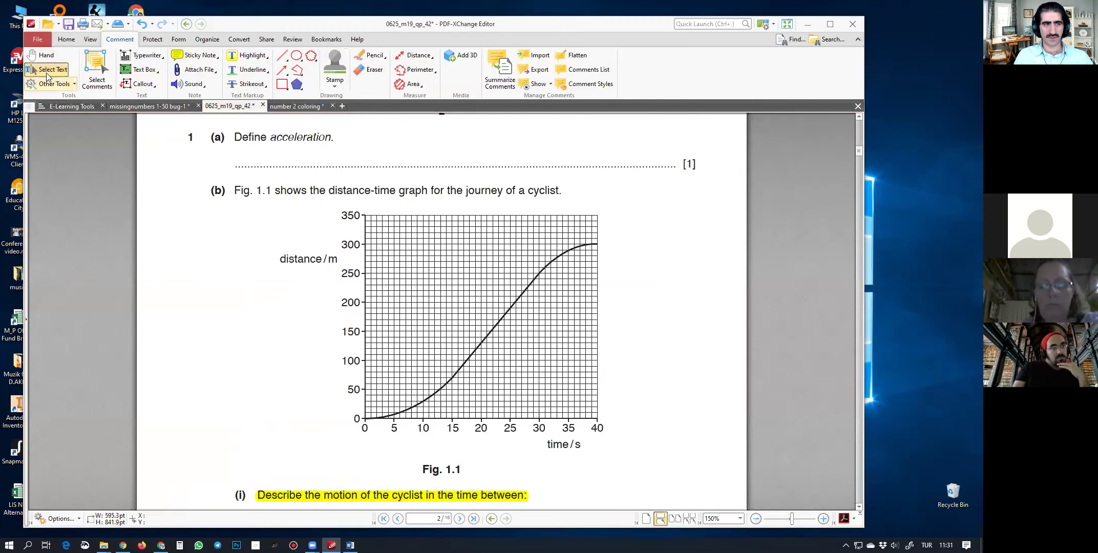
{"action": "left_click_drag", "start_coordinate": [233, 190], "coordinate": [568, 183]}
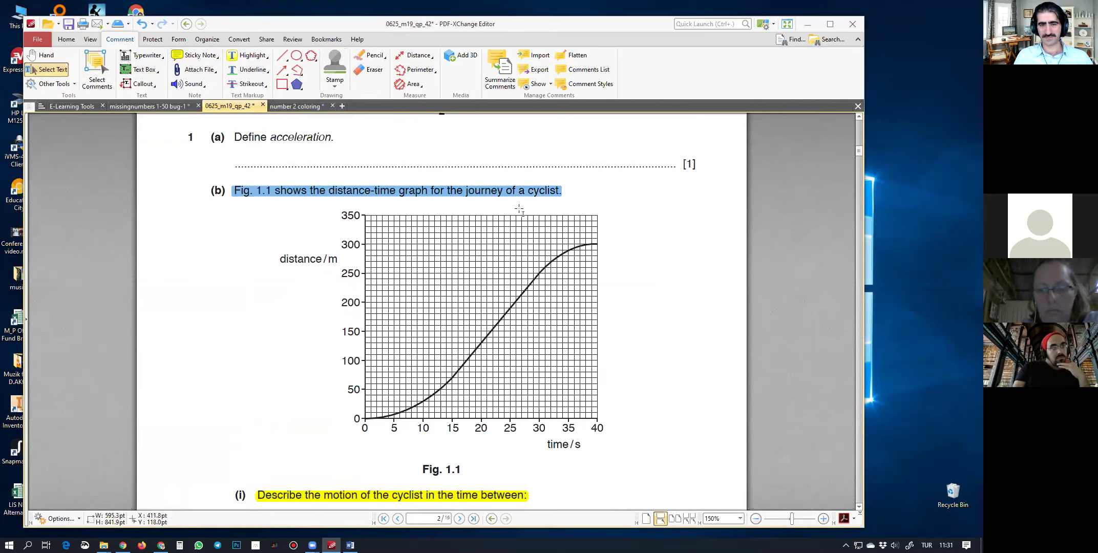
{"action": "left_click", "coordinate": [251, 58]}
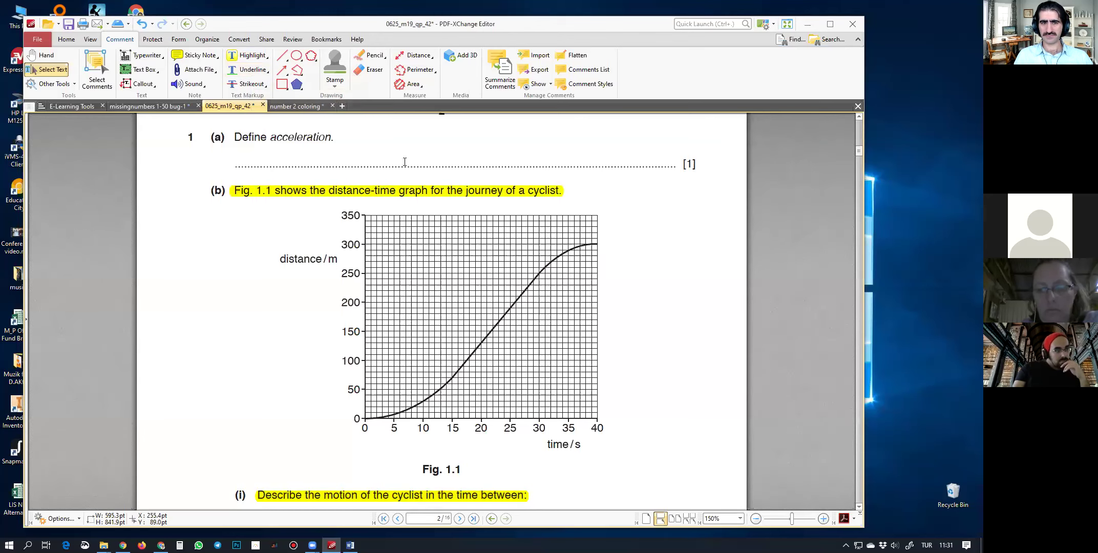
Change the fill colour of the highlight on the Fig. 1.1 sentence to green, rgb 0, 255, 0
{"action": "right_click", "coordinate": [394, 194]}
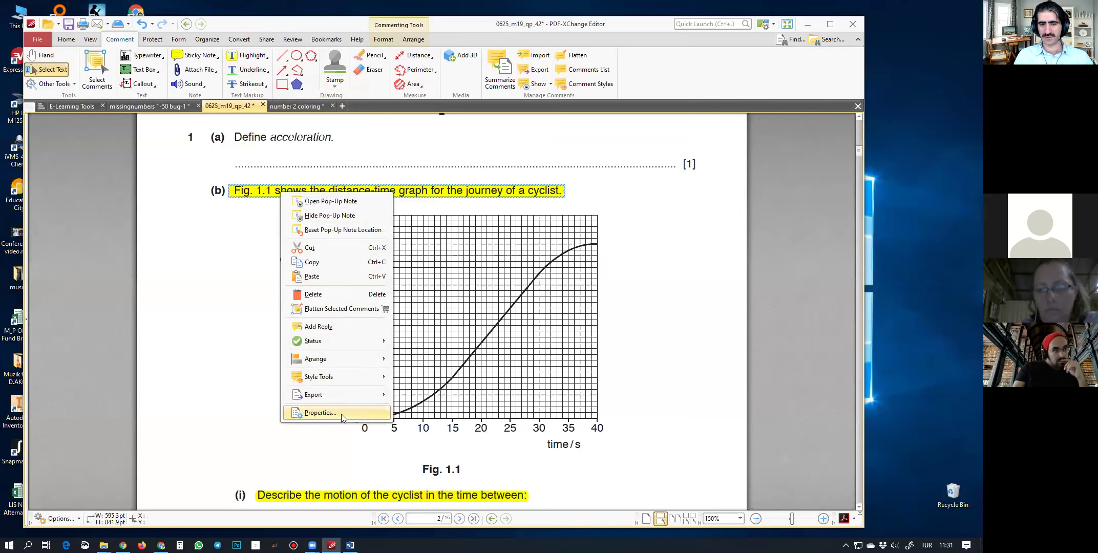
{"action": "left_click", "coordinate": [342, 413]}
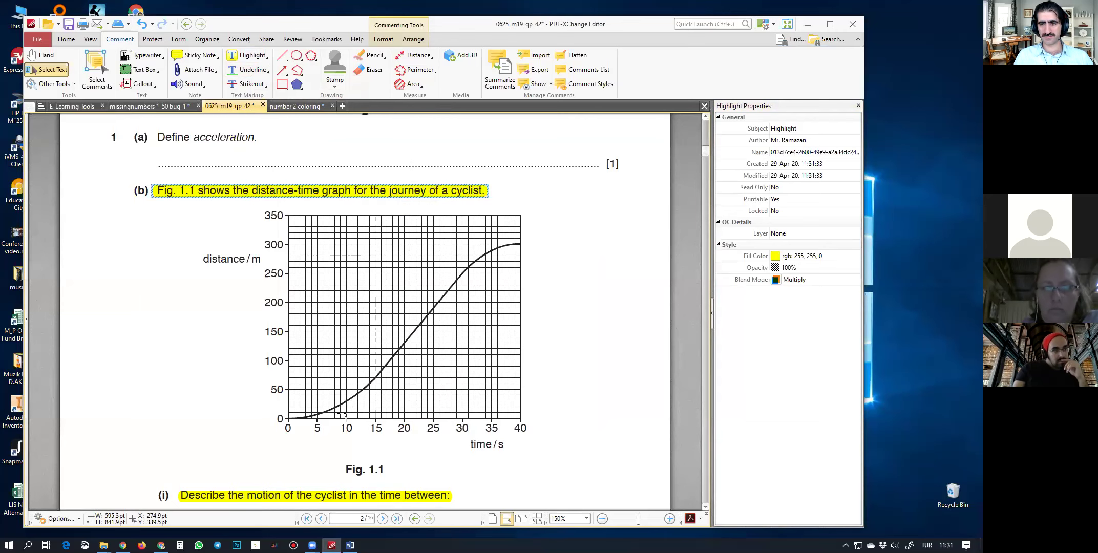
{"action": "left_click", "coordinate": [778, 259]}
{"action": "left_click", "coordinate": [798, 318]}
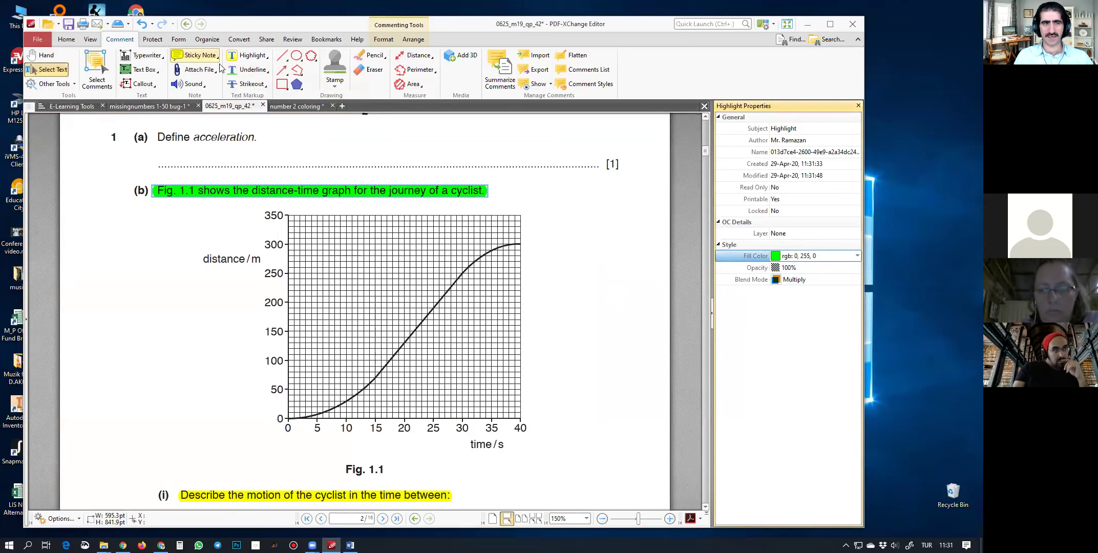
{"action": "left_click", "coordinate": [631, 24]}
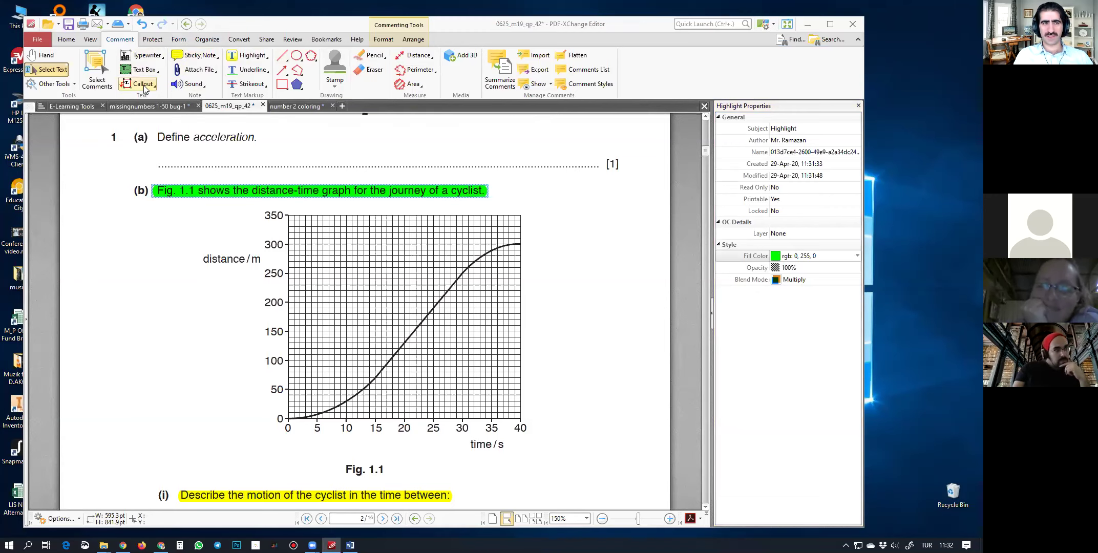
In the number 2 coloring document, add a callout pointing at the 2's outer curve reading "Your child will fill this part with red color"
{"action": "left_click", "coordinate": [296, 106]}
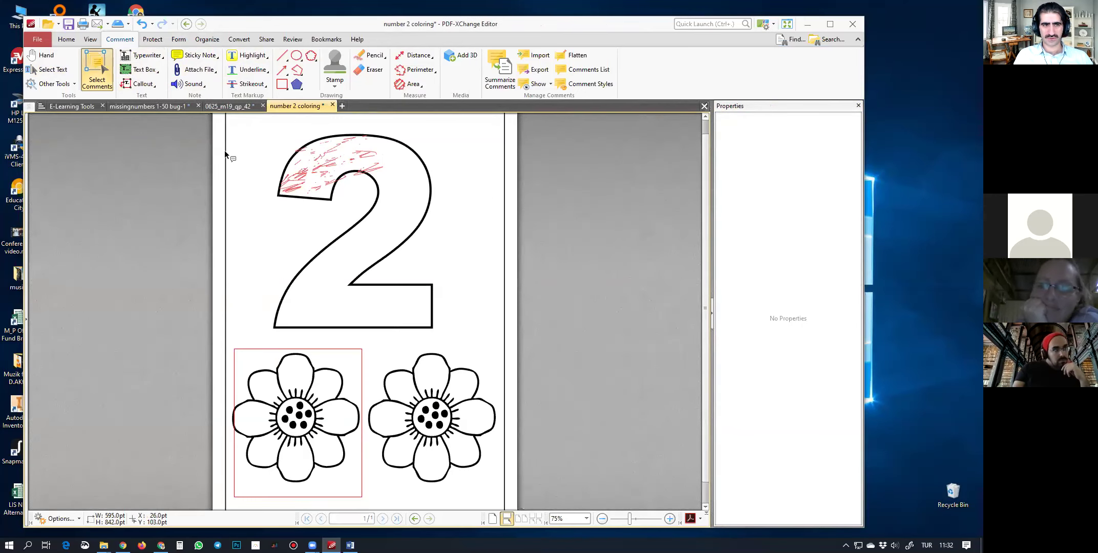
{"action": "left_click", "coordinate": [137, 84]}
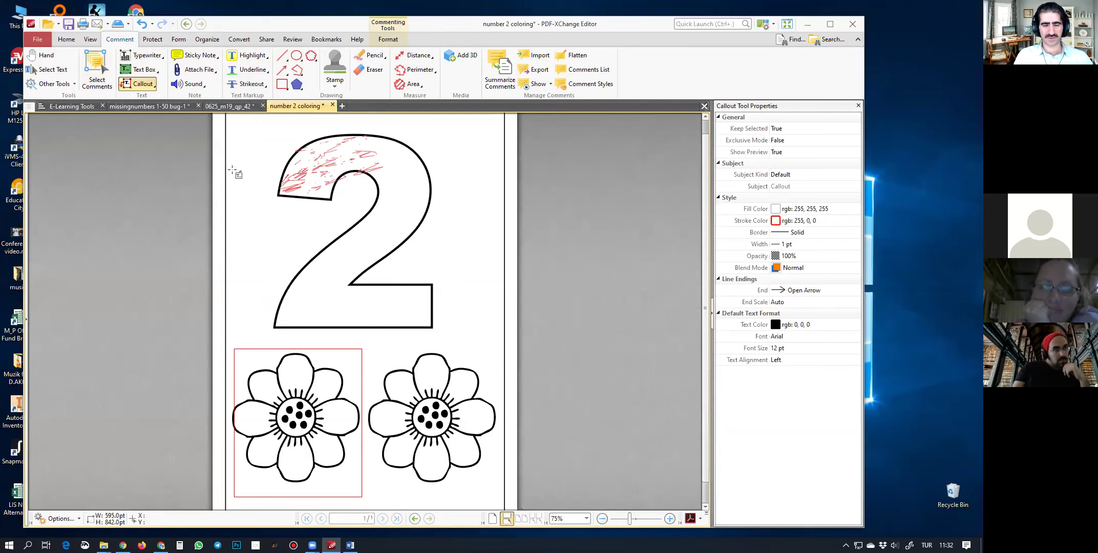
{"action": "left_click_drag", "start_coordinate": [417, 224], "coordinate": [471, 142]}
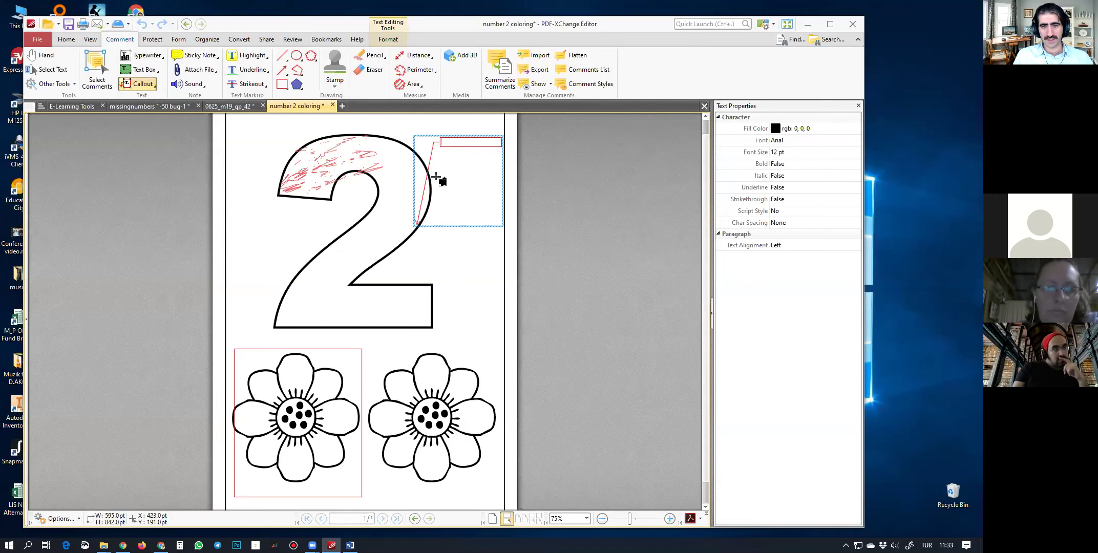
{"action": "type", "text": "You w"}
{"action": "key", "text": "BackSpace"}
{"action": "key", "text": "BackSpace"}
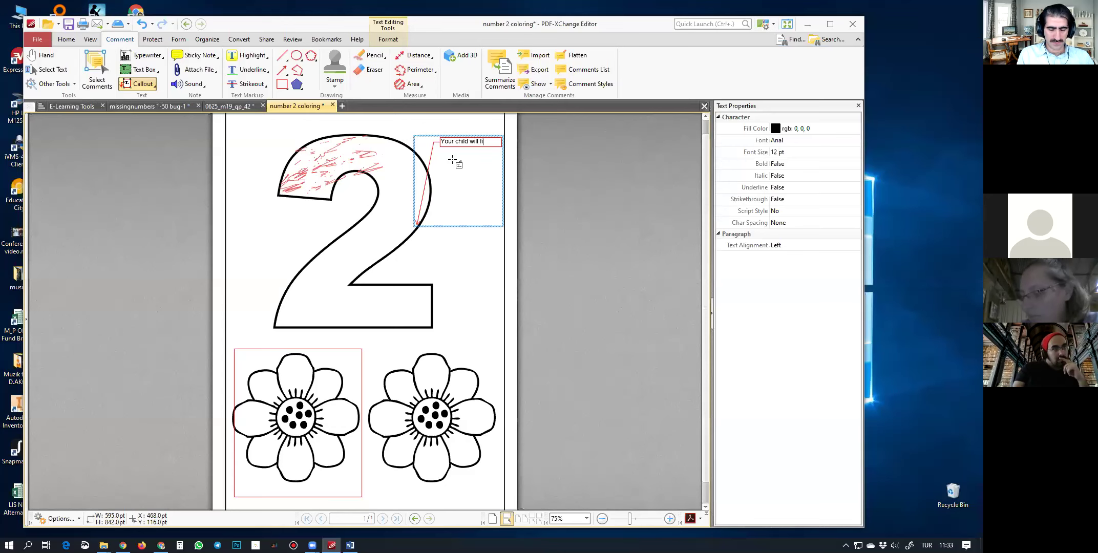
{"action": "type", "text": "r child will fill this part "}
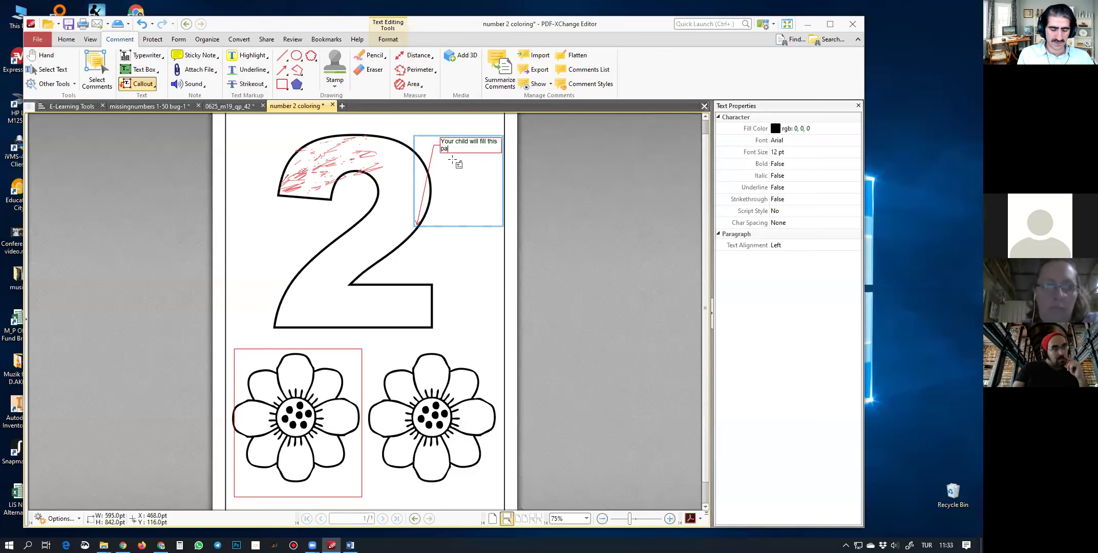
{"action": "type", "text": "with"}
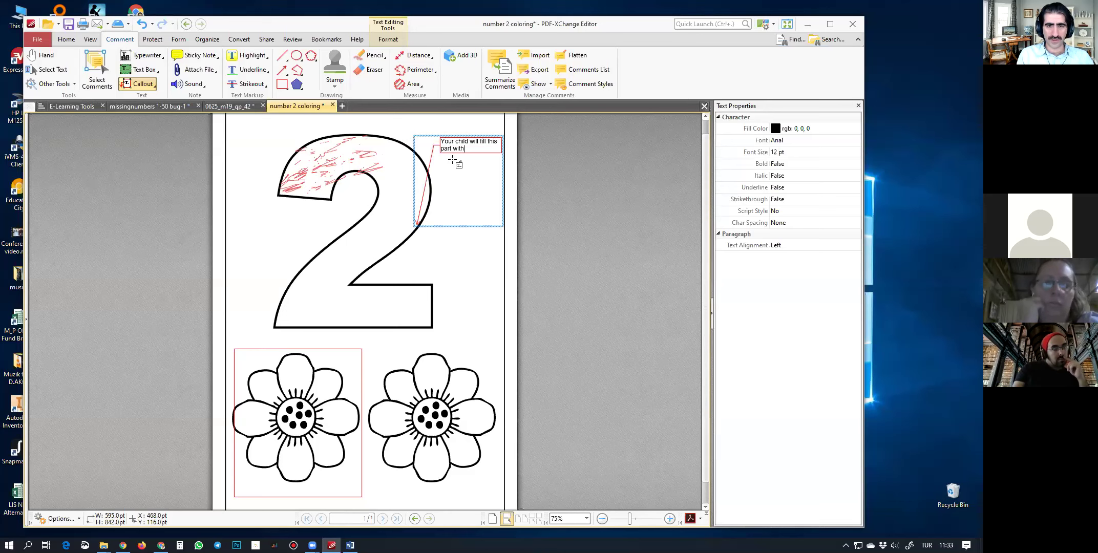
{"action": "type", "text": " red color"}
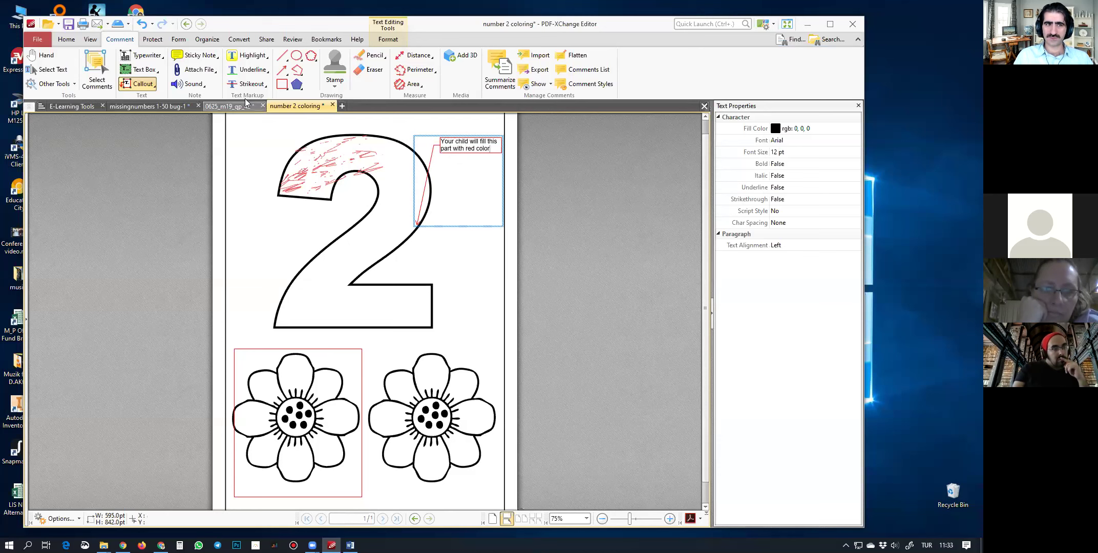
{"action": "left_click", "coordinate": [418, 222]}
{"action": "left_click", "coordinate": [418, 222]}
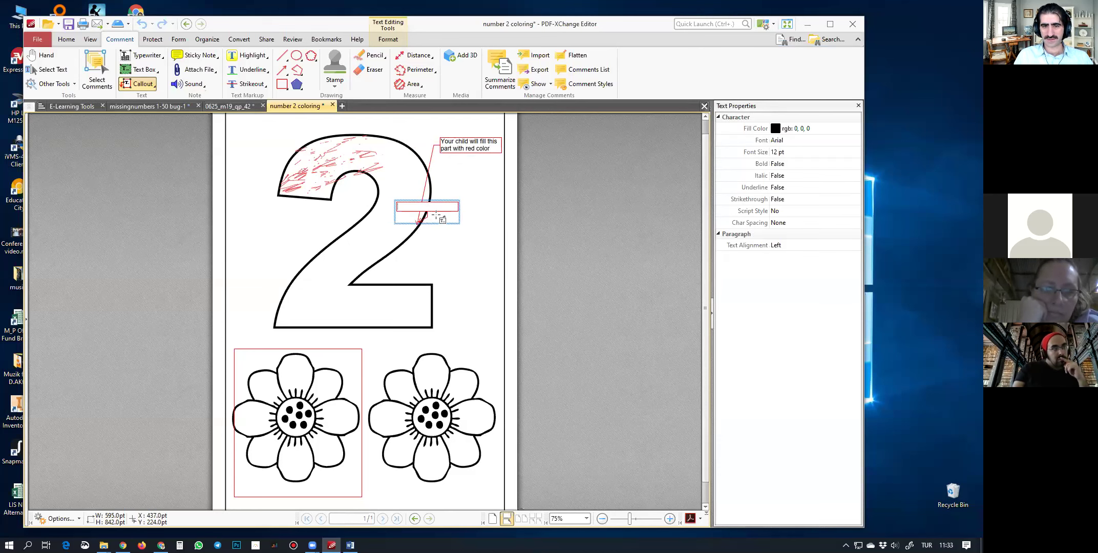
{"action": "key", "text": "Escape"}
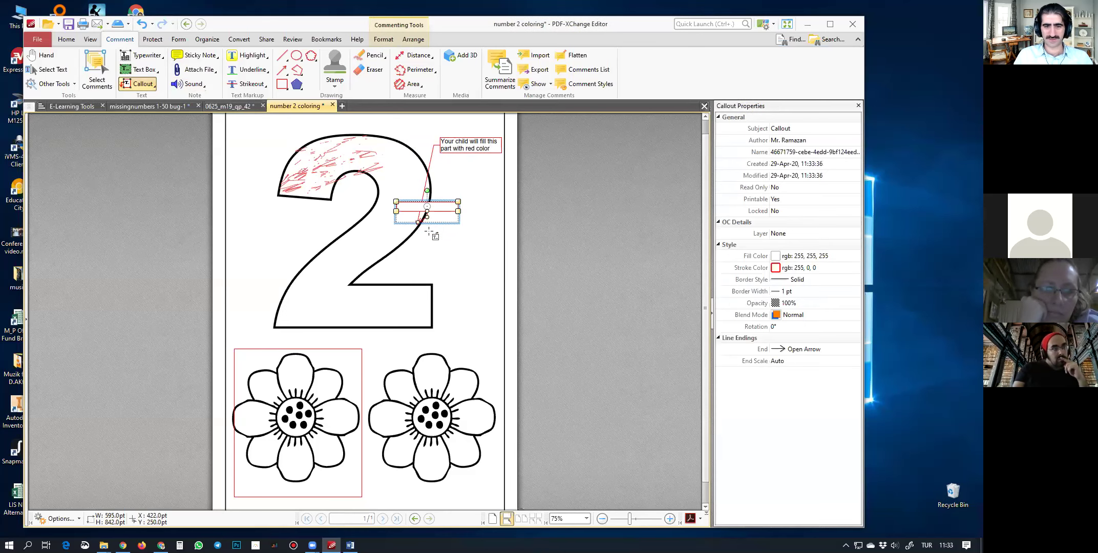
{"action": "key", "text": "Delete"}
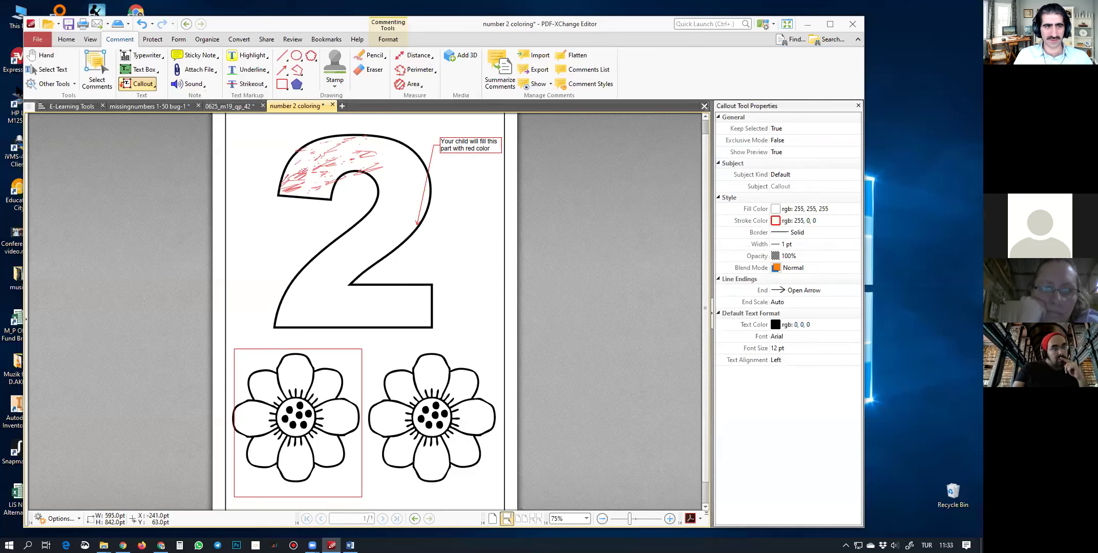
Move the callout's arrow tip onto the centre of the right-hand flower and shift its text box slightly down
{"action": "left_click", "coordinate": [56, 70]}
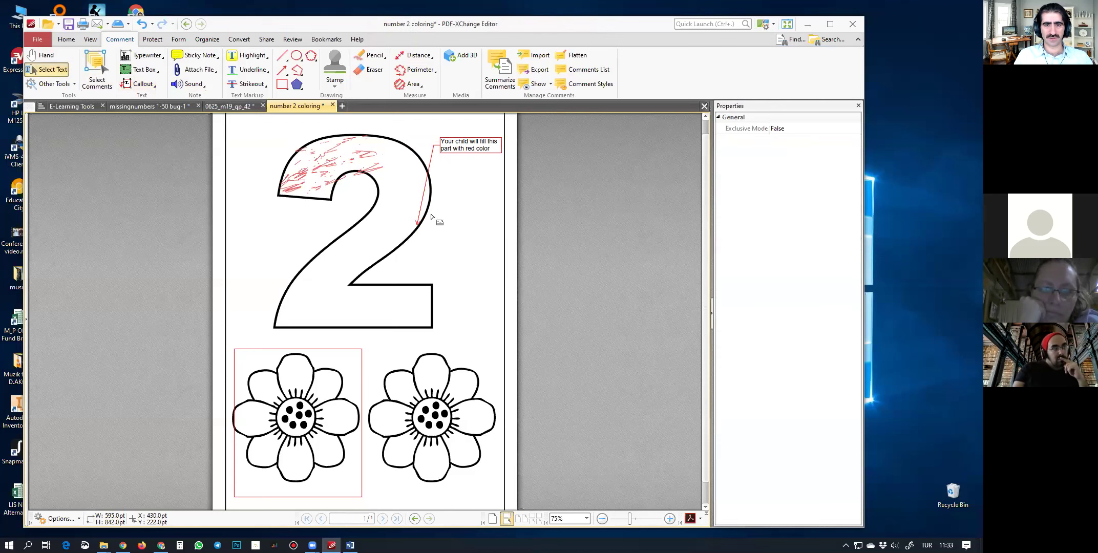
{"action": "mouse_move", "coordinate": [415, 224]}
{"action": "left_mouse_down"}
{"action": "mouse_move", "coordinate": [411, 190]}
{"action": "mouse_move", "coordinate": [419, 267]}
{"action": "mouse_move", "coordinate": [376, 184]}
{"action": "mouse_move", "coordinate": [353, 171]}
{"action": "mouse_move", "coordinate": [285, 199]}
{"action": "mouse_move", "coordinate": [312, 199]}
{"action": "mouse_move", "coordinate": [422, 287]}
{"action": "mouse_move", "coordinate": [446, 423]}
{"action": "left_mouse_up"}
{"action": "left_click", "coordinate": [417, 266]}
{"action": "left_click", "coordinate": [417, 268]}
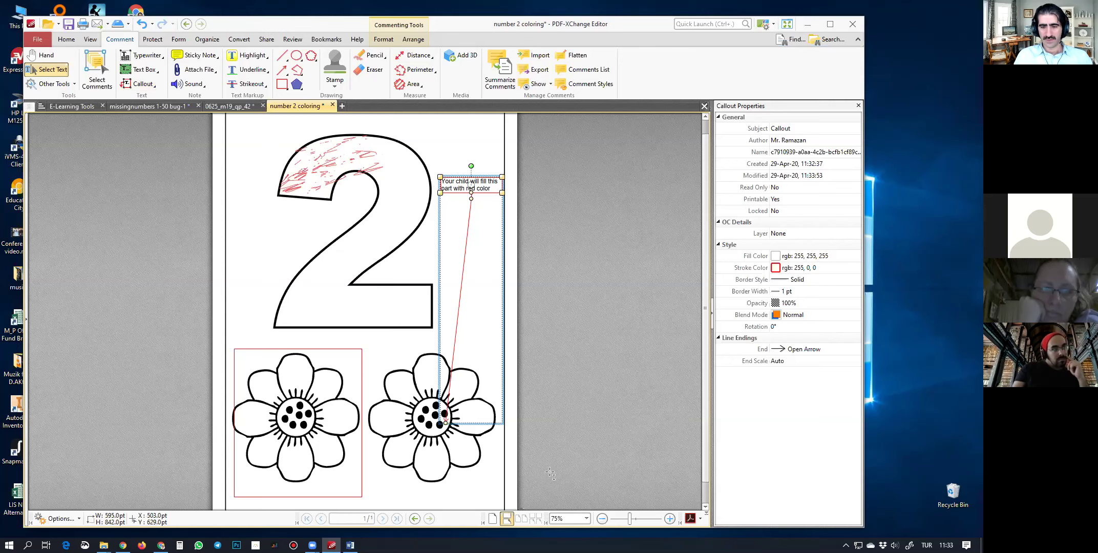
Handwrite "Hello" with the Green pencil style above the callout text and draw two lines beneath the word
{"action": "left_click", "coordinate": [670, 519]}
{"action": "left_click", "coordinate": [669, 519]}
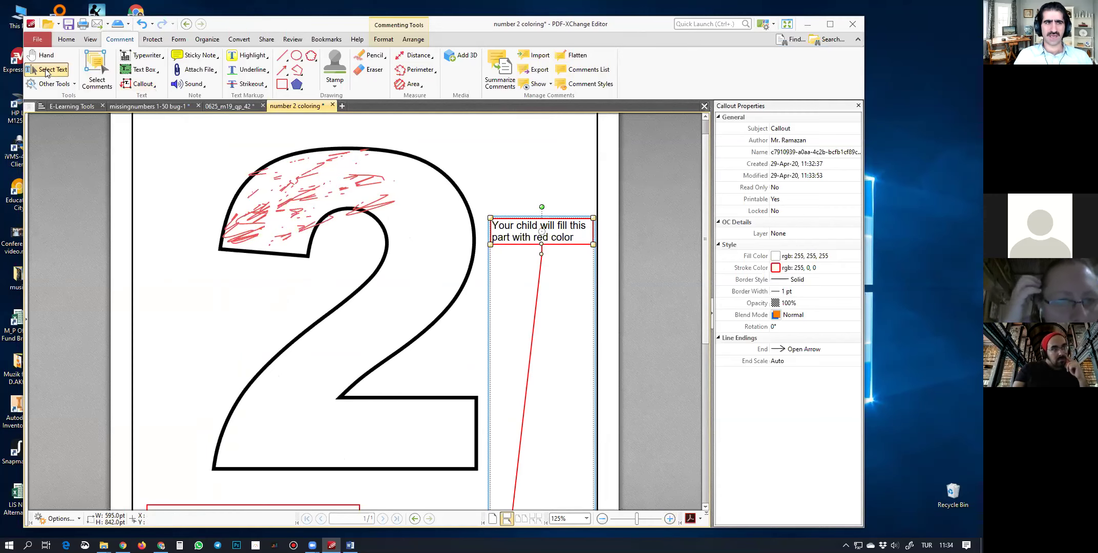
{"action": "left_click", "coordinate": [40, 55]}
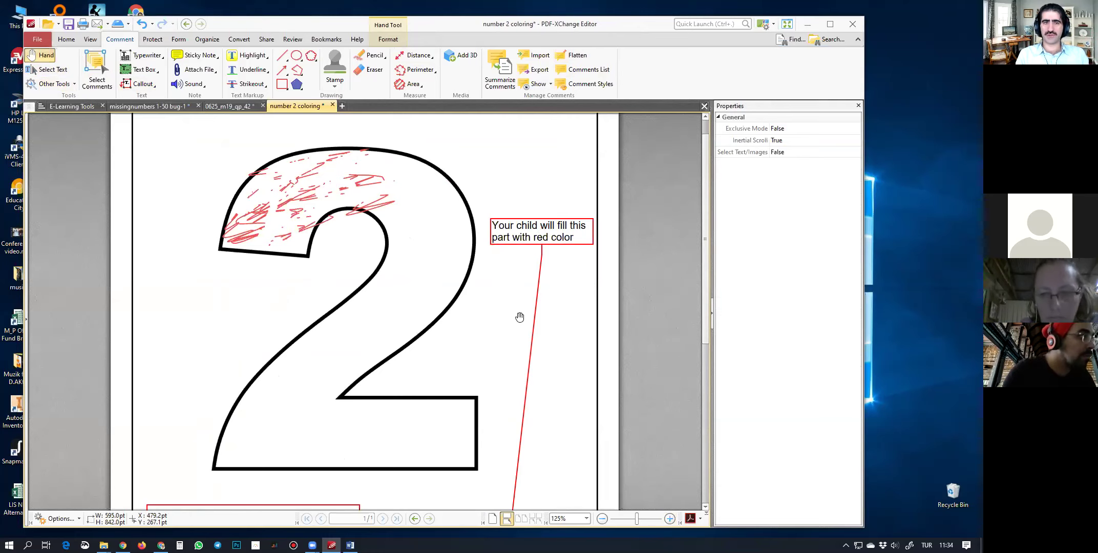
{"action": "left_click", "coordinate": [376, 56]}
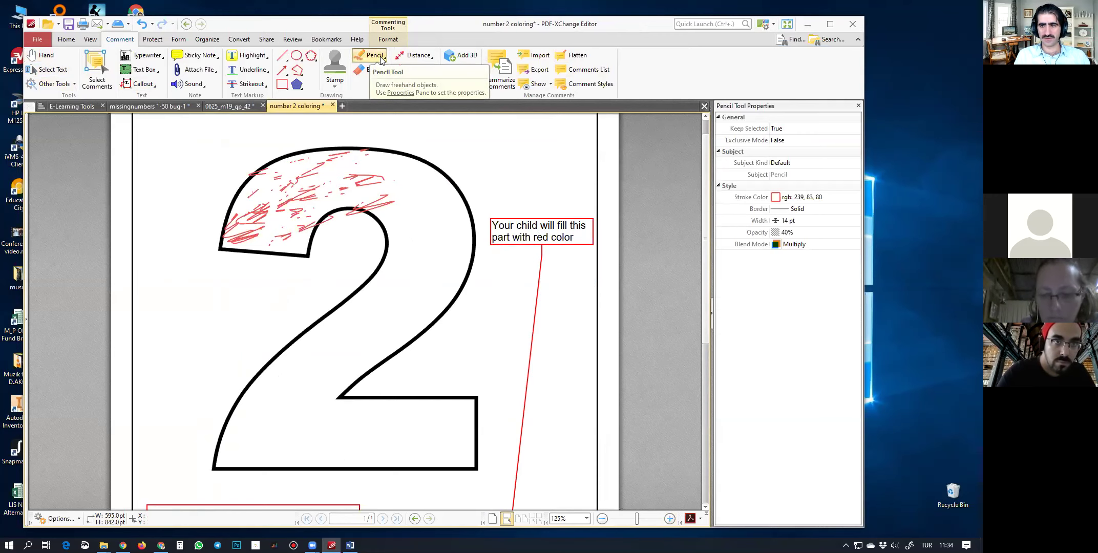
{"action": "left_click", "coordinate": [381, 58]}
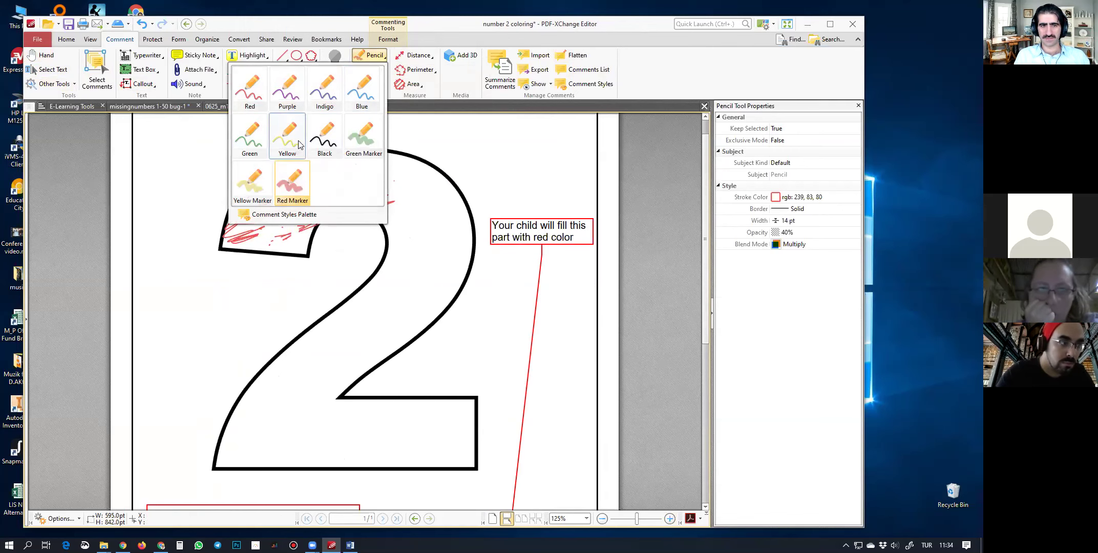
{"action": "left_click", "coordinate": [251, 138]}
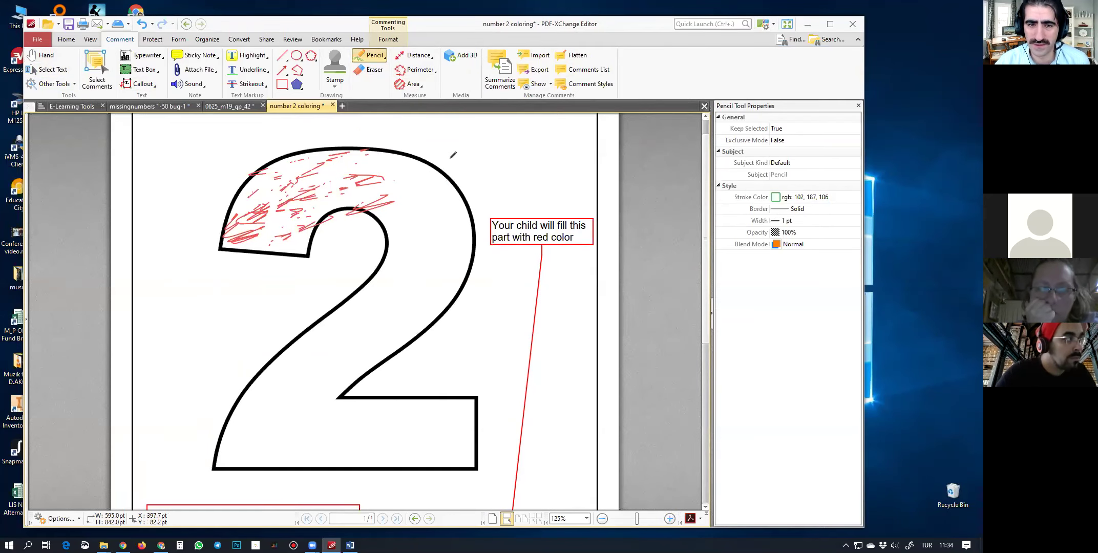
{"action": "mouse_move", "coordinate": [452, 125]}
{"action": "left_mouse_down"}
{"action": "mouse_move", "coordinate": [437, 162]}
{"action": "mouse_move", "coordinate": [471, 140]}
{"action": "mouse_move", "coordinate": [500, 155]}
{"action": "left_mouse_up"}
{"action": "mouse_move", "coordinate": [522, 122]}
{"action": "left_mouse_down"}
{"action": "mouse_move", "coordinate": [515, 155]}
{"action": "mouse_move", "coordinate": [550, 147]}
{"action": "left_mouse_up"}
{"action": "mouse_move", "coordinate": [448, 167]}
{"action": "left_mouse_down"}
{"action": "mouse_move", "coordinate": [563, 153]}
{"action": "mouse_move", "coordinate": [556, 166]}
{"action": "left_mouse_up"}
{"action": "left_click_drag", "start_coordinate": [466, 185], "coordinate": [563, 179]}
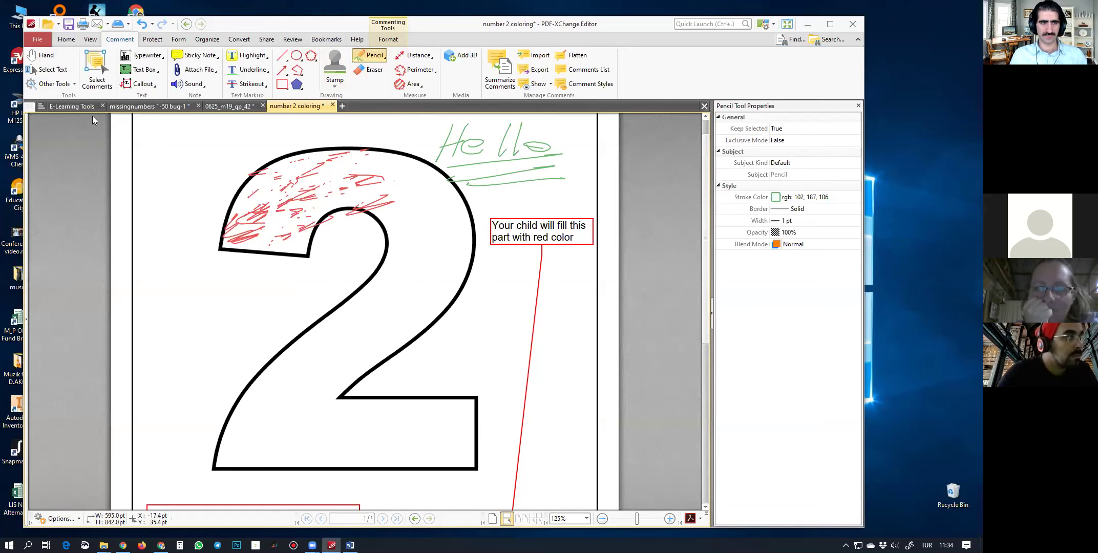
Return to the E-Learning Tools document and look over the Snip & Sketch Tool section with its screenshots on page 2
{"action": "left_click", "coordinate": [73, 107]}
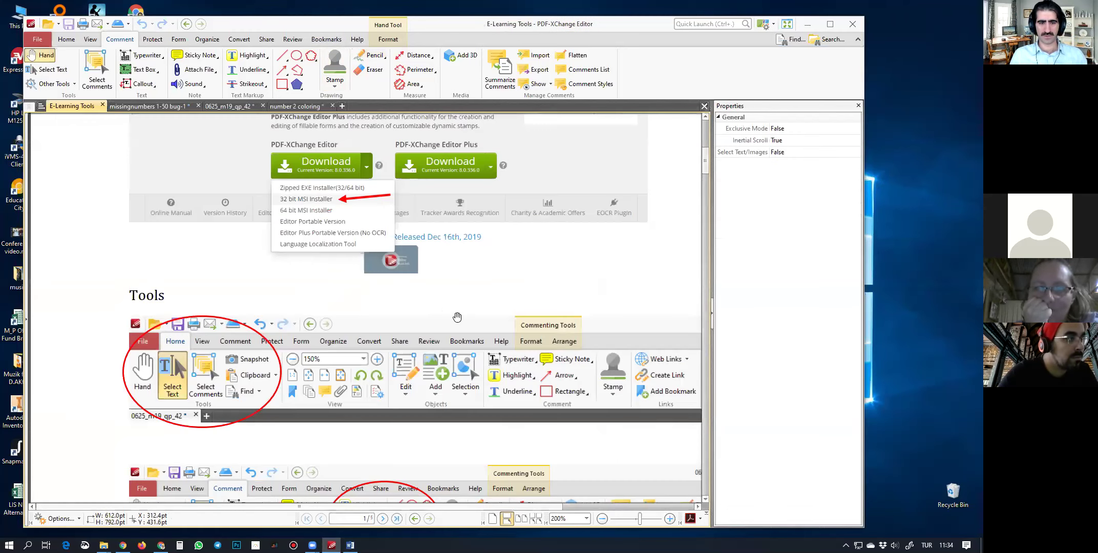
{"action": "scroll", "coordinate": [459, 305], "scroll_direction": "down", "scroll_amount": 3}
{"action": "scroll", "coordinate": [466, 298], "scroll_direction": "down", "scroll_amount": 1, "text": "ctrl"}
{"action": "scroll", "coordinate": [445, 321], "scroll_direction": "down", "scroll_amount": 5}
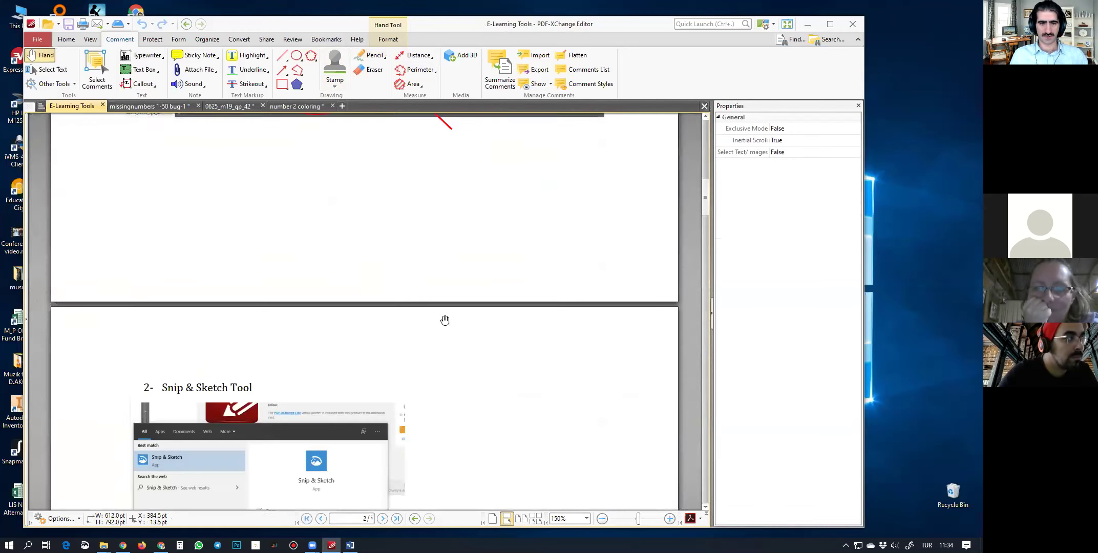
{"action": "scroll", "coordinate": [444, 320], "scroll_direction": "down", "scroll_amount": 1}
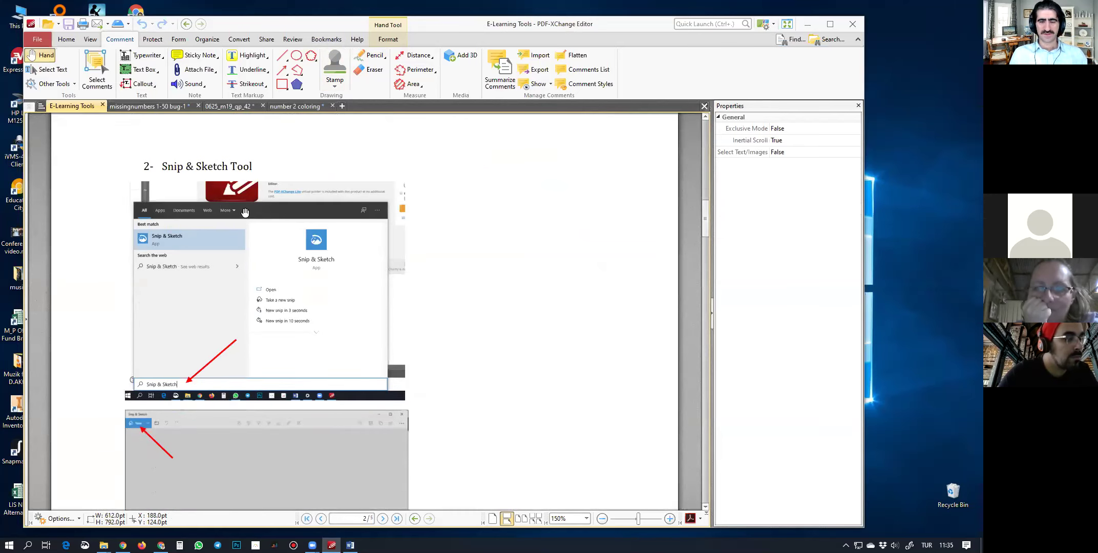
{"action": "scroll", "coordinate": [479, 266], "scroll_direction": "down", "scroll_amount": 1}
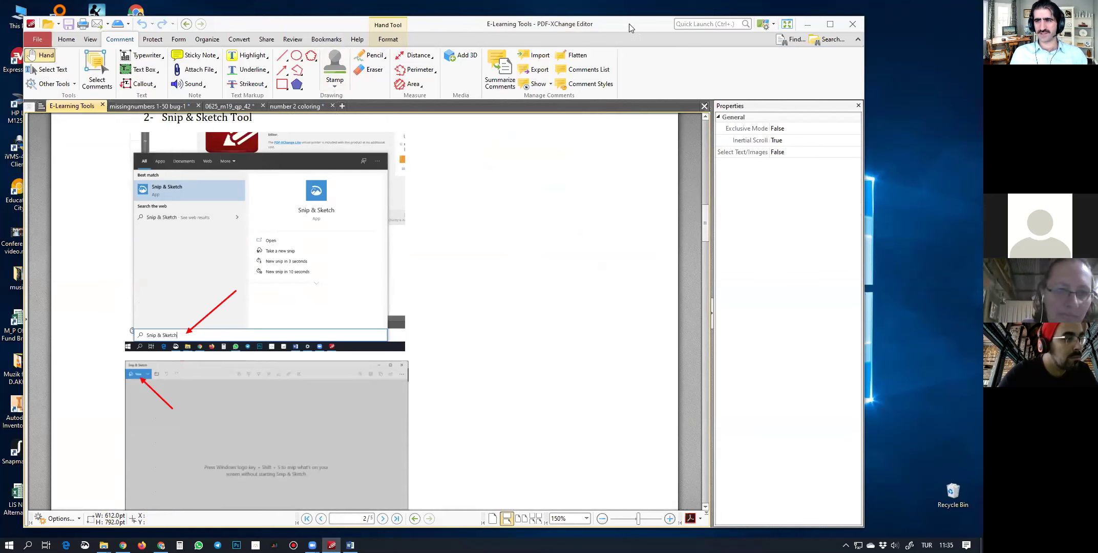
{"action": "left_click_drag", "start_coordinate": [629, 23], "coordinate": [631, 23]}
{"action": "scroll", "coordinate": [506, 259], "scroll_direction": "up", "scroll_amount": 1}
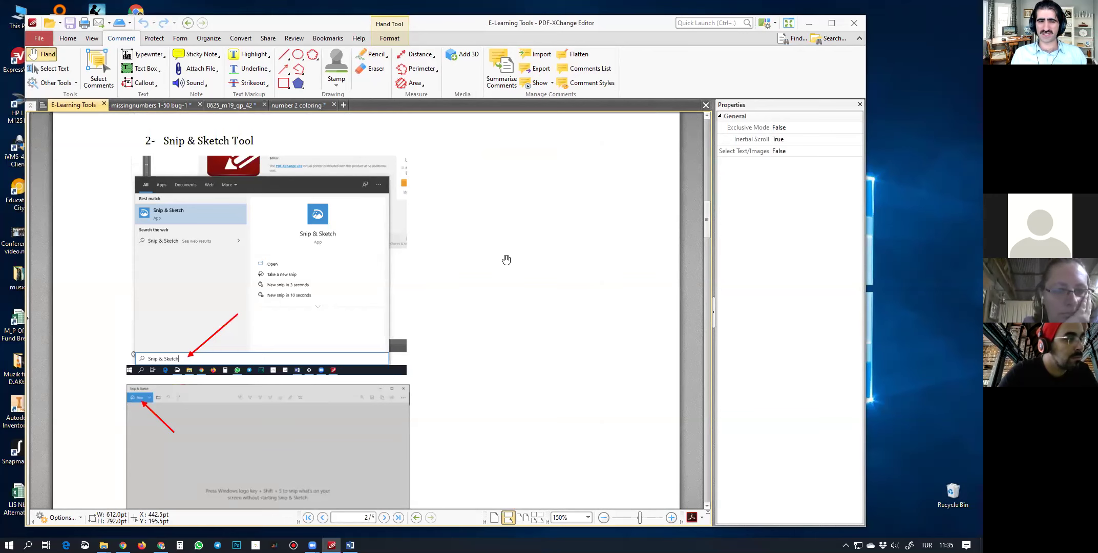
{"action": "scroll", "coordinate": [506, 260], "scroll_direction": "down", "scroll_amount": 1}
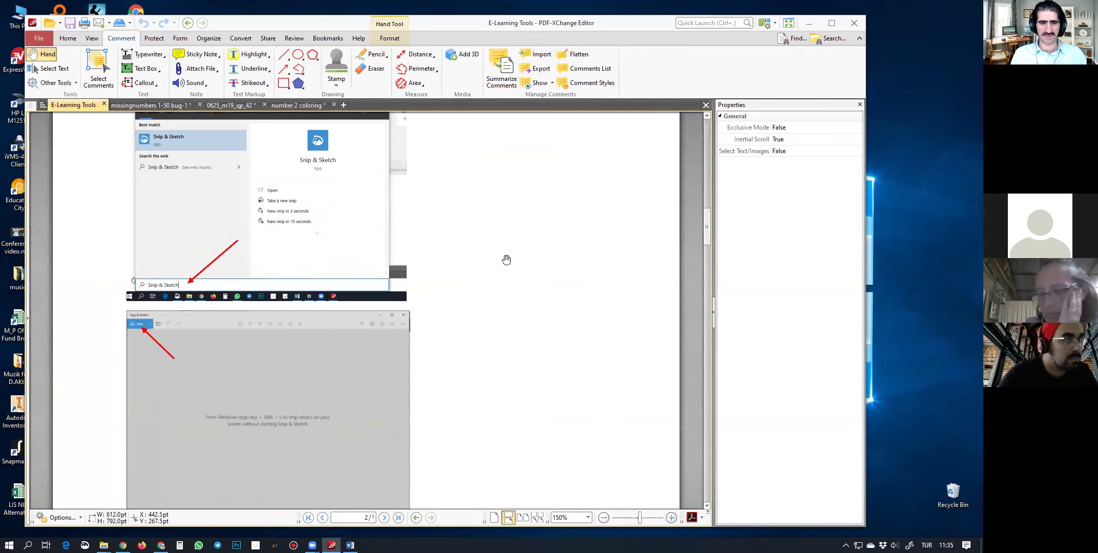
{"action": "scroll", "coordinate": [506, 259], "scroll_direction": "up", "scroll_amount": 2}
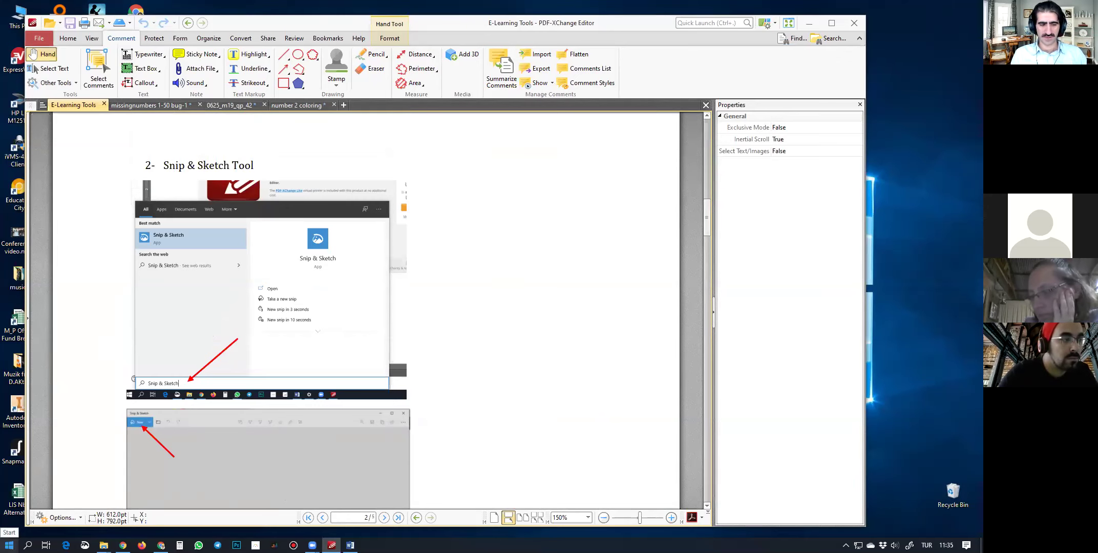
Open the Snip & Sketch app, shrink its window and reposition it over the document
{"action": "left_click", "coordinate": [9, 545]}
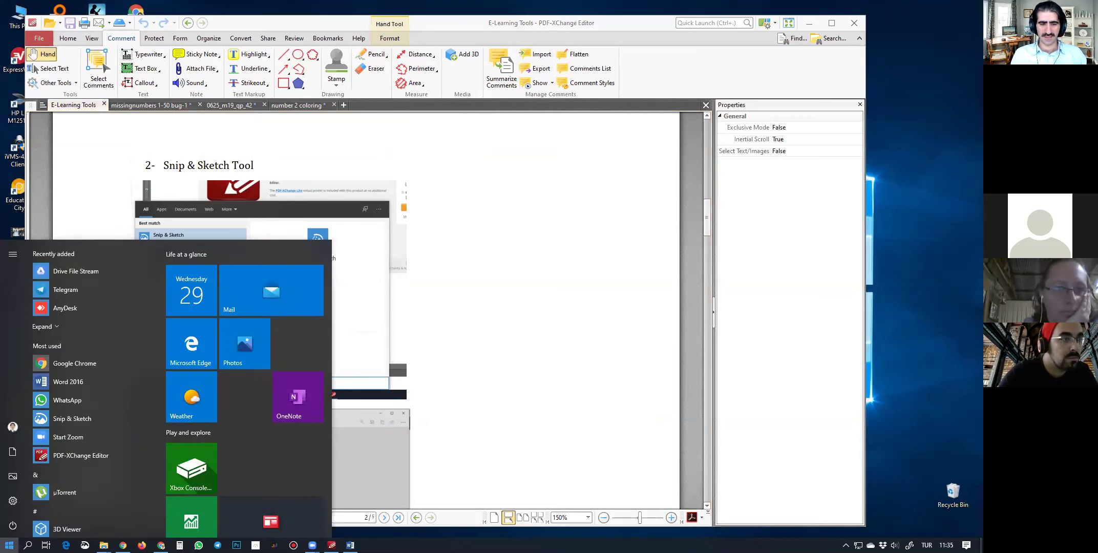
{"action": "type", "text": "sn"}
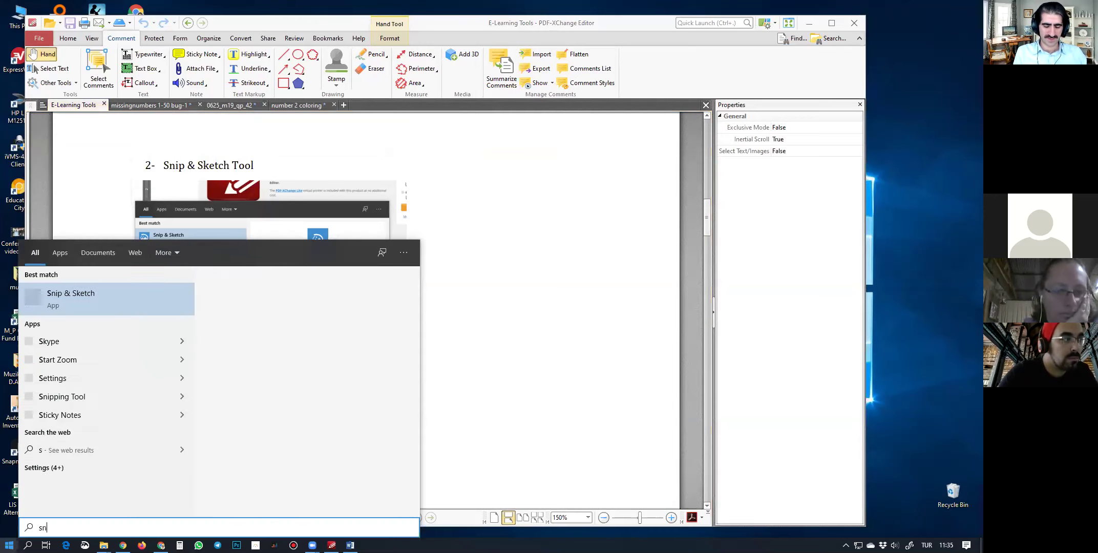
{"action": "type", "text": "ip"}
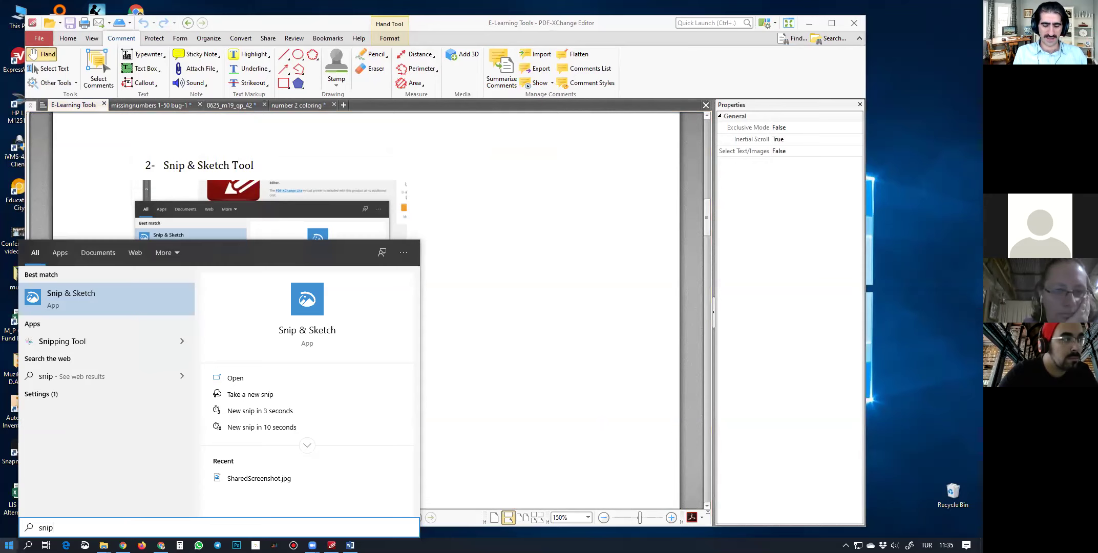
{"action": "left_click", "coordinate": [65, 297]}
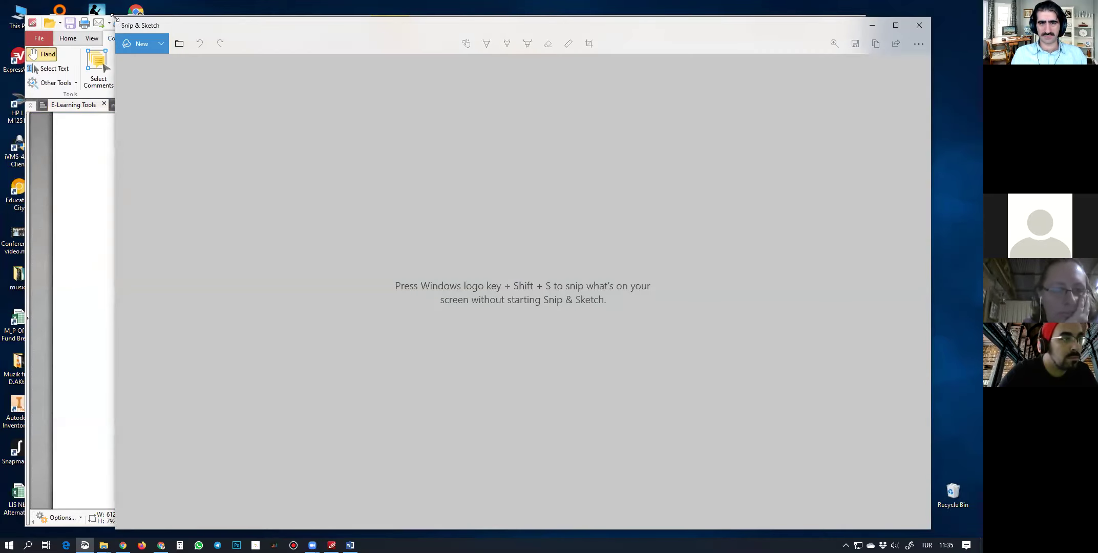
{"action": "left_click_drag", "start_coordinate": [114, 18], "coordinate": [243, 69]}
{"action": "left_click_drag", "start_coordinate": [458, 82], "coordinate": [280, 61]}
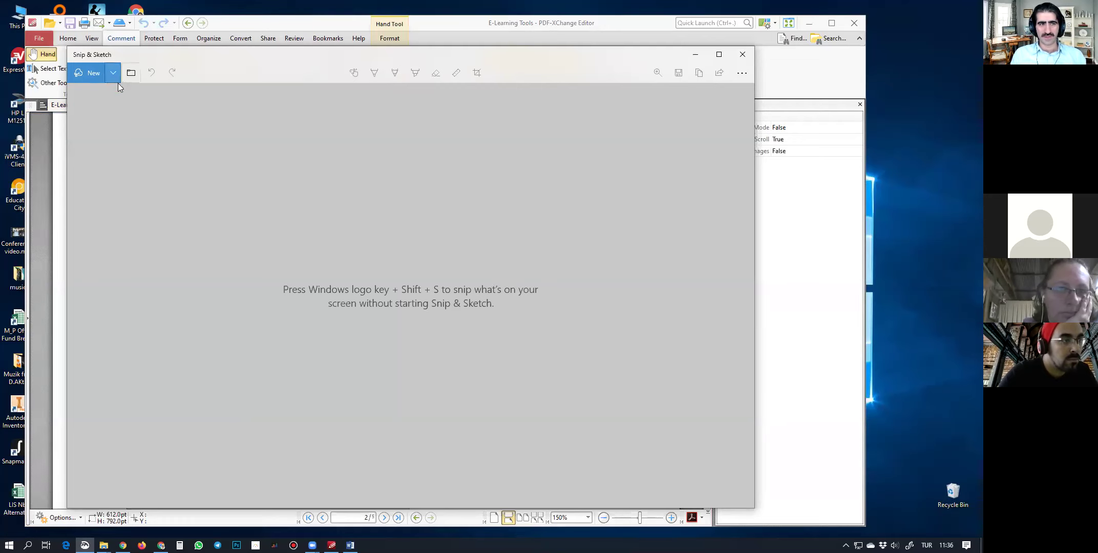
Take a rectangular snip of the commenting ribbon and the Snip & Sketch Tool page, then close the snip window
{"action": "left_click", "coordinate": [93, 75]}
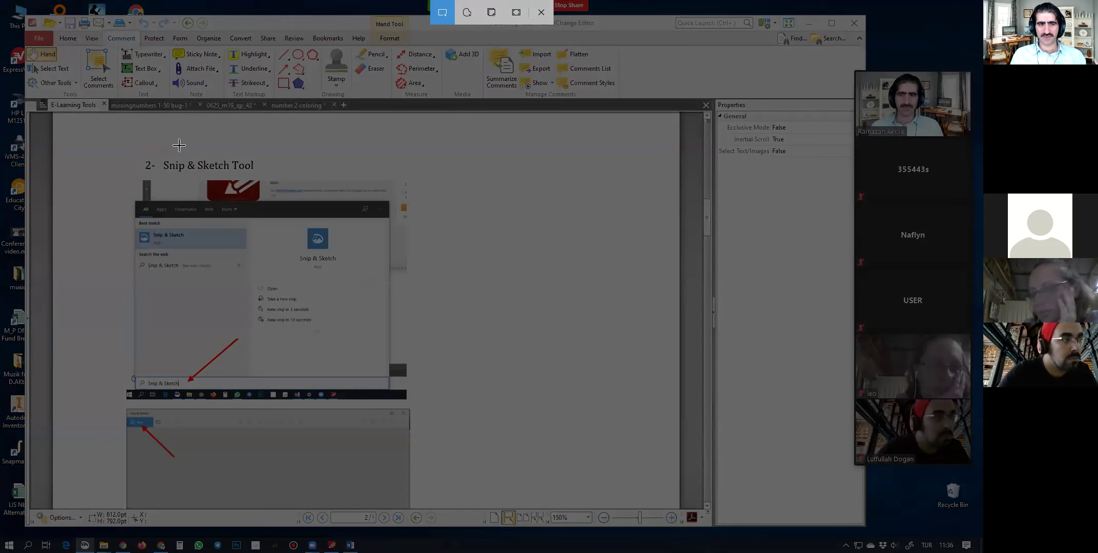
{"action": "mouse_move", "coordinate": [54, 39]}
{"action": "left_mouse_down"}
{"action": "mouse_move", "coordinate": [97, 97]}
{"action": "mouse_move", "coordinate": [303, 228]}
{"action": "mouse_move", "coordinate": [525, 322]}
{"action": "mouse_move", "coordinate": [558, 360]}
{"action": "left_mouse_up"}
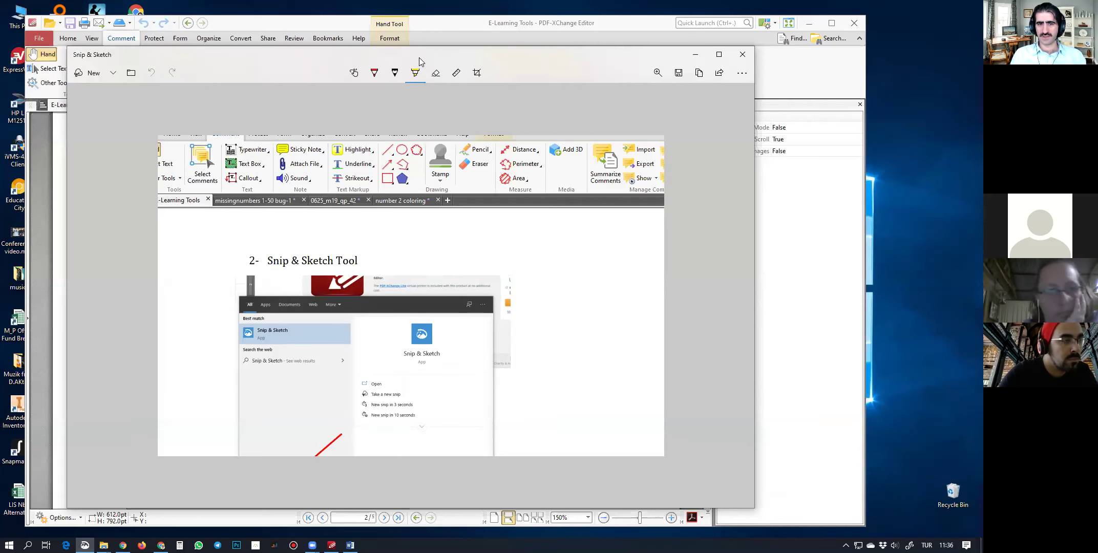
{"action": "left_click_drag", "start_coordinate": [405, 59], "coordinate": [466, 44]}
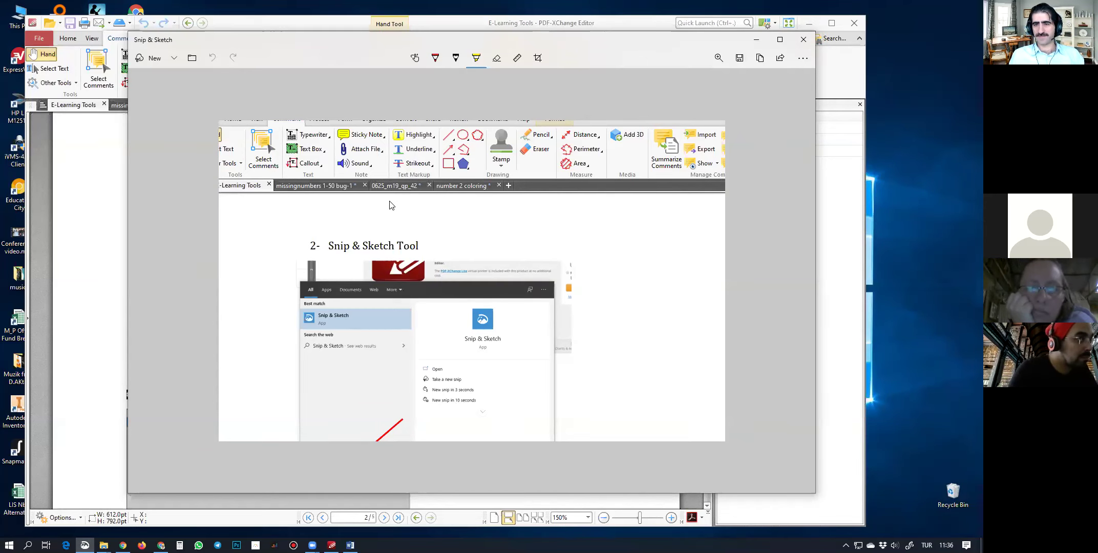
{"action": "left_click", "coordinate": [803, 40]}
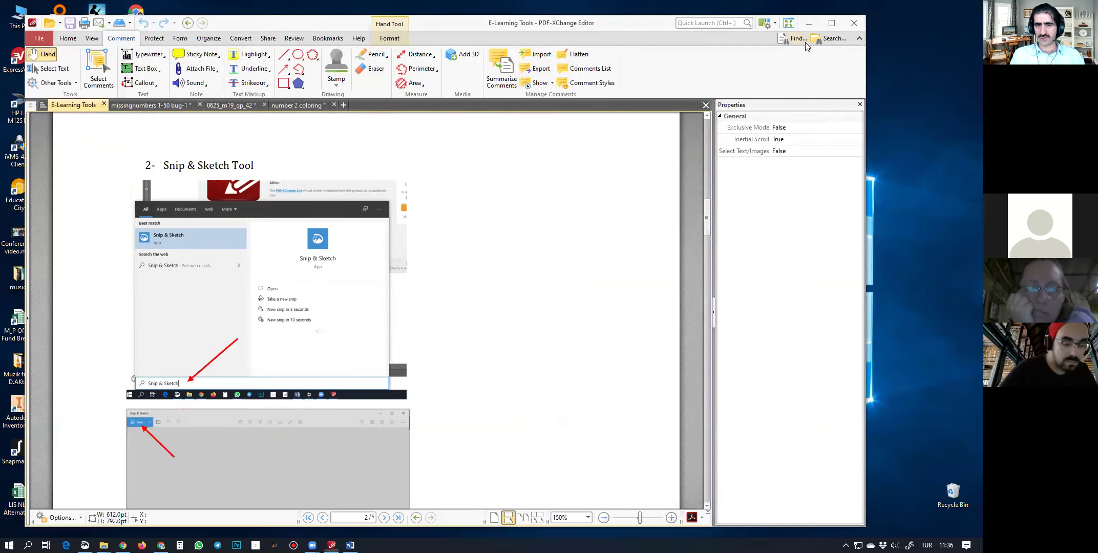
Delete all the comments and drawings from the number 2 coloring document
{"action": "scroll", "coordinate": [312, 159], "scroll_direction": "up", "scroll_amount": 3}
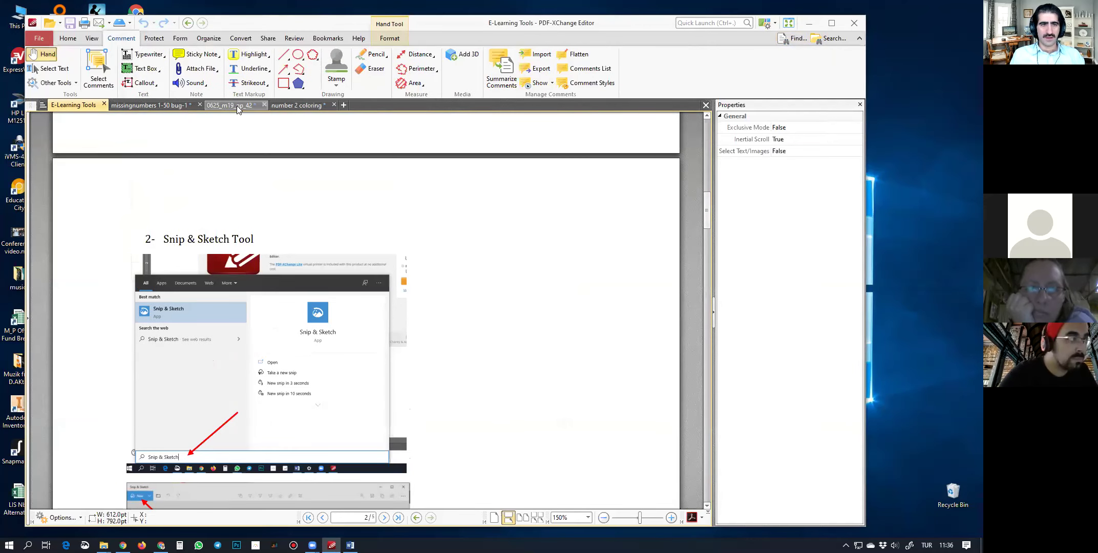
{"action": "left_click", "coordinate": [295, 107]}
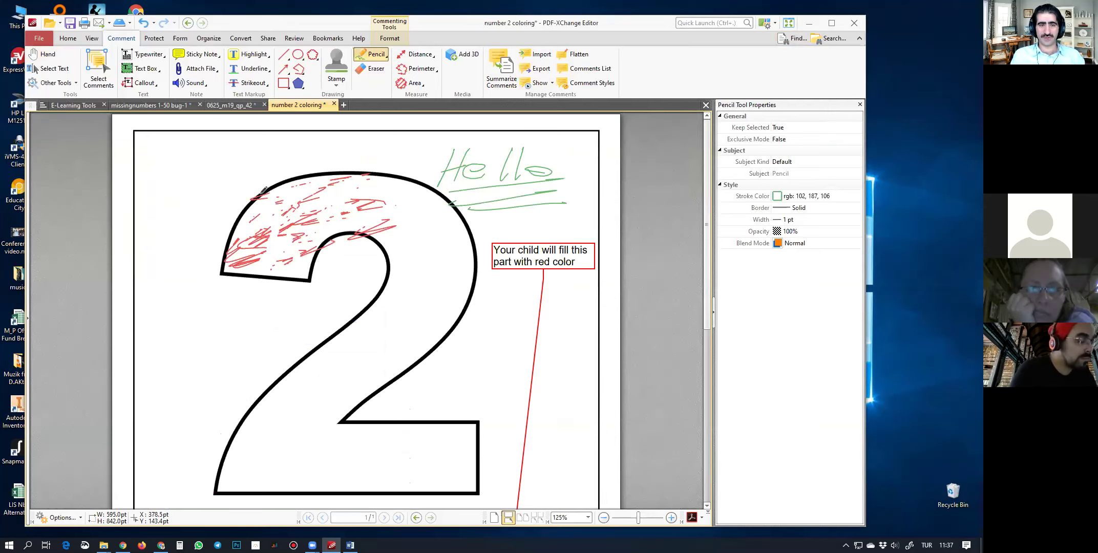
{"action": "left_click", "coordinate": [98, 70]}
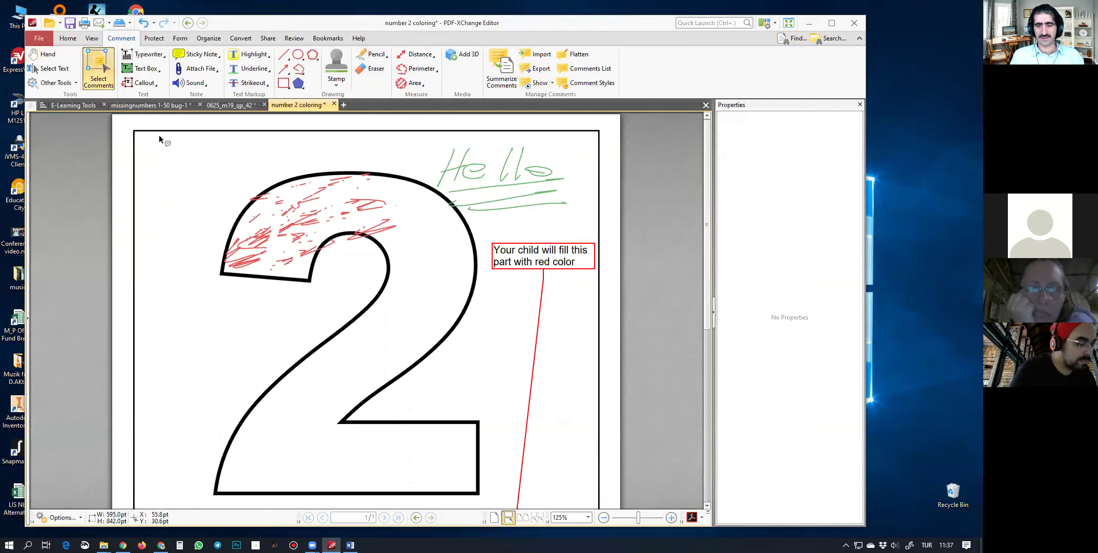
{"action": "key", "text": "ctrl+a"}
{"action": "key", "text": "Delete"}
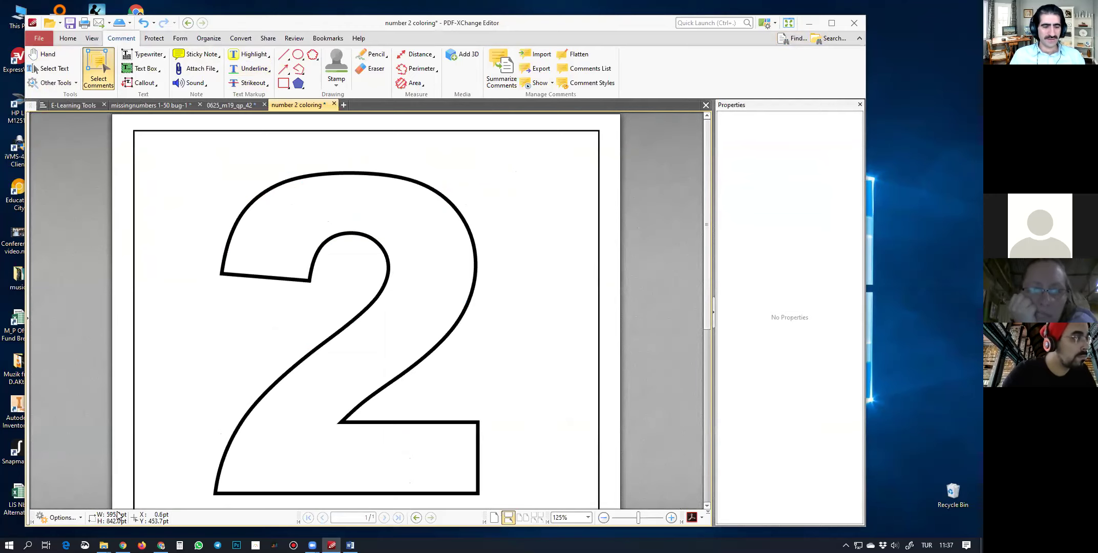
Reopen Snip & Sketch and take a rectangular snip of the commenting ribbon and the upper half of the 2
{"action": "left_click", "coordinate": [85, 545]}
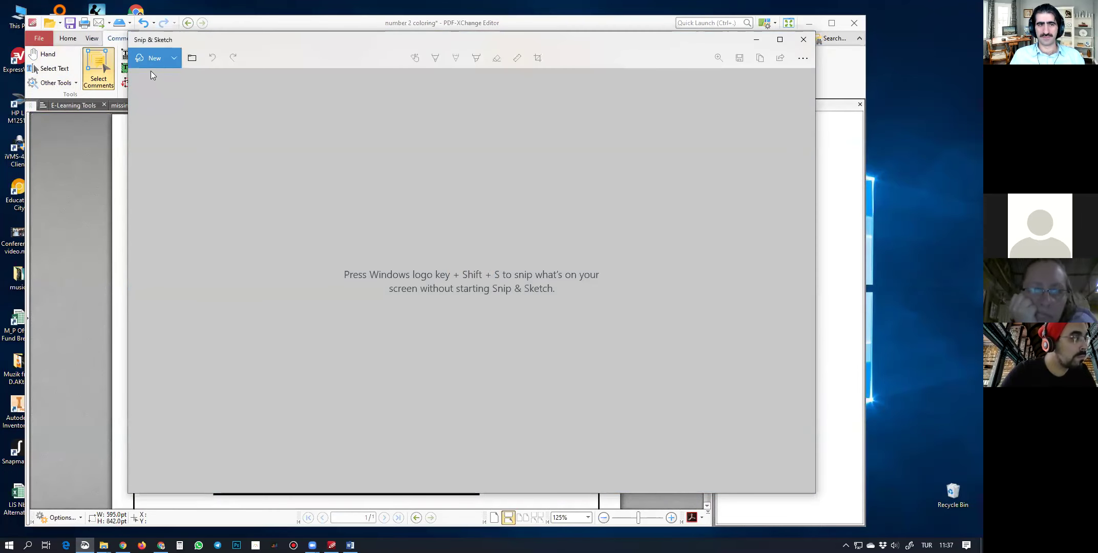
{"action": "left_click", "coordinate": [146, 59]}
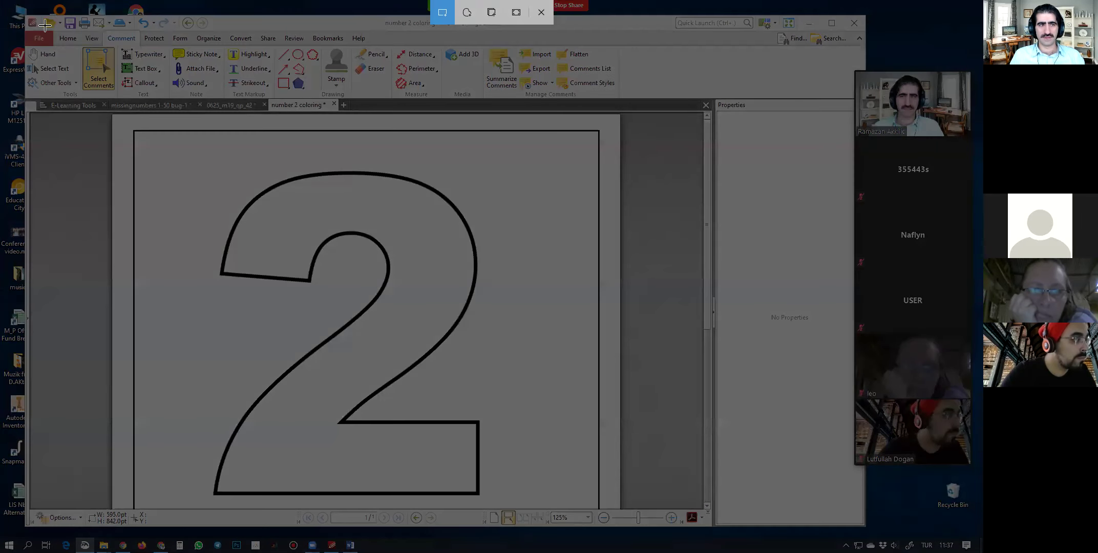
{"action": "mouse_move", "coordinate": [45, 25]}
{"action": "left_mouse_down"}
{"action": "mouse_move", "coordinate": [556, 230]}
{"action": "mouse_move", "coordinate": [696, 321]}
{"action": "left_mouse_up"}
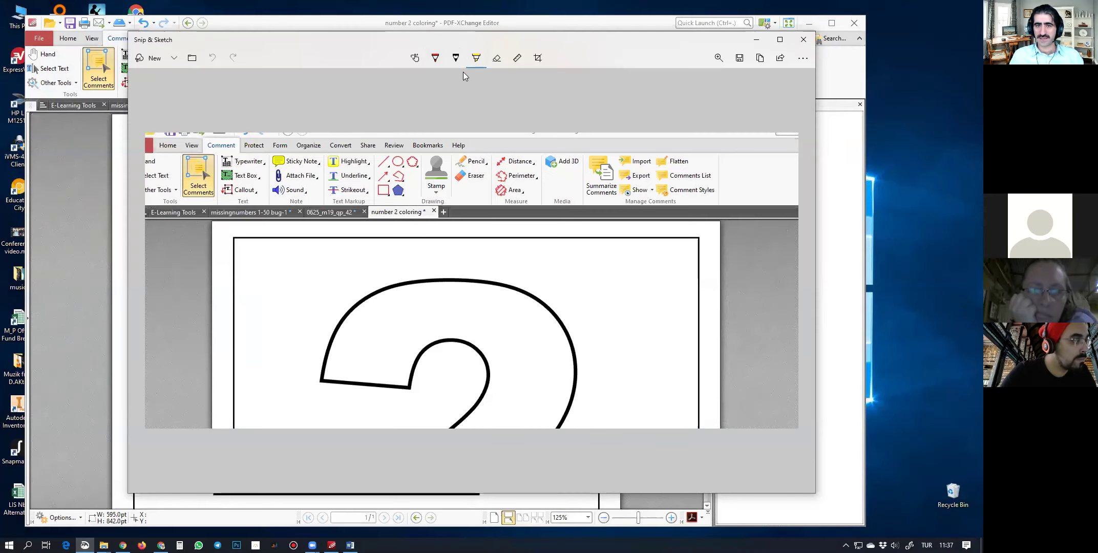
Look over the colour and size options of the ballpoint pen and pencil in Snip & Sketch
{"action": "left_click", "coordinate": [437, 59]}
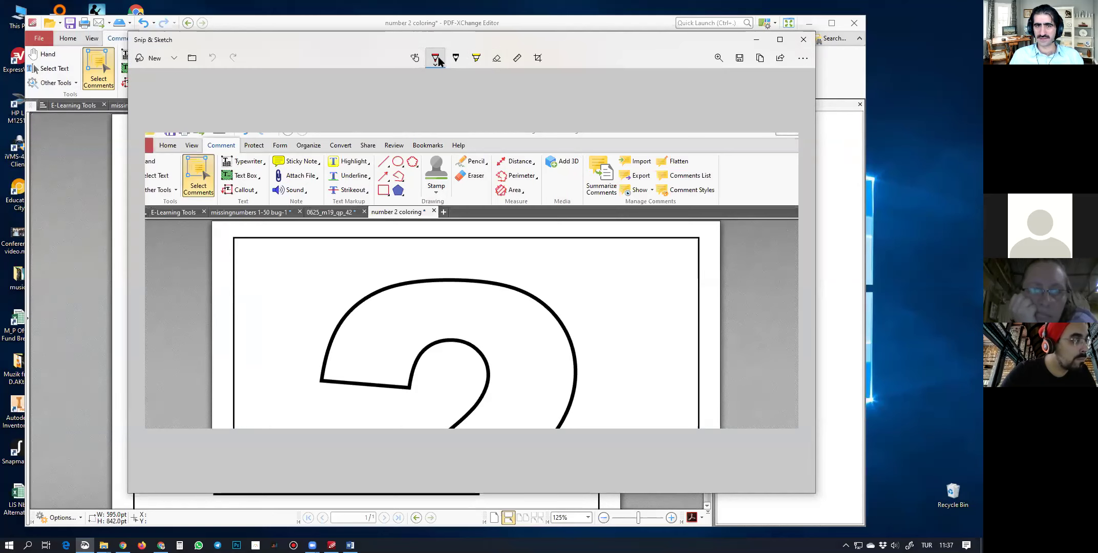
{"action": "left_click", "coordinate": [437, 58]}
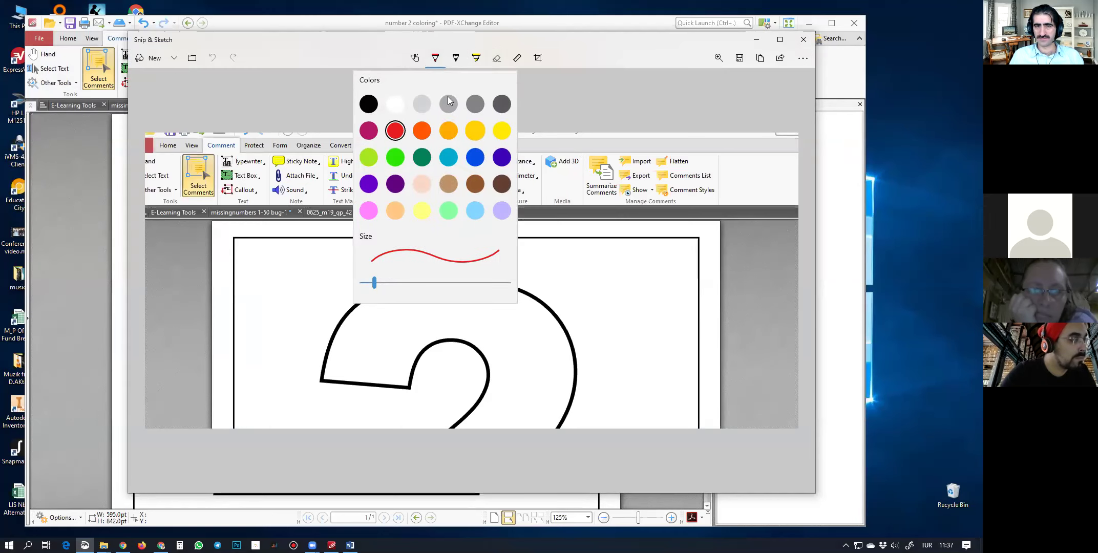
{"action": "left_click", "coordinate": [455, 60]}
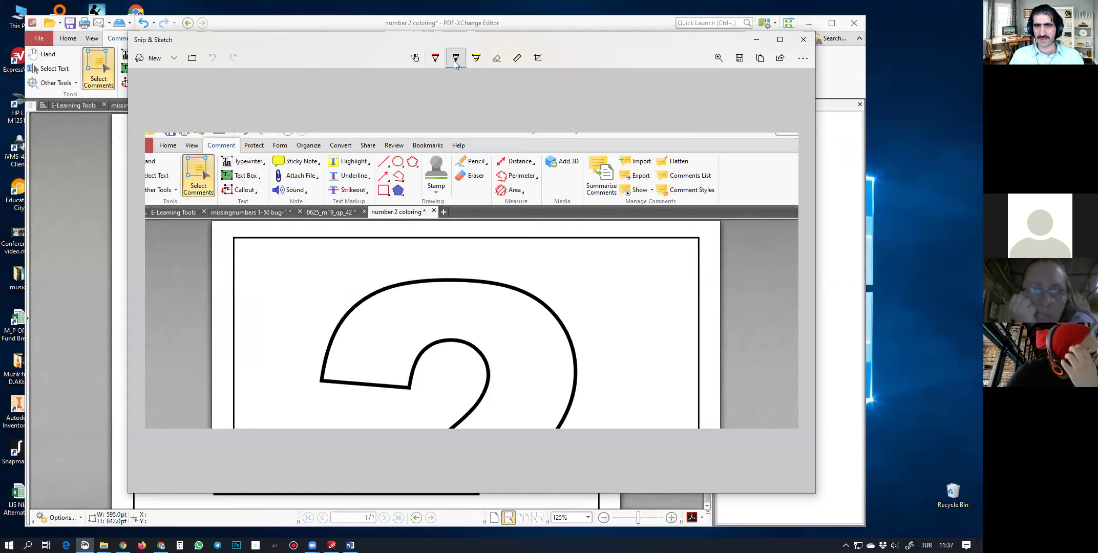
{"action": "left_click", "coordinate": [456, 62]}
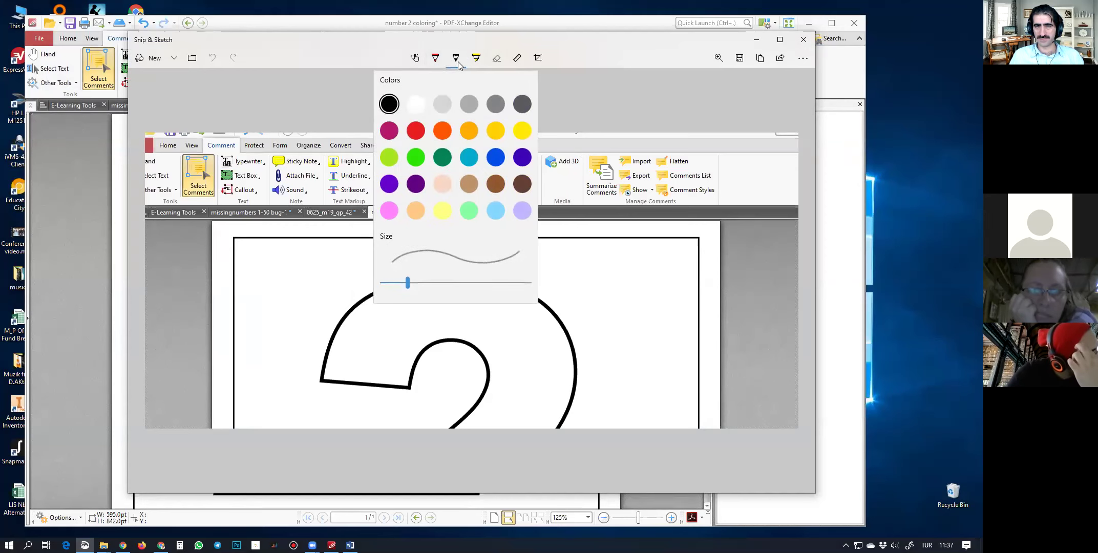
{"action": "left_click", "coordinate": [476, 60]}
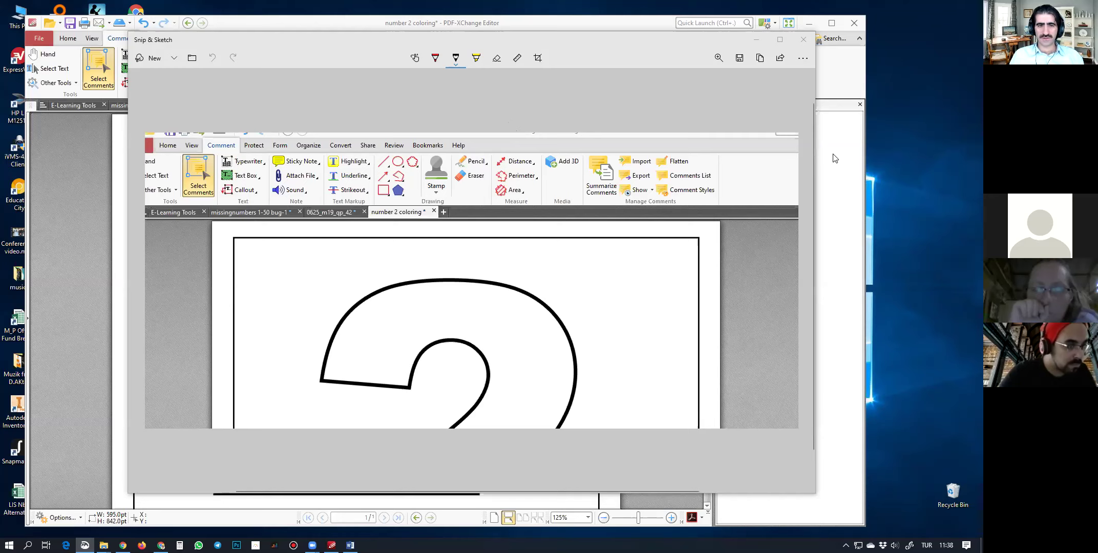
With the red ballpoint pen, circle Comment in the snip, draw an arrow down from it and handwrite "1. Step"
{"action": "left_click", "coordinate": [439, 61]}
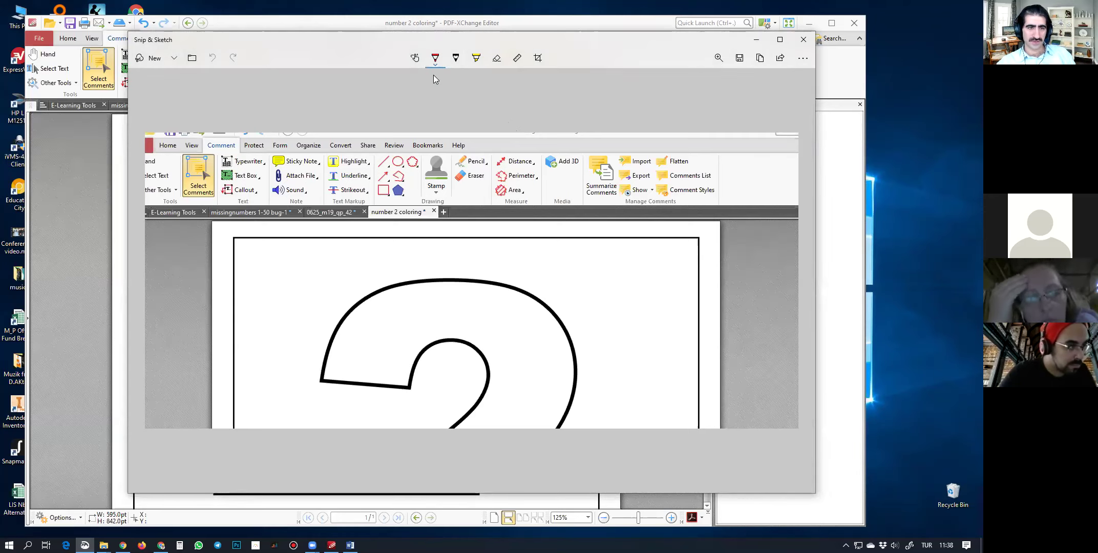
{"action": "mouse_move", "coordinate": [223, 134]}
{"action": "left_mouse_down"}
{"action": "mouse_move", "coordinate": [178, 295]}
{"action": "mouse_move", "coordinate": [189, 291]}
{"action": "mouse_move", "coordinate": [169, 320]}
{"action": "mouse_move", "coordinate": [185, 315]}
{"action": "left_mouse_up"}
{"action": "left_click", "coordinate": [175, 316]}
{"action": "mouse_move", "coordinate": [190, 306]}
{"action": "left_mouse_down"}
{"action": "mouse_move", "coordinate": [221, 306]}
{"action": "mouse_move", "coordinate": [230, 290]}
{"action": "left_mouse_up"}
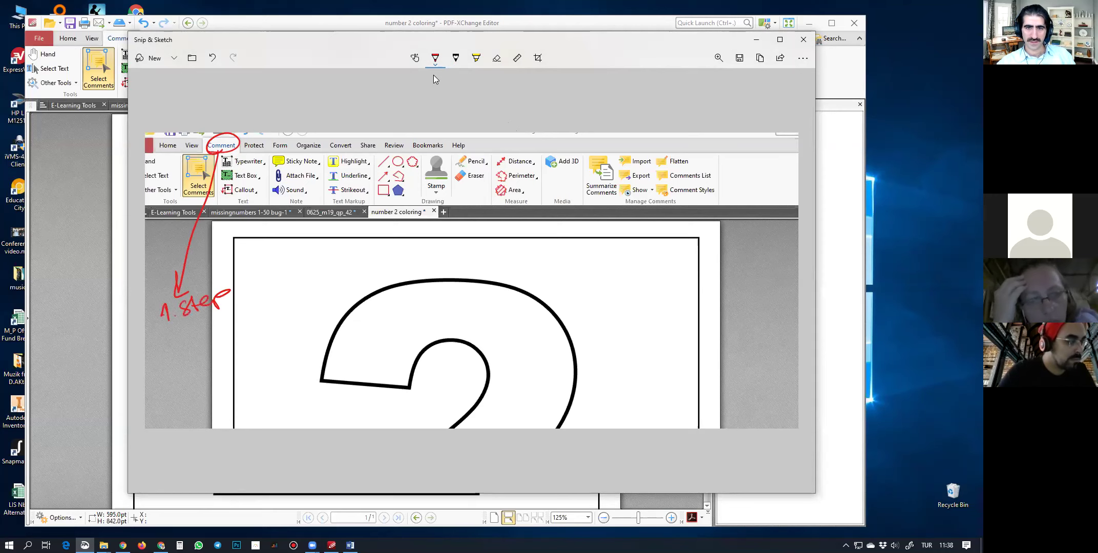
Circle the Pencil tool in the snip in red, draw an arrow down from it and handwrite "Here" beside the arrow tip
{"action": "mouse_move", "coordinate": [484, 171]}
{"action": "left_mouse_down"}
{"action": "mouse_move", "coordinate": [494, 161]}
{"action": "mouse_move", "coordinate": [456, 175]}
{"action": "mouse_move", "coordinate": [529, 274]}
{"action": "left_mouse_up"}
{"action": "mouse_move", "coordinate": [520, 265]}
{"action": "left_mouse_down"}
{"action": "mouse_move", "coordinate": [529, 274]}
{"action": "mouse_move", "coordinate": [539, 259]}
{"action": "mouse_move", "coordinate": [549, 280]}
{"action": "left_mouse_up"}
{"action": "mouse_move", "coordinate": [559, 258]}
{"action": "left_mouse_down"}
{"action": "mouse_move", "coordinate": [560, 276]}
{"action": "mouse_move", "coordinate": [560, 266]}
{"action": "left_mouse_up"}
{"action": "left_click_drag", "start_coordinate": [564, 271], "coordinate": [611, 274]}
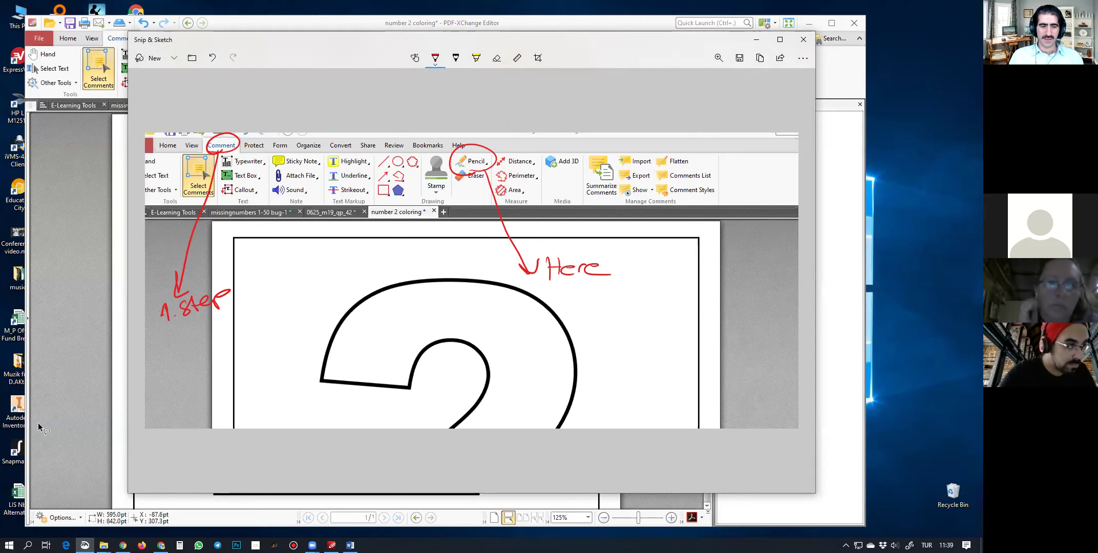
Switch to Gmail in Chrome and start a new email to the colleague with the subject "screenshot"
{"action": "key", "text": "alt+Tab"}
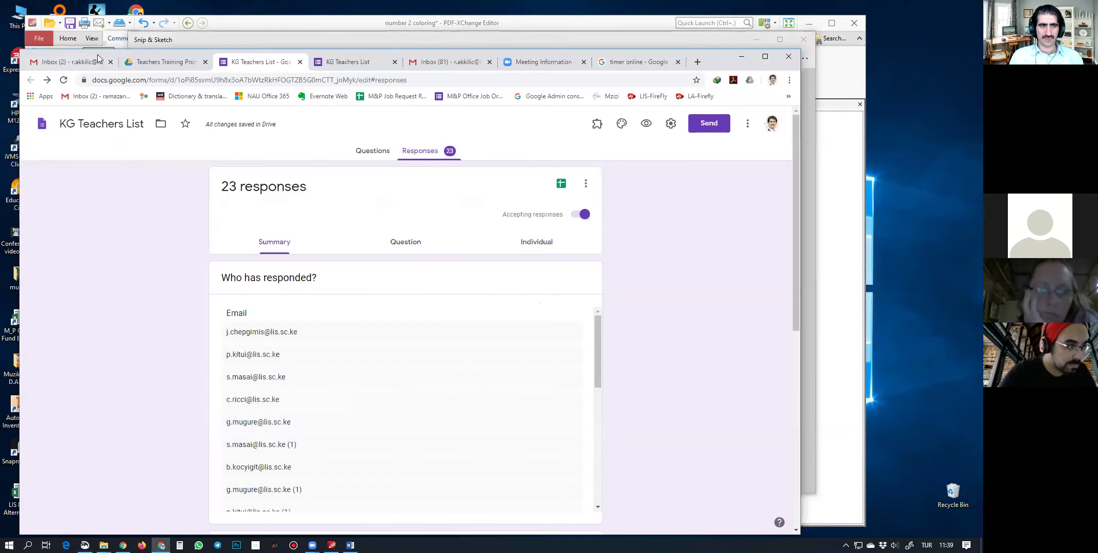
{"action": "left_click", "coordinate": [81, 62]}
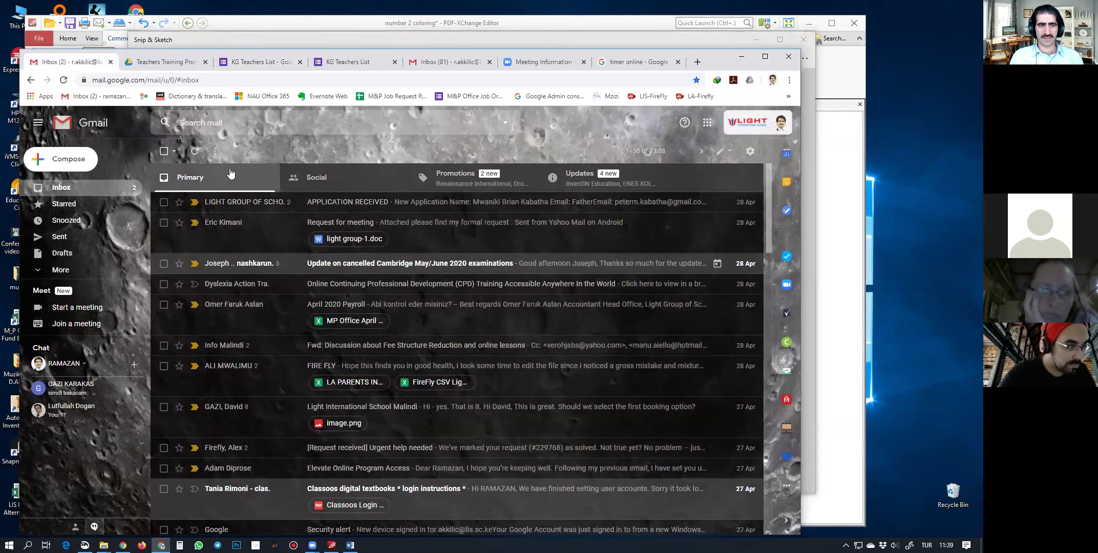
{"action": "left_click", "coordinate": [74, 162]}
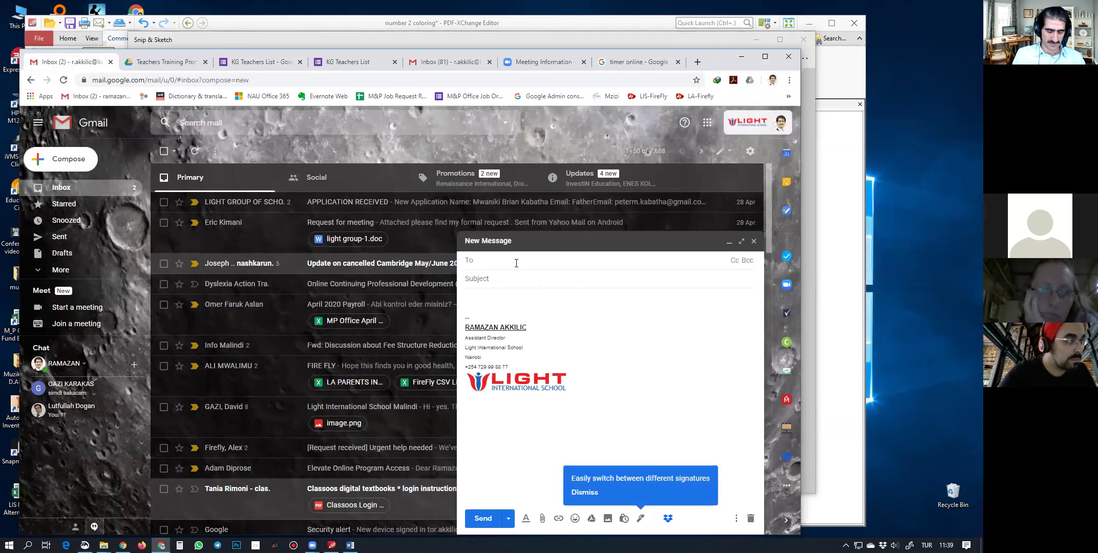
{"action": "type", "text": "c."}
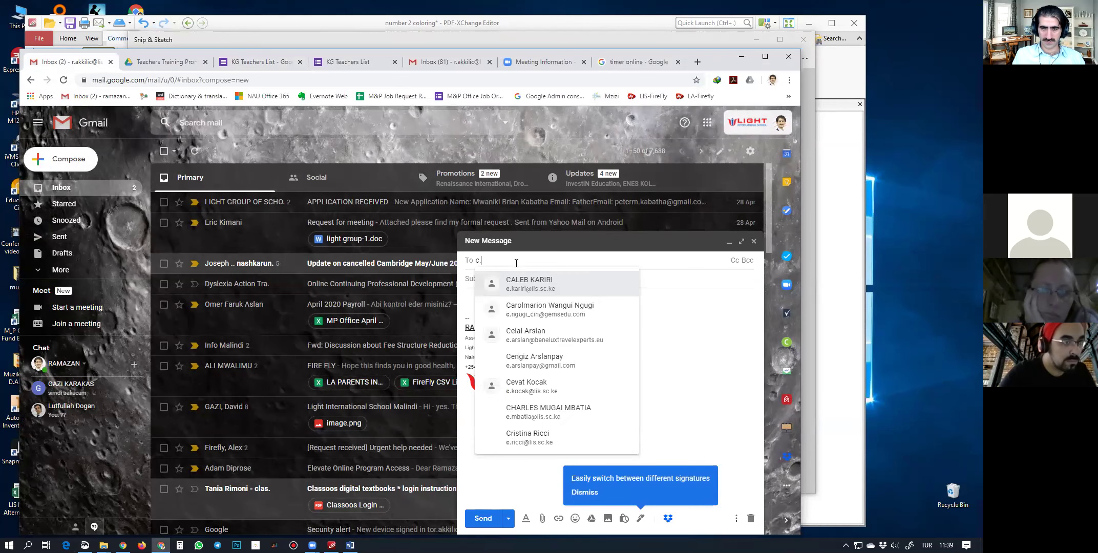
{"action": "type", "text": "ri"}
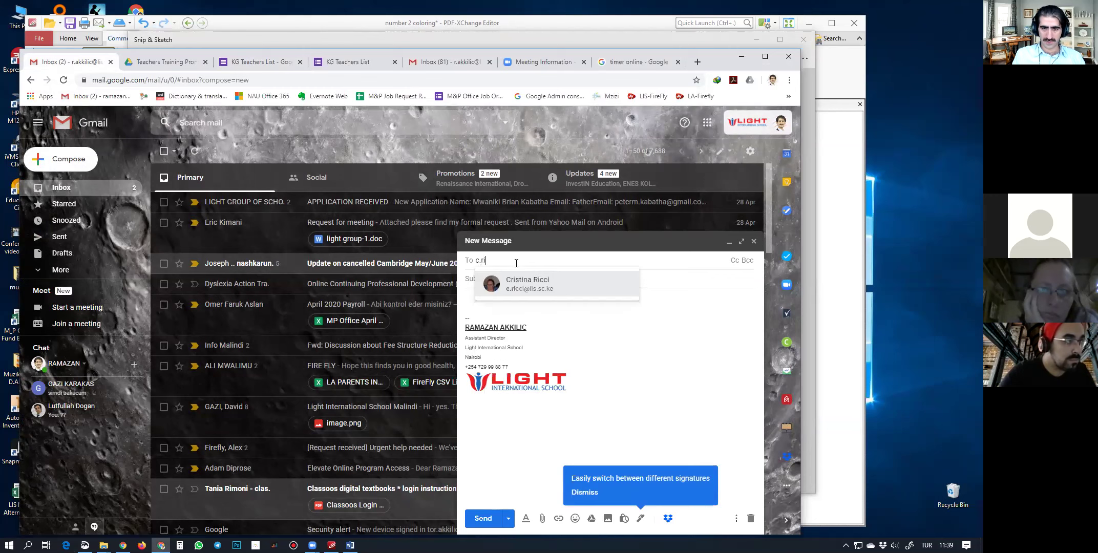
{"action": "key", "text": "Return"}
{"action": "left_click", "coordinate": [503, 277]}
{"action": "type", "text": "screenshot"}
{"action": "left_click", "coordinate": [495, 297]}
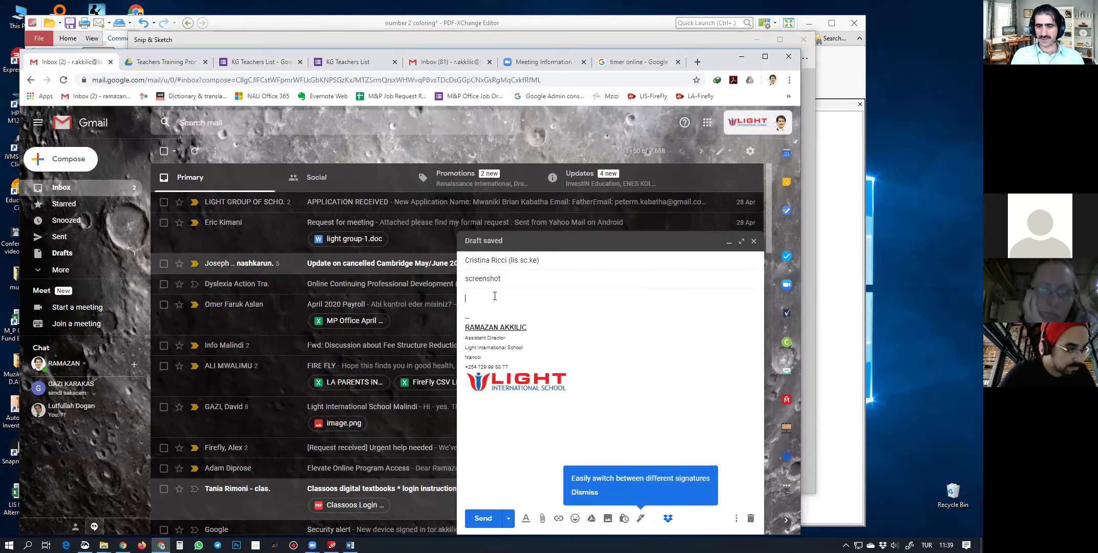
Paste the annotated snip into the email body, dismiss the signature tip and send the message
{"action": "right_click", "coordinate": [495, 297]}
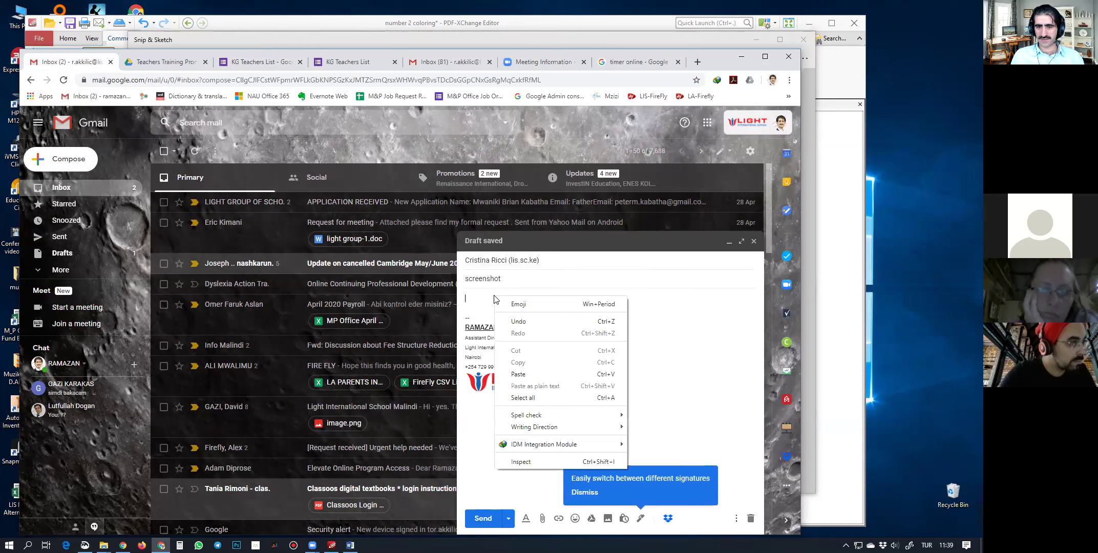
{"action": "left_click", "coordinate": [520, 374]}
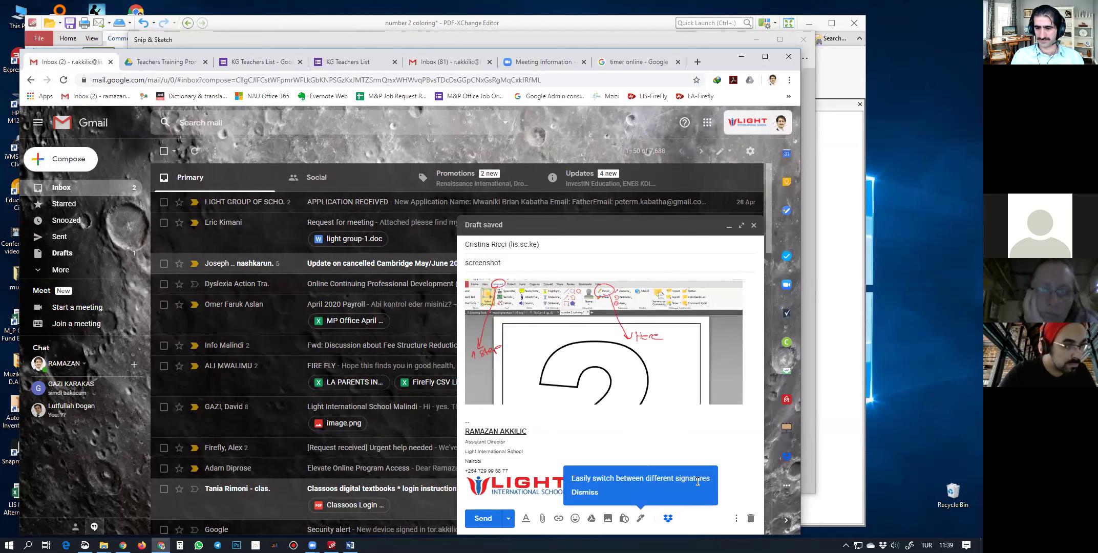
{"action": "left_click", "coordinate": [587, 493]}
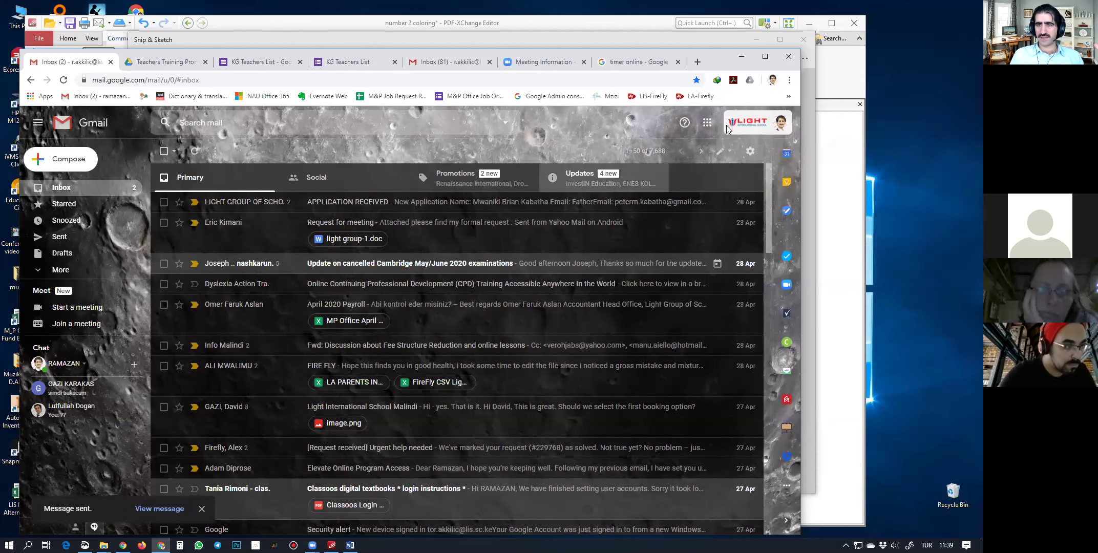
Switch back to Snip & Sketch, handwrite and underline "Hello" with the pencil, and shade the start of the number 2's arc dark grey
{"action": "left_click", "coordinate": [747, 61]}
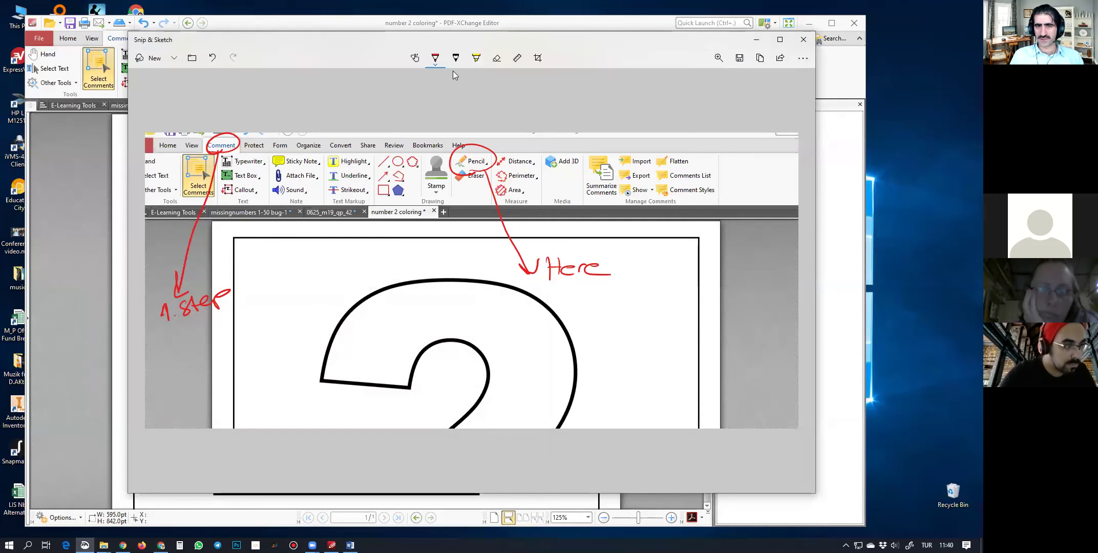
{"action": "left_click", "coordinate": [455, 59]}
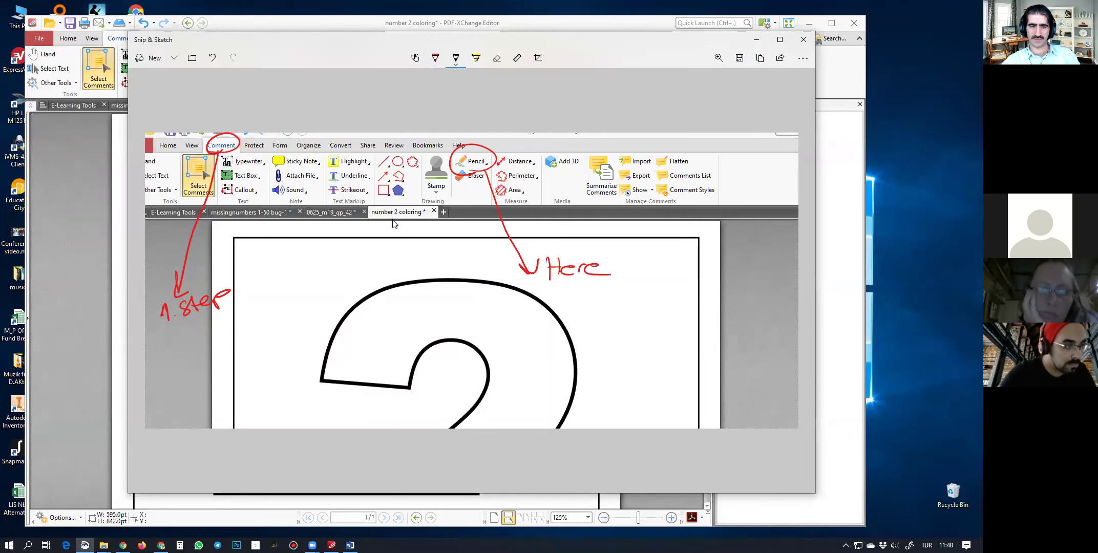
{"action": "left_click_drag", "start_coordinate": [267, 262], "coordinate": [269, 298]}
{"action": "left_click_drag", "start_coordinate": [280, 260], "coordinate": [277, 291]}
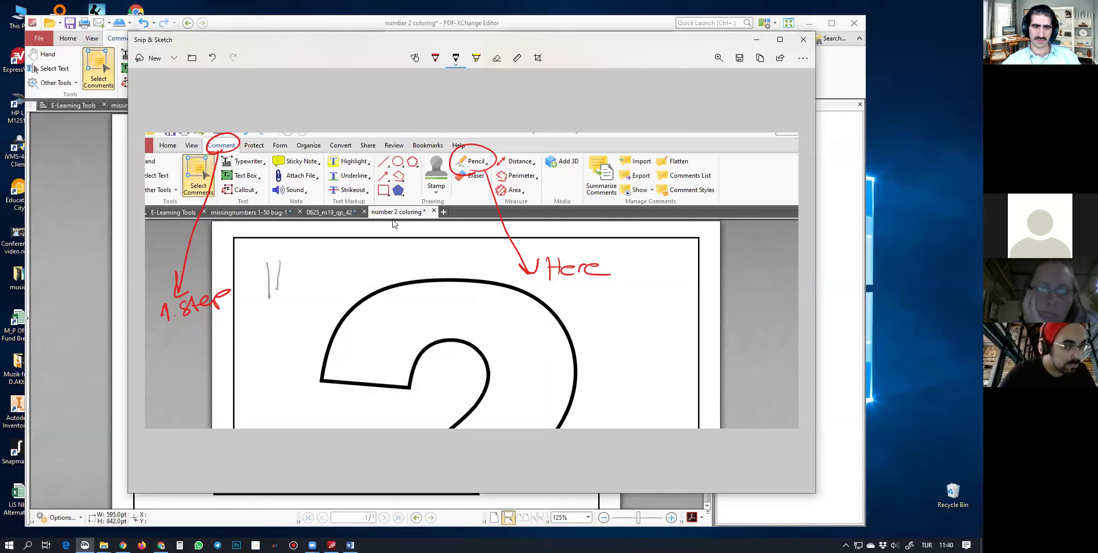
{"action": "left_click_drag", "start_coordinate": [306, 252], "coordinate": [303, 280]}
{"action": "left_click_drag", "start_coordinate": [317, 249], "coordinate": [315, 278]}
{"action": "mouse_move", "coordinate": [269, 313]}
{"action": "left_mouse_down"}
{"action": "mouse_move", "coordinate": [321, 279]}
{"action": "mouse_move", "coordinate": [332, 360]}
{"action": "mouse_move", "coordinate": [370, 329]}
{"action": "mouse_move", "coordinate": [377, 320]}
{"action": "mouse_move", "coordinate": [342, 333]}
{"action": "mouse_move", "coordinate": [385, 297]}
{"action": "mouse_move", "coordinate": [410, 365]}
{"action": "mouse_move", "coordinate": [353, 359]}
{"action": "mouse_move", "coordinate": [340, 338]}
{"action": "mouse_move", "coordinate": [402, 299]}
{"action": "mouse_move", "coordinate": [404, 318]}
{"action": "left_mouse_up"}
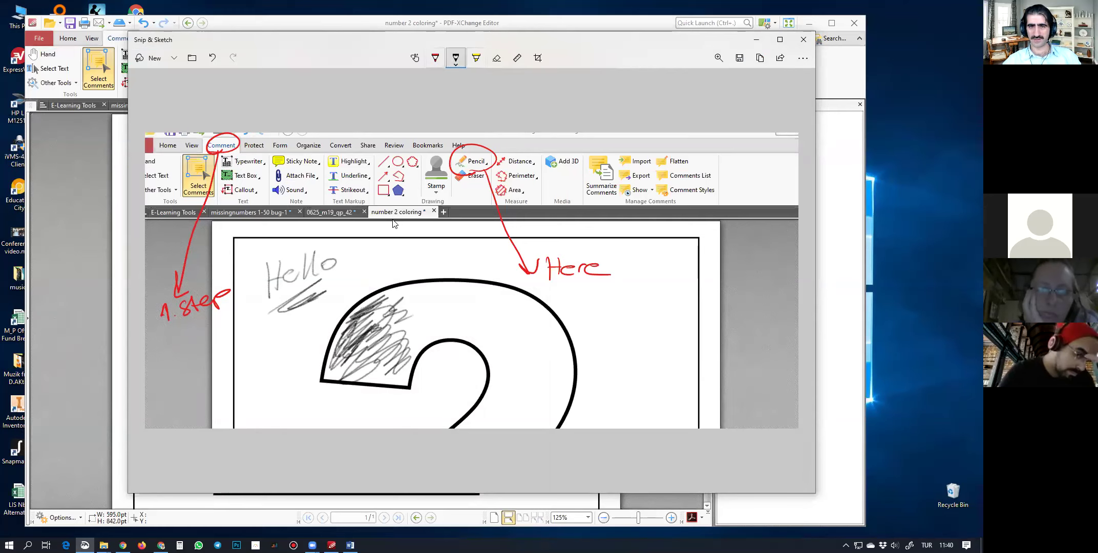
Change the pencil colour to orange and shade the upper arc of the number 2
{"action": "left_click", "coordinate": [456, 57]}
{"action": "left_click_drag", "start_coordinate": [408, 283], "coordinate": [454, 283]}
{"action": "left_click", "coordinate": [456, 58]}
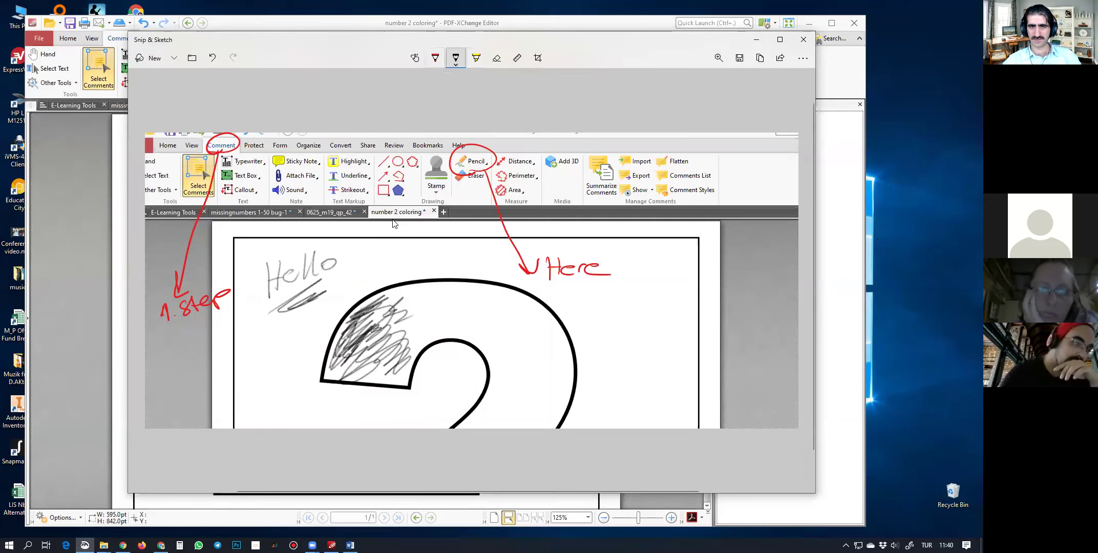
{"action": "left_click", "coordinate": [456, 57]}
{"action": "left_click", "coordinate": [443, 130]}
{"action": "left_click", "coordinate": [456, 57]}
{"action": "mouse_move", "coordinate": [420, 323]}
{"action": "left_mouse_down"}
{"action": "mouse_move", "coordinate": [463, 309]}
{"action": "mouse_move", "coordinate": [397, 297]}
{"action": "mouse_move", "coordinate": [446, 344]}
{"action": "mouse_move", "coordinate": [410, 338]}
{"action": "mouse_move", "coordinate": [463, 313]}
{"action": "mouse_move", "coordinate": [492, 328]}
{"action": "mouse_move", "coordinate": [436, 287]}
{"action": "mouse_move", "coordinate": [507, 307]}
{"action": "mouse_move", "coordinate": [446, 318]}
{"action": "mouse_move", "coordinate": [500, 292]}
{"action": "mouse_move", "coordinate": [436, 323]}
{"action": "mouse_move", "coordinate": [531, 339]}
{"action": "mouse_move", "coordinate": [507, 313]}
{"action": "mouse_move", "coordinate": [548, 328]}
{"action": "mouse_move", "coordinate": [548, 361]}
{"action": "mouse_move", "coordinate": [469, 328]}
{"action": "mouse_move", "coordinate": [543, 307]}
{"action": "mouse_move", "coordinate": [540, 333]}
{"action": "mouse_move", "coordinate": [564, 323]}
{"action": "left_mouse_up"}
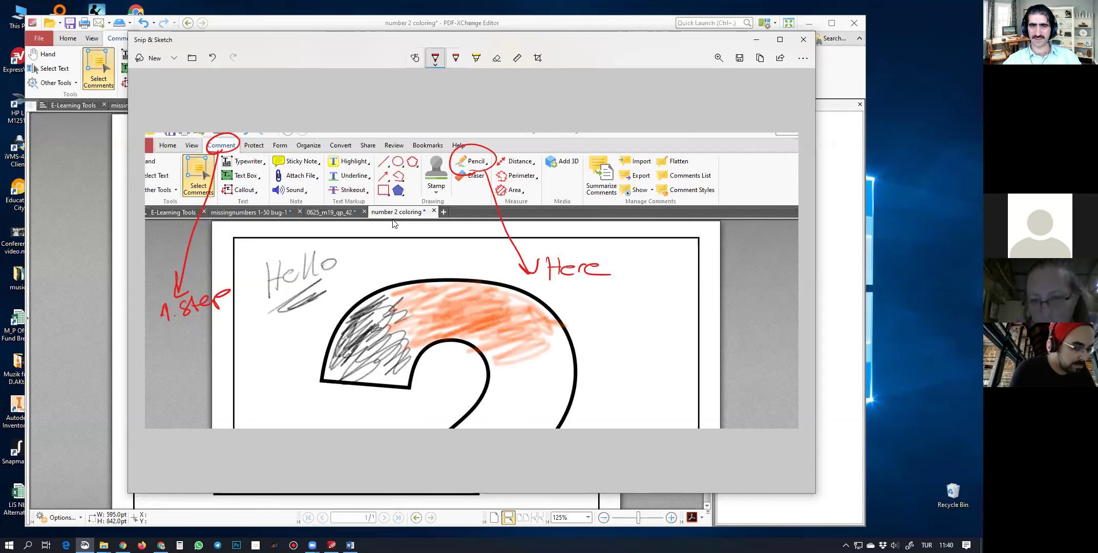
Set the ballpoint pen to blue with a thicker stroke and scribble over the lower outer curve of the number 2
{"action": "left_click", "coordinate": [435, 57]}
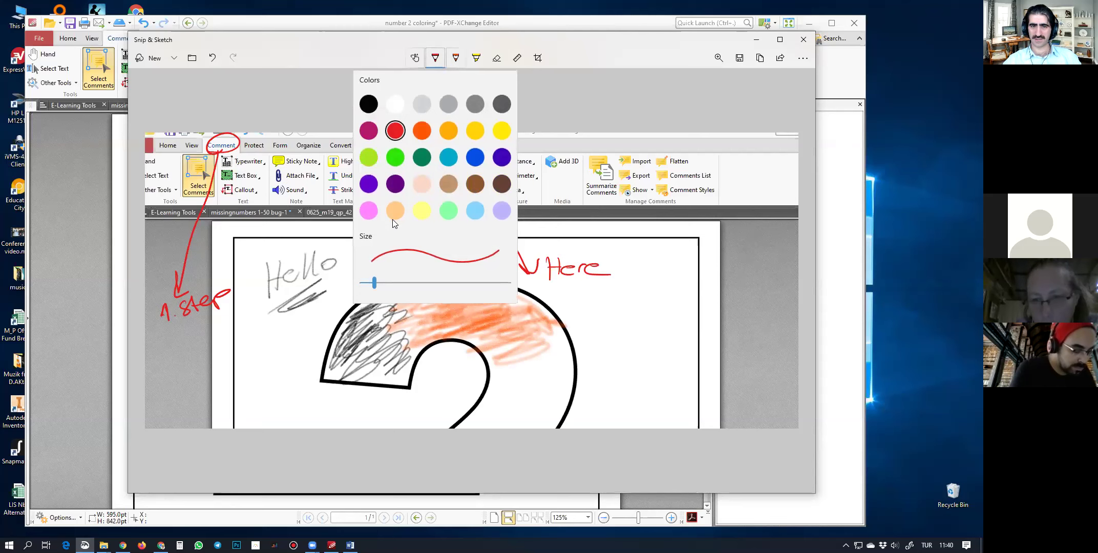
{"action": "key", "text": "Escape"}
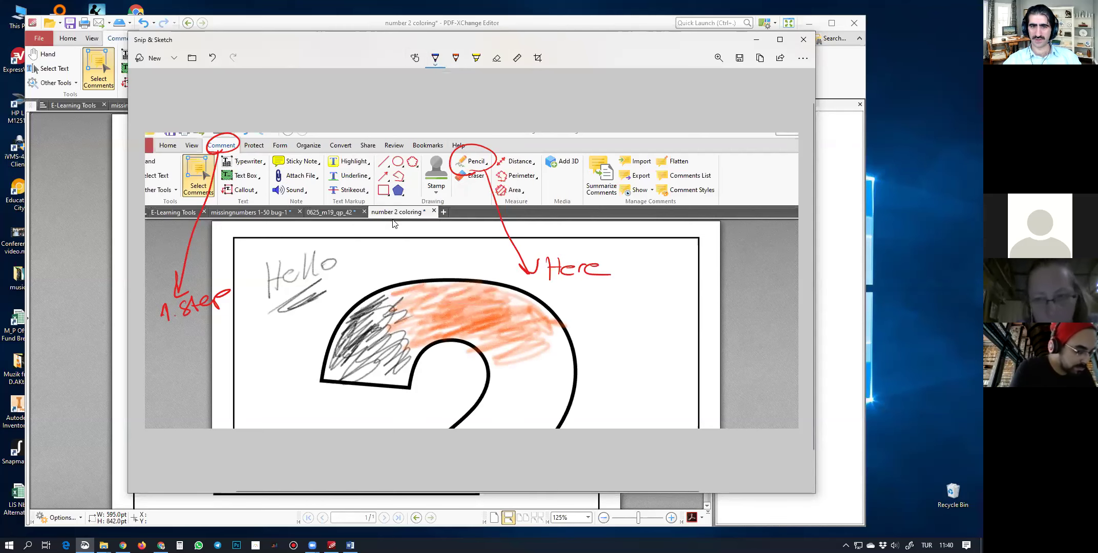
{"action": "left_click", "coordinate": [435, 57]}
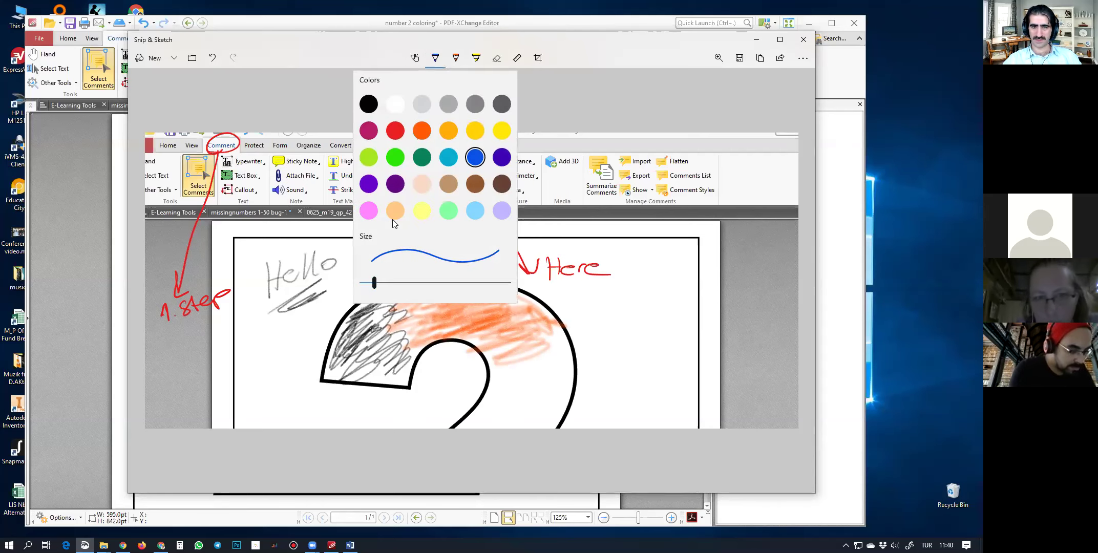
{"action": "key", "text": "Escape"}
{"action": "mouse_move", "coordinate": [522, 387]}
{"action": "left_mouse_down"}
{"action": "mouse_move", "coordinate": [561, 367]}
{"action": "mouse_move", "coordinate": [492, 379]}
{"action": "mouse_move", "coordinate": [558, 410]}
{"action": "mouse_move", "coordinate": [574, 353]}
{"action": "left_mouse_up"}
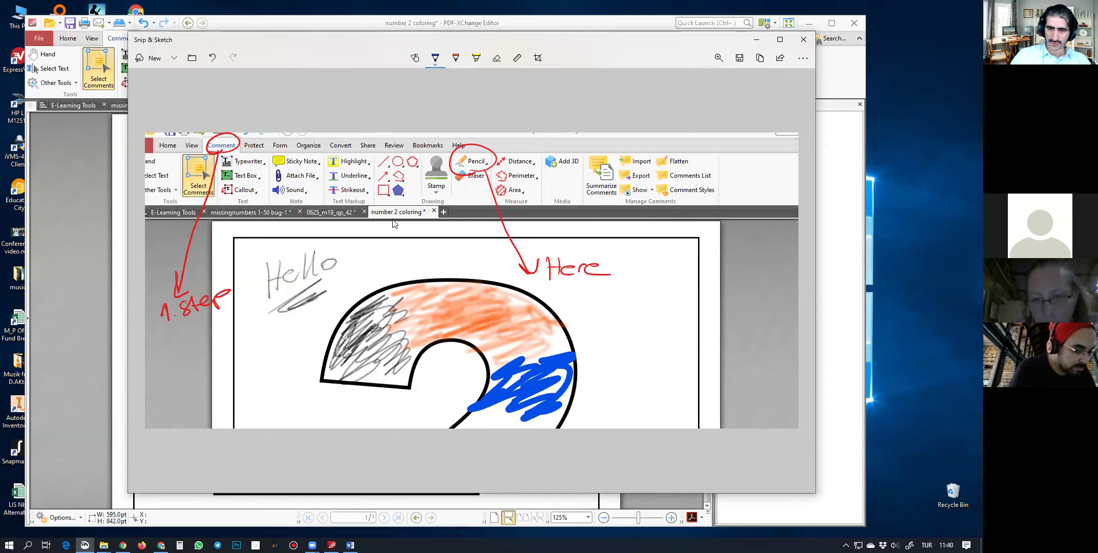
Highlight the Underline and Sound commands in the snip in yellow
{"action": "left_click", "coordinate": [476, 60]}
{"action": "left_click_drag", "start_coordinate": [326, 175], "coordinate": [370, 176]}
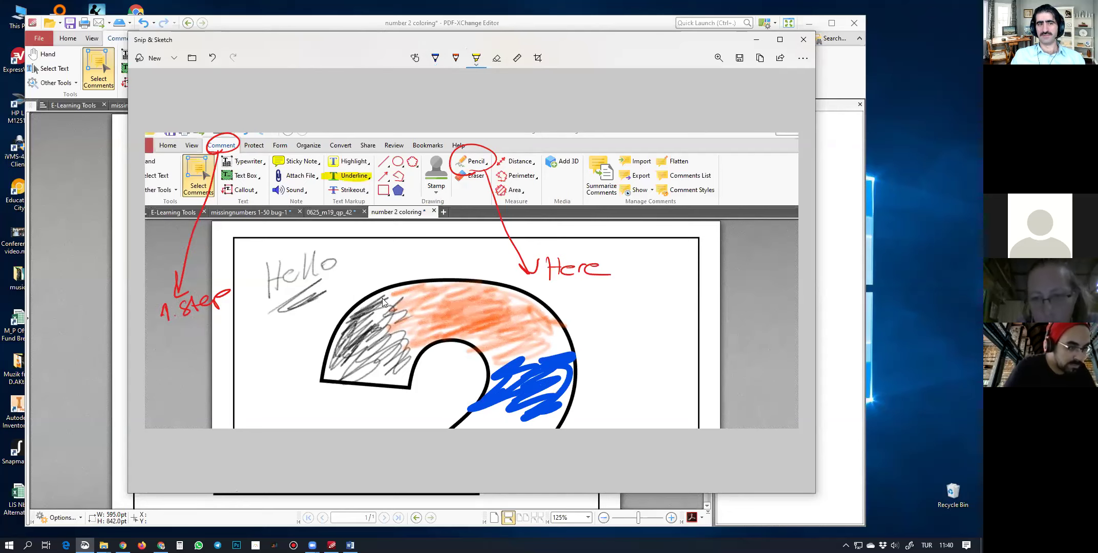
{"action": "left_click_drag", "start_coordinate": [270, 191], "coordinate": [321, 191]}
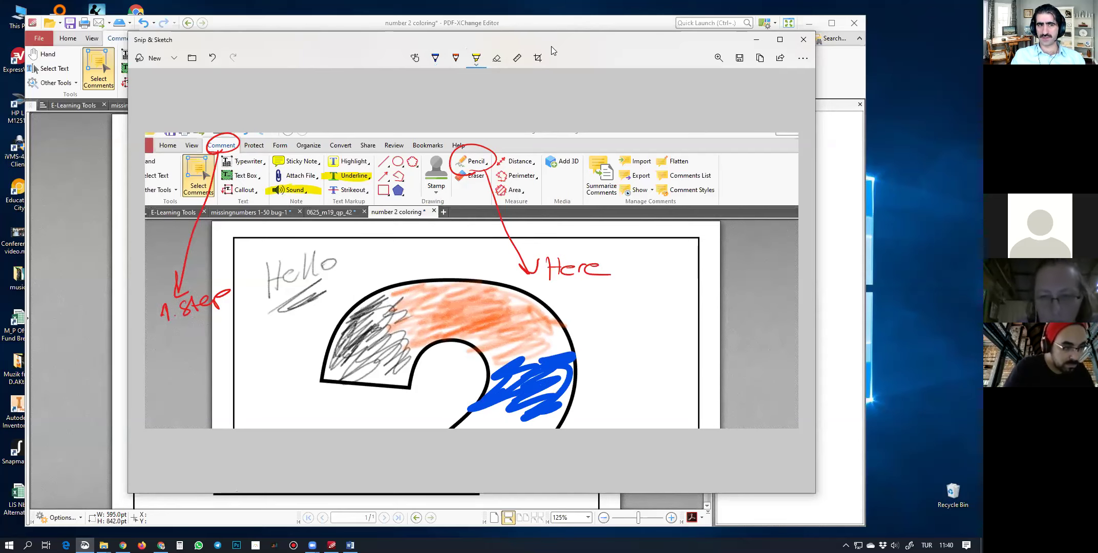
Save the annotated snip to the Desktop as a JPG named image1
{"action": "left_click_drag", "start_coordinate": [550, 46], "coordinate": [541, 56]}
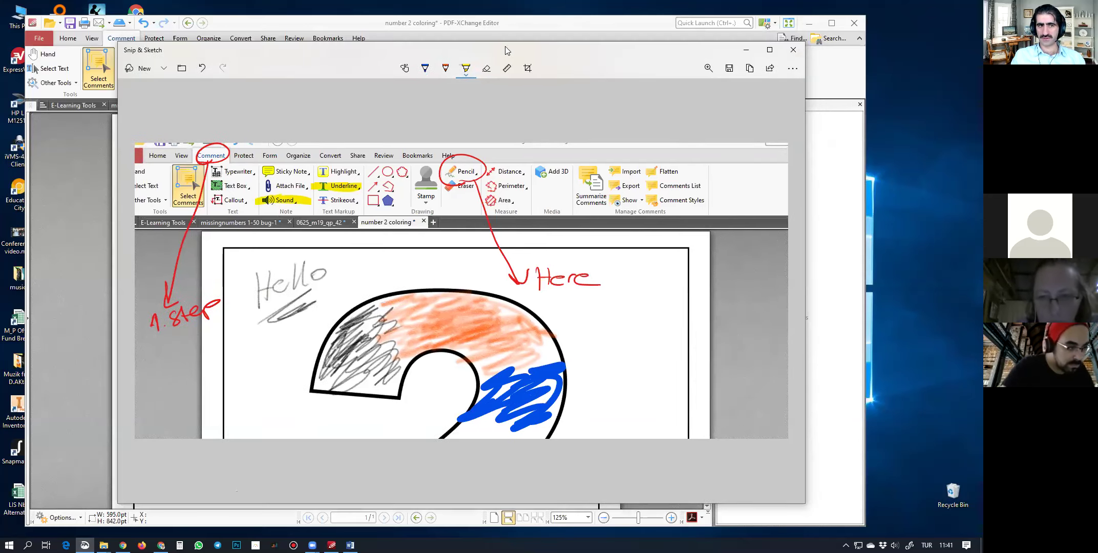
{"action": "left_click", "coordinate": [730, 70]}
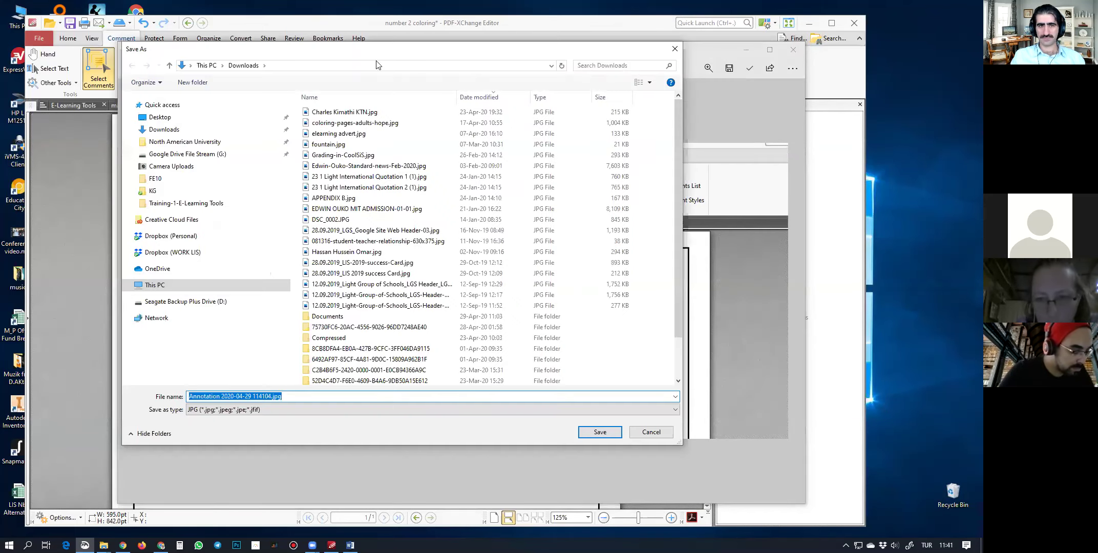
{"action": "left_click", "coordinate": [161, 118]}
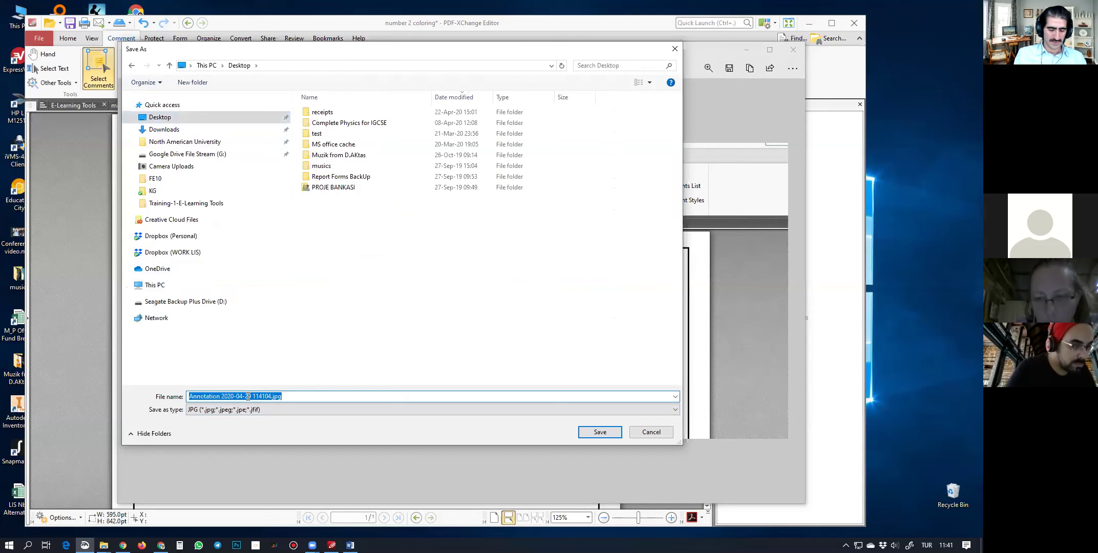
{"action": "type", "text": "image1"}
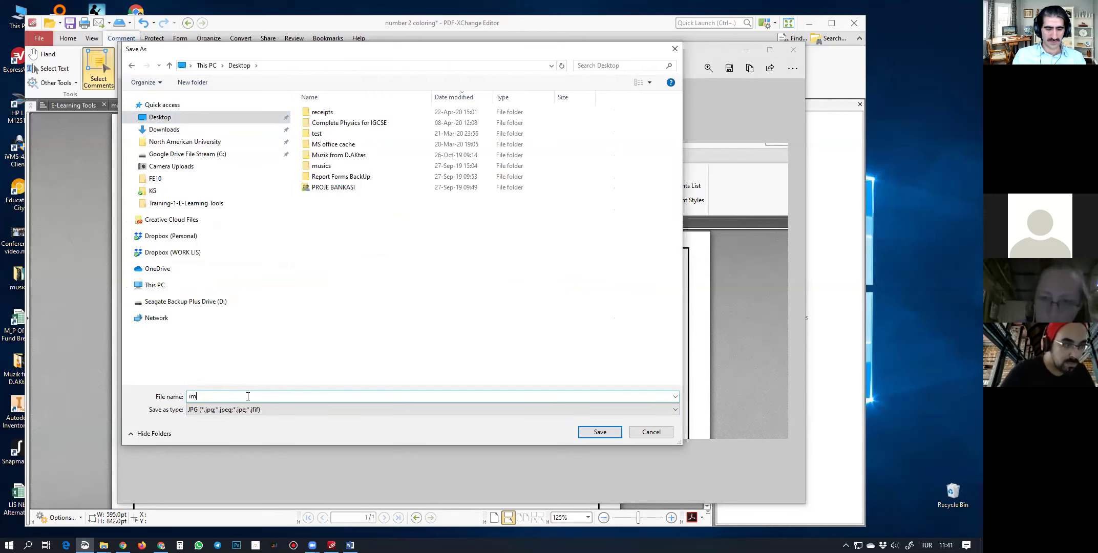
{"action": "key", "text": "Return"}
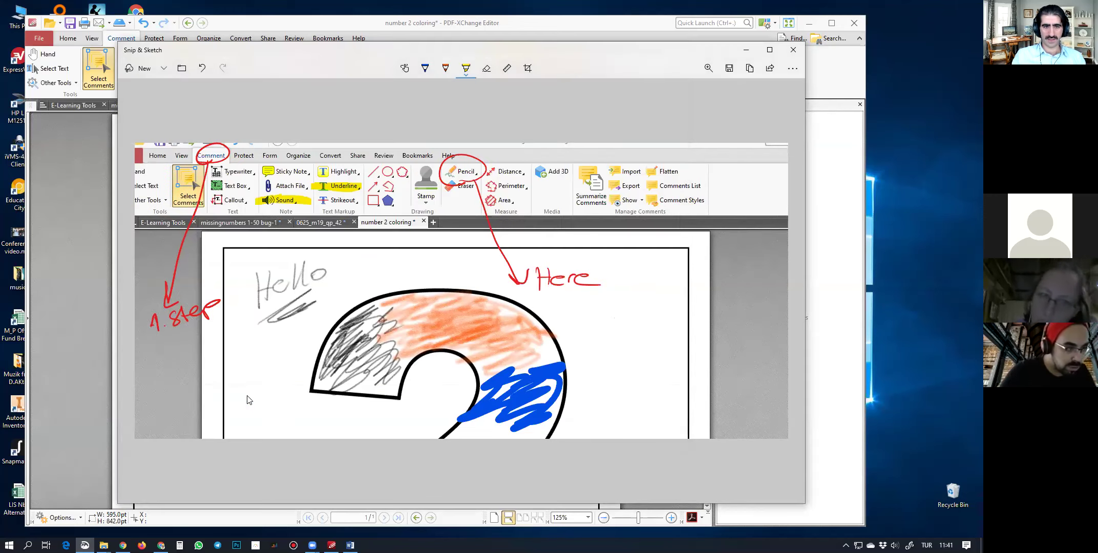
Close Snip & Sketch and minimize the PDF editor and File Explorer windows to expose the desktop
{"action": "left_click", "coordinate": [793, 49]}
{"action": "left_click", "coordinate": [809, 23]}
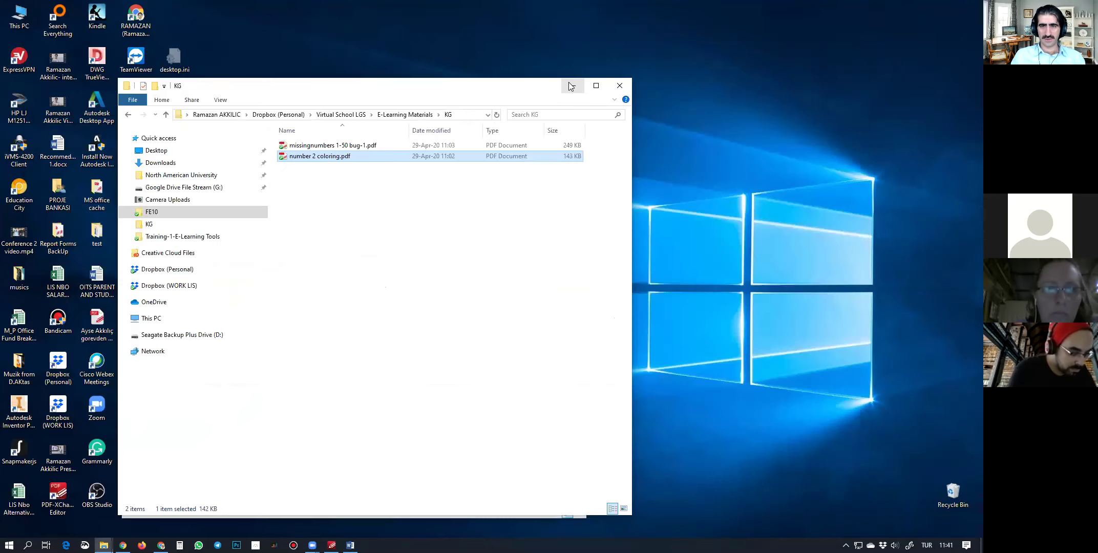
{"action": "left_click", "coordinate": [575, 82]}
{"action": "left_click", "coordinate": [528, 89]}
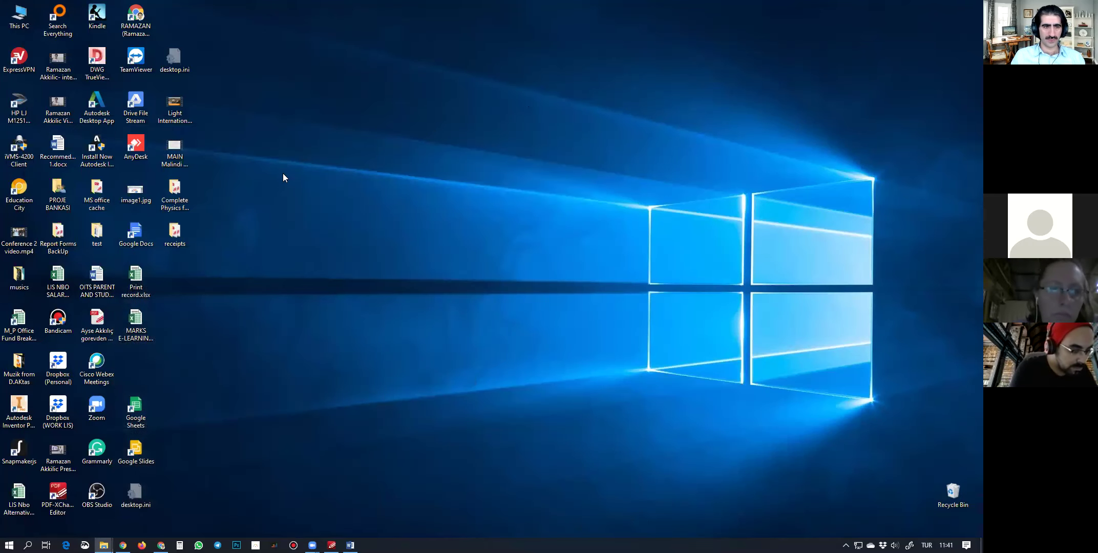
Open image1.jpg from the desktop to check it, close the viewer and move the file's icon to an empty desktop area
{"action": "double_click", "coordinate": [137, 195]}
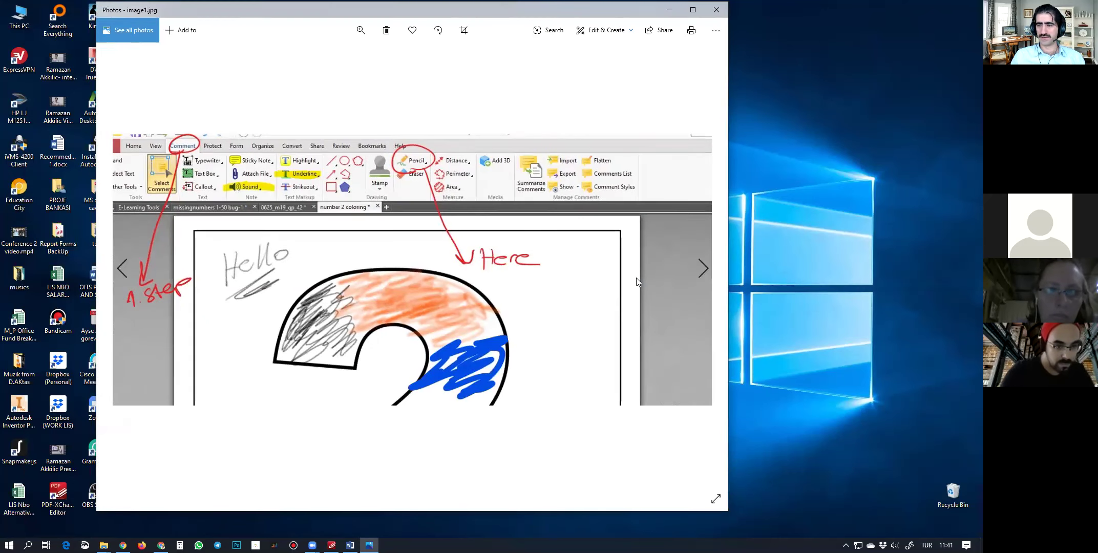
{"action": "left_click", "coordinate": [716, 10]}
{"action": "left_click_drag", "start_coordinate": [133, 185], "coordinate": [249, 263]}
Switch to the Word document, resize and move its window clear of image1.jpg, and delete the caterpillar picture
{"action": "mouse_move", "coordinate": [350, 545]}
{"action": "left_click", "coordinate": [365, 481]}
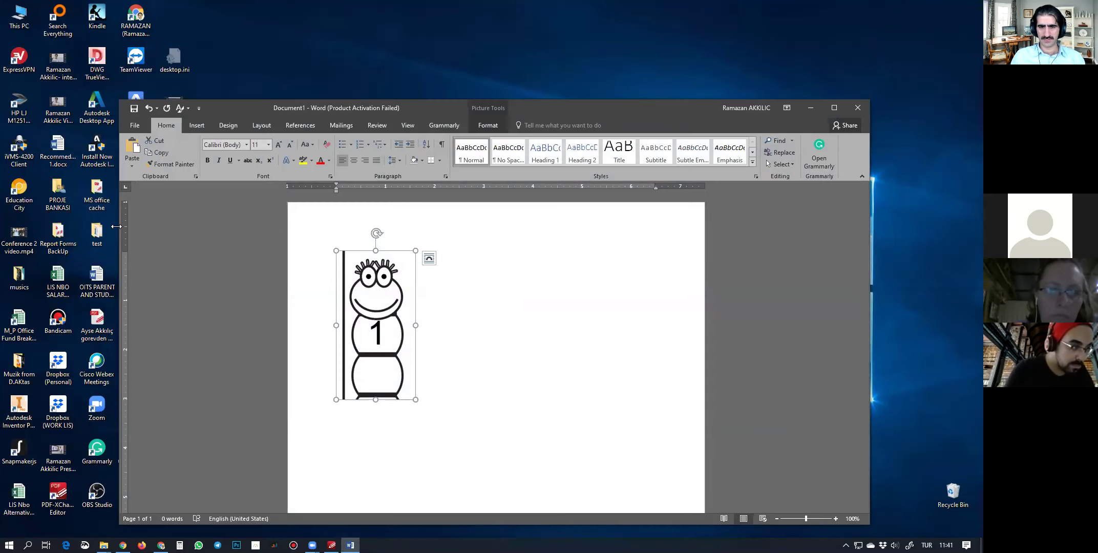
{"action": "left_click_drag", "start_coordinate": [117, 226], "coordinate": [321, 226]}
{"action": "left_click_drag", "start_coordinate": [650, 102], "coordinate": [625, 32]}
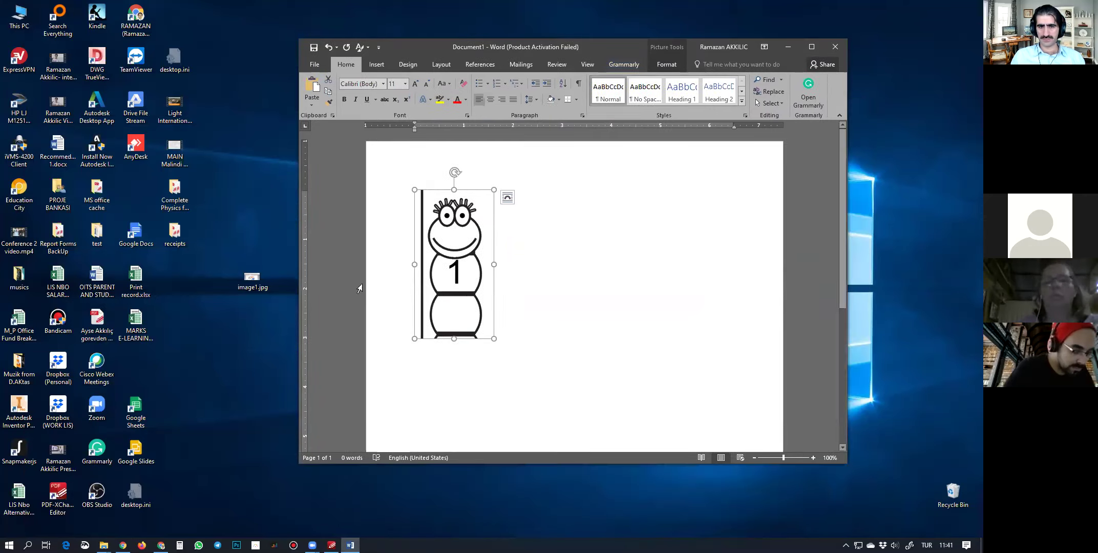
{"action": "key", "text": "Delete"}
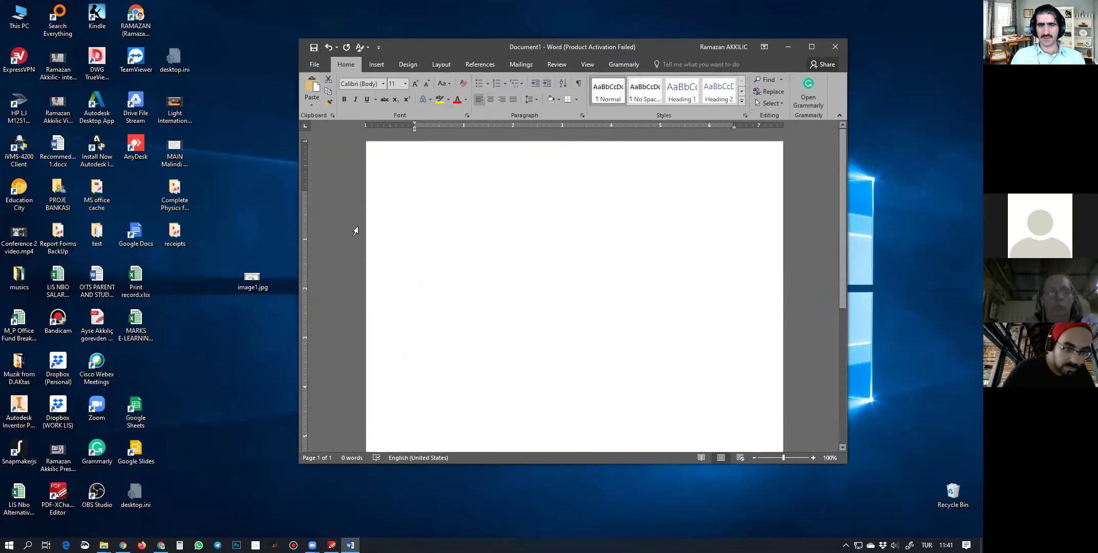
Insert image1.jpg into the empty document straight from the desktop and delete it again
{"action": "left_click", "coordinate": [253, 278]}
{"action": "left_click_drag", "start_coordinate": [252, 276], "coordinate": [473, 244]}
{"action": "left_click", "coordinate": [626, 278]}
{"action": "key", "text": "Delete"}
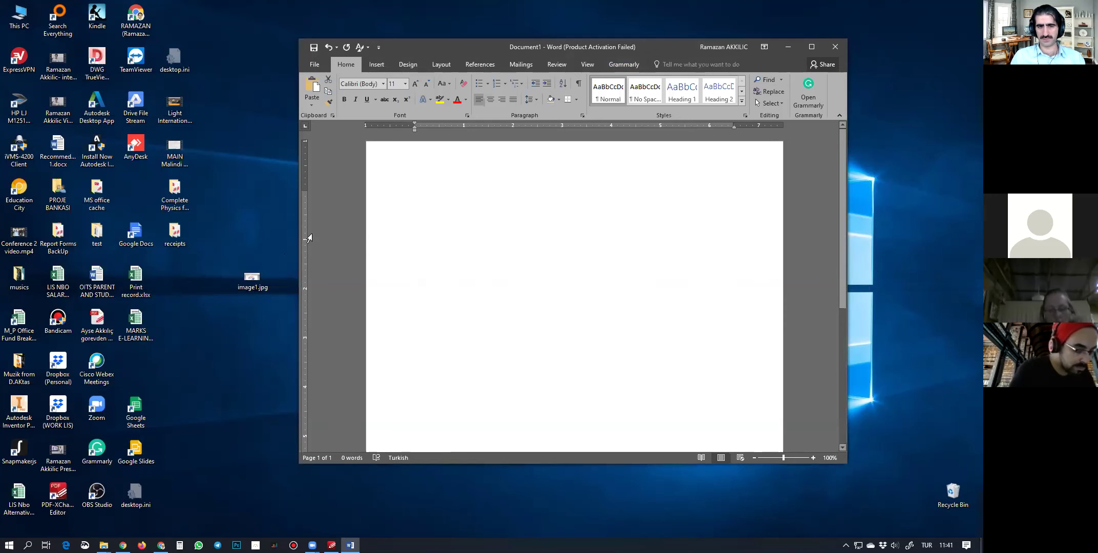
Widen the Word window and insert the picture image1.jpg from the Desktop folder into the document
{"action": "left_click_drag", "start_coordinate": [309, 238], "coordinate": [96, 238]}
{"action": "scroll", "coordinate": [330, 236], "scroll_direction": "up", "scroll_amount": 3}
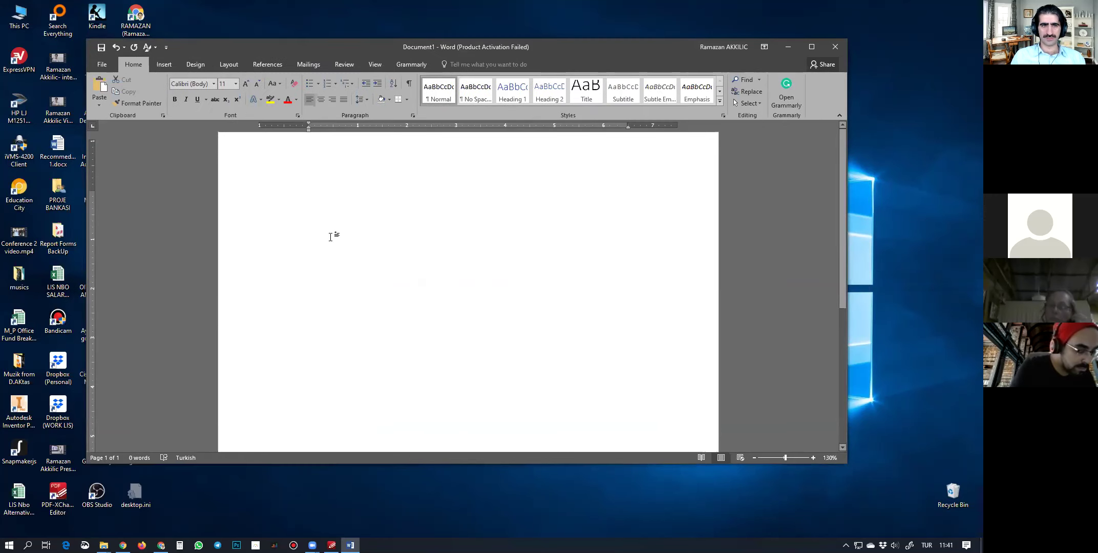
{"action": "left_click", "coordinate": [164, 65]}
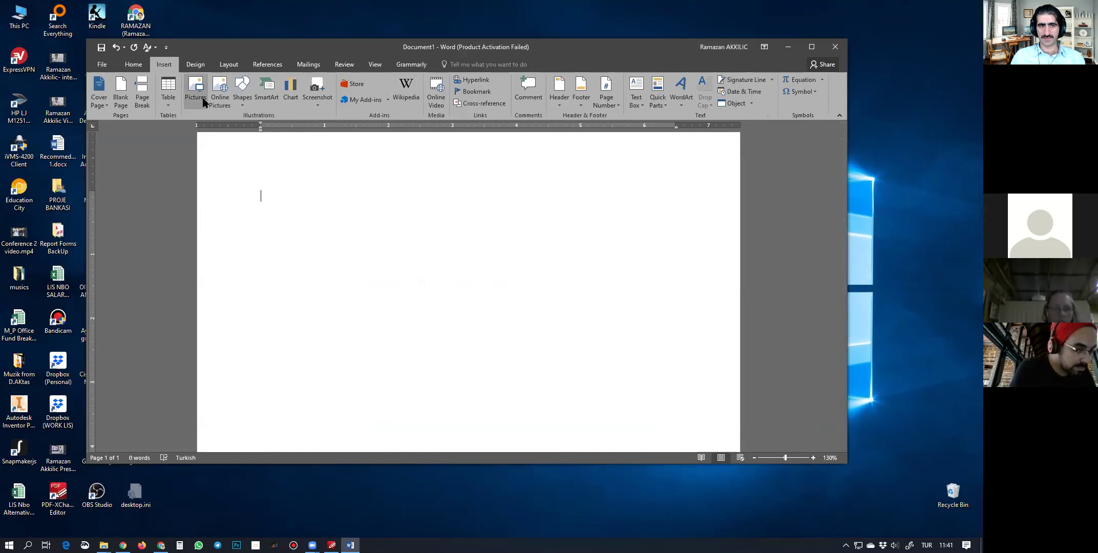
{"action": "left_click", "coordinate": [202, 100]}
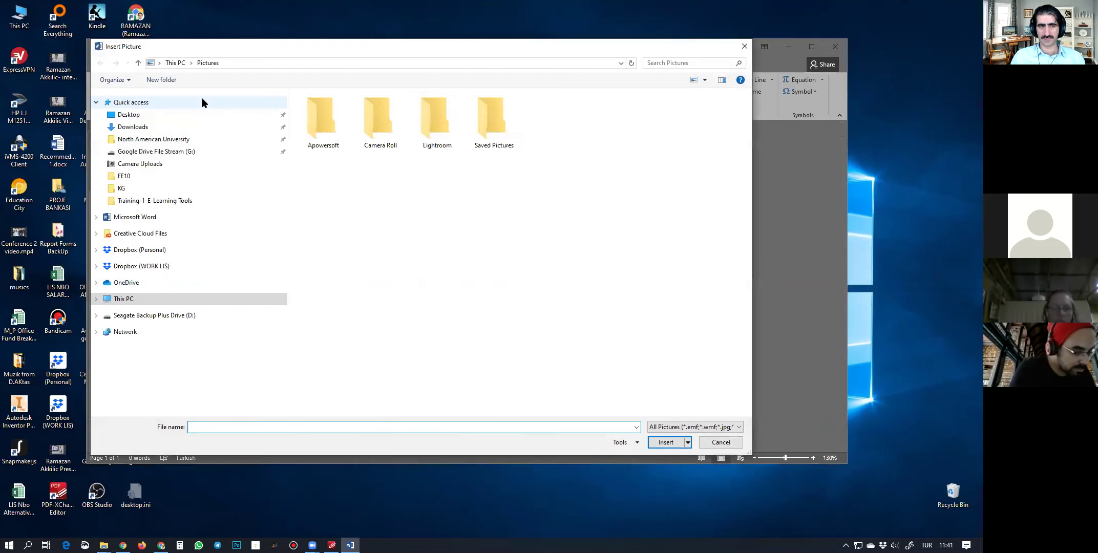
{"action": "left_click", "coordinate": [128, 116]}
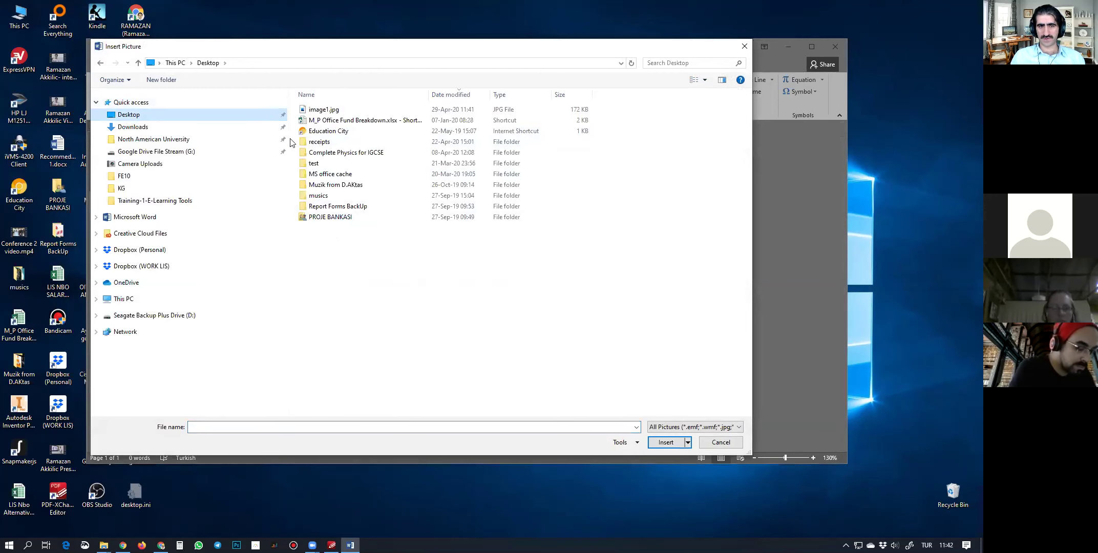
{"action": "double_click", "coordinate": [320, 110]}
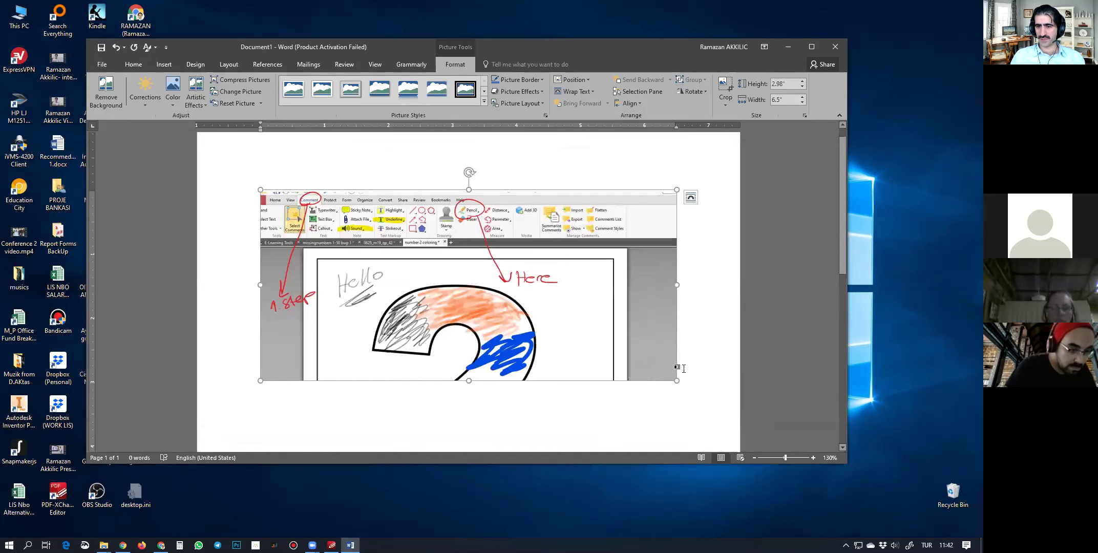
Add the line "Dear parents have a look at this image above." below the picture and narrow the Word window
{"action": "left_click", "coordinate": [723, 378]}
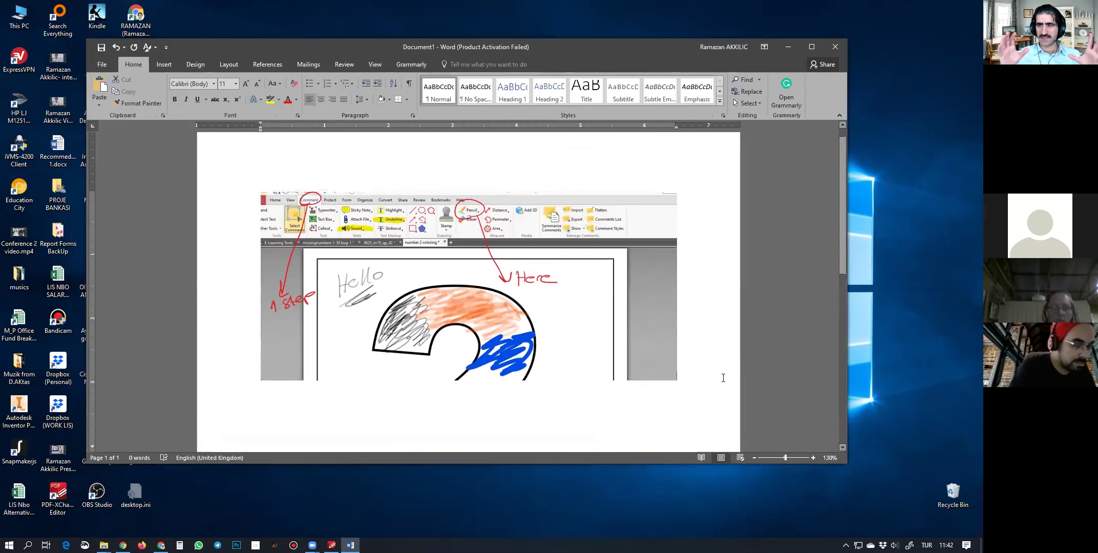
{"action": "key", "text": "Return"}
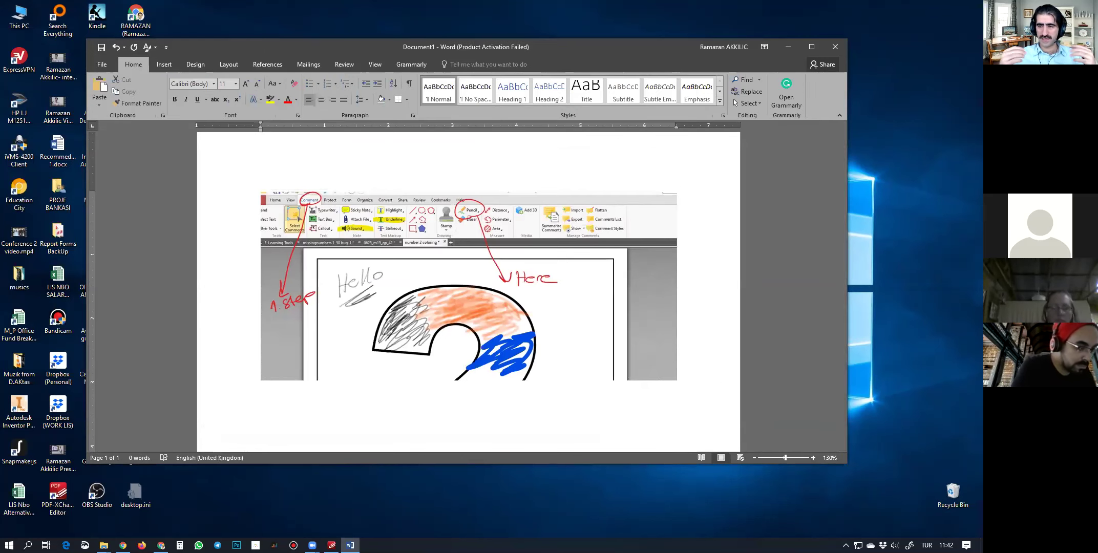
{"action": "type", "text": "Dear parents have a look at this im"}
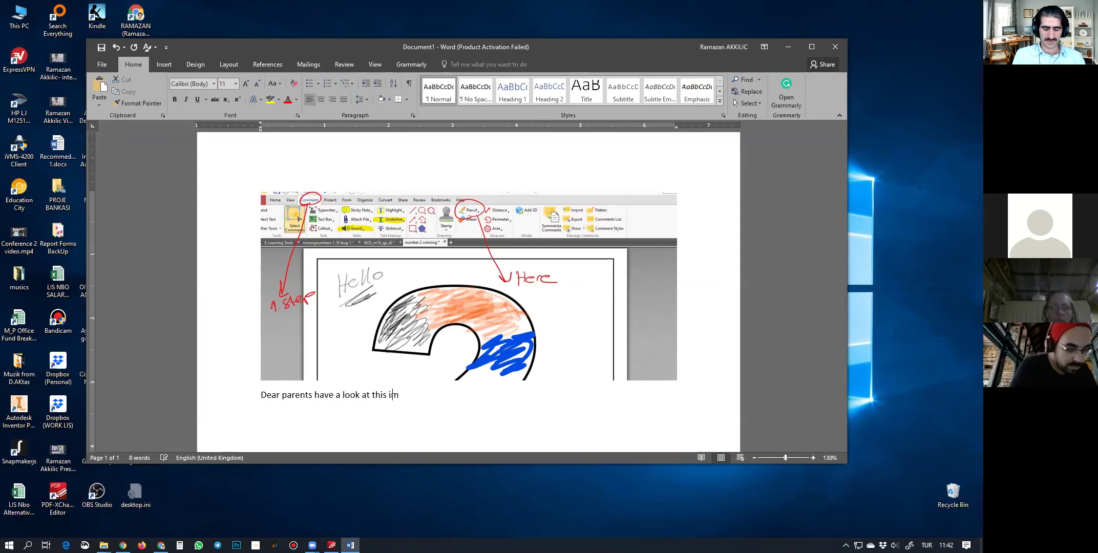
{"action": "type", "text": "above."}
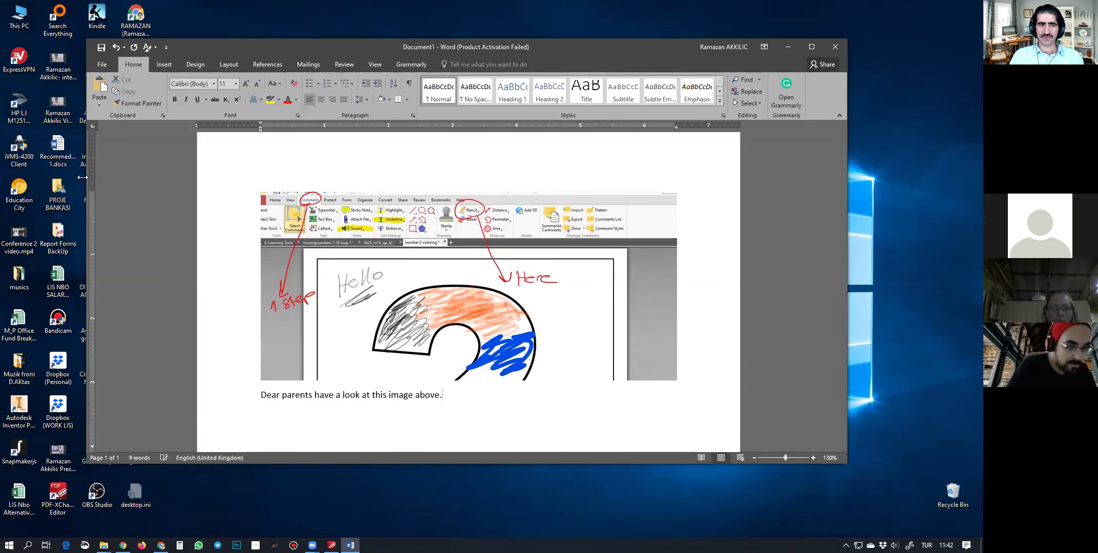
{"action": "left_click_drag", "start_coordinate": [82, 177], "coordinate": [150, 178]}
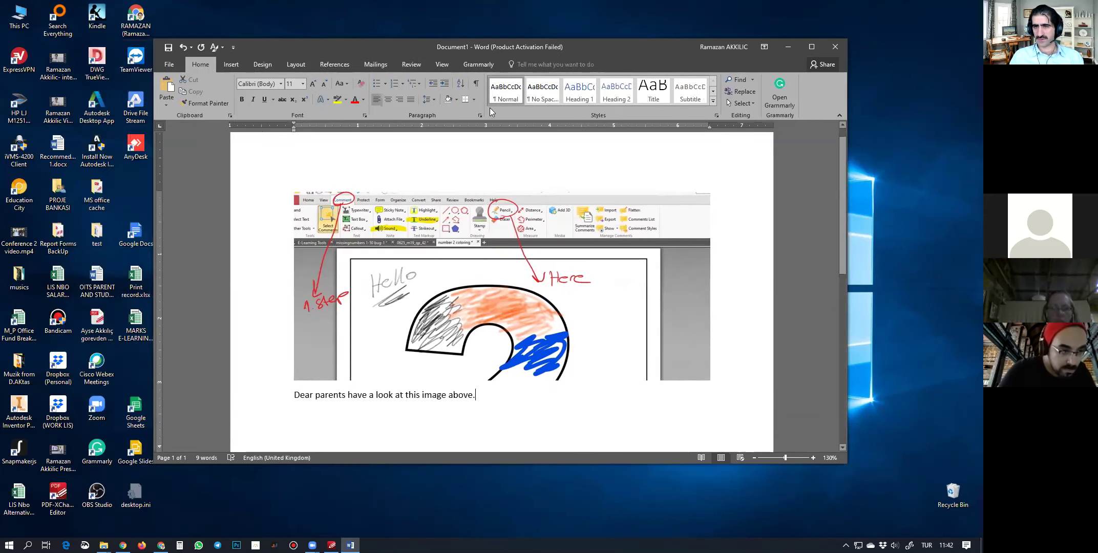
{"action": "left_click", "coordinate": [560, 21]}
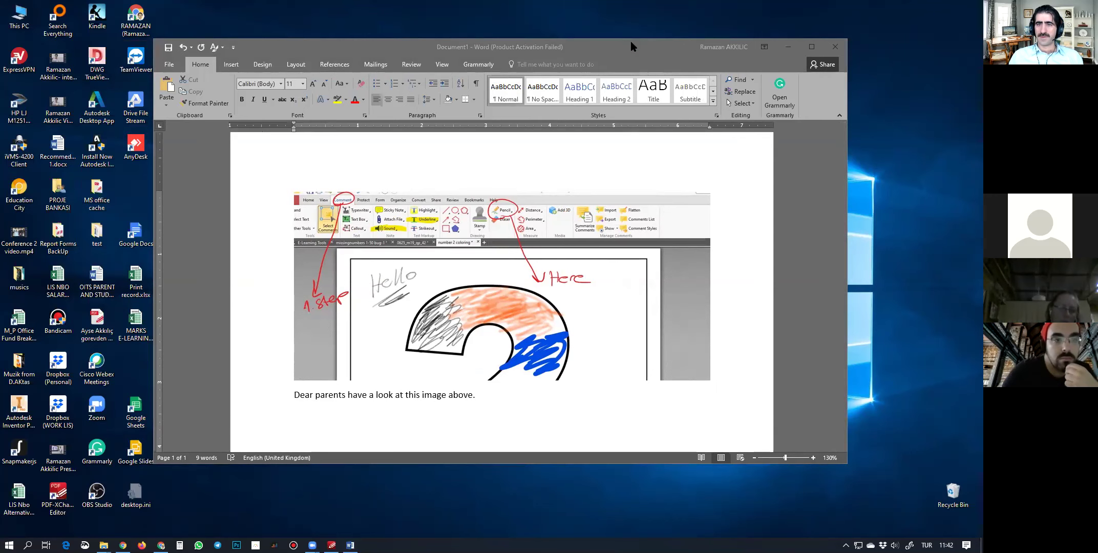
{"action": "left_click_drag", "start_coordinate": [631, 46], "coordinate": [595, 43]}
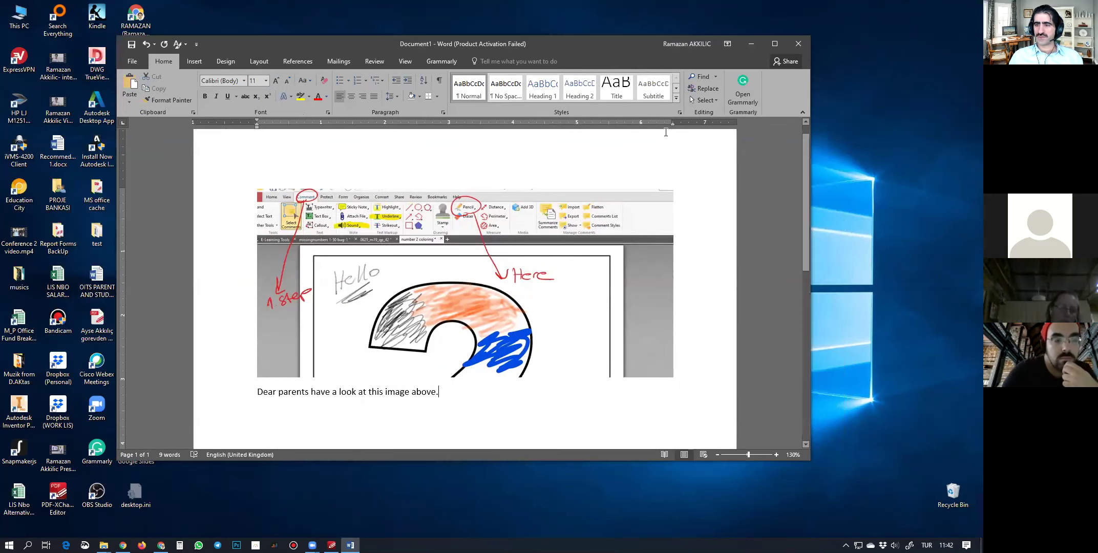
{"action": "left_click", "coordinate": [844, 220]}
{"action": "left_click_drag", "start_coordinate": [581, 47], "coordinate": [585, 48]}
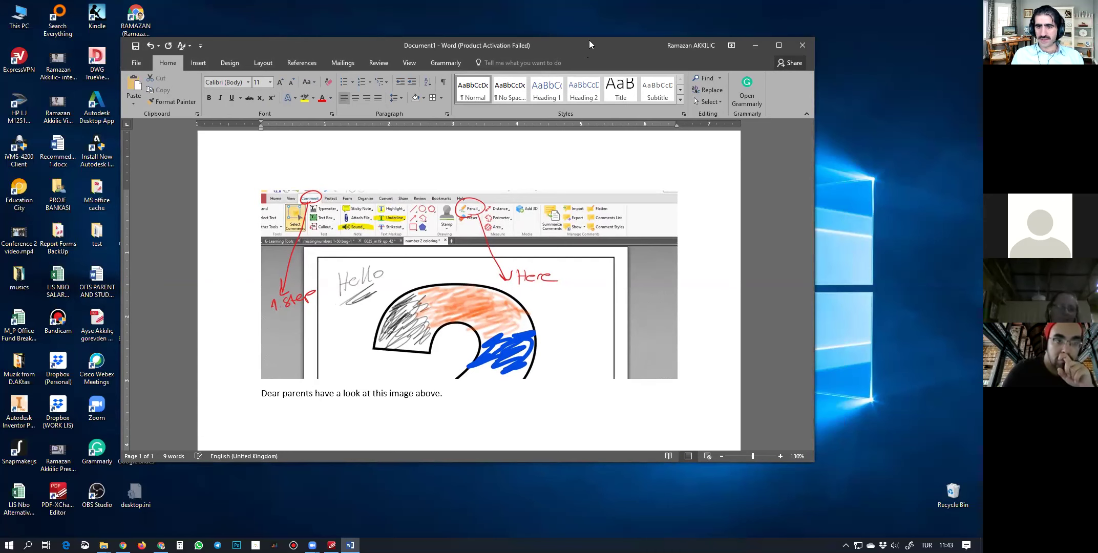
{"action": "left_click_drag", "start_coordinate": [590, 41], "coordinate": [582, 22]}
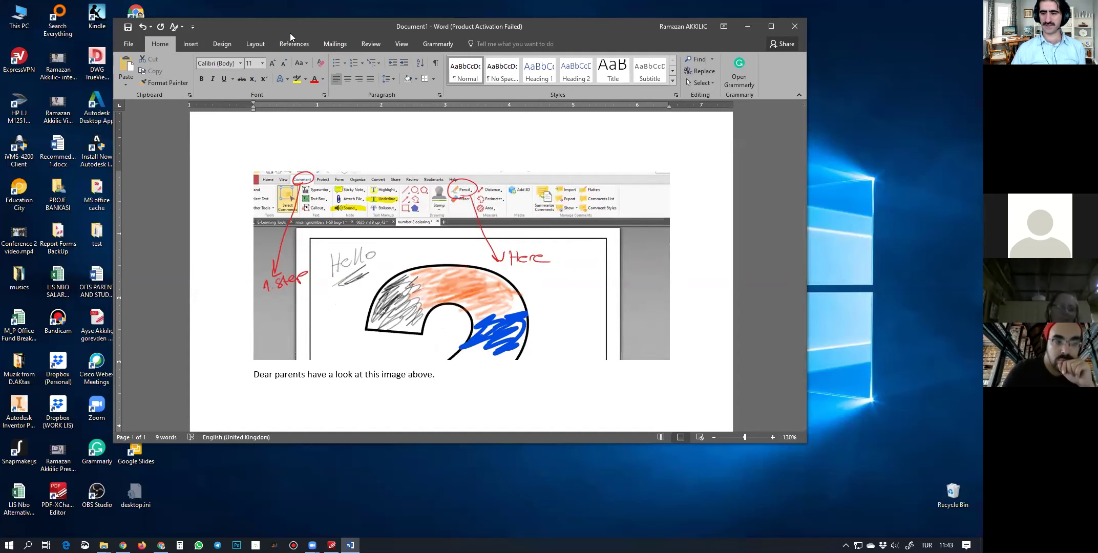
{"action": "left_click_drag", "start_coordinate": [290, 32], "coordinate": [320, 69]}
Open the Save As location choices for the unsaved Word document containing the picture and its caption line
{"action": "left_click", "coordinate": [159, 82]}
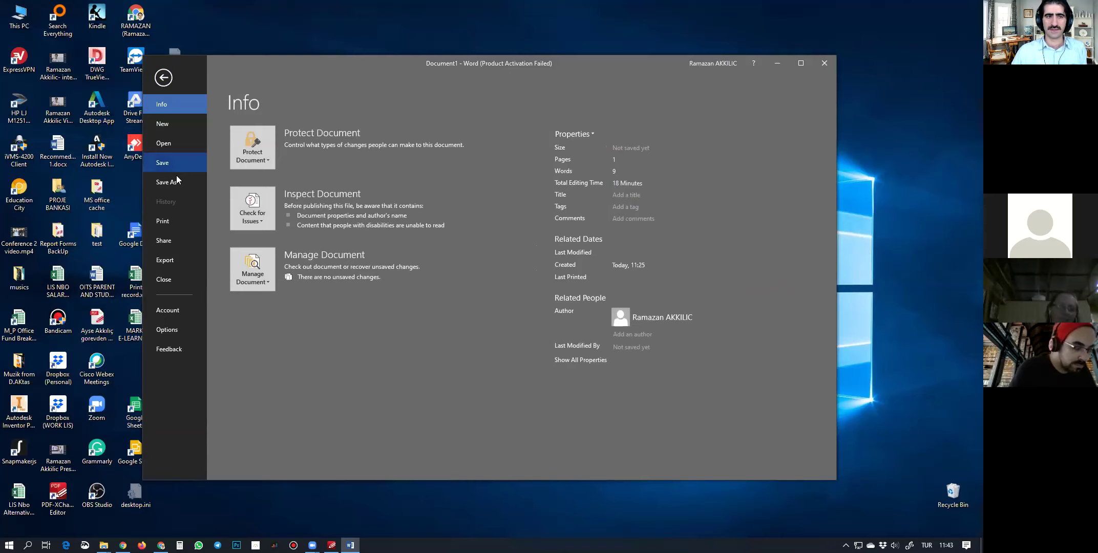
{"action": "left_click", "coordinate": [164, 78]}
{"action": "left_click", "coordinate": [157, 82]}
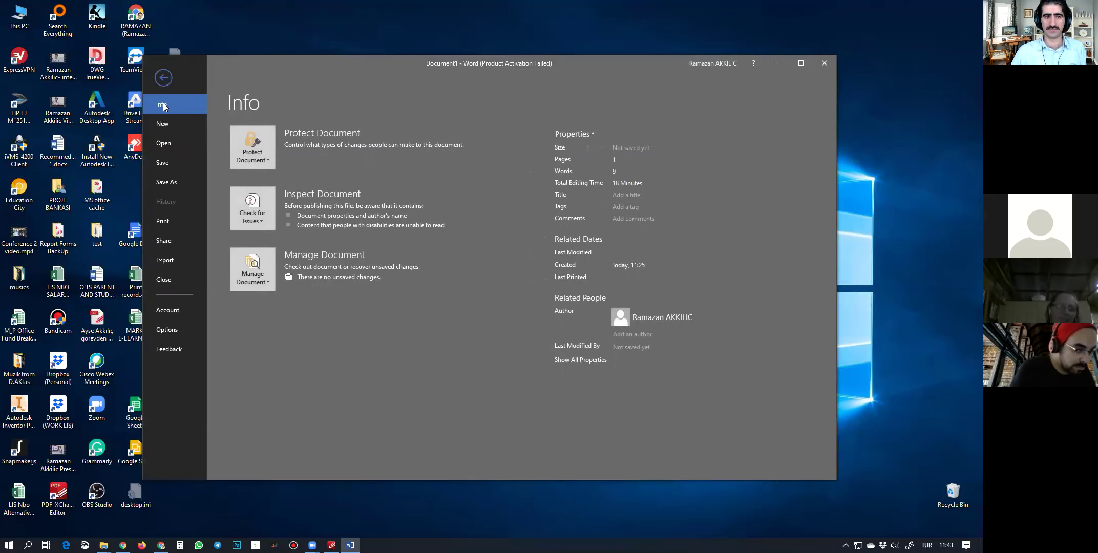
{"action": "left_click", "coordinate": [166, 183]}
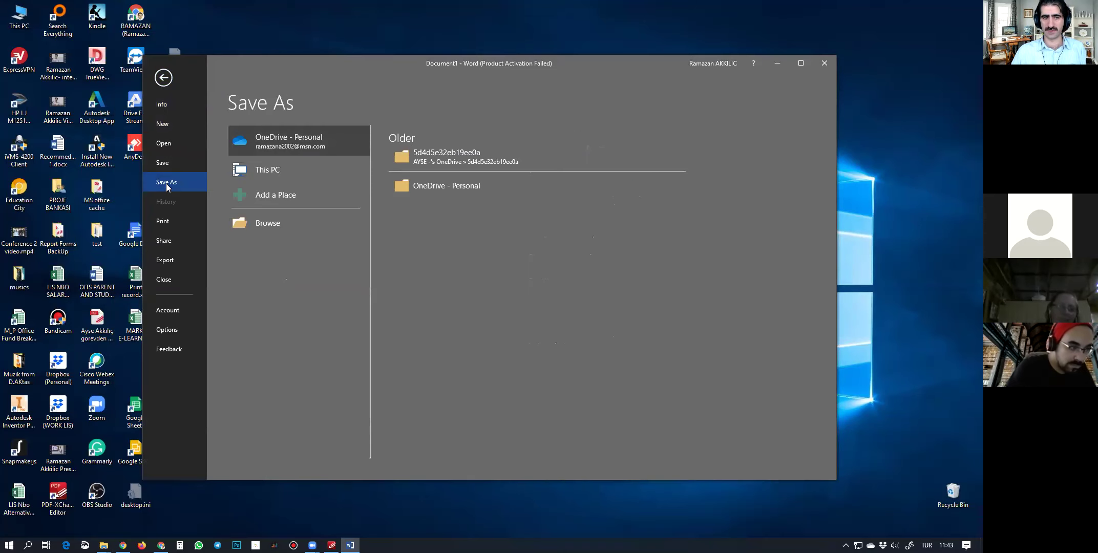
Save the document in the KG folder as a PDF named "Dear parents have a look at this image above"
{"action": "left_click", "coordinate": [270, 224]}
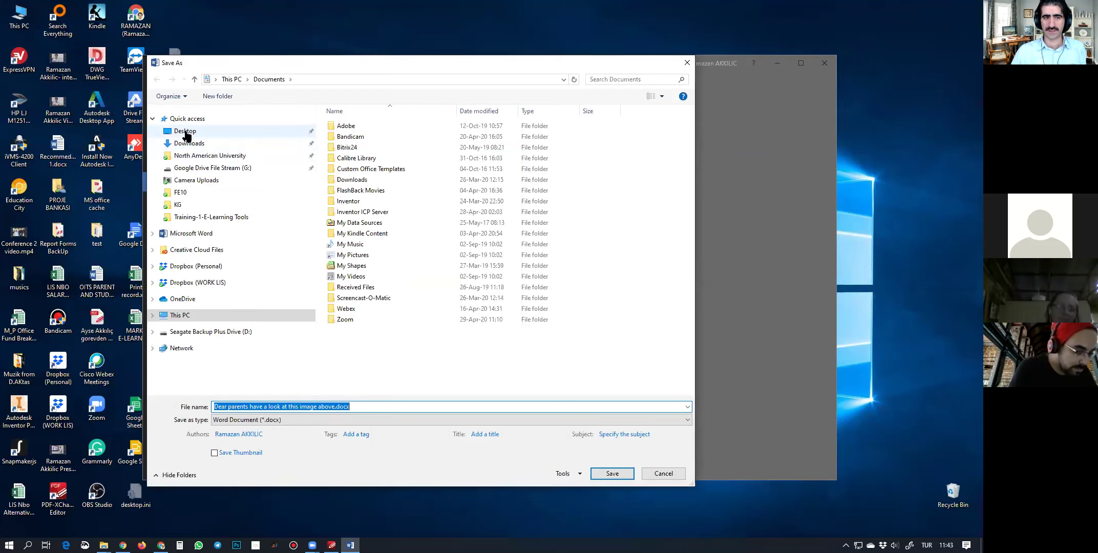
{"action": "left_click", "coordinate": [177, 204]}
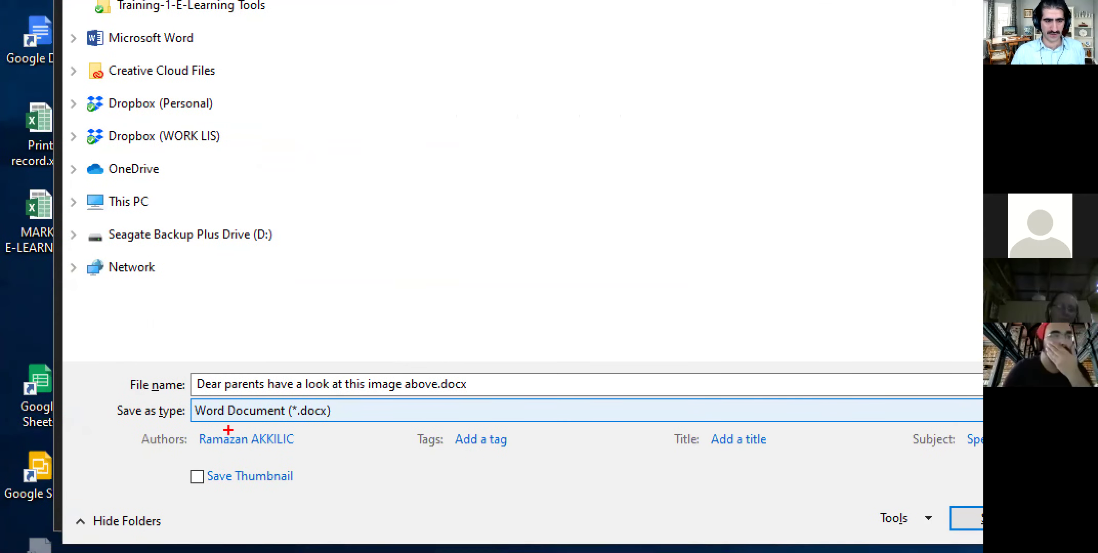
{"action": "mouse_move", "coordinate": [104, 424]}
{"action": "left_mouse_down"}
{"action": "mouse_move", "coordinate": [204, 444]}
{"action": "mouse_move", "coordinate": [184, 336]}
{"action": "mouse_move", "coordinate": [49, 414]}
{"action": "mouse_move", "coordinate": [139, 444]}
{"action": "left_mouse_up"}
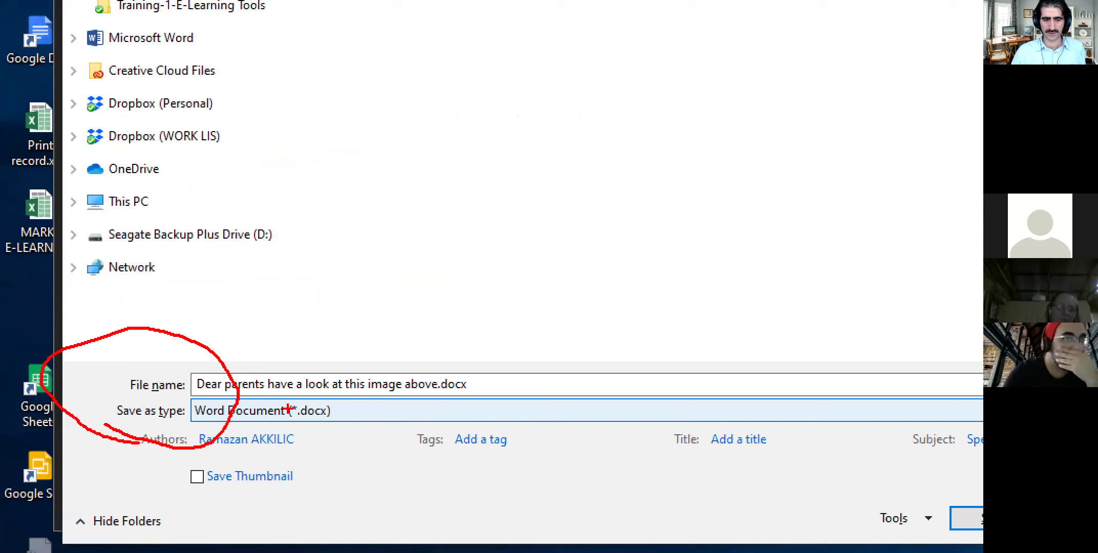
{"action": "key", "text": "Escape"}
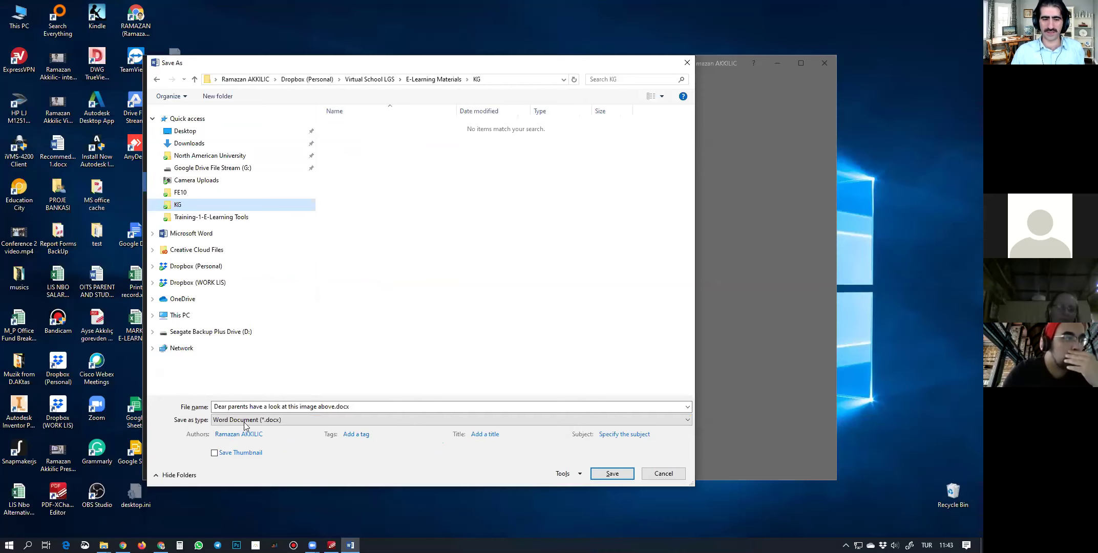
{"action": "left_click", "coordinate": [251, 421]}
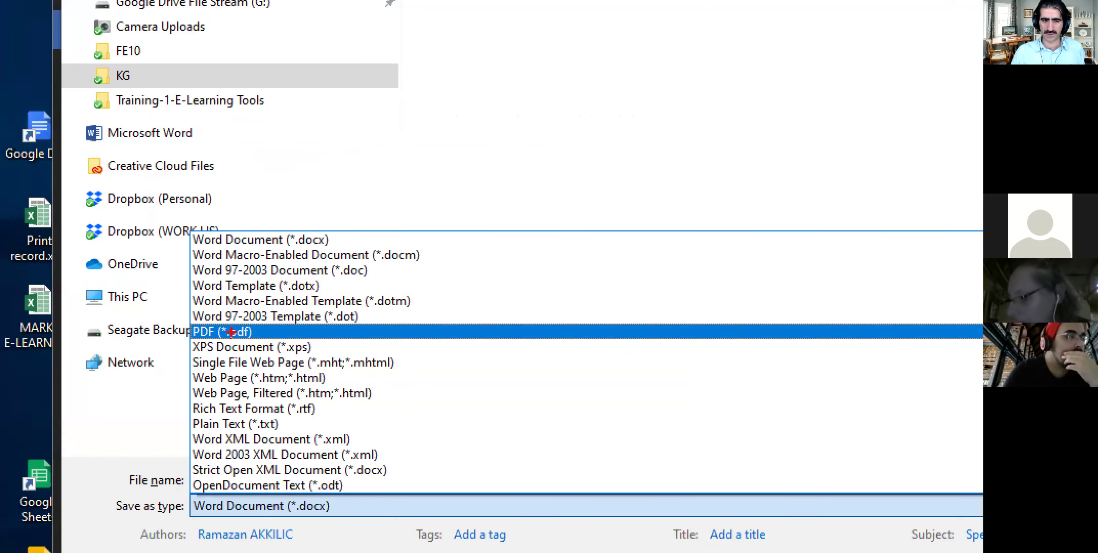
{"action": "mouse_move", "coordinate": [259, 296]}
{"action": "left_mouse_down"}
{"action": "mouse_move", "coordinate": [204, 310]}
{"action": "mouse_move", "coordinate": [225, 378]}
{"action": "mouse_move", "coordinate": [305, 313]}
{"action": "mouse_move", "coordinate": [233, 307]}
{"action": "left_mouse_up"}
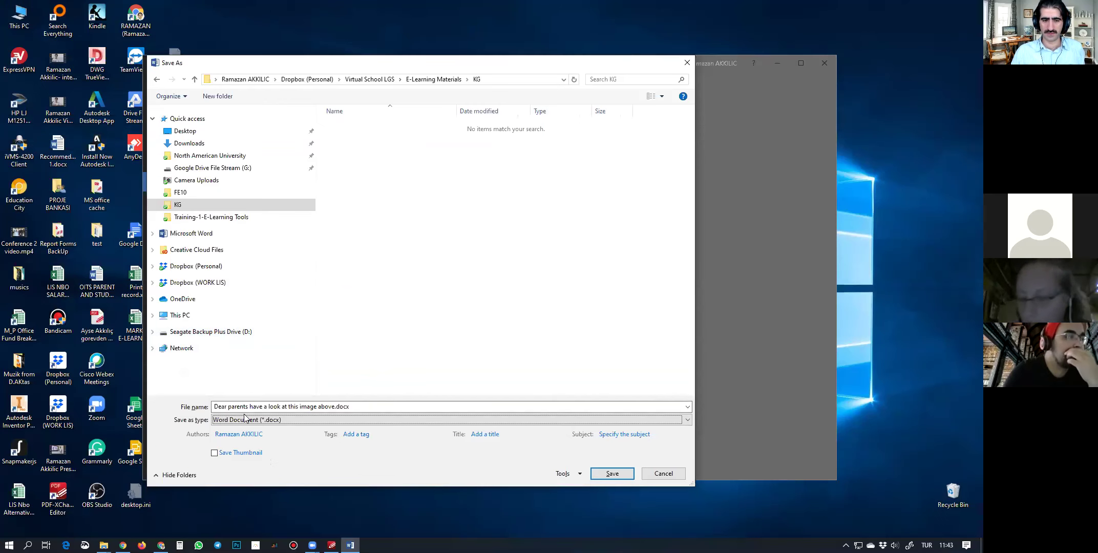
{"action": "left_click", "coordinate": [259, 513]}
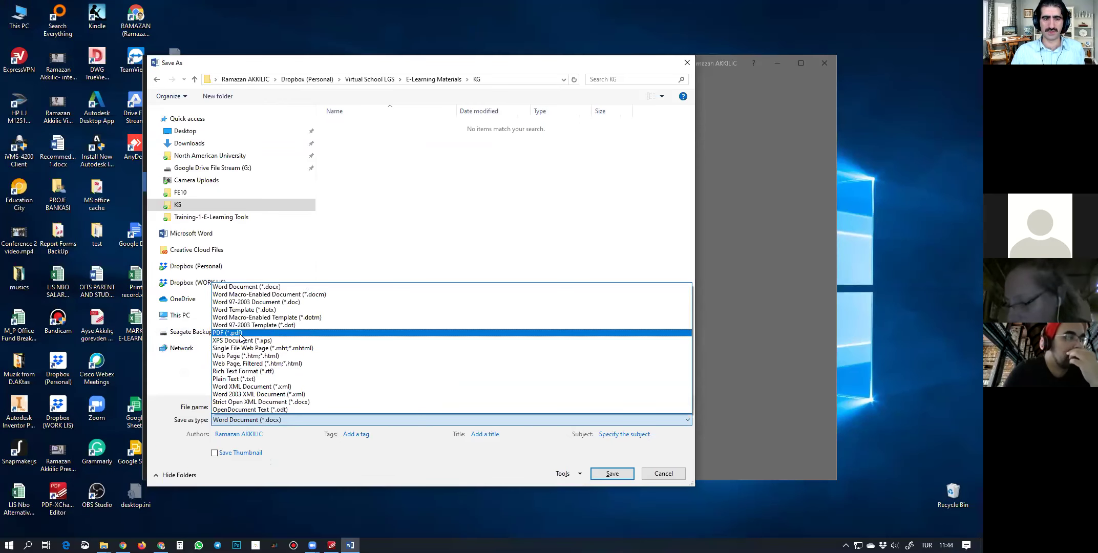
{"action": "left_click", "coordinate": [231, 333]}
{"action": "left_click", "coordinate": [601, 493]}
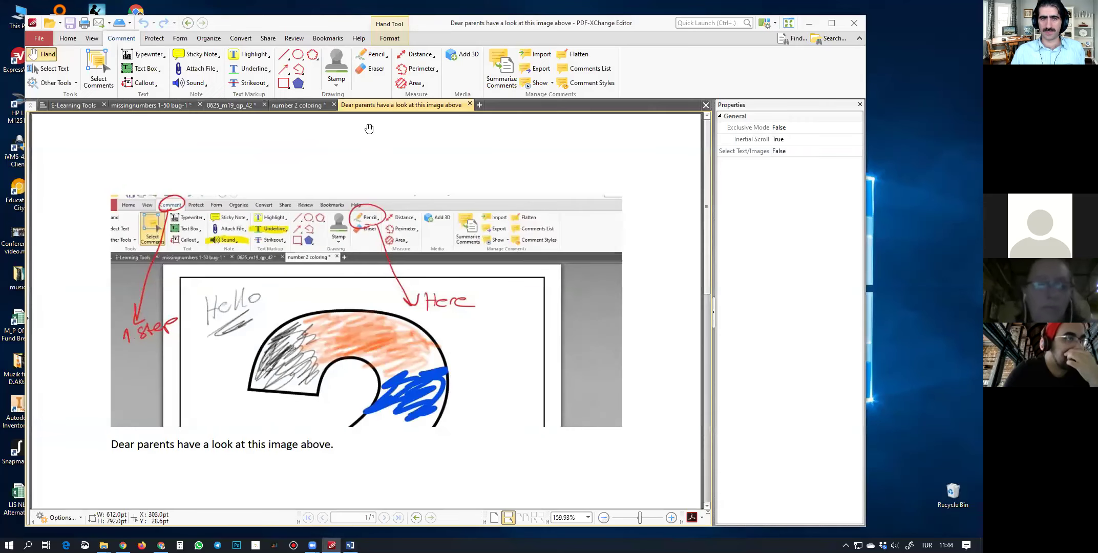
Review the exported PDF's annotated image and caption, and close that document
{"action": "scroll", "coordinate": [301, 320], "scroll_direction": "down", "scroll_amount": 3}
{"action": "scroll", "coordinate": [300, 320], "scroll_direction": "up", "scroll_amount": 2}
{"action": "scroll", "coordinate": [340, 311], "scroll_direction": "down", "scroll_amount": 3}
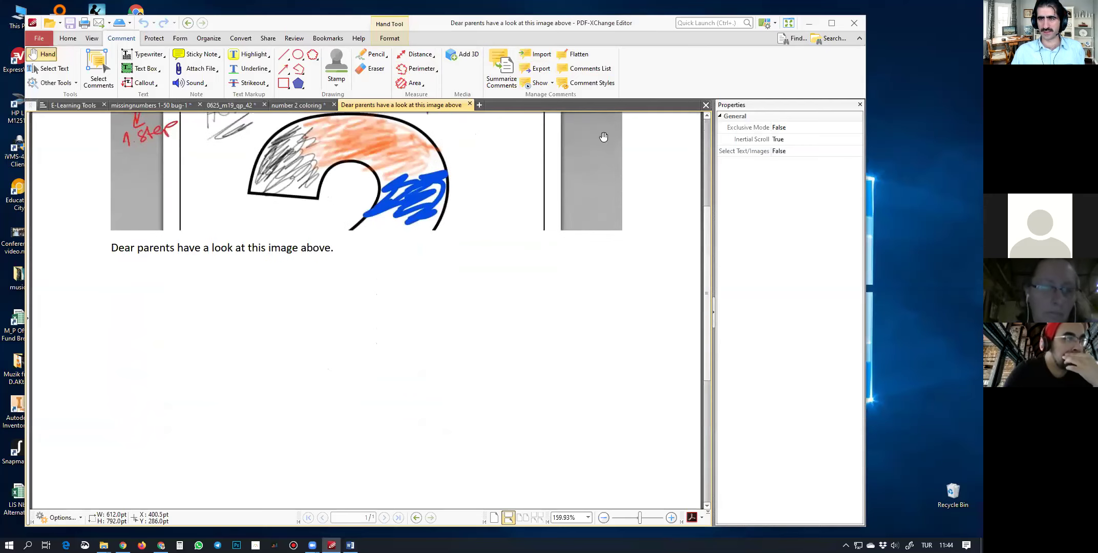
{"action": "scroll", "coordinate": [560, 149], "scroll_direction": "up", "scroll_amount": 2}
{"action": "left_click", "coordinate": [469, 105]}
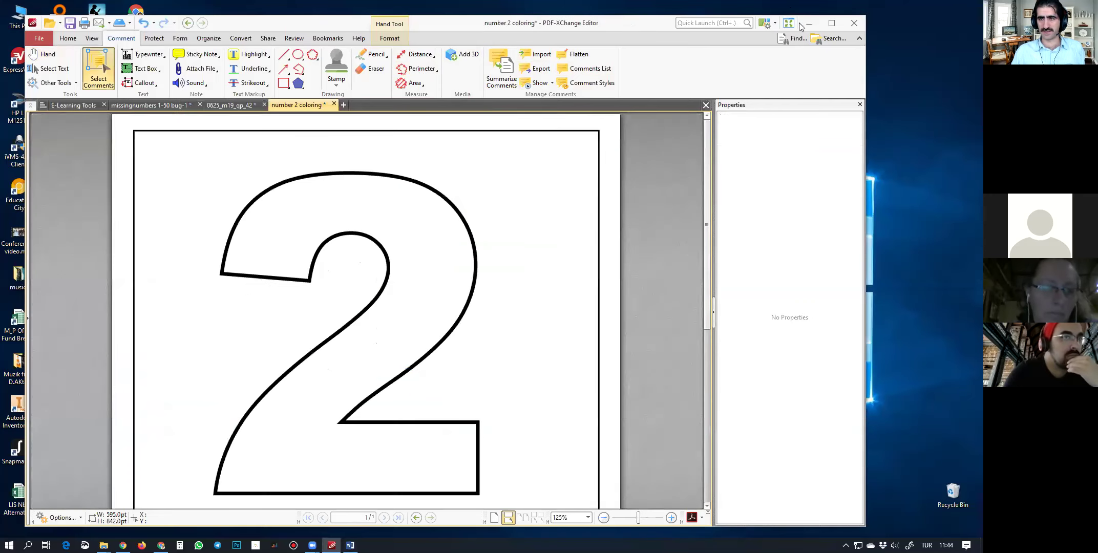
Minimize the PDF editor and Word, and bring the KG folder window up near the middle of the desktop
{"action": "left_click", "coordinate": [809, 25]}
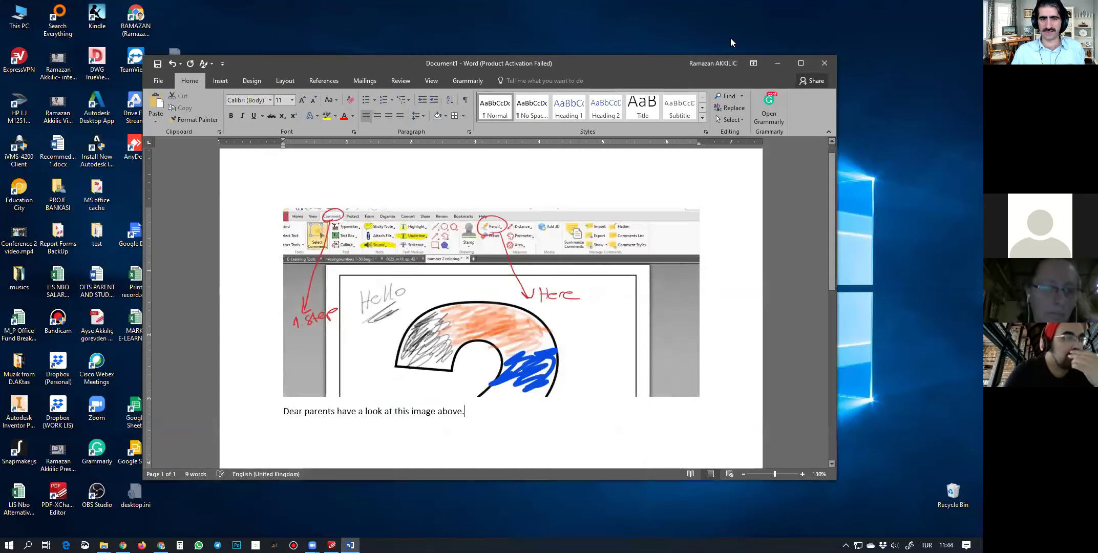
{"action": "left_click", "coordinate": [777, 63]}
{"action": "mouse_move", "coordinate": [104, 545]}
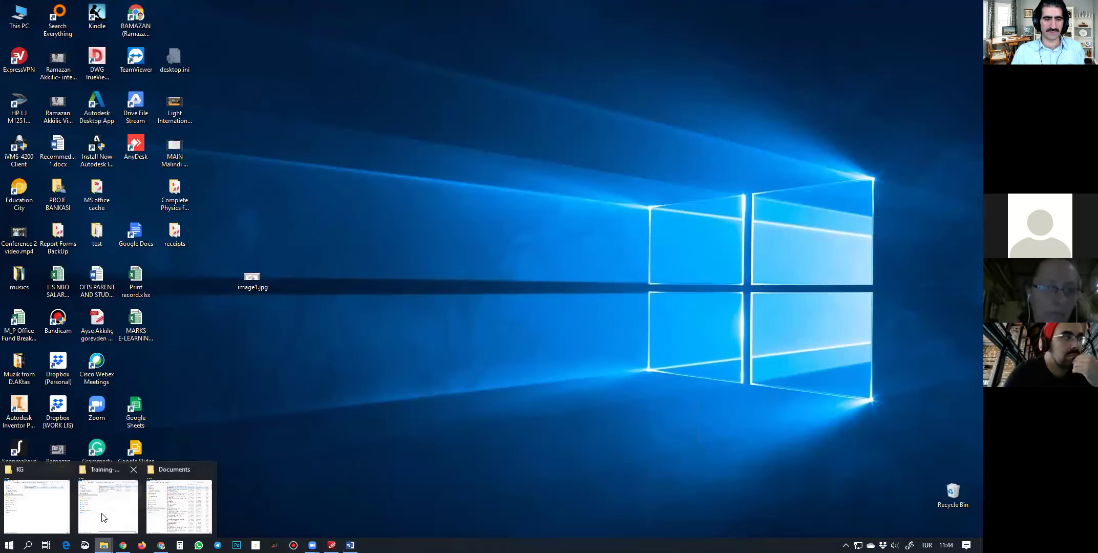
{"action": "left_click", "coordinate": [36, 513]}
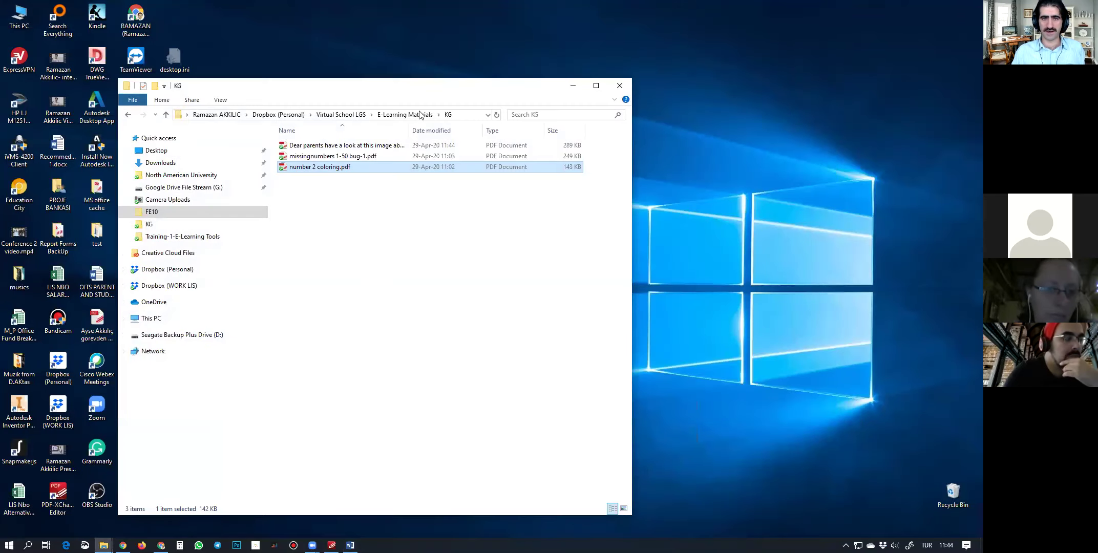
{"action": "left_click_drag", "start_coordinate": [409, 86], "coordinate": [553, 62]}
{"action": "left_click", "coordinate": [471, 170]}
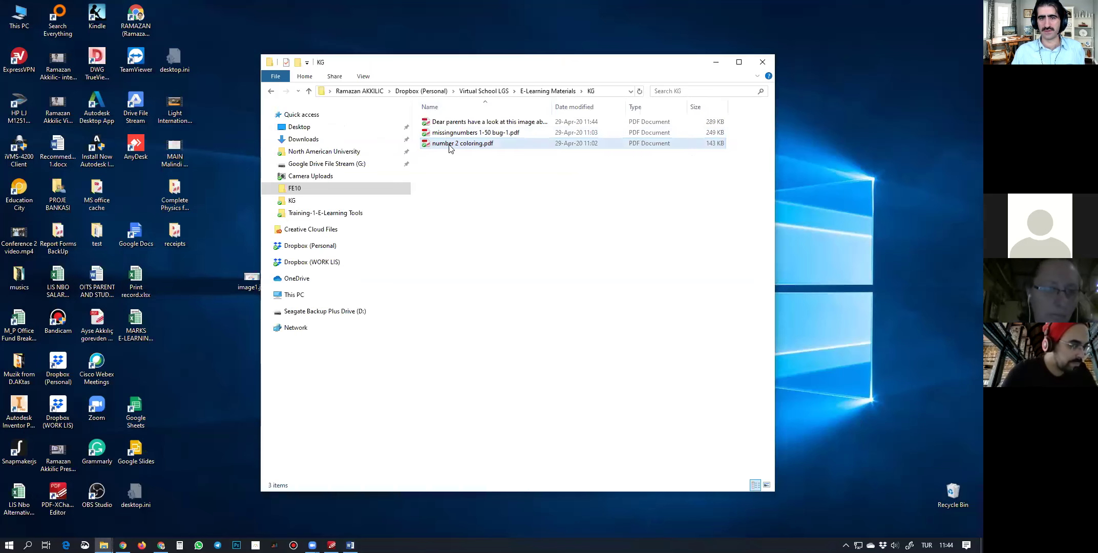
Reopen the "Dear parents have a look at this image above" PDF and view it at 125% with the properties pane hidden
{"action": "left_click", "coordinate": [450, 125]}
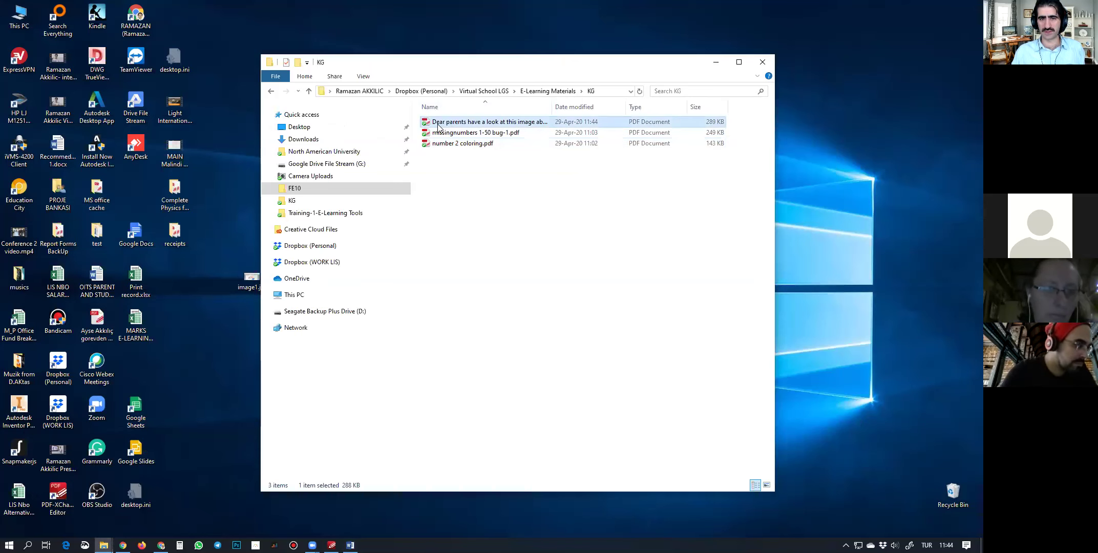
{"action": "scroll", "coordinate": [435, 272], "scroll_direction": "down", "scroll_amount": 1}
{"action": "scroll", "coordinate": [455, 271], "scroll_direction": "up", "scroll_amount": 1}
{"action": "scroll", "coordinate": [455, 271], "scroll_direction": "up", "scroll_amount": 2}
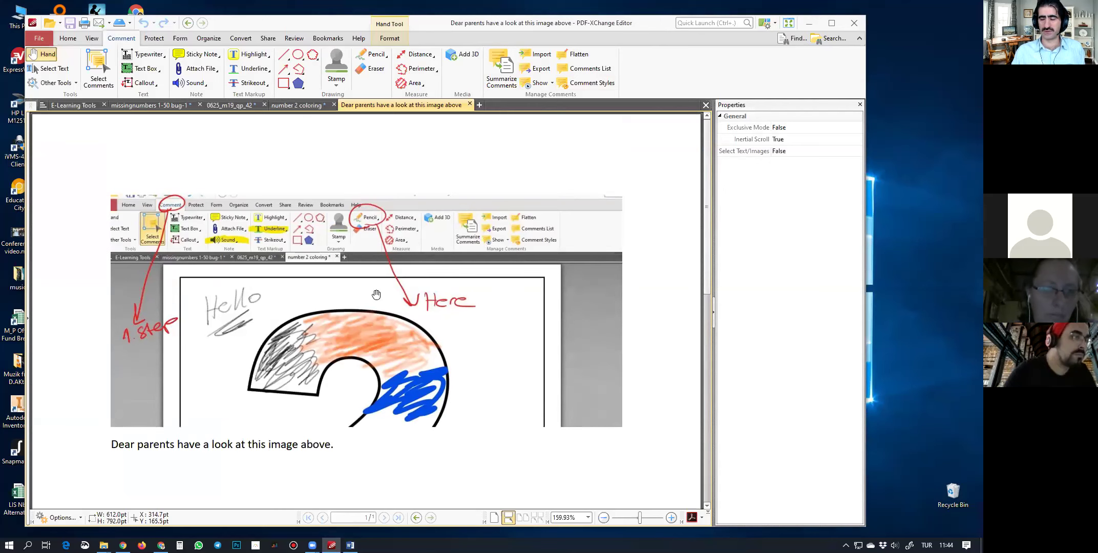
{"action": "left_click", "coordinate": [715, 316]}
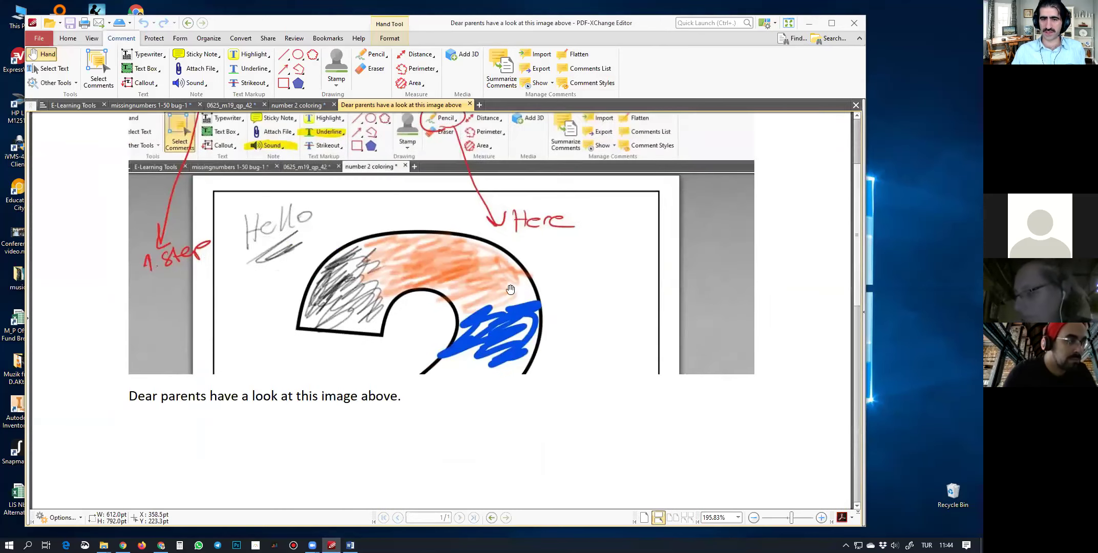
{"action": "scroll", "coordinate": [506, 286], "scroll_direction": "down", "scroll_amount": 2}
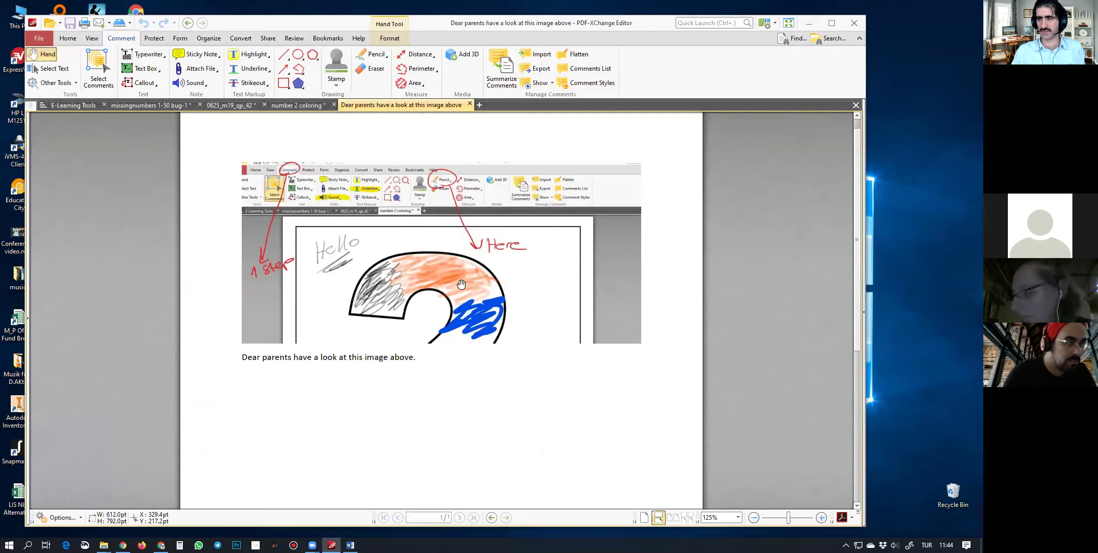
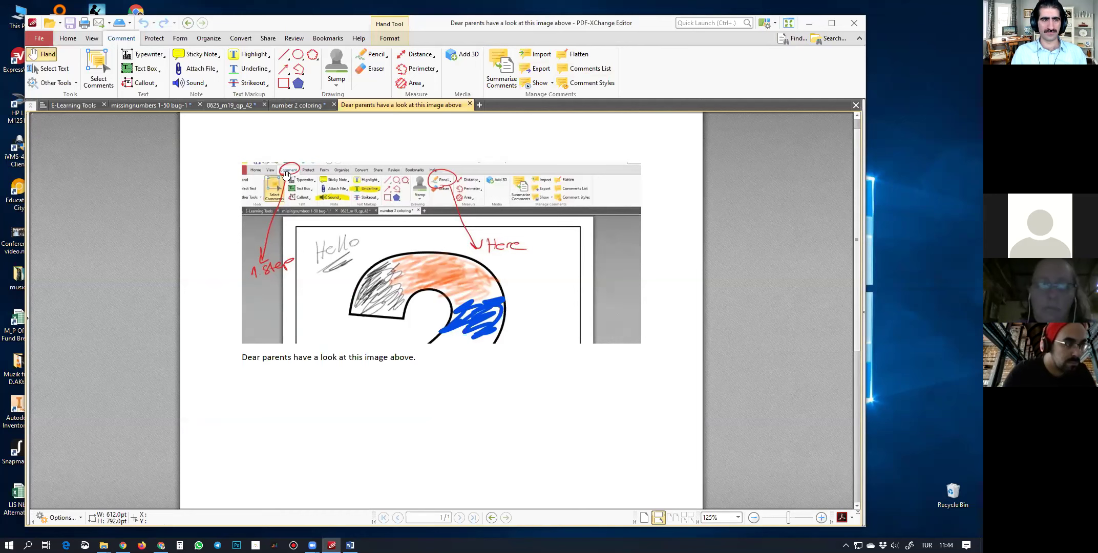
Review the PDF-XChange Editor tools and Snip & Sketch sections of the E-Learning Tools document
{"action": "left_click", "coordinate": [83, 106]}
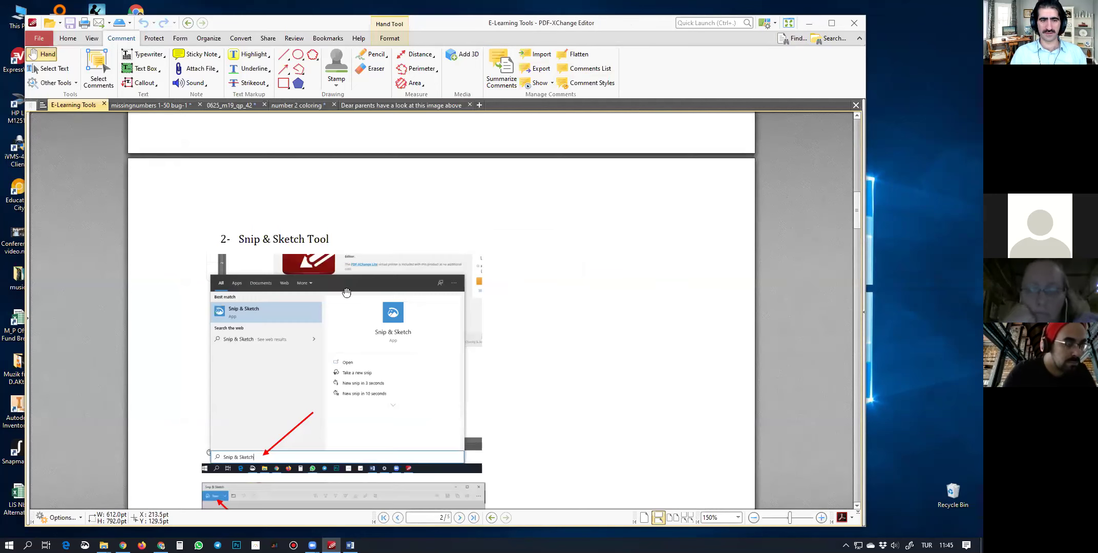
{"action": "scroll", "coordinate": [333, 302], "scroll_direction": "up", "scroll_amount": 3}
{"action": "scroll", "coordinate": [333, 302], "scroll_direction": "up", "scroll_amount": 6}
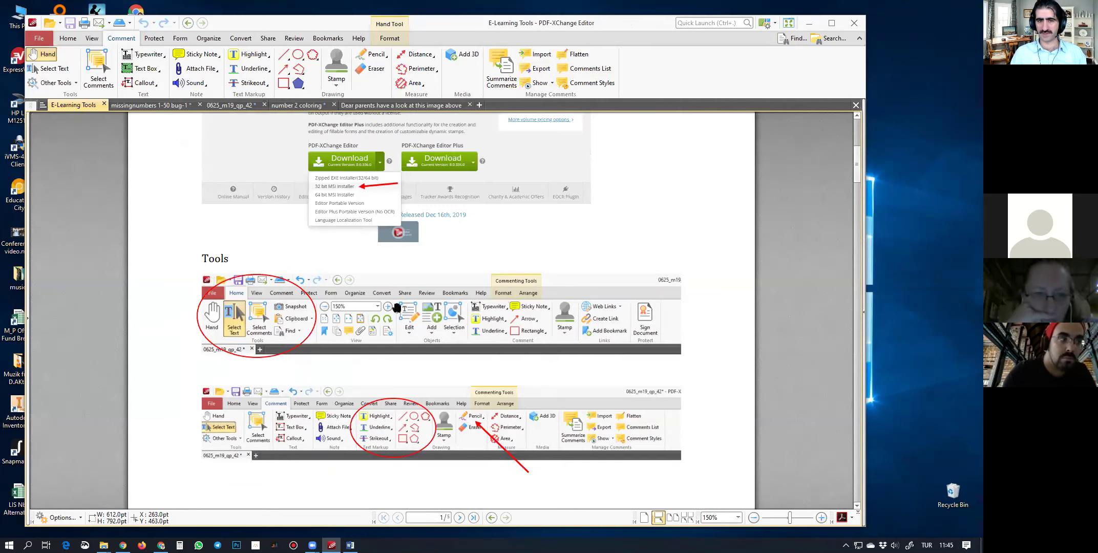
{"action": "scroll", "coordinate": [396, 308], "scroll_direction": "down", "scroll_amount": 9}
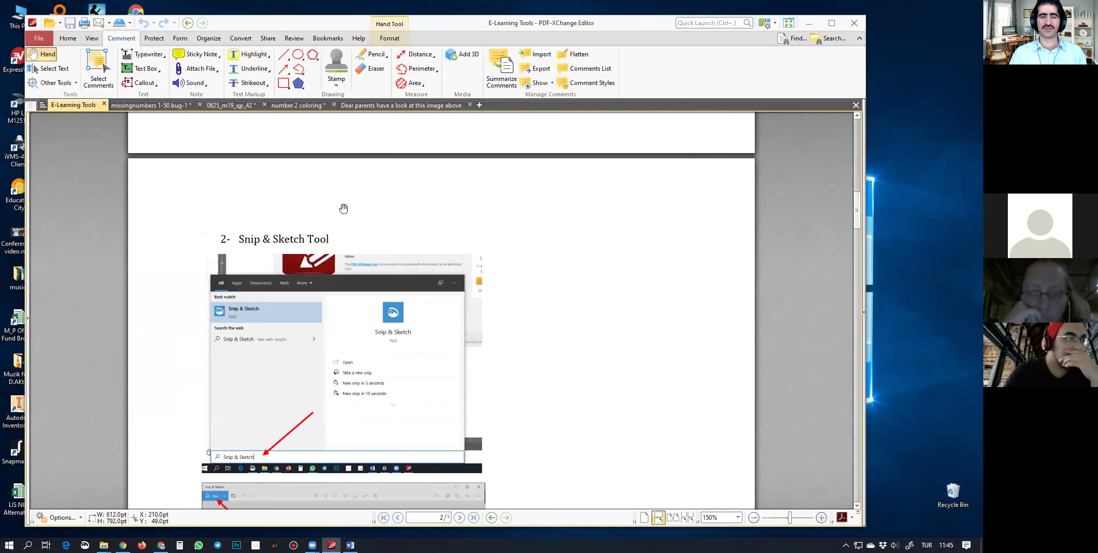
{"action": "scroll", "coordinate": [373, 216], "scroll_direction": "down", "scroll_amount": 12}
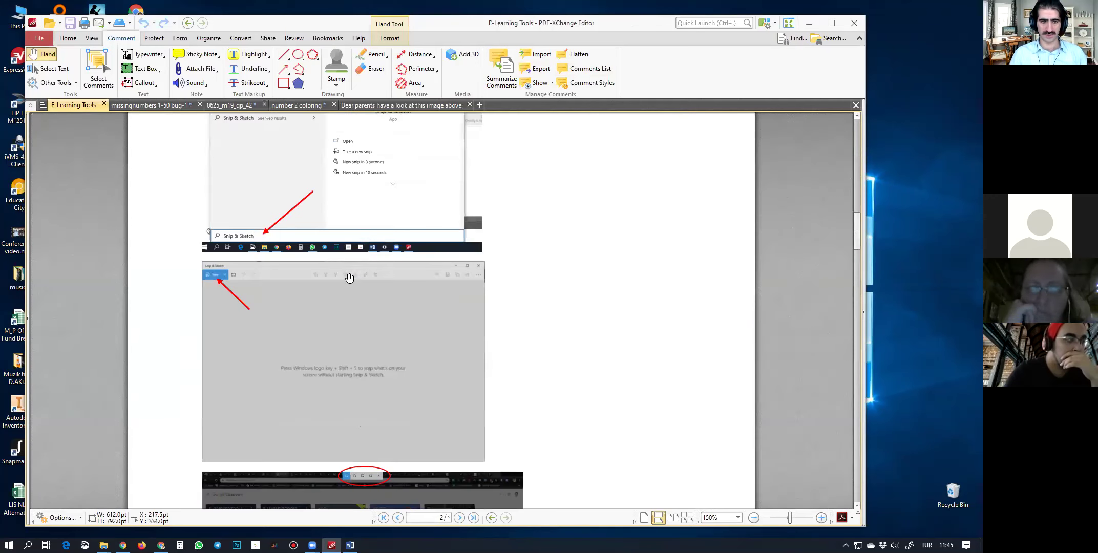
Examine the Bit Paper section of the E-Learning Tools document, including its link and whiteboard illustrations
{"action": "scroll", "coordinate": [348, 277], "scroll_direction": "down", "scroll_amount": 6}
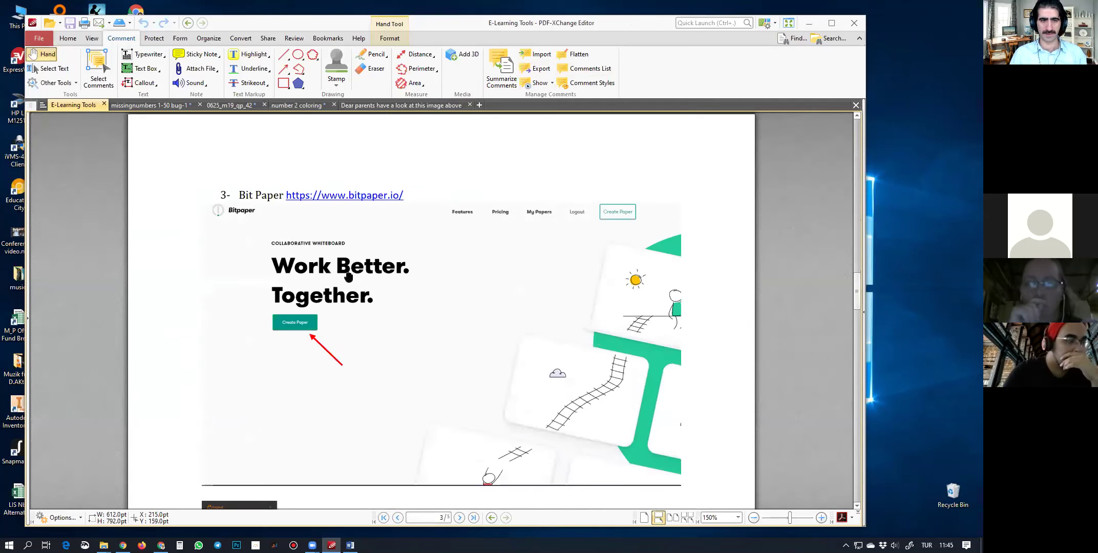
{"action": "scroll", "coordinate": [348, 278], "scroll_direction": "up", "scroll_amount": 3}
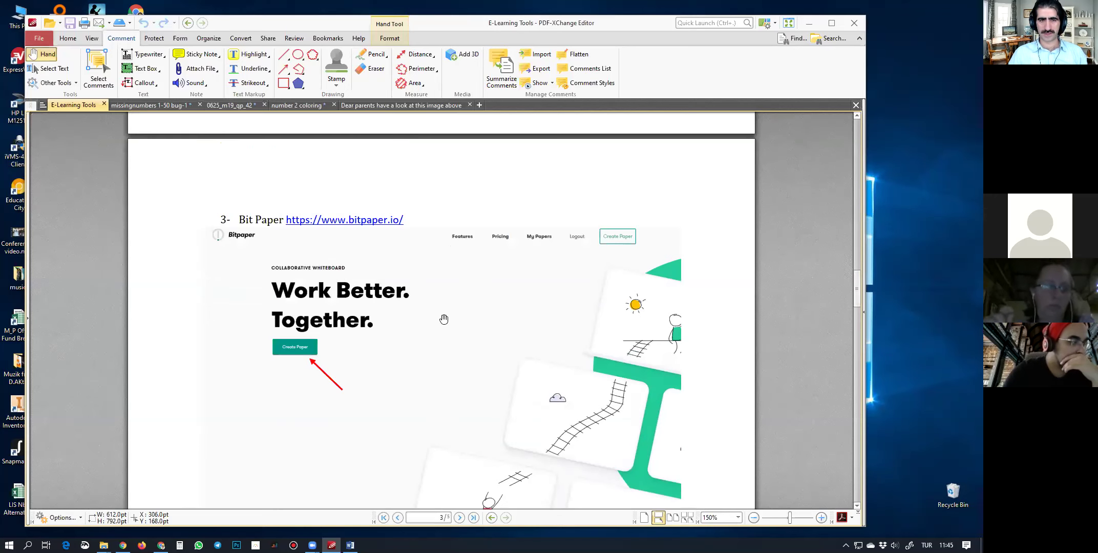
{"action": "scroll", "coordinate": [415, 302], "scroll_direction": "down", "scroll_amount": 2}
{"action": "scroll", "coordinate": [414, 302], "scroll_direction": "down", "scroll_amount": 1}
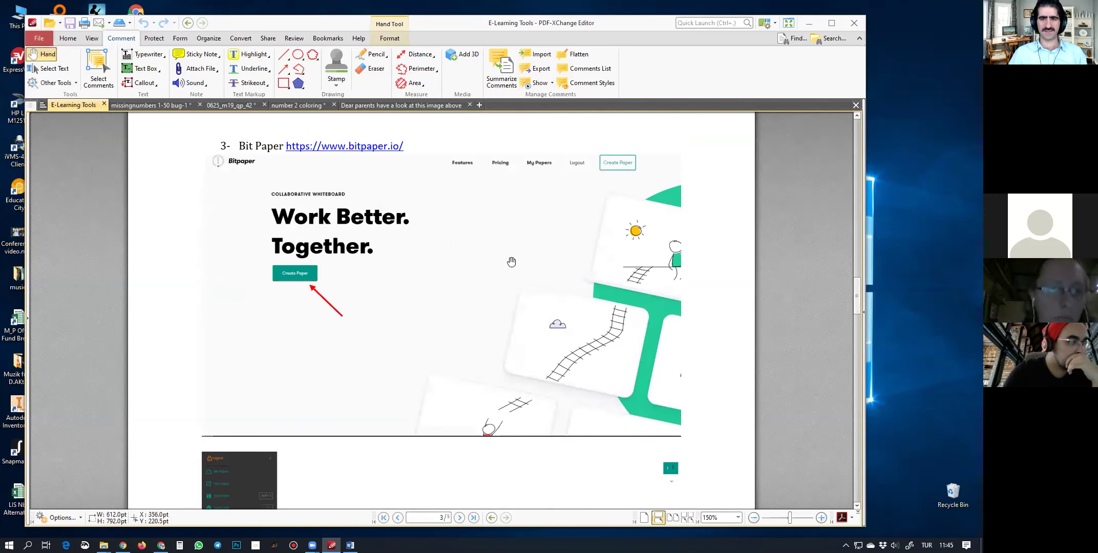
{"action": "scroll", "coordinate": [389, 293], "scroll_direction": "down", "scroll_amount": 6}
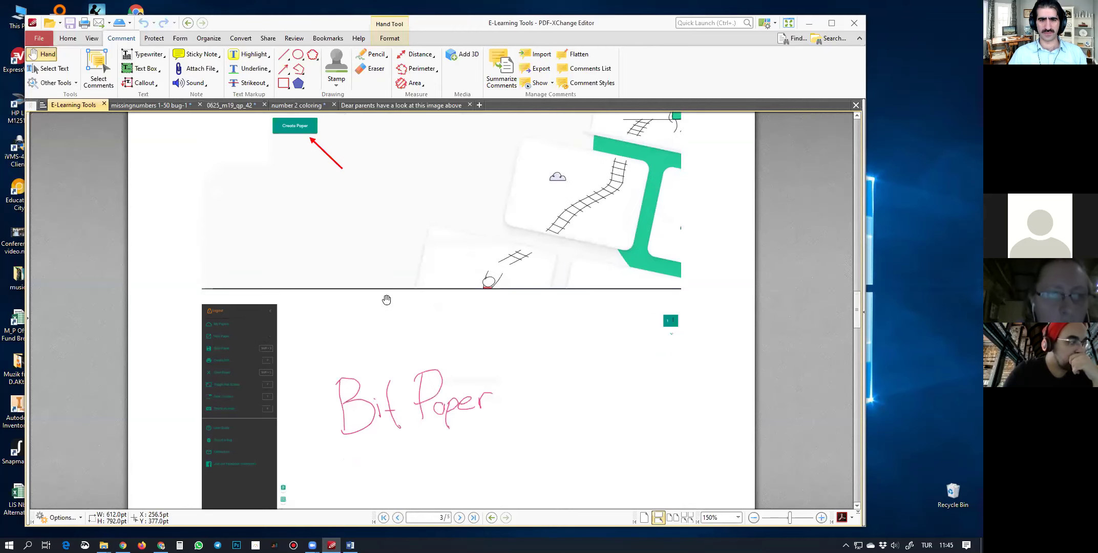
{"action": "scroll", "coordinate": [385, 296], "scroll_direction": "up", "scroll_amount": 8}
{"action": "scroll", "coordinate": [415, 329], "scroll_direction": "down", "scroll_amount": 7}
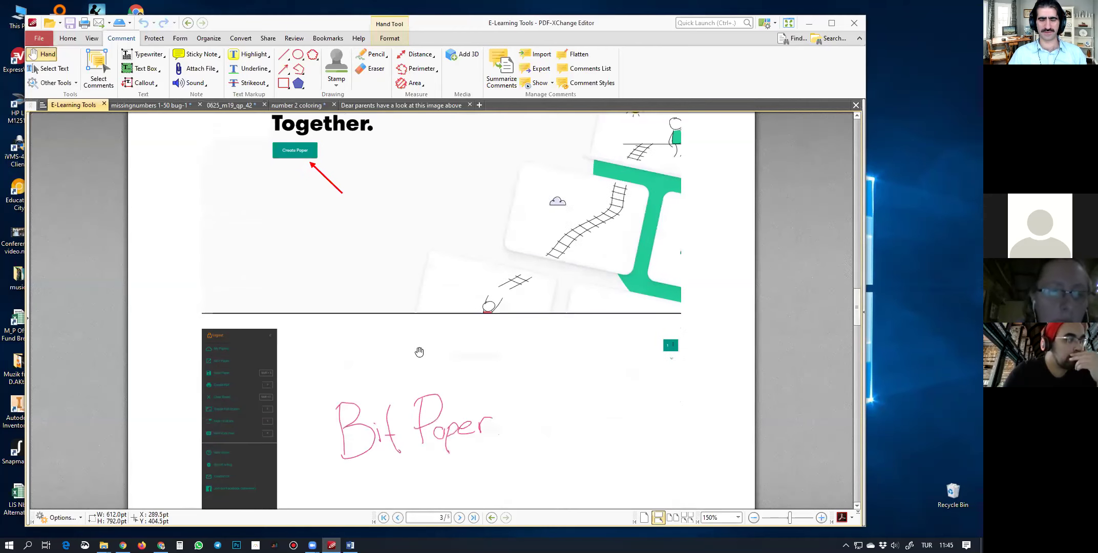
{"action": "scroll", "coordinate": [384, 292], "scroll_direction": "up", "scroll_amount": 3}
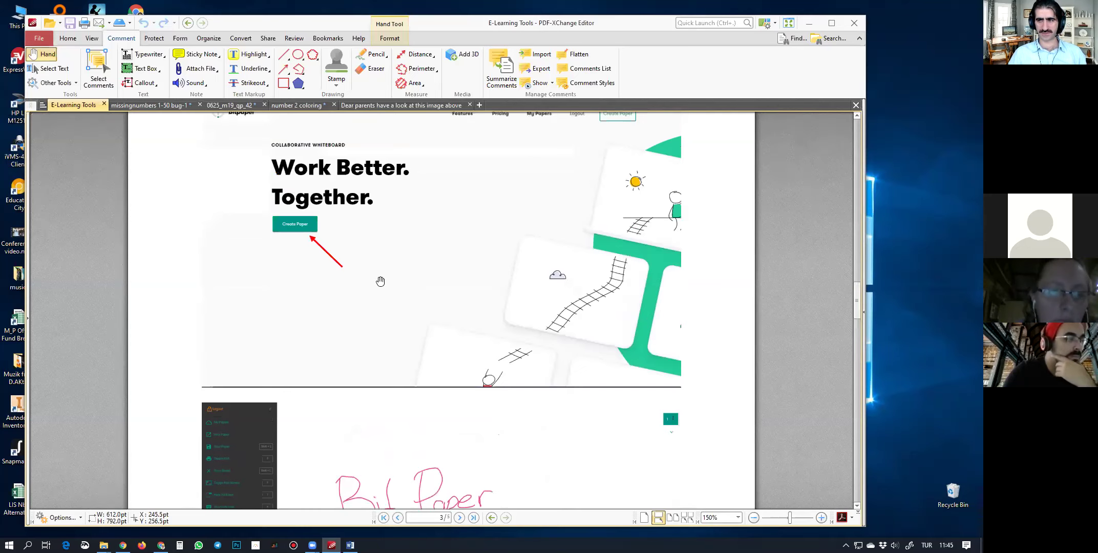
{"action": "scroll", "coordinate": [380, 282], "scroll_direction": "up", "scroll_amount": 8}
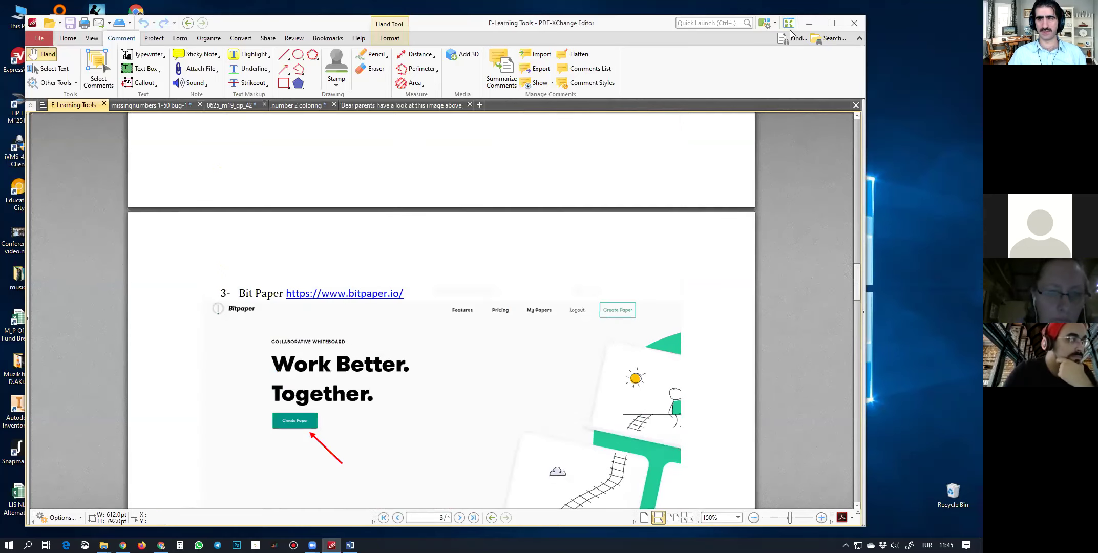
Switch to the Gmail inbox in Chrome with an enlarged window and circle the Google apps launcher in red
{"action": "left_click", "coordinate": [809, 23]}
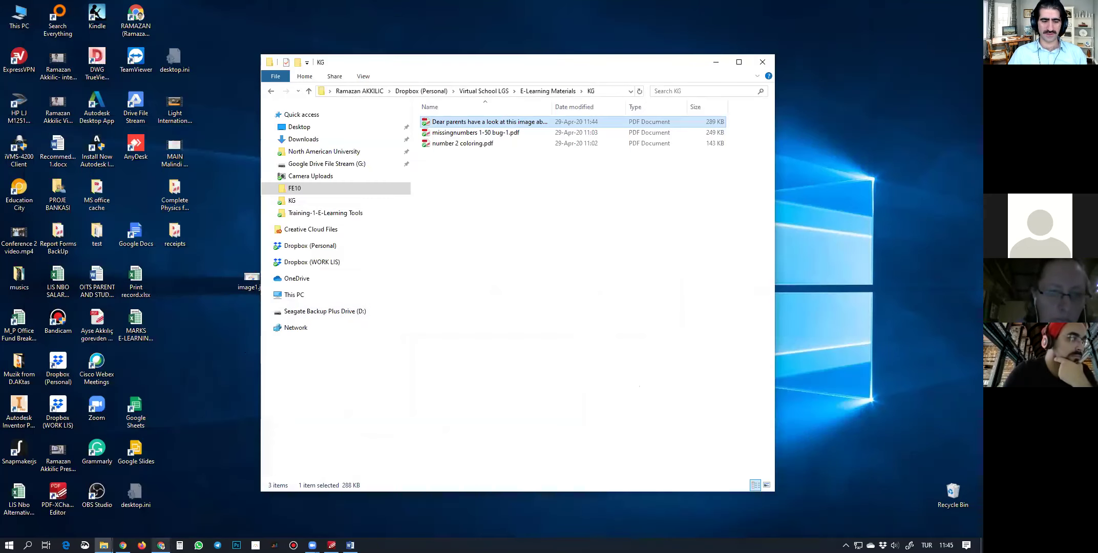
{"action": "left_click", "coordinate": [161, 545]}
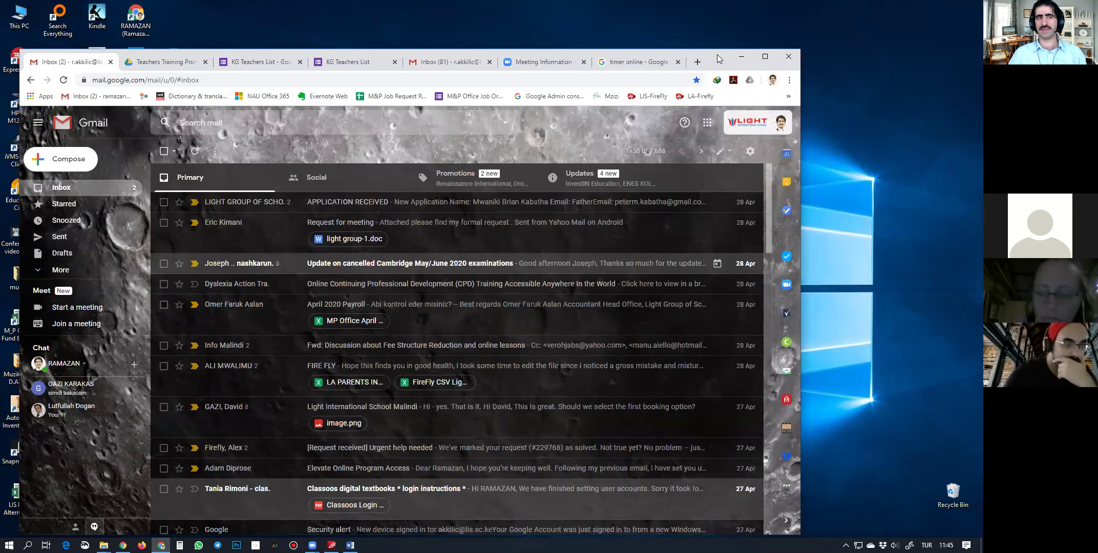
{"action": "left_click_drag", "start_coordinate": [719, 57], "coordinate": [709, 23]}
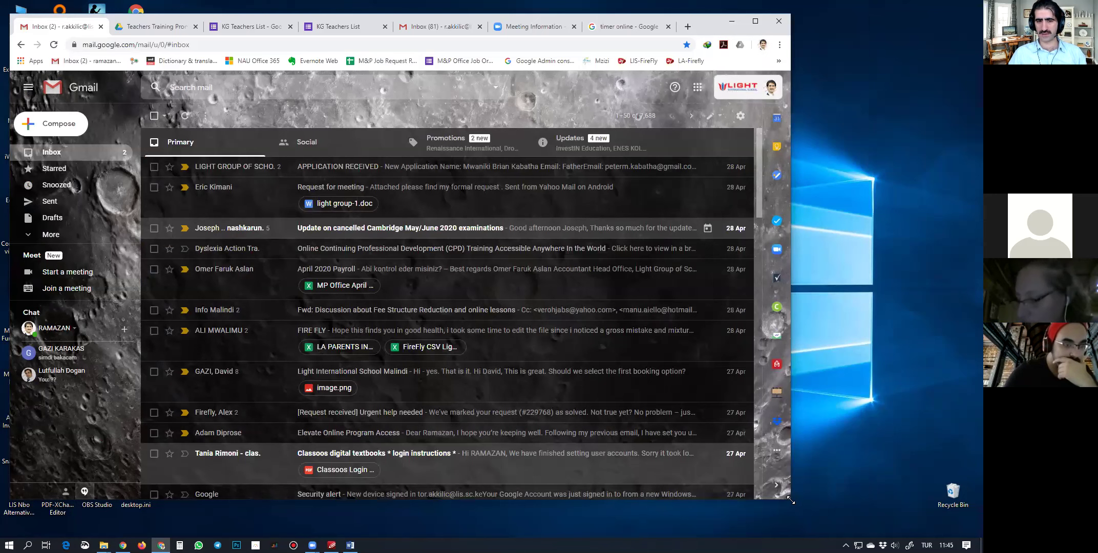
{"action": "left_click_drag", "start_coordinate": [791, 500], "coordinate": [845, 532]}
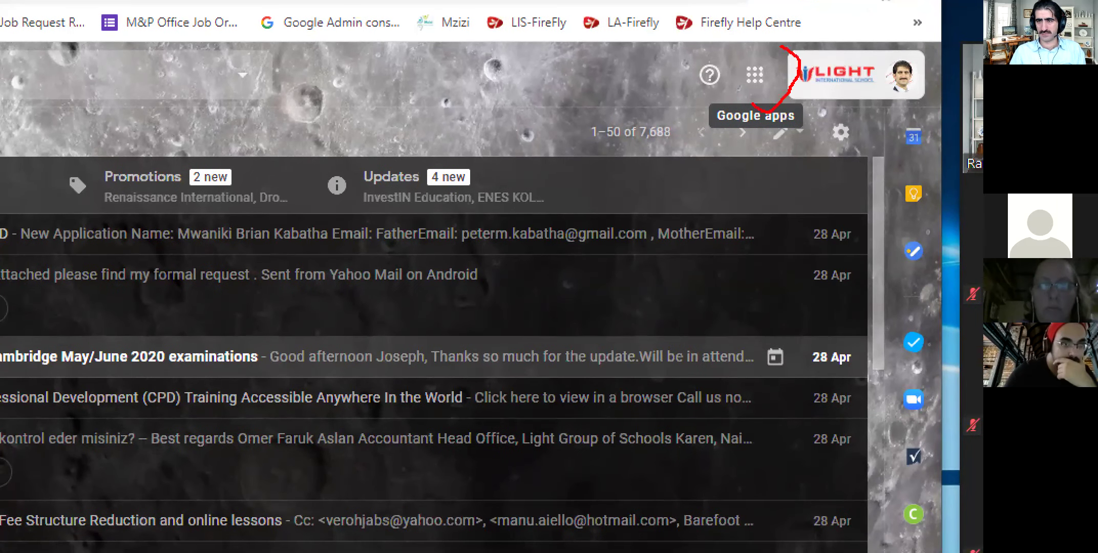
{"action": "left_click_drag", "start_coordinate": [753, 107], "coordinate": [771, 46]}
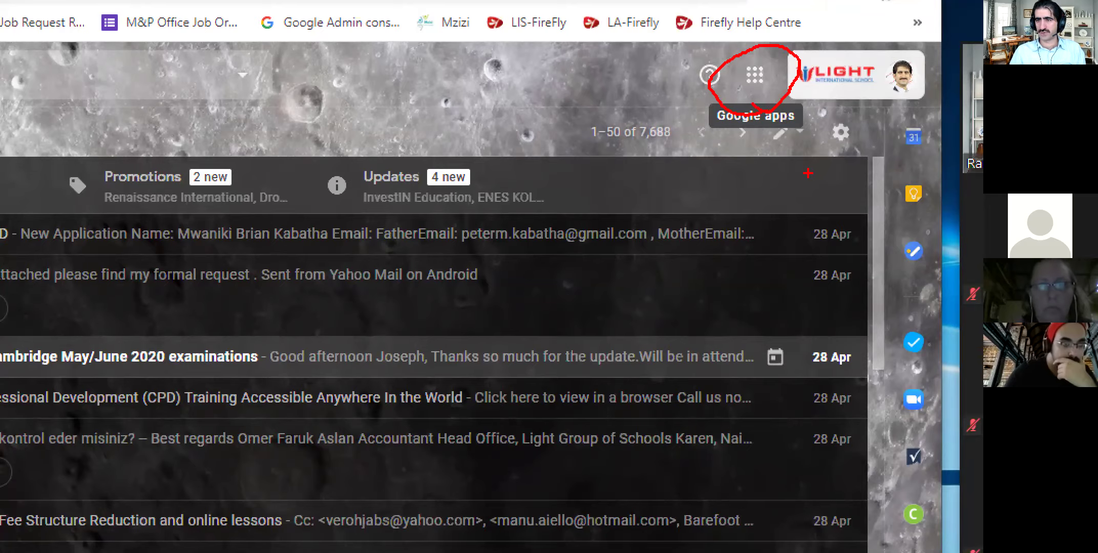
Clear the screen annotation, display the Google apps list in Gmail and circle the Drive app
{"action": "key", "text": "Escape"}
{"action": "left_click", "coordinate": [749, 88]}
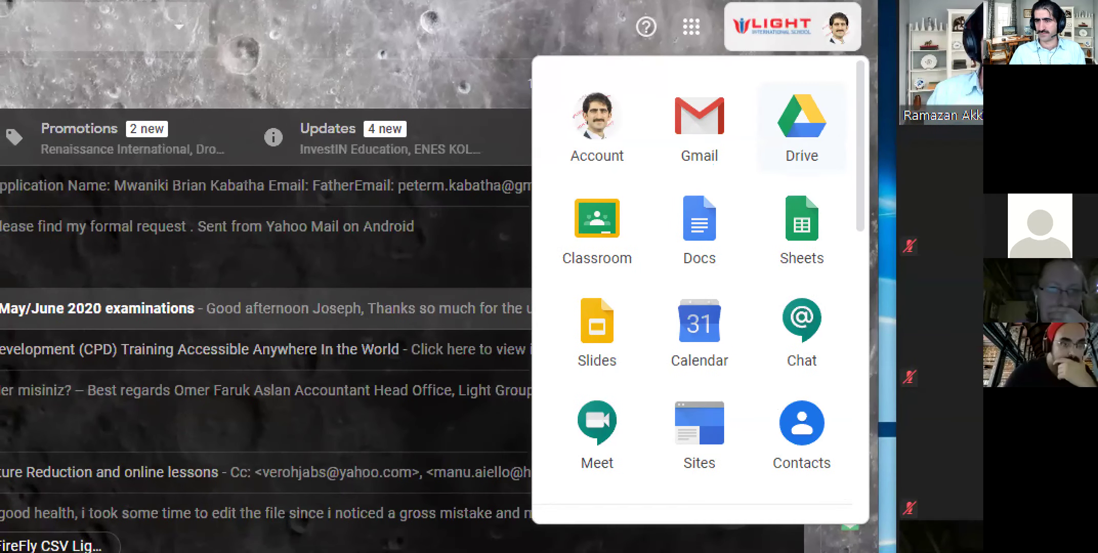
{"action": "mouse_move", "coordinate": [789, 201]}
{"action": "left_mouse_down"}
{"action": "mouse_move", "coordinate": [846, 122]}
{"action": "mouse_move", "coordinate": [757, 139]}
{"action": "mouse_move", "coordinate": [813, 203]}
{"action": "left_mouse_up"}
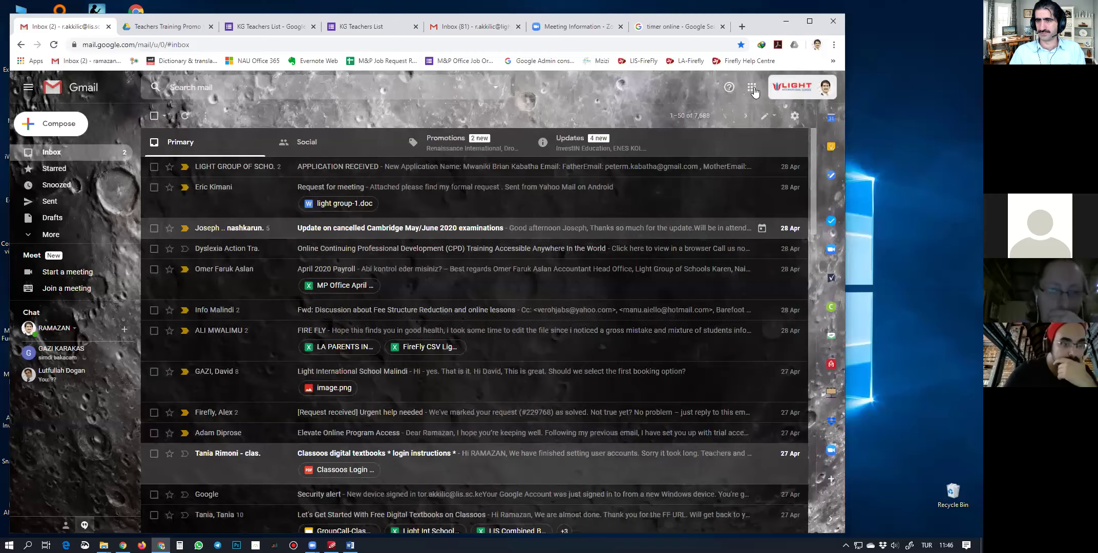
Open Google Drive from the Google apps and turn on computer notifications for shared files and important events
{"action": "left_click", "coordinate": [691, 27]}
{"action": "left_click", "coordinate": [812, 135]}
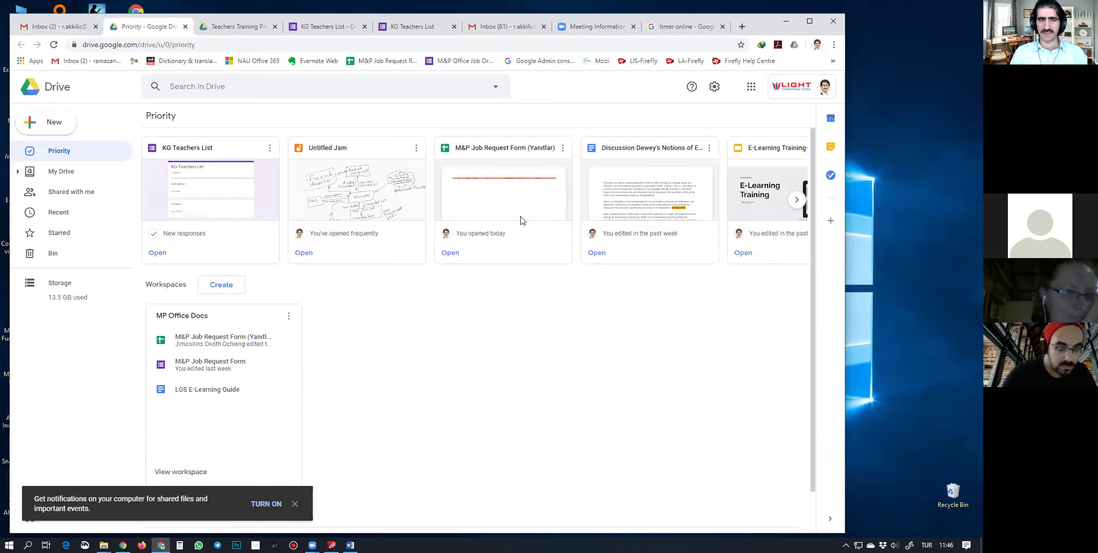
{"action": "scroll", "coordinate": [393, 329], "scroll_direction": "down", "scroll_amount": 1}
{"action": "scroll", "coordinate": [375, 338], "scroll_direction": "up", "scroll_amount": 1}
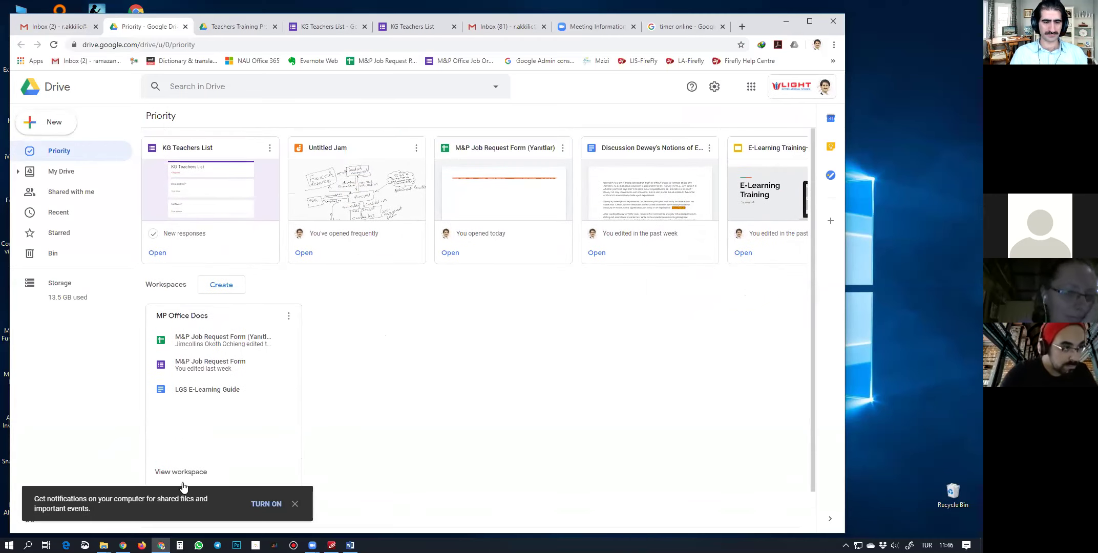
{"action": "left_click", "coordinate": [262, 504]}
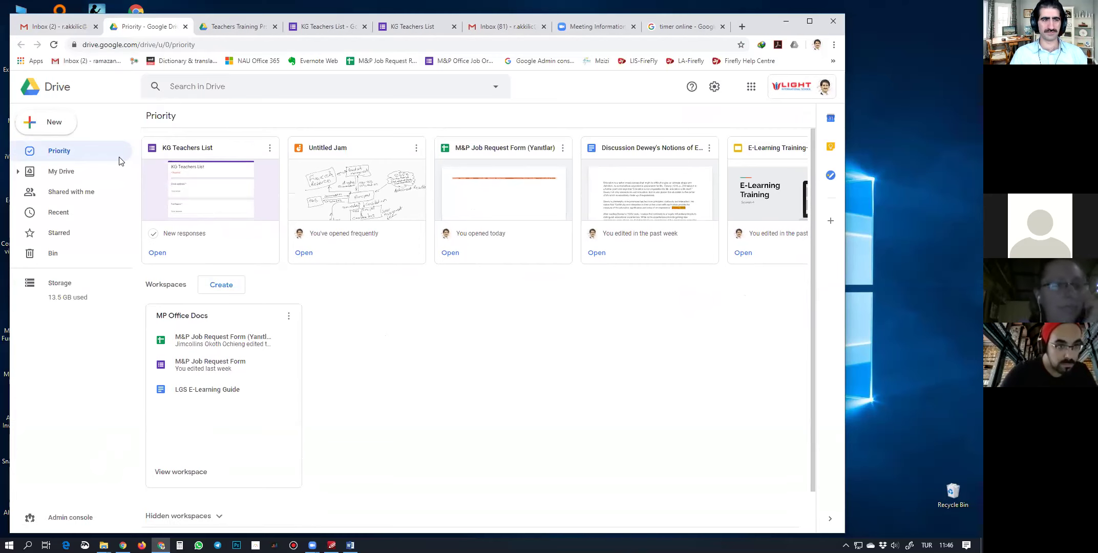
Show the additional Google file types that Drive can create and circle Google Jamboard in red
{"action": "left_click", "coordinate": [38, 130]}
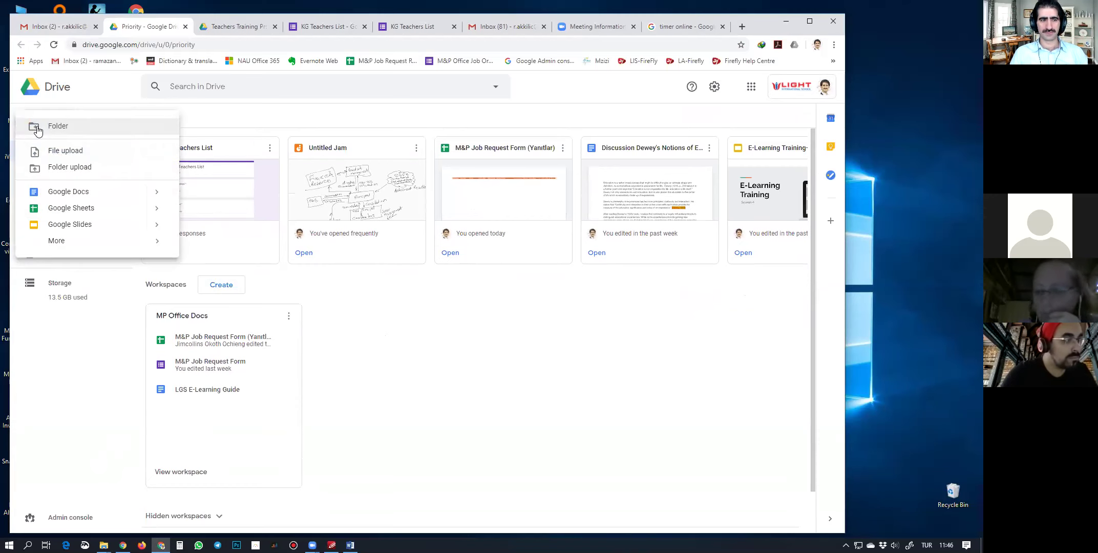
{"action": "mouse_move", "coordinate": [66, 245]}
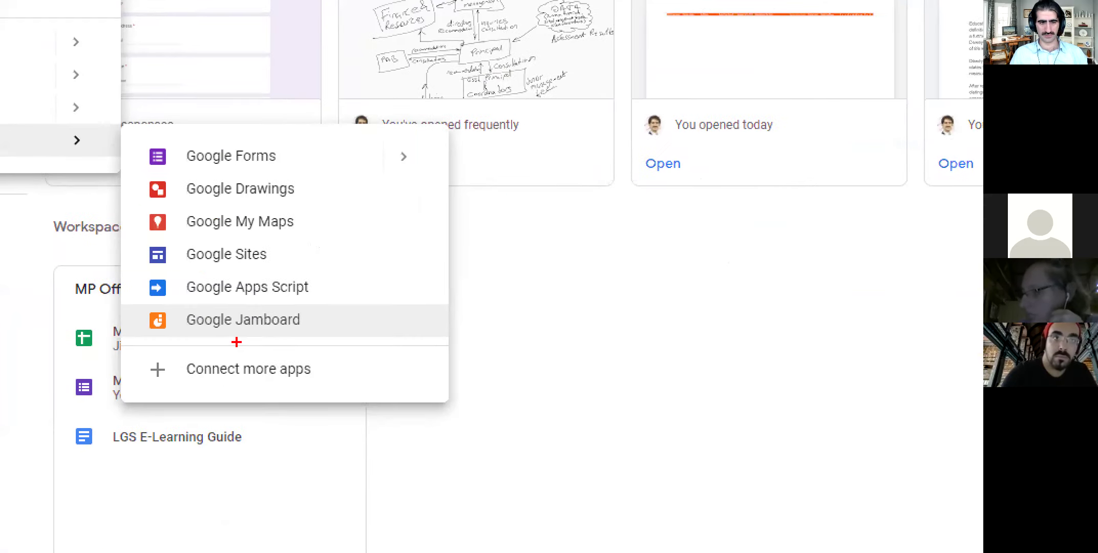
{"action": "mouse_move", "coordinate": [220, 348]}
{"action": "left_mouse_down"}
{"action": "mouse_move", "coordinate": [273, 345]}
{"action": "mouse_move", "coordinate": [134, 226]}
{"action": "mouse_move", "coordinate": [261, 361]}
{"action": "mouse_move", "coordinate": [291, 355]}
{"action": "left_mouse_up"}
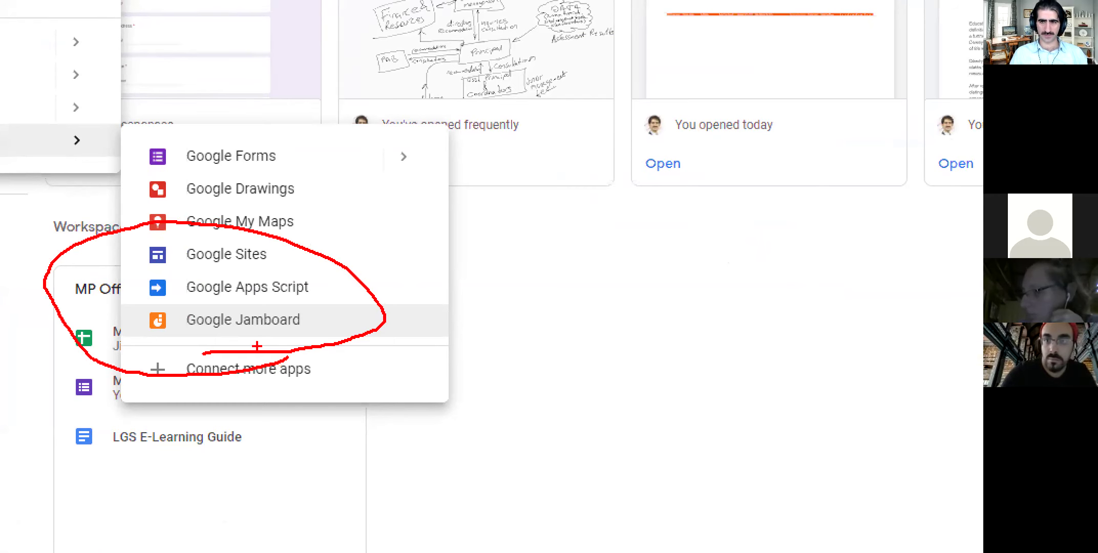
{"action": "left_click", "coordinate": [76, 182]}
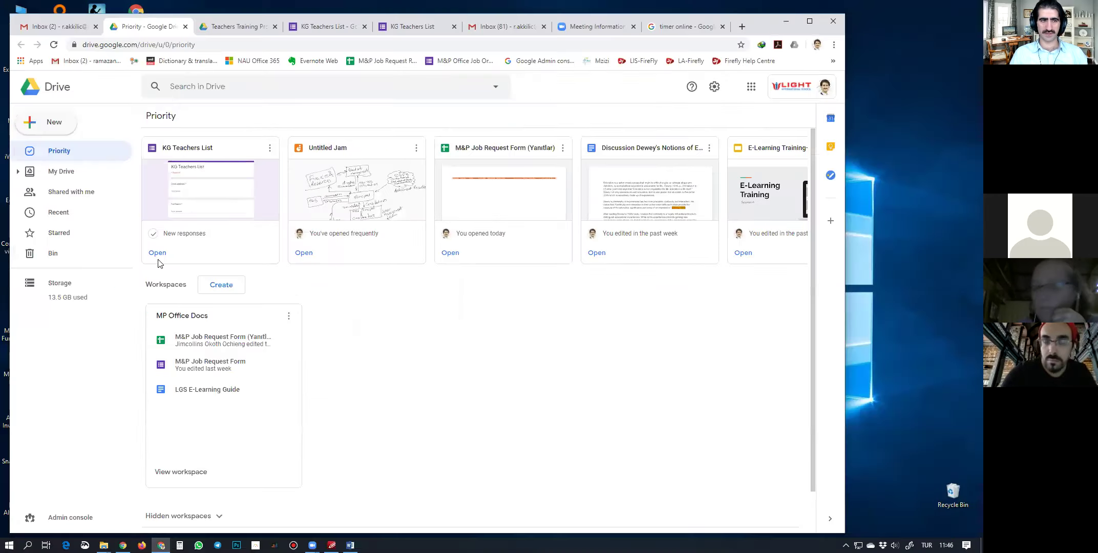
Create a new Google Jamboard file from Drive
{"action": "left_click", "coordinate": [56, 126]}
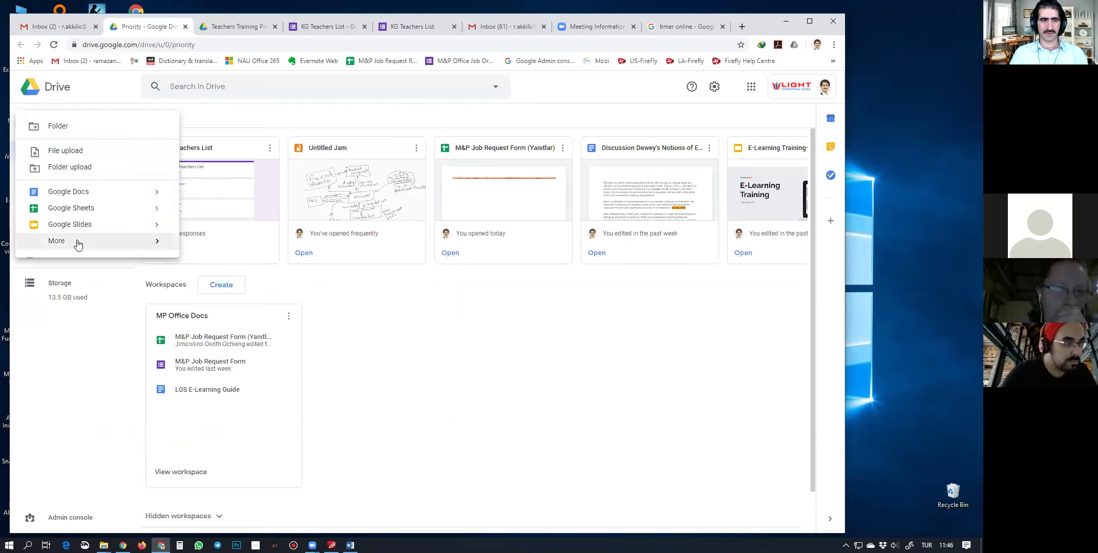
{"action": "mouse_move", "coordinate": [119, 247]}
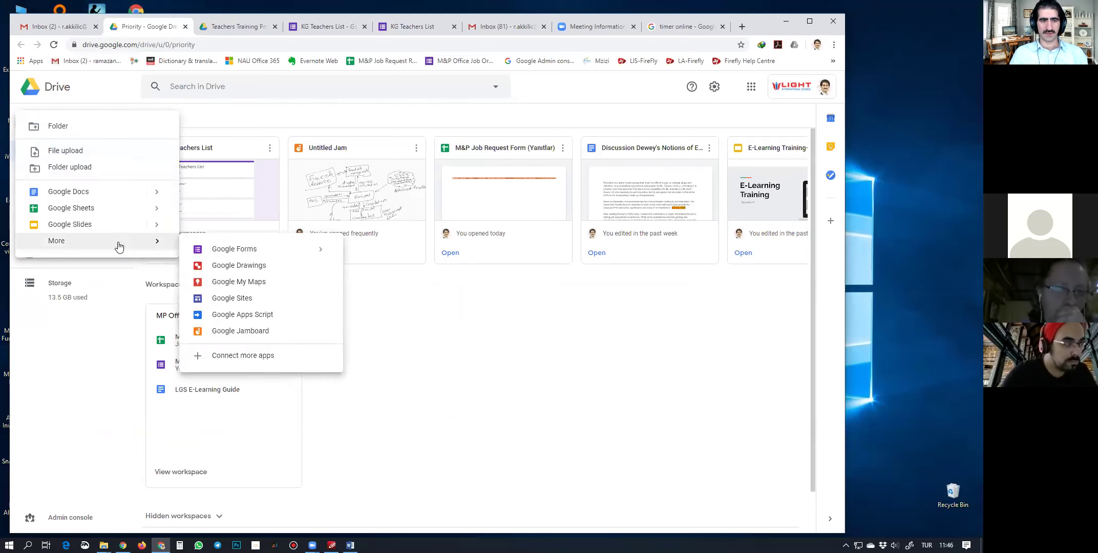
{"action": "left_click", "coordinate": [231, 334]}
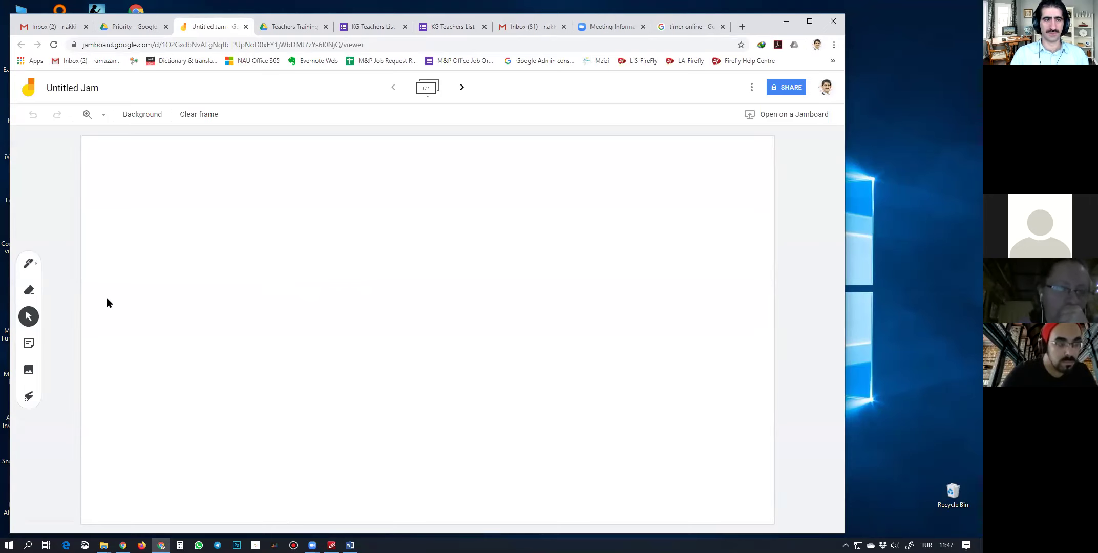
Draw a stick figure with the yellow pen on the blank frame and a cloud outline beside its head
{"action": "left_click", "coordinate": [6, 263]}
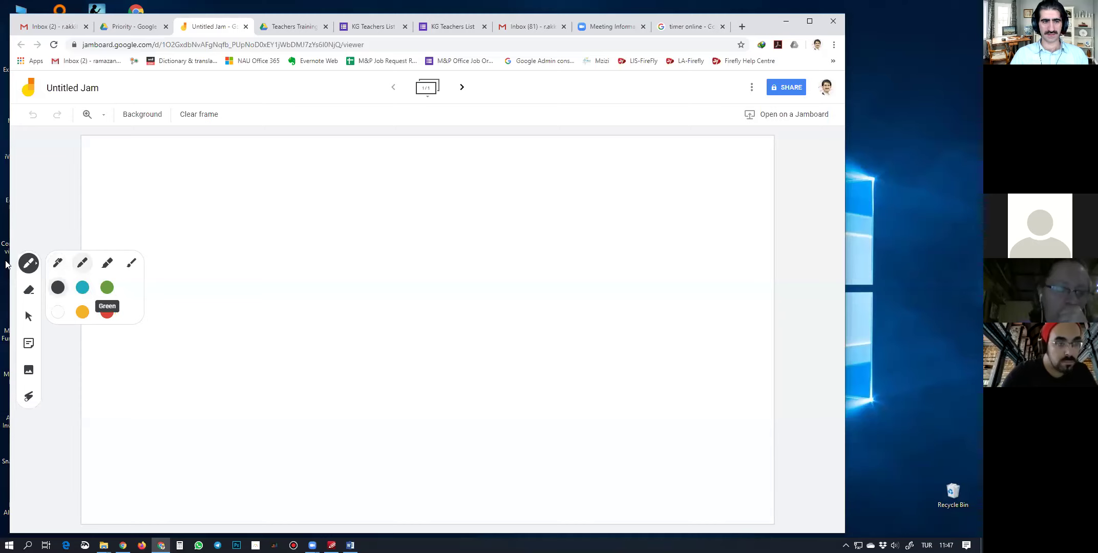
{"action": "left_click", "coordinate": [82, 312]}
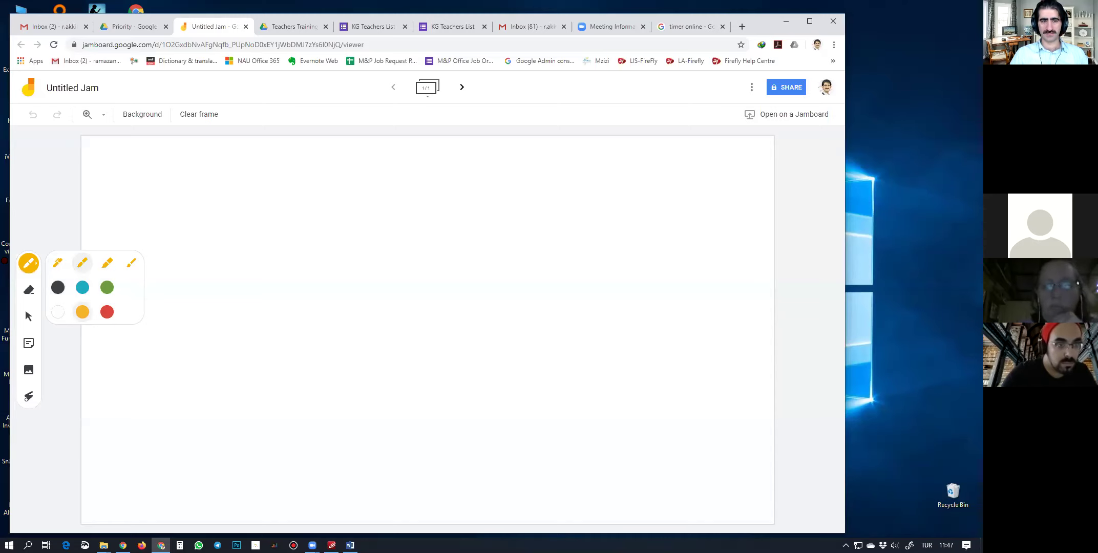
{"action": "mouse_move", "coordinate": [254, 193]}
{"action": "left_mouse_down"}
{"action": "mouse_move", "coordinate": [245, 252]}
{"action": "mouse_move", "coordinate": [271, 205]}
{"action": "left_mouse_up"}
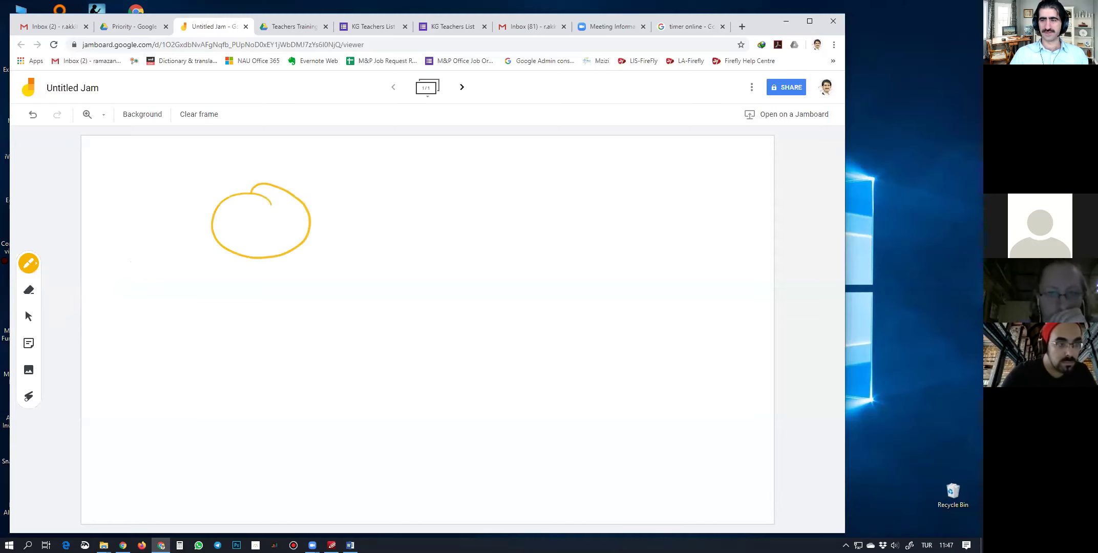
{"action": "left_click_drag", "start_coordinate": [263, 259], "coordinate": [253, 439]}
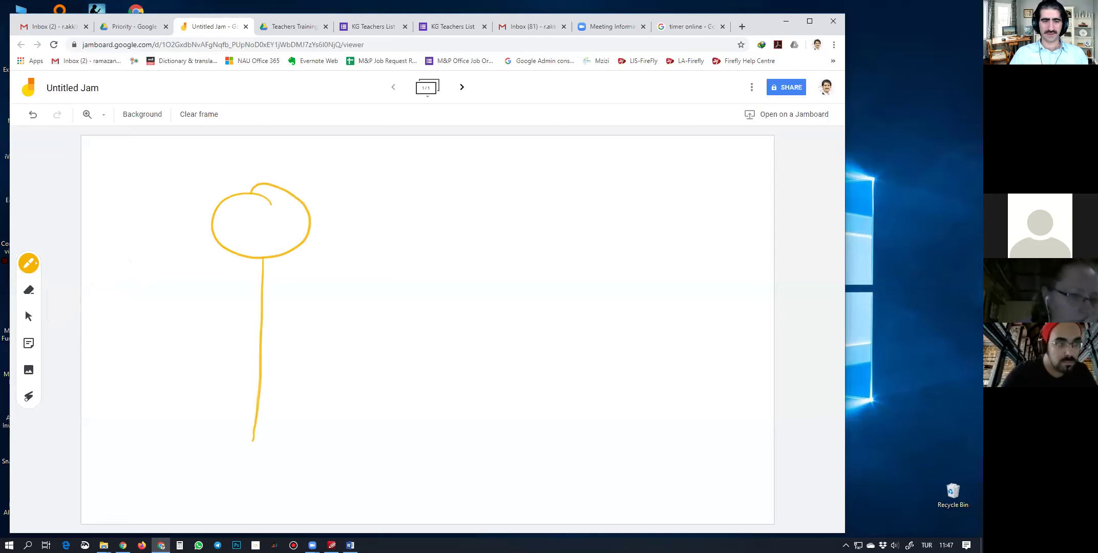
{"action": "left_click_drag", "start_coordinate": [263, 293], "coordinate": [221, 333]}
{"action": "left_click_drag", "start_coordinate": [263, 298], "coordinate": [338, 351]}
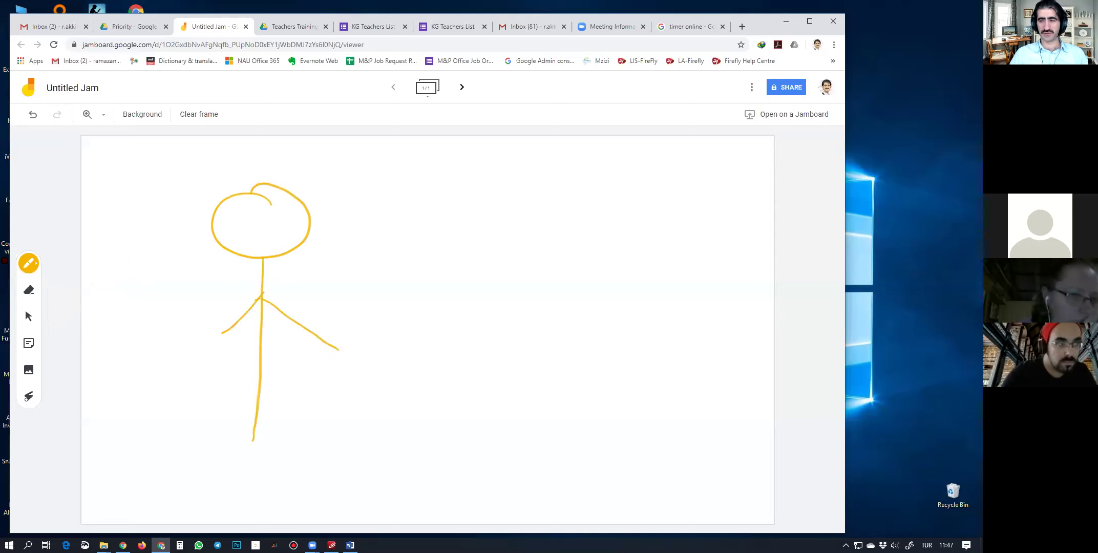
{"action": "mouse_move", "coordinate": [260, 418]}
{"action": "left_mouse_down"}
{"action": "mouse_move", "coordinate": [189, 470]}
{"action": "mouse_move", "coordinate": [312, 481]}
{"action": "left_mouse_up"}
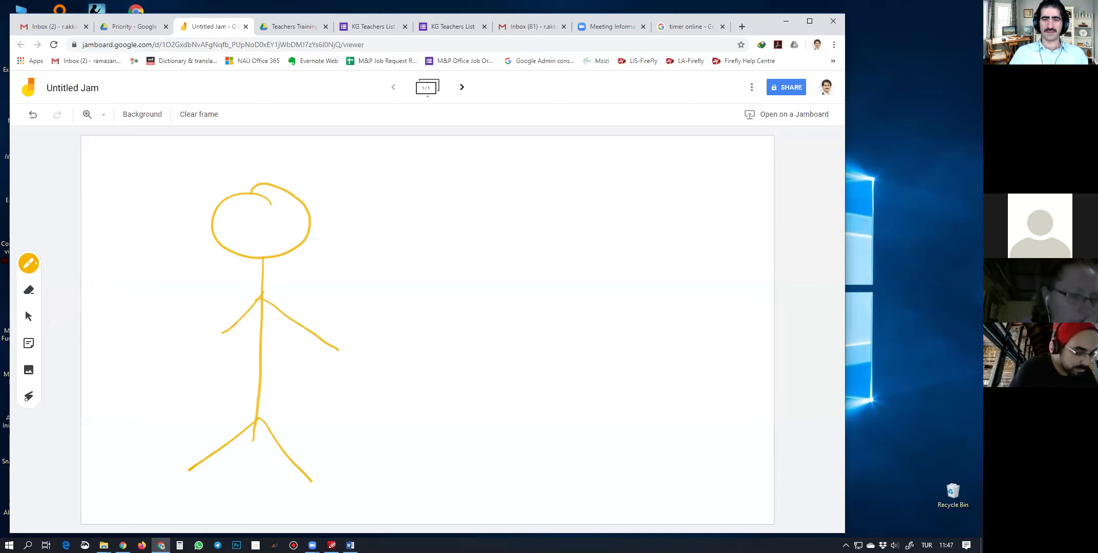
{"action": "mouse_move", "coordinate": [385, 146]}
{"action": "left_mouse_down"}
{"action": "mouse_move", "coordinate": [366, 165]}
{"action": "mouse_move", "coordinate": [400, 226]}
{"action": "left_mouse_up"}
{"action": "mouse_move", "coordinate": [382, 147]}
{"action": "left_mouse_down"}
{"action": "mouse_move", "coordinate": [467, 151]}
{"action": "mouse_move", "coordinate": [517, 202]}
{"action": "mouse_move", "coordinate": [405, 212]}
{"action": "left_mouse_up"}
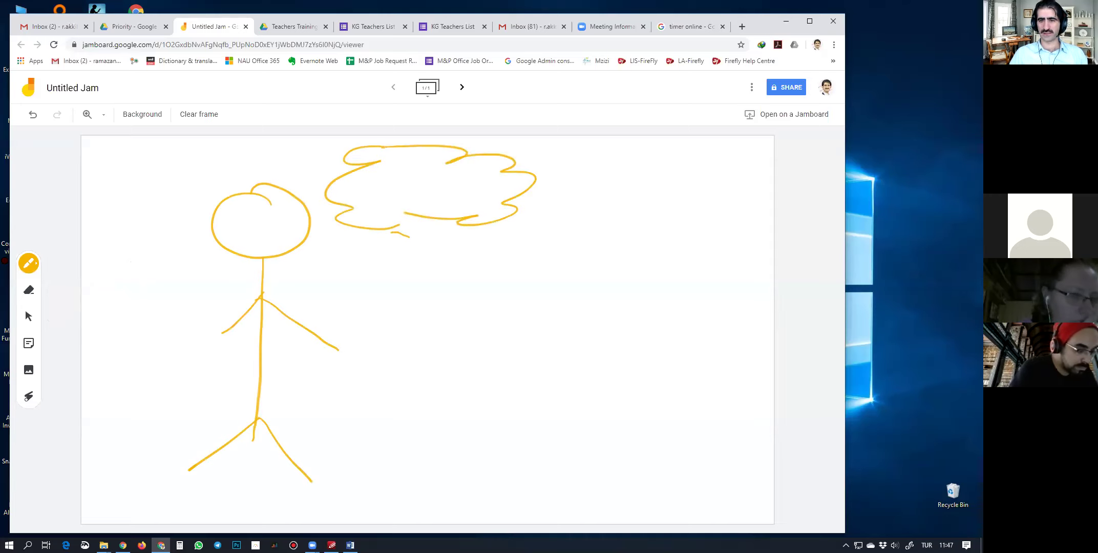
Draw a smiling sun with eyes, nose and rays in red near the frame's upper right corner
{"action": "left_click", "coordinate": [29, 263]}
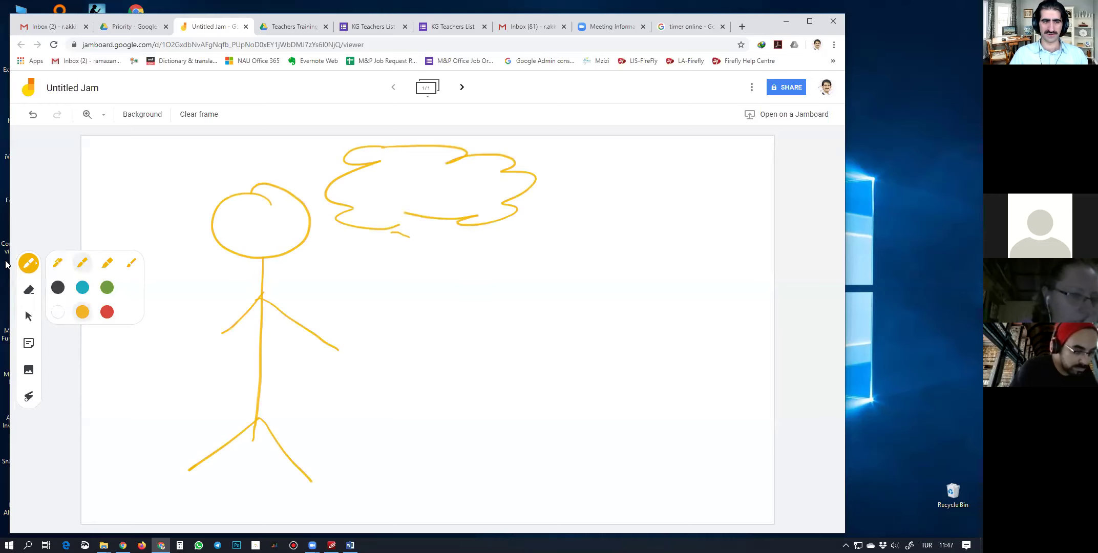
{"action": "left_click", "coordinate": [107, 312]}
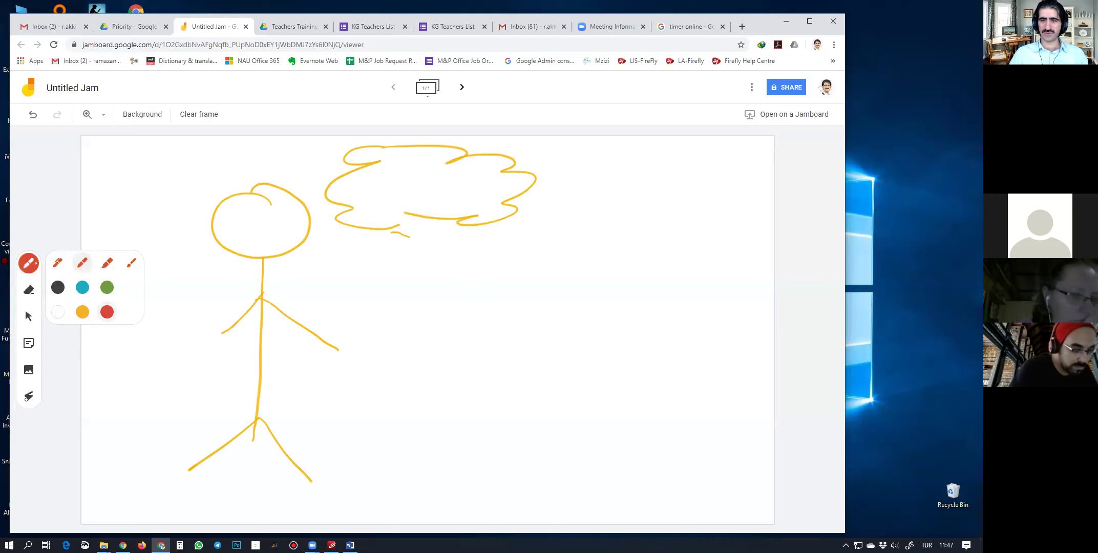
{"action": "mouse_move", "coordinate": [620, 176]}
{"action": "left_mouse_down"}
{"action": "mouse_move", "coordinate": [576, 178]}
{"action": "mouse_move", "coordinate": [661, 150]}
{"action": "mouse_move", "coordinate": [602, 184]}
{"action": "left_mouse_up"}
{"action": "left_click_drag", "start_coordinate": [729, 168], "coordinate": [769, 151]}
{"action": "mouse_move", "coordinate": [603, 177]}
{"action": "left_mouse_down"}
{"action": "mouse_move", "coordinate": [571, 151]}
{"action": "mouse_move", "coordinate": [537, 144]}
{"action": "left_mouse_up"}
{"action": "mouse_move", "coordinate": [616, 192]}
{"action": "left_mouse_down"}
{"action": "mouse_move", "coordinate": [623, 210]}
{"action": "mouse_move", "coordinate": [608, 190]}
{"action": "left_mouse_up"}
{"action": "mouse_move", "coordinate": [687, 203]}
{"action": "left_mouse_down"}
{"action": "mouse_move", "coordinate": [698, 201]}
{"action": "mouse_move", "coordinate": [662, 194]}
{"action": "left_mouse_up"}
{"action": "left_click_drag", "start_coordinate": [624, 231], "coordinate": [666, 224]}
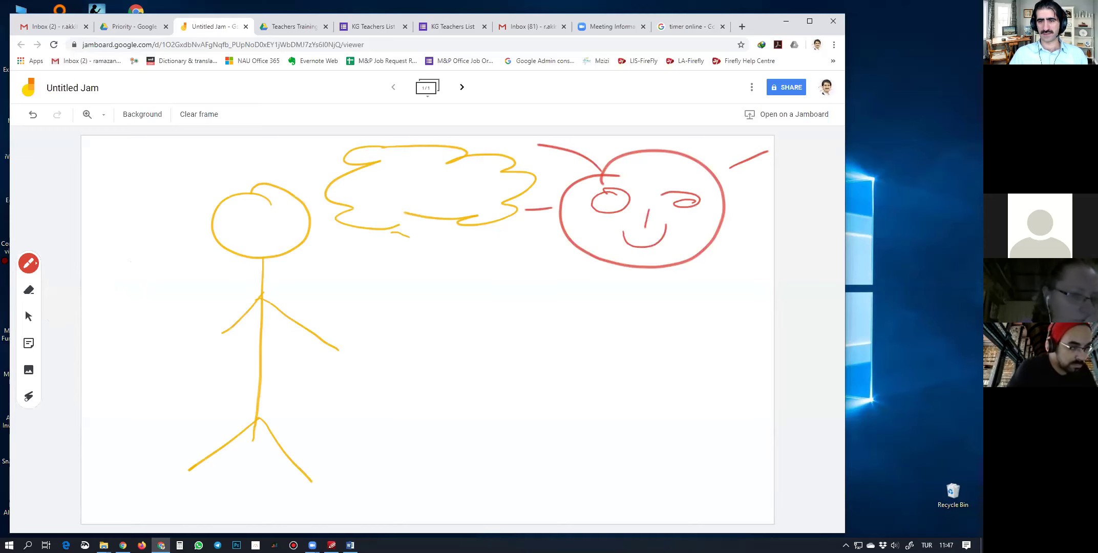
{"action": "left_click_drag", "start_coordinate": [517, 222], "coordinate": [562, 226]}
{"action": "left_click_drag", "start_coordinate": [711, 239], "coordinate": [734, 245]}
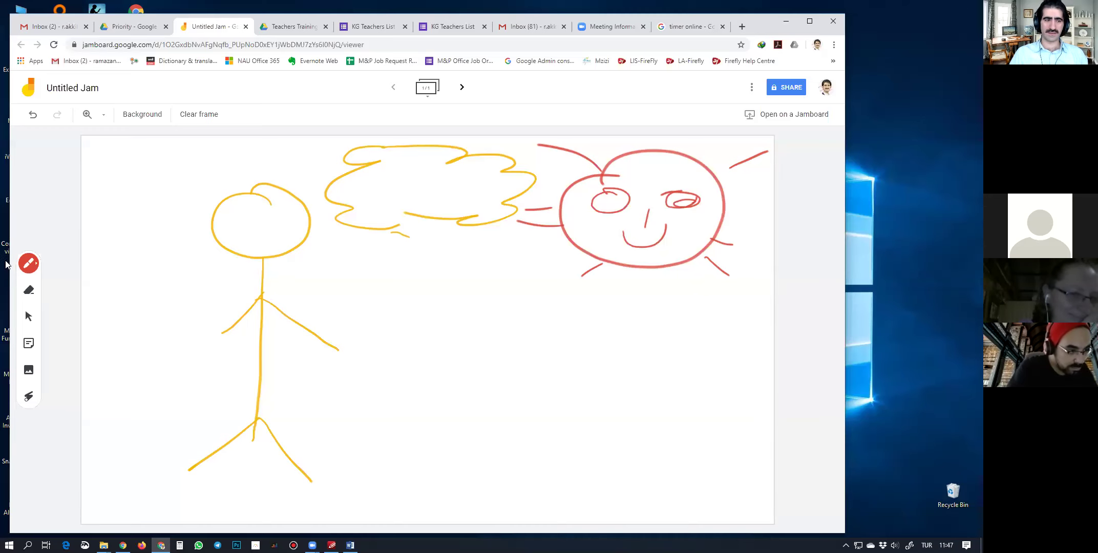
Switch the pen to green and draw a branching plant beside the stick figure, plus a curly line below the sun
{"action": "left_click", "coordinate": [29, 263]}
{"action": "left_click", "coordinate": [82, 287]}
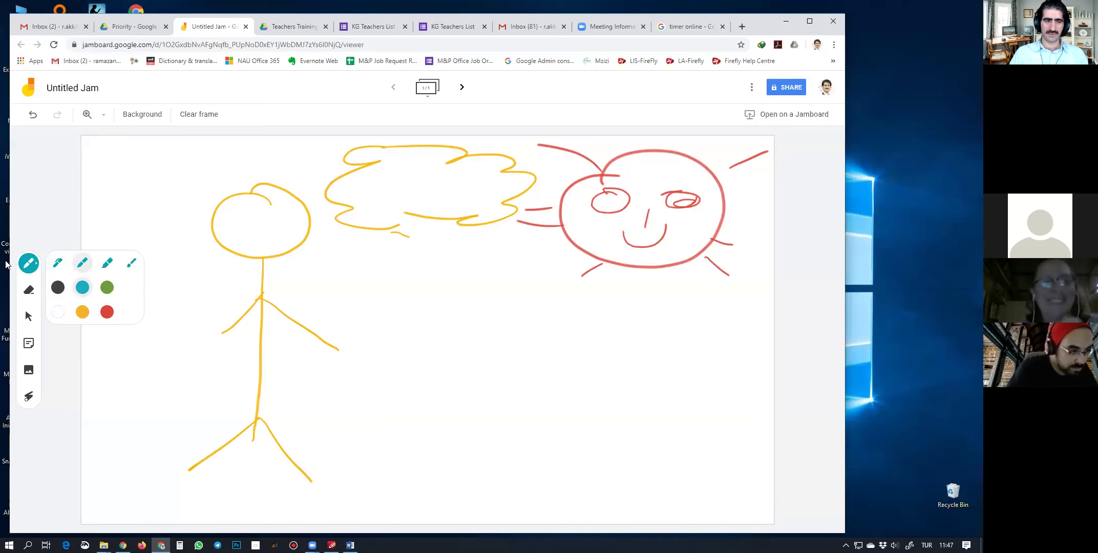
{"action": "left_click", "coordinate": [107, 288]}
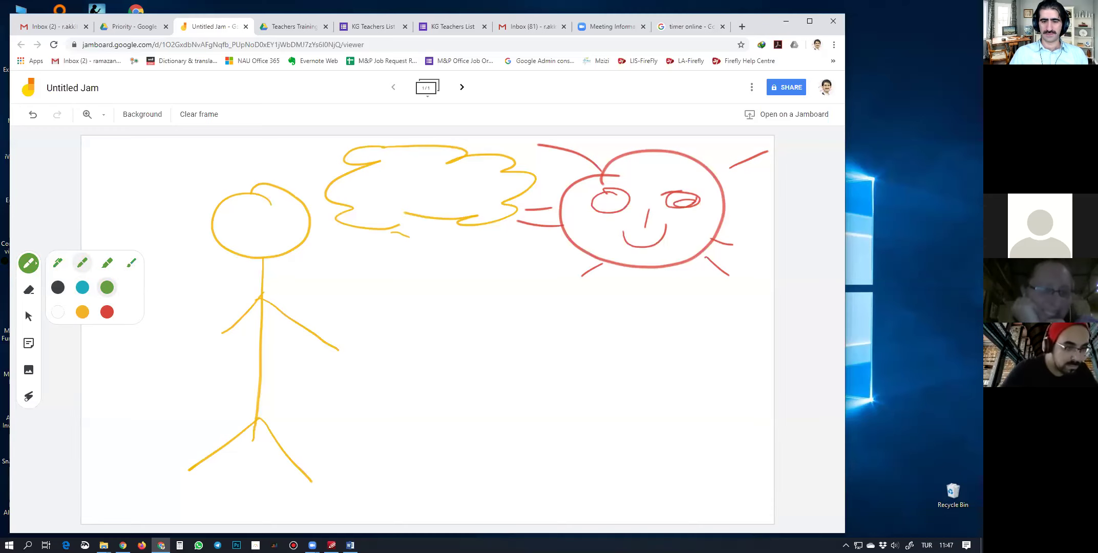
{"action": "left_click_drag", "start_coordinate": [459, 337], "coordinate": [450, 493]}
{"action": "left_click_drag", "start_coordinate": [407, 269], "coordinate": [434, 324]}
{"action": "left_click_drag", "start_coordinate": [468, 369], "coordinate": [520, 271]}
{"action": "left_click_drag", "start_coordinate": [399, 329], "coordinate": [445, 378]}
{"action": "left_click_drag", "start_coordinate": [454, 268], "coordinate": [456, 324]}
{"action": "left_click_drag", "start_coordinate": [472, 388], "coordinate": [564, 333]}
{"action": "mouse_move", "coordinate": [400, 378]}
{"action": "left_mouse_down"}
{"action": "mouse_move", "coordinate": [451, 424]}
{"action": "mouse_move", "coordinate": [542, 368]}
{"action": "left_mouse_up"}
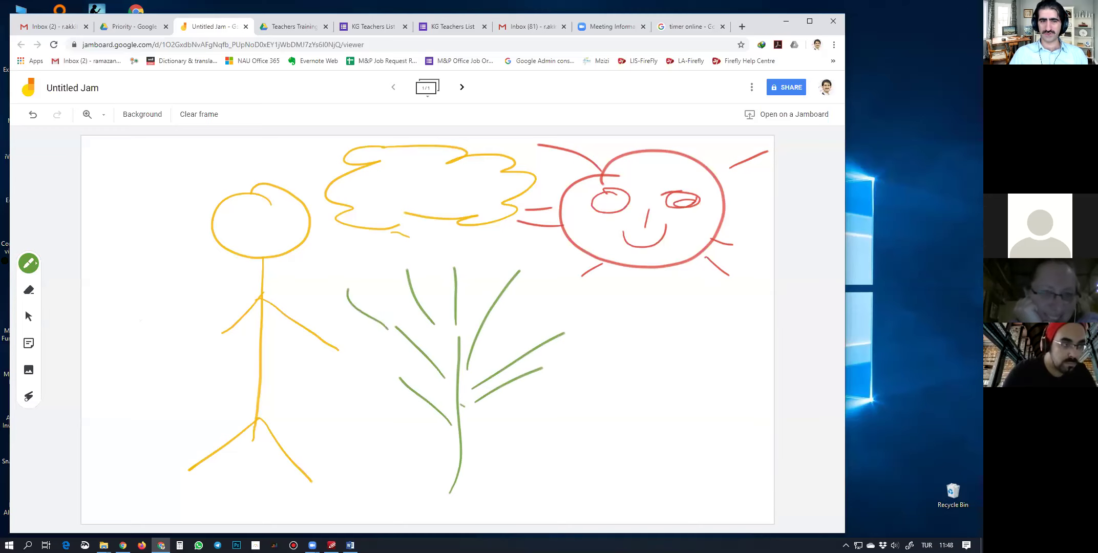
{"action": "mouse_move", "coordinate": [656, 310]}
{"action": "left_mouse_down"}
{"action": "mouse_move", "coordinate": [594, 271]}
{"action": "mouse_move", "coordinate": [538, 410]}
{"action": "mouse_move", "coordinate": [753, 364]}
{"action": "left_mouse_up"}
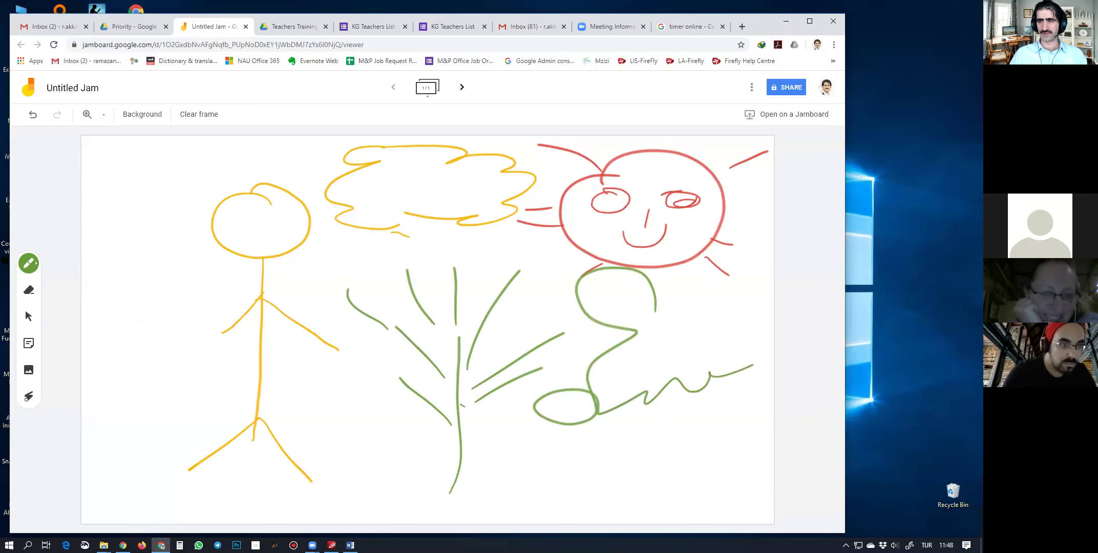
Draw a large green loop around the stick figure, and clear the whole frame
{"action": "mouse_move", "coordinate": [206, 183]}
{"action": "left_mouse_down"}
{"action": "mouse_move", "coordinate": [159, 199]}
{"action": "mouse_move", "coordinate": [317, 465]}
{"action": "mouse_move", "coordinate": [392, 271]}
{"action": "mouse_move", "coordinate": [163, 251]}
{"action": "left_mouse_up"}
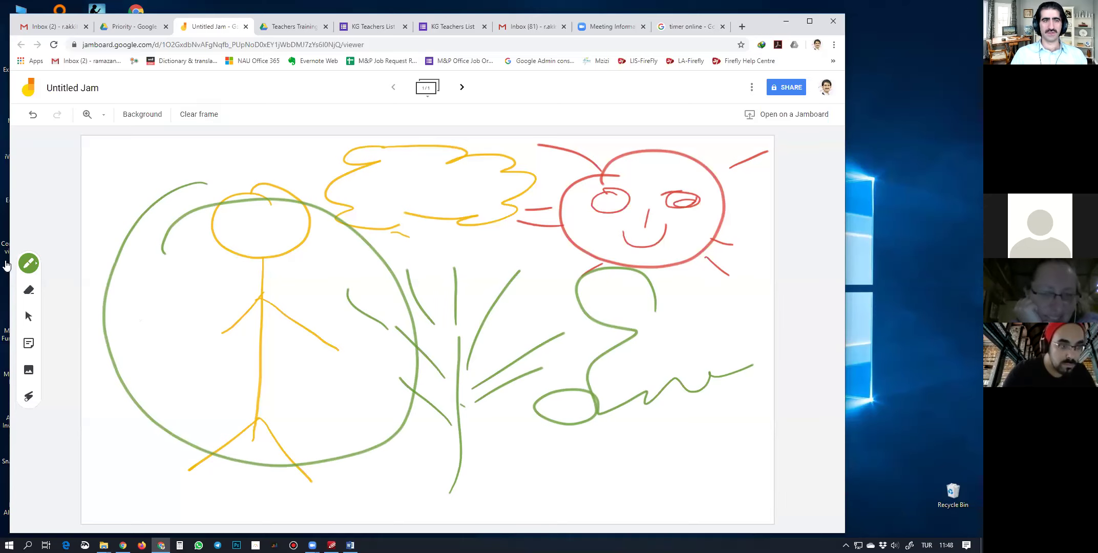
{"action": "left_click", "coordinate": [199, 115]}
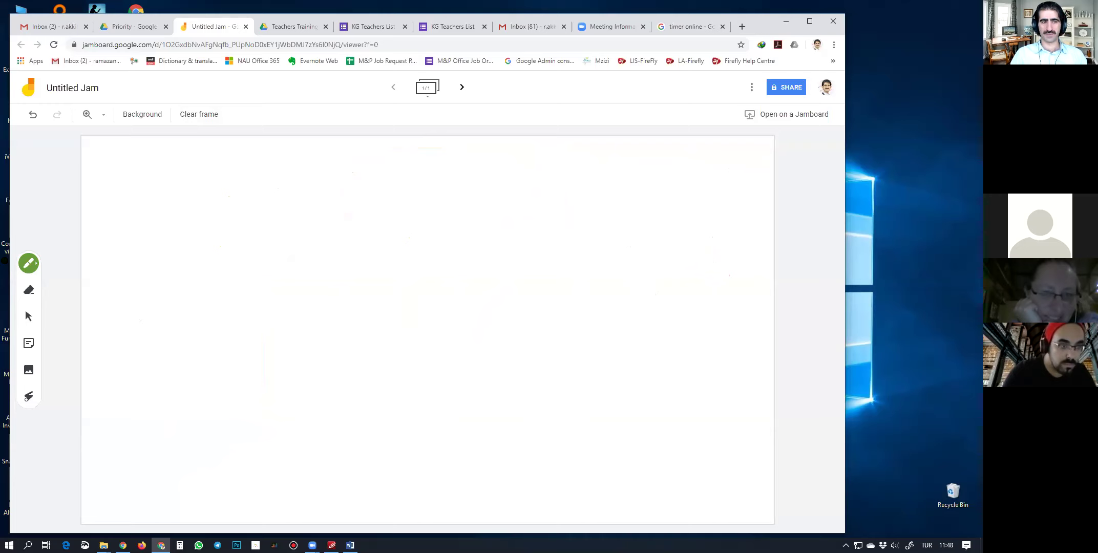
Draw a jagged green freehand shape on the empty frame, erase its upper left part and return to the pen
{"action": "mouse_move", "coordinate": [267, 225]}
{"action": "left_mouse_down"}
{"action": "mouse_move", "coordinate": [228, 274]}
{"action": "mouse_move", "coordinate": [423, 277]}
{"action": "mouse_move", "coordinate": [215, 213]}
{"action": "mouse_move", "coordinate": [235, 237]}
{"action": "left_mouse_up"}
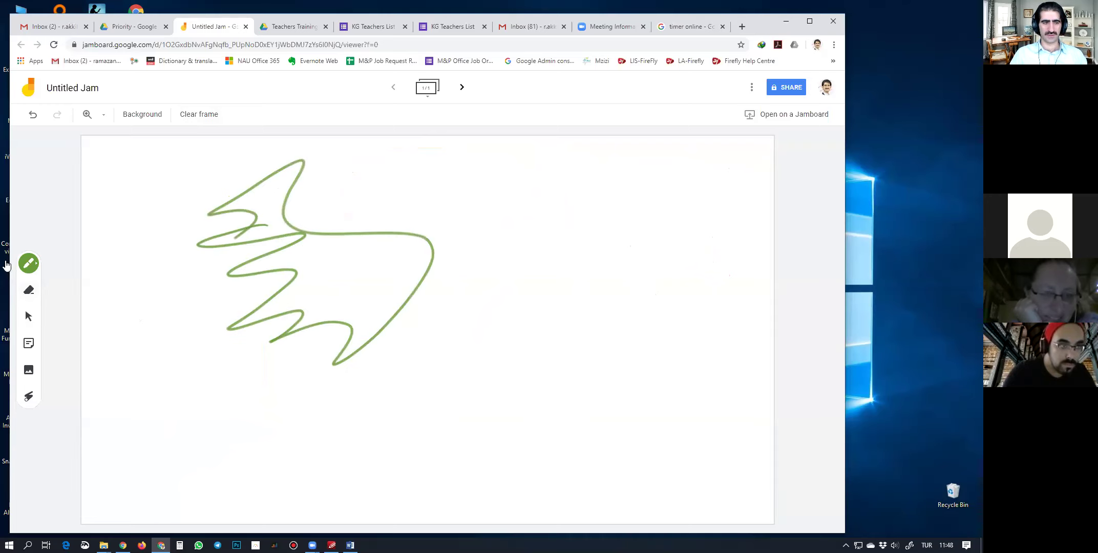
{"action": "left_click", "coordinate": [29, 290]}
{"action": "mouse_move", "coordinate": [206, 214]}
{"action": "left_mouse_down"}
{"action": "mouse_move", "coordinate": [250, 231]}
{"action": "mouse_move", "coordinate": [213, 206]}
{"action": "mouse_move", "coordinate": [297, 176]}
{"action": "mouse_move", "coordinate": [297, 201]}
{"action": "mouse_move", "coordinate": [265, 221]}
{"action": "mouse_move", "coordinate": [265, 172]}
{"action": "mouse_move", "coordinate": [301, 217]}
{"action": "mouse_move", "coordinate": [288, 228]}
{"action": "left_mouse_up"}
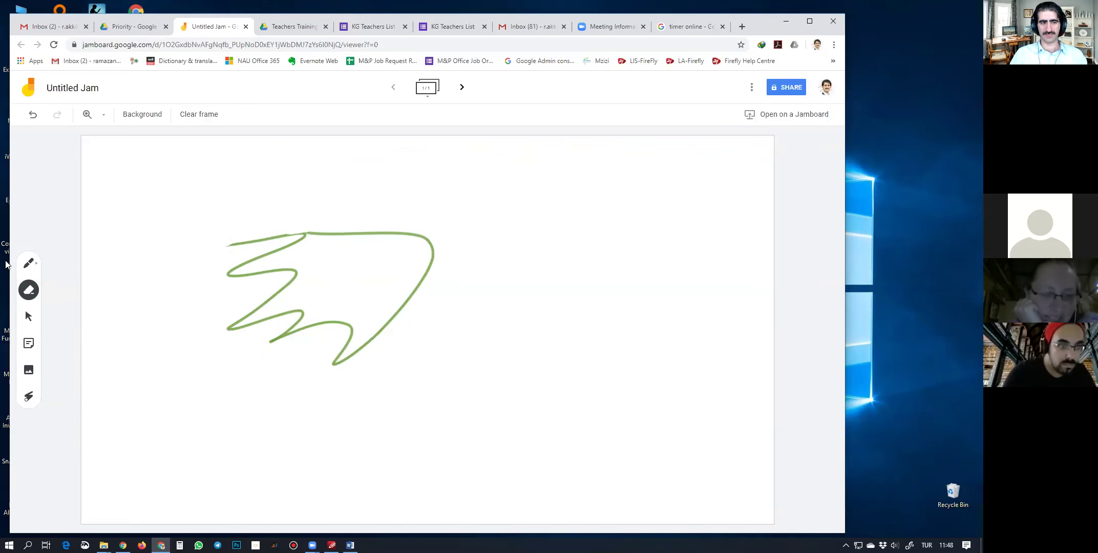
{"action": "left_click", "coordinate": [6, 264]}
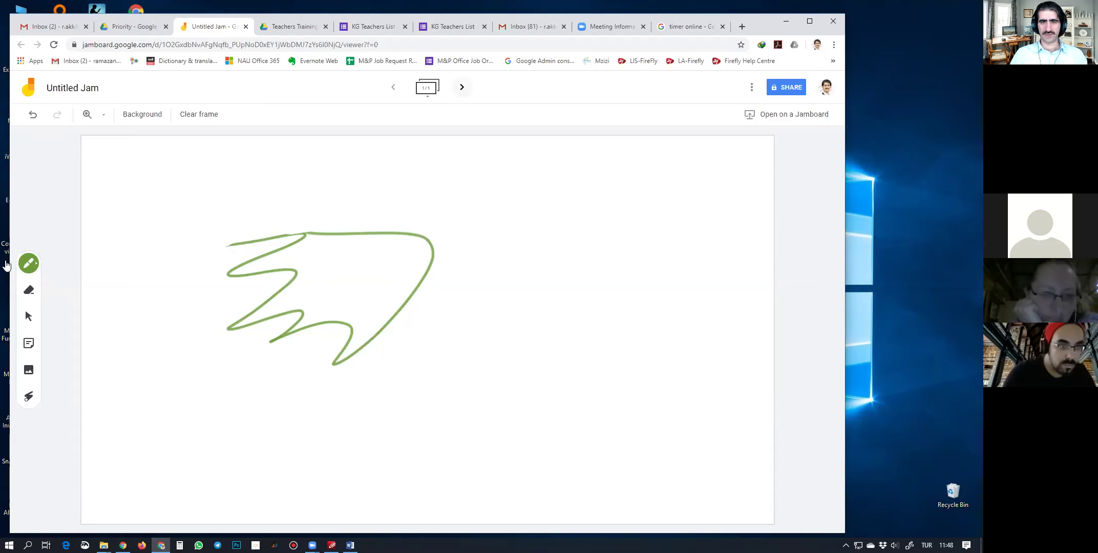
Add a second blank frame to the jam, go back to the first frame and return to the second
{"action": "left_click", "coordinate": [462, 88]}
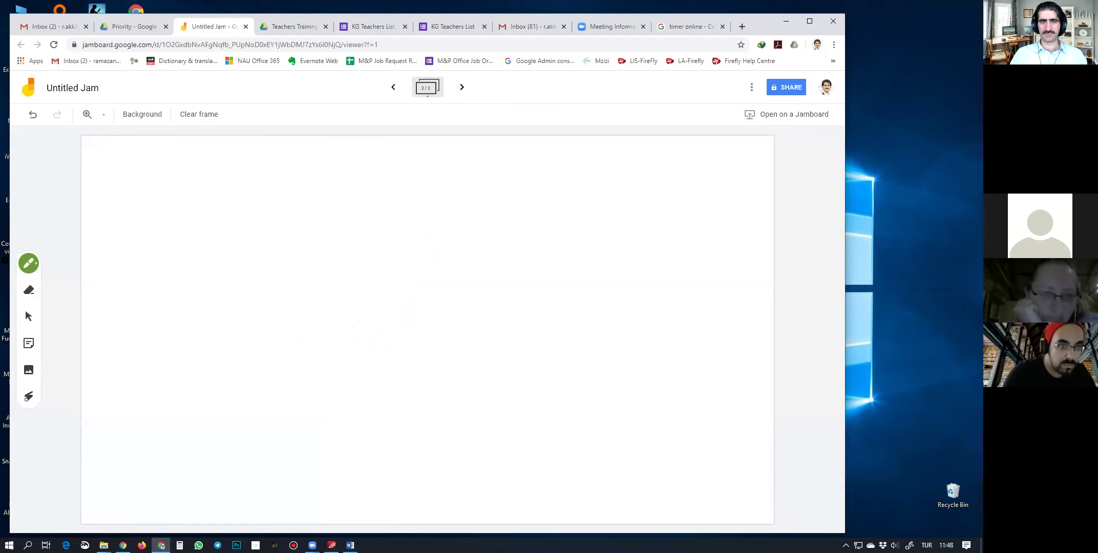
{"action": "key", "text": "Page_Up"}
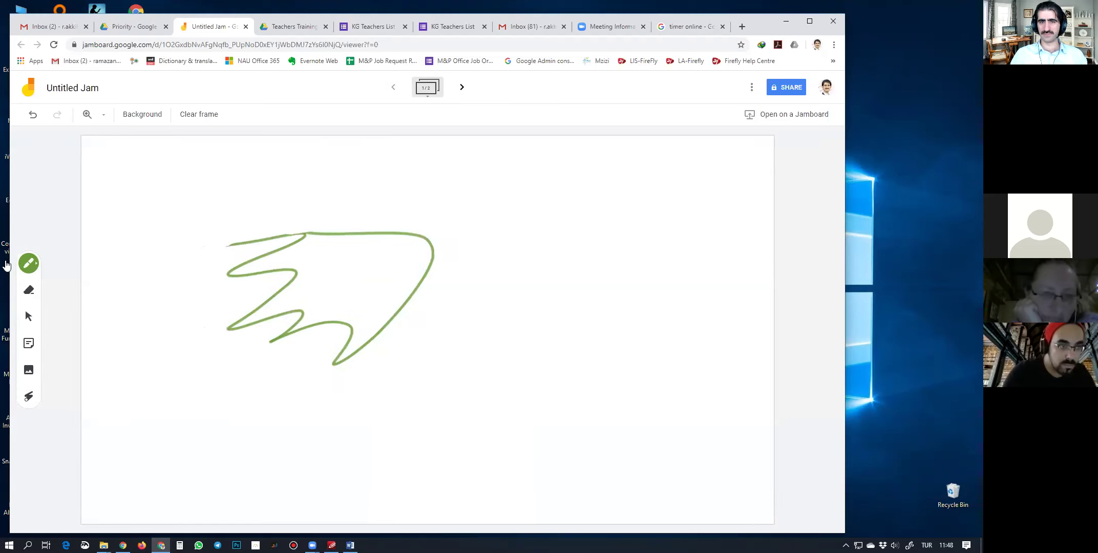
{"action": "key", "text": "Page_Down"}
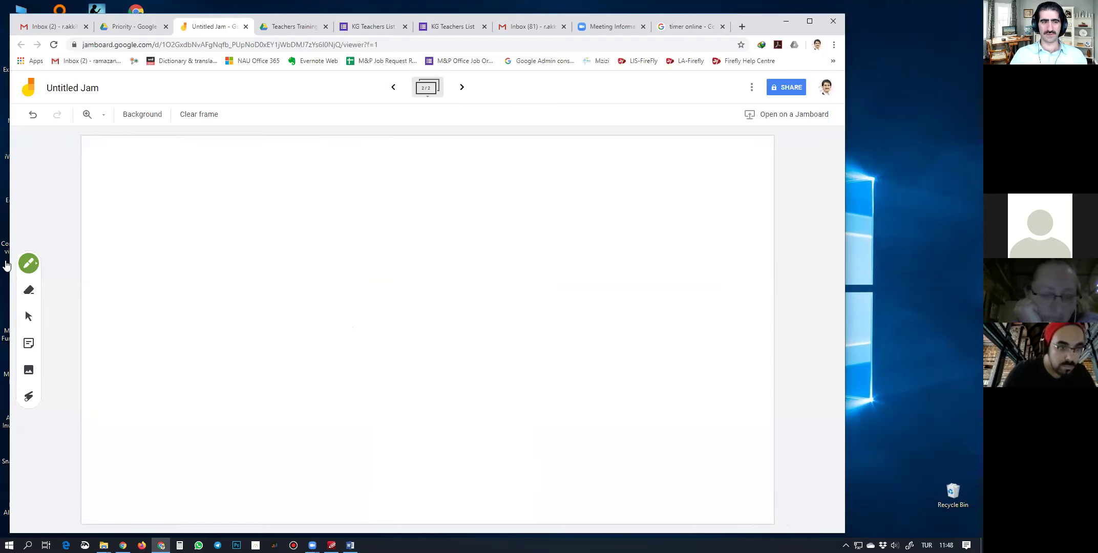
Switch the pen to orange, draw a freehand stroke on the second frame, and move on to a new third frame
{"action": "left_click", "coordinate": [28, 263]}
{"action": "left_click", "coordinate": [81, 312]}
{"action": "mouse_move", "coordinate": [306, 204]}
{"action": "left_mouse_down"}
{"action": "mouse_move", "coordinate": [296, 252]}
{"action": "mouse_move", "coordinate": [376, 239]}
{"action": "mouse_move", "coordinate": [394, 288]}
{"action": "mouse_move", "coordinate": [460, 274]}
{"action": "left_mouse_up"}
{"action": "left_click", "coordinate": [29, 316]}
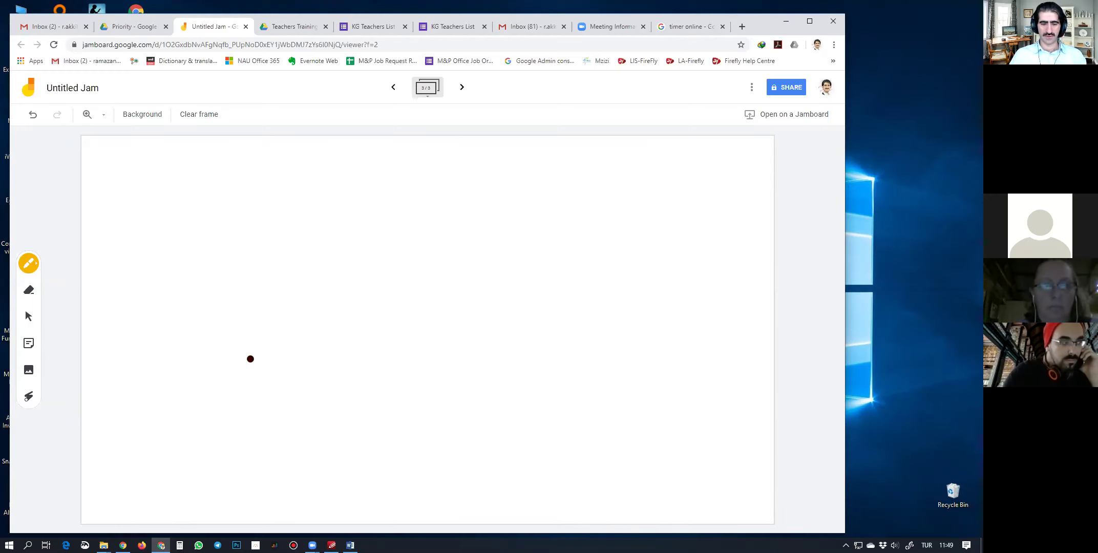
Switch to PDF-XChange Editor, bring up the number 2 coloring worksheet with the Pencil tool active, and show its two flowers
{"action": "left_click", "coordinate": [331, 545]}
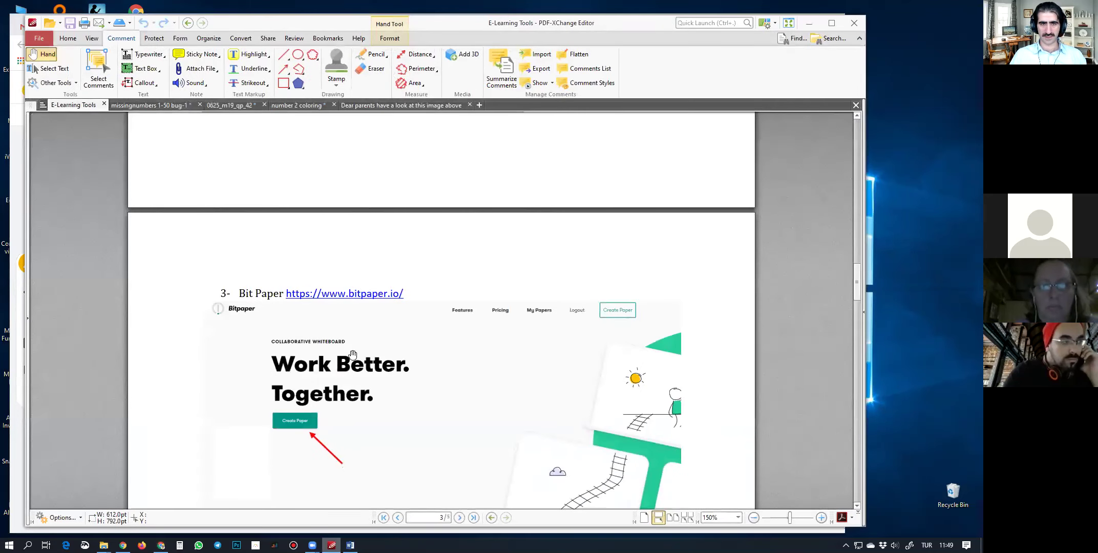
{"action": "left_click", "coordinate": [310, 105]}
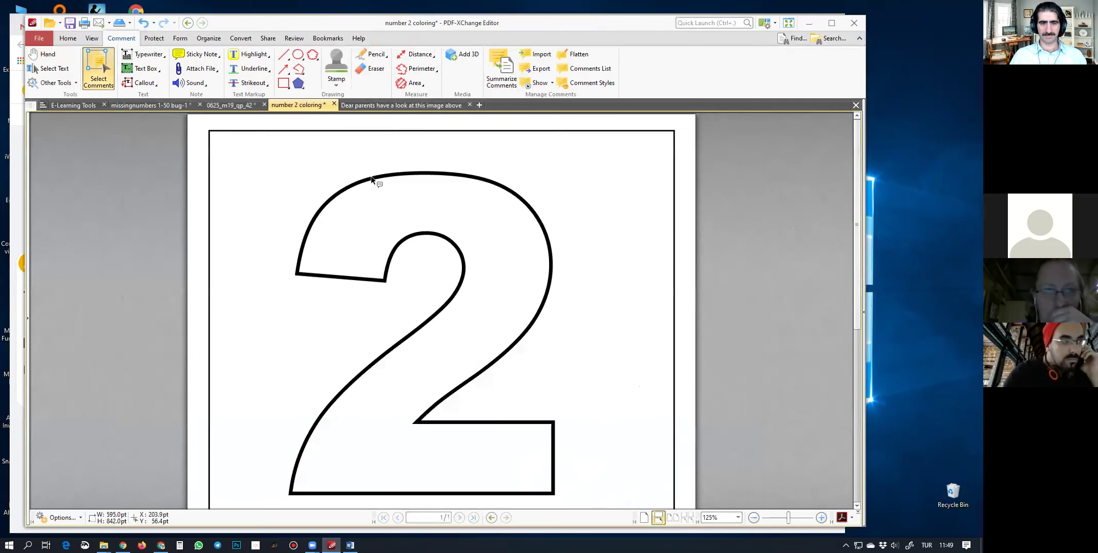
{"action": "left_click", "coordinate": [379, 54]}
{"action": "left_click", "coordinate": [387, 55]}
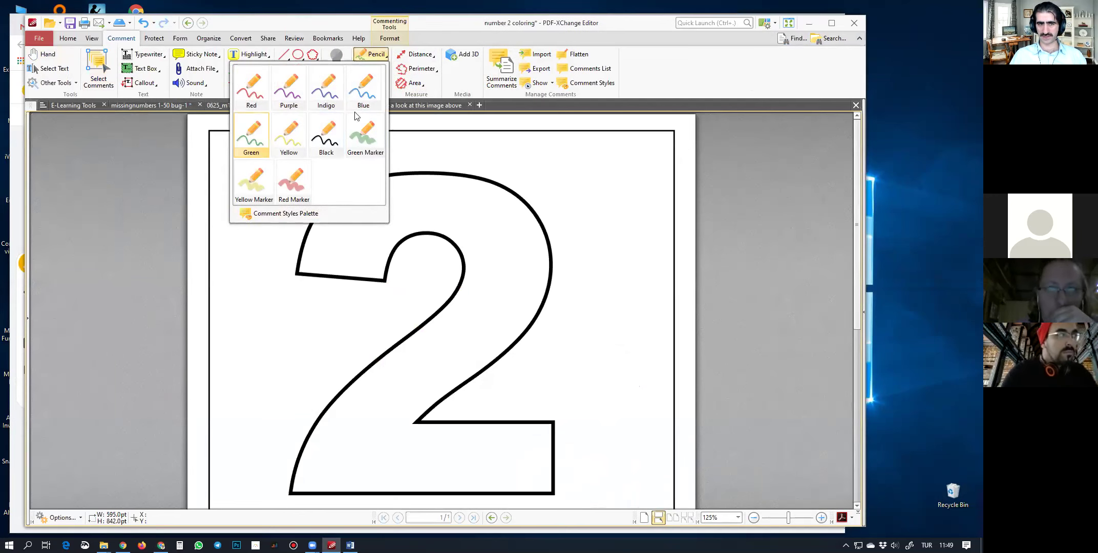
{"action": "left_click", "coordinate": [372, 55]}
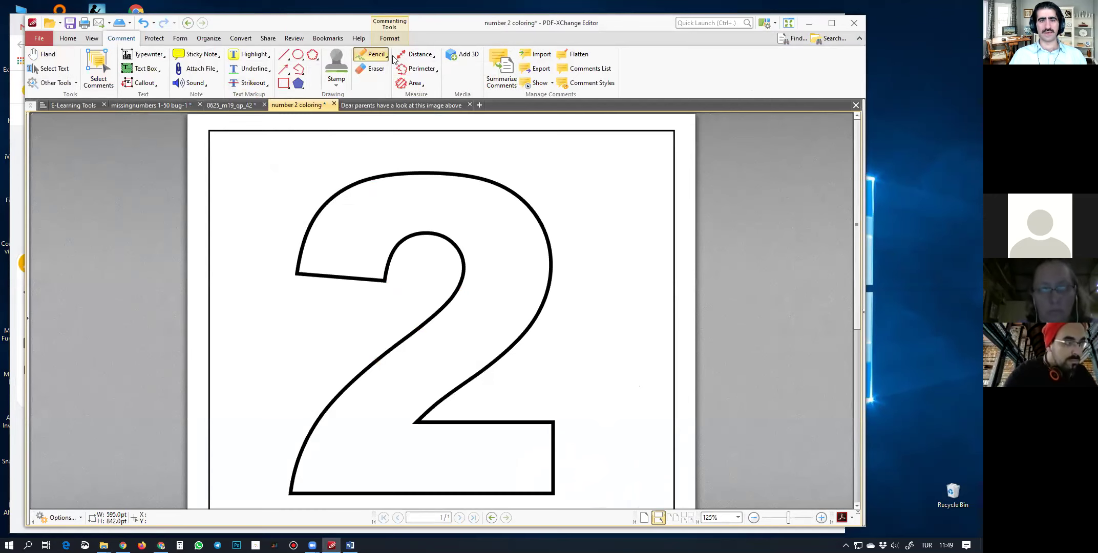
{"action": "scroll", "coordinate": [449, 290], "scroll_direction": "down", "scroll_amount": 1}
{"action": "scroll", "coordinate": [449, 289], "scroll_direction": "down", "scroll_amount": 5}
{"action": "scroll", "coordinate": [619, 382], "scroll_direction": "up", "scroll_amount": 2}
{"action": "scroll", "coordinate": [619, 382], "scroll_direction": "down", "scroll_amount": 1}
{"action": "scroll", "coordinate": [622, 384], "scroll_direction": "down", "scroll_amount": 2}
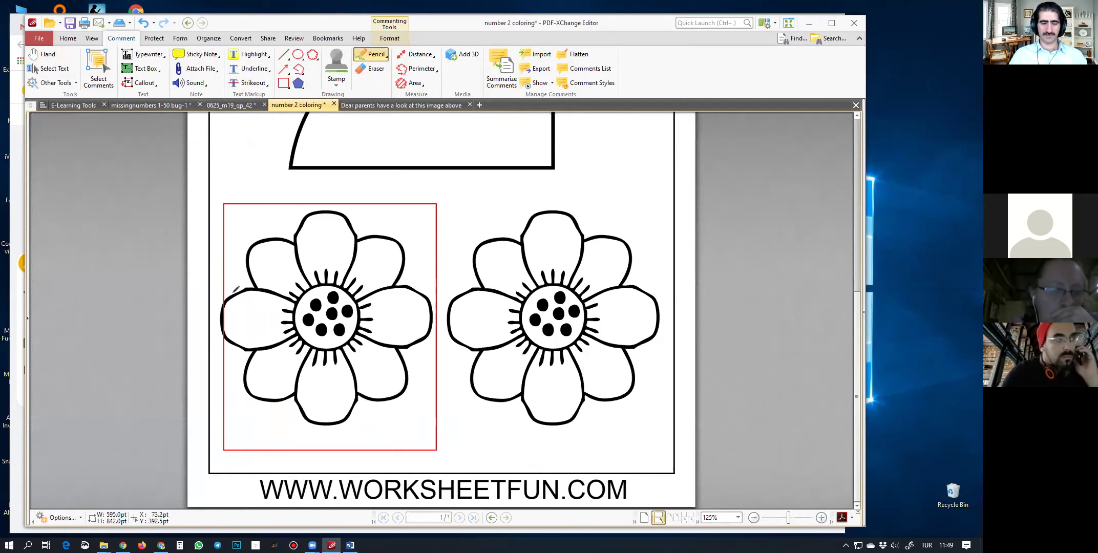
Open Snip & Sketch, circle its shortcut hint in red on the magnified screen, and close it again
{"action": "left_click", "coordinate": [85, 545]}
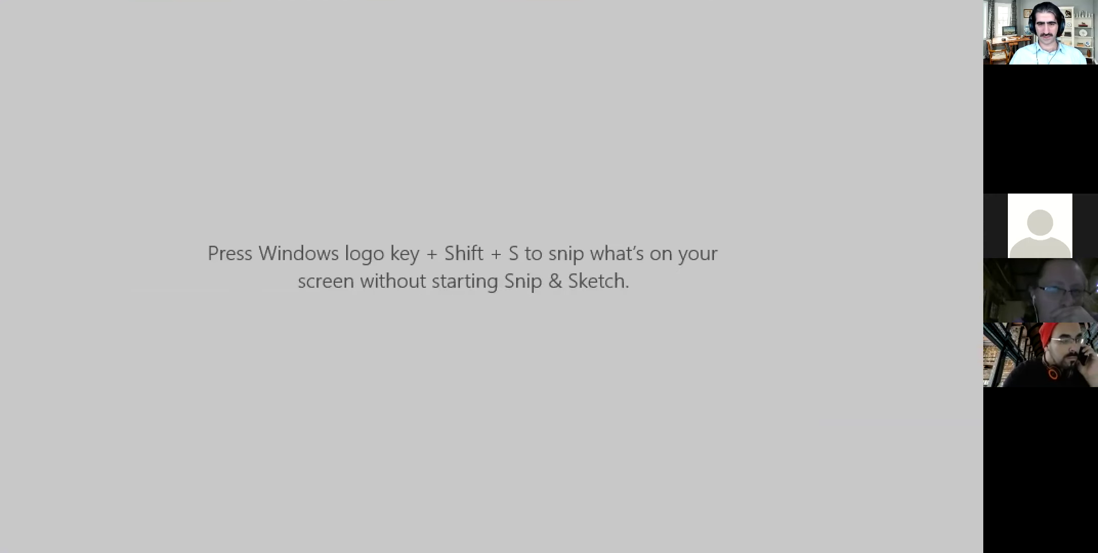
{"action": "mouse_move", "coordinate": [251, 230]}
{"action": "left_mouse_down"}
{"action": "mouse_move", "coordinate": [248, 260]}
{"action": "mouse_move", "coordinate": [535, 266]}
{"action": "mouse_move", "coordinate": [507, 205]}
{"action": "mouse_move", "coordinate": [246, 211]}
{"action": "mouse_move", "coordinate": [263, 231]}
{"action": "left_mouse_up"}
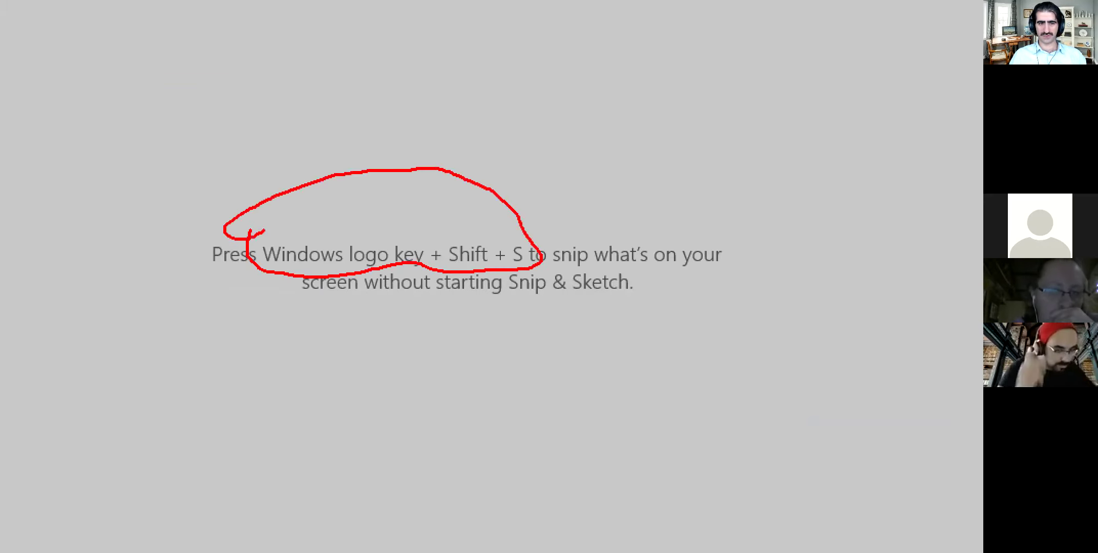
{"action": "key", "text": "Escape"}
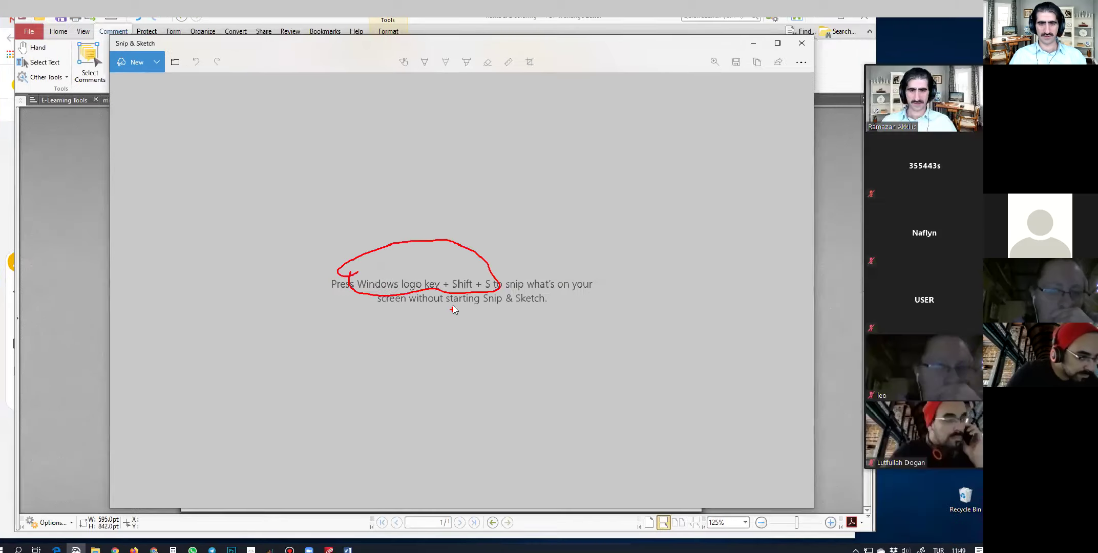
{"action": "left_click", "coordinate": [793, 51]}
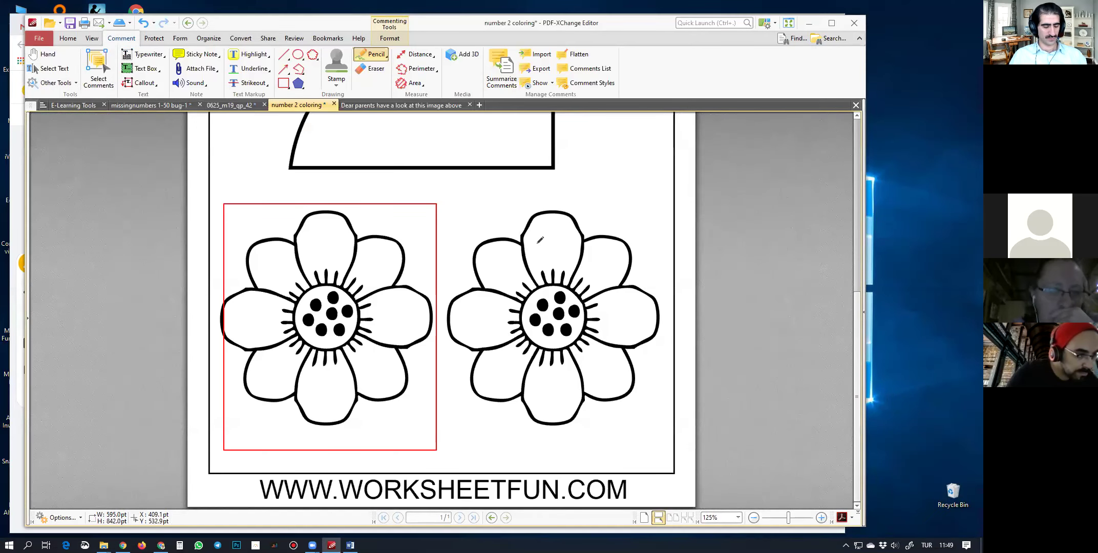
Take a rectangular snip of the worksheet's second flower, open it in Snip & Sketch and copy it
{"action": "key", "text": "super+shift+s"}
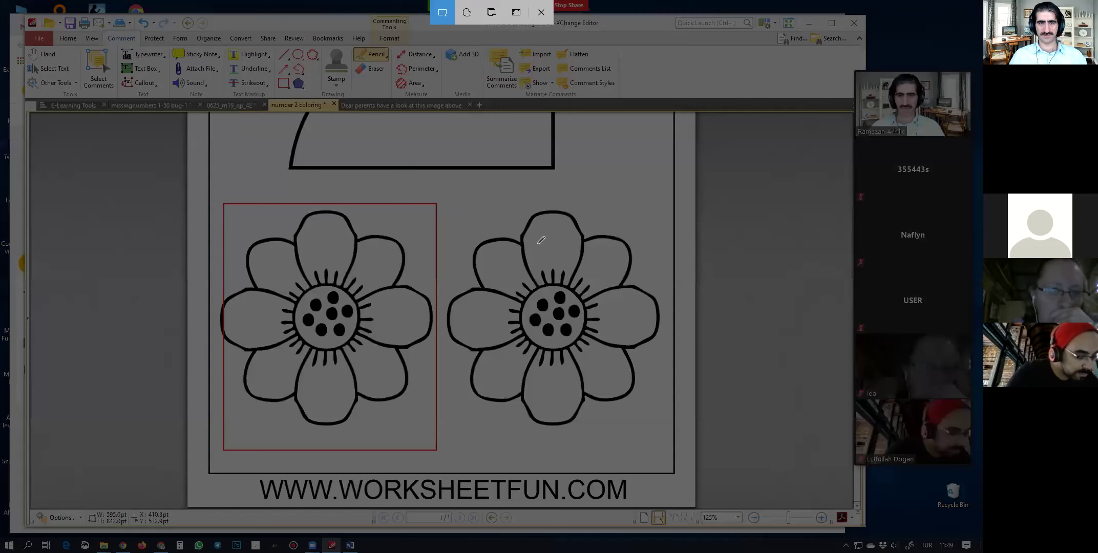
{"action": "mouse_move", "coordinate": [452, 270]}
{"action": "left_mouse_down"}
{"action": "mouse_move", "coordinate": [484, 371]}
{"action": "mouse_move", "coordinate": [672, 444]}
{"action": "left_mouse_up"}
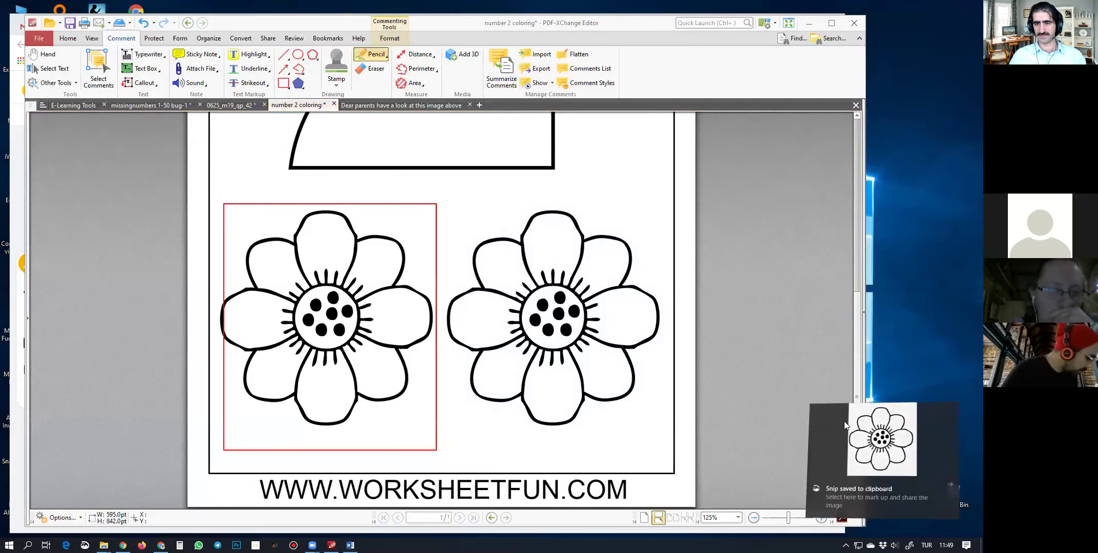
{"action": "left_click", "coordinate": [844, 421]}
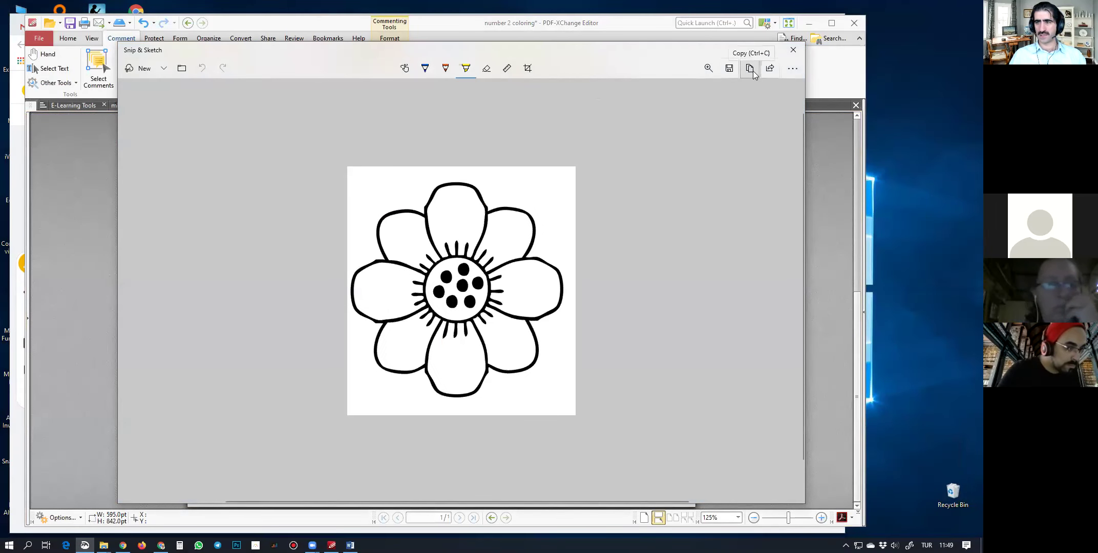
{"action": "left_click", "coordinate": [753, 74]}
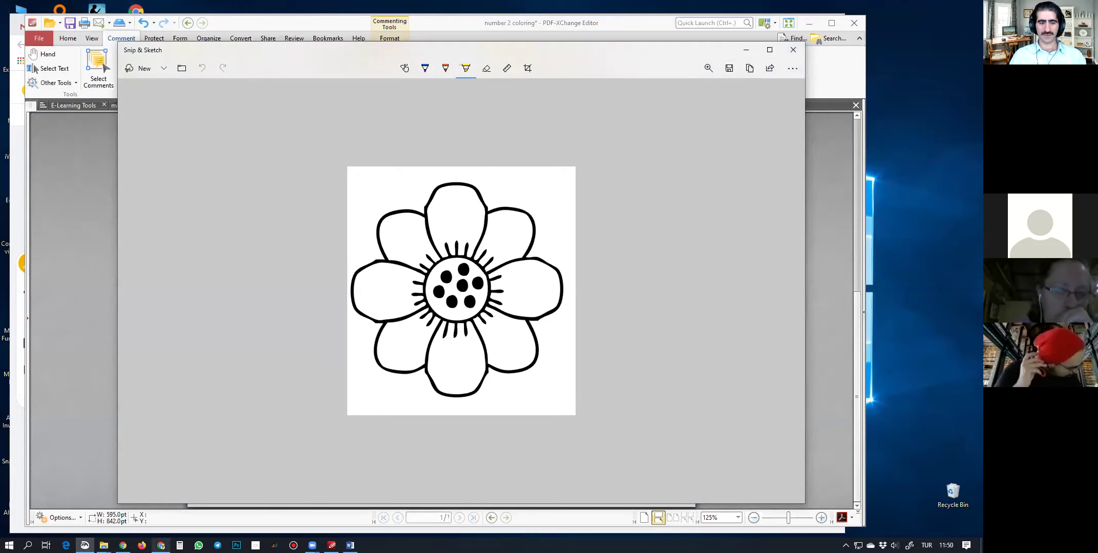
Return to Jamboard, paste the flower onto the third frame, move it toward the upper left and enlarge it
{"action": "left_click", "coordinate": [160, 545]}
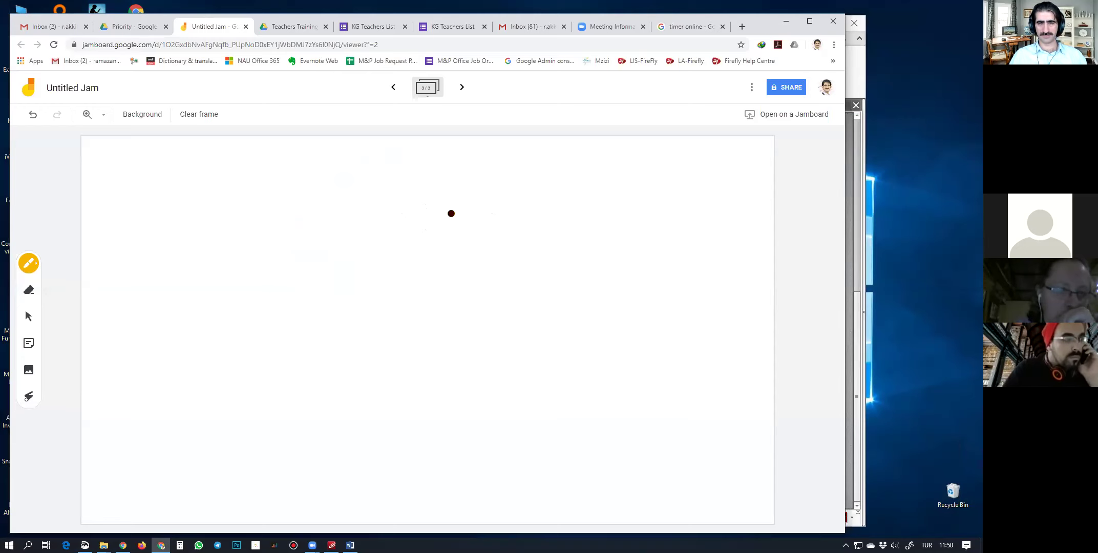
{"action": "left_click", "coordinate": [29, 316]}
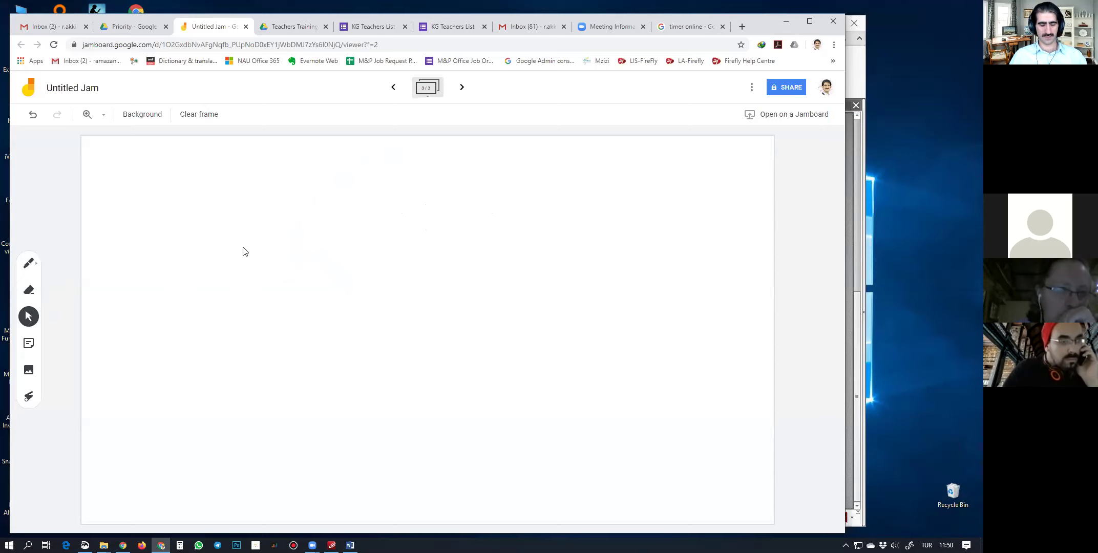
{"action": "key", "text": "ctrl+v"}
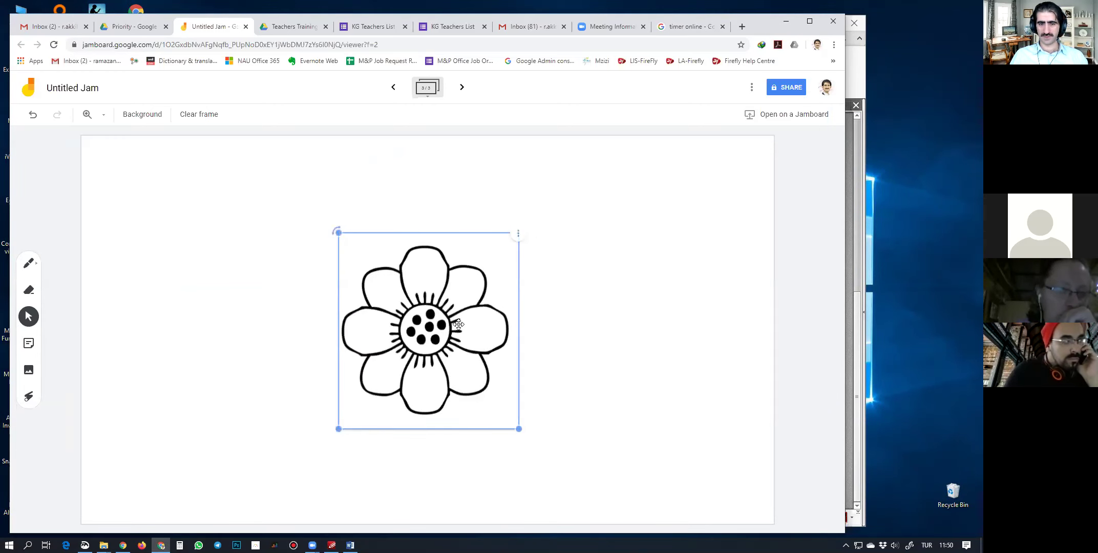
{"action": "left_click_drag", "start_coordinate": [500, 374], "coordinate": [402, 331]}
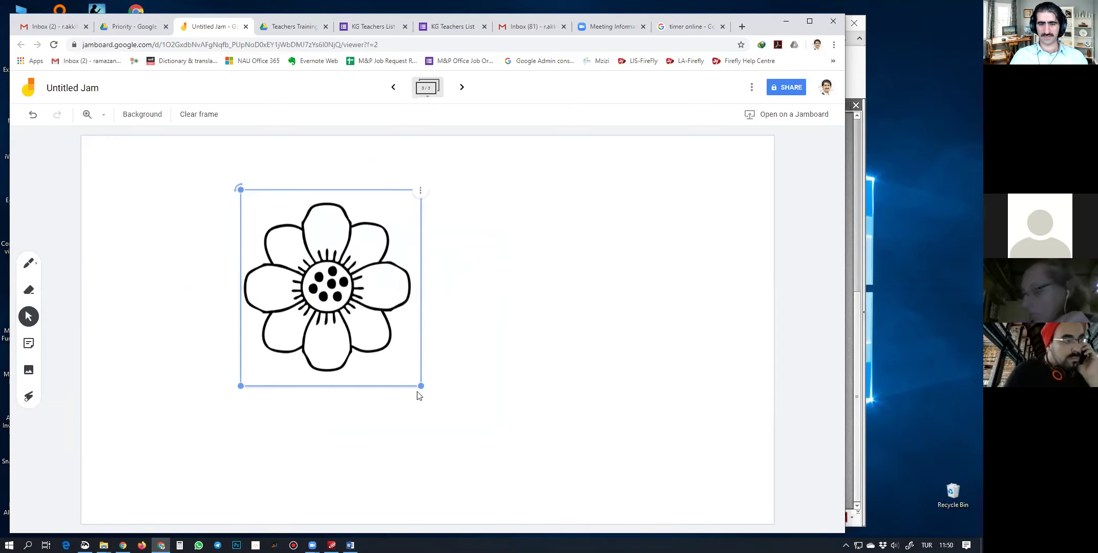
{"action": "left_click_drag", "start_coordinate": [421, 386], "coordinate": [511, 467]}
{"action": "left_click", "coordinate": [526, 302]}
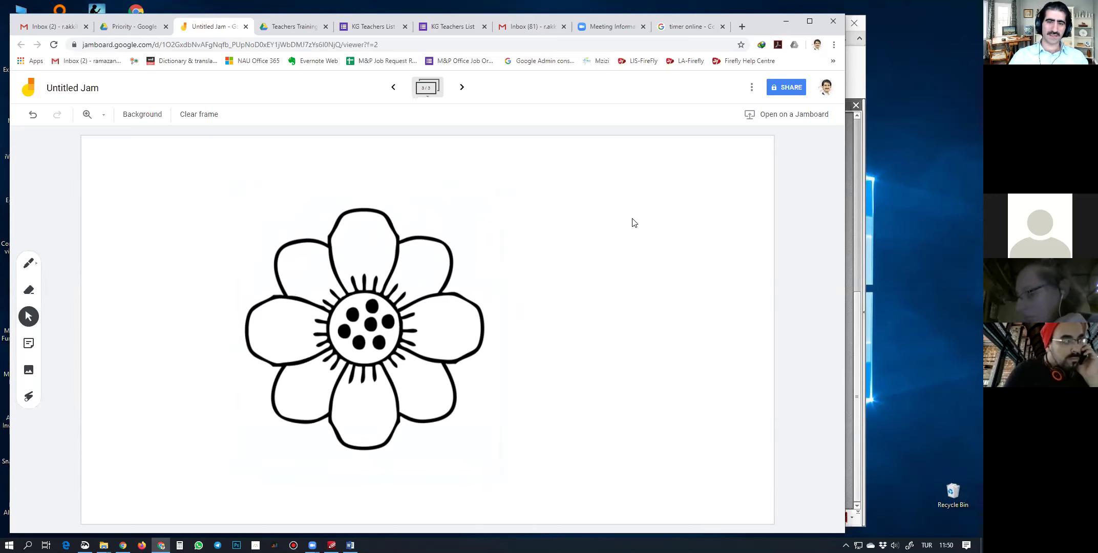
Switch the pen to blue and scribble over the flower's top petal to color it in
{"action": "key", "text": "p"}
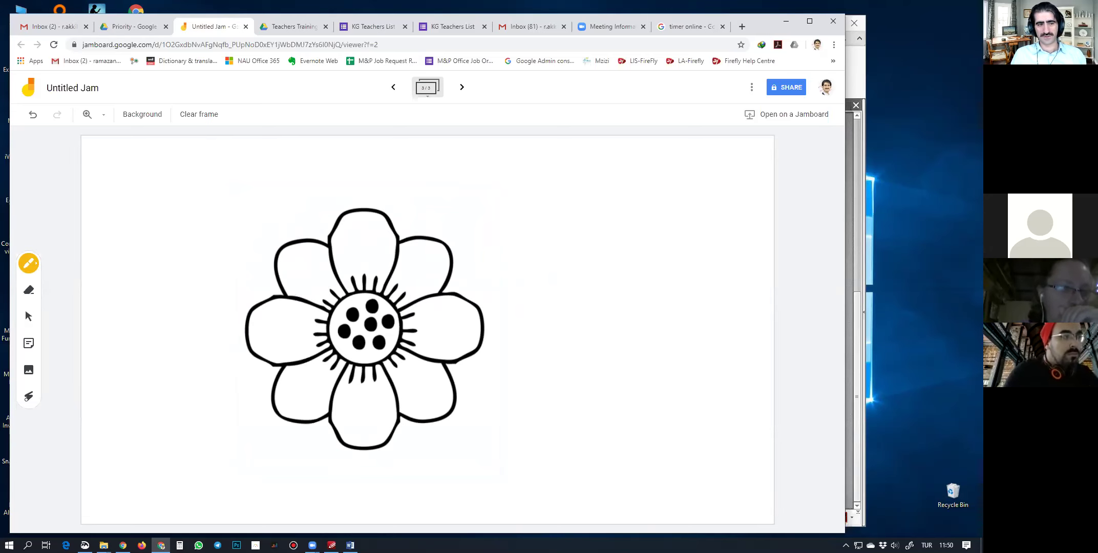
{"action": "key", "text": "p"}
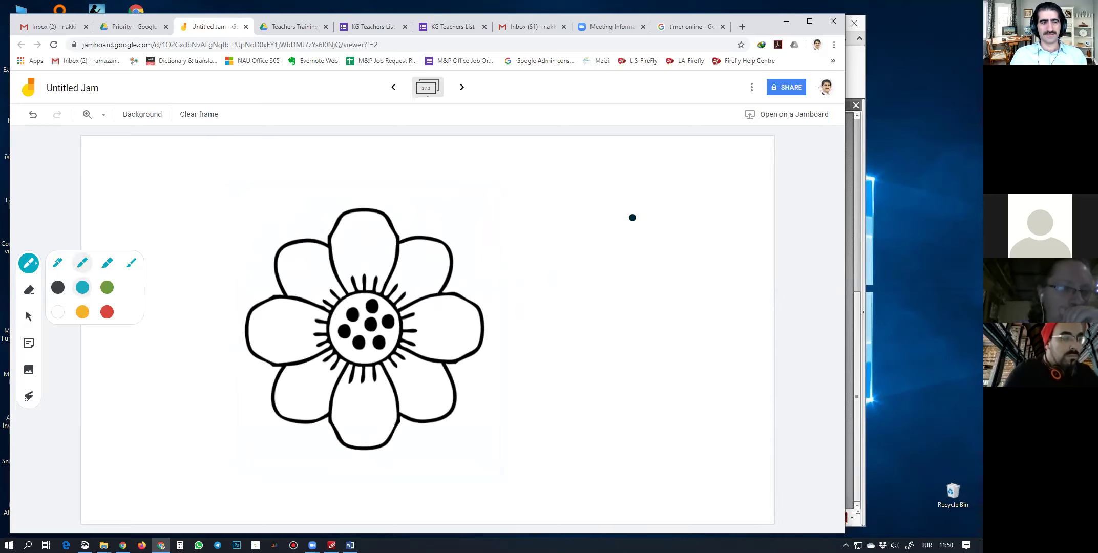
{"action": "mouse_move", "coordinate": [343, 242]}
{"action": "left_mouse_down"}
{"action": "mouse_move", "coordinate": [371, 286]}
{"action": "mouse_move", "coordinate": [384, 246]}
{"action": "mouse_move", "coordinate": [337, 215]}
{"action": "mouse_move", "coordinate": [377, 261]}
{"action": "mouse_move", "coordinate": [341, 233]}
{"action": "mouse_move", "coordinate": [341, 259]}
{"action": "left_mouse_up"}
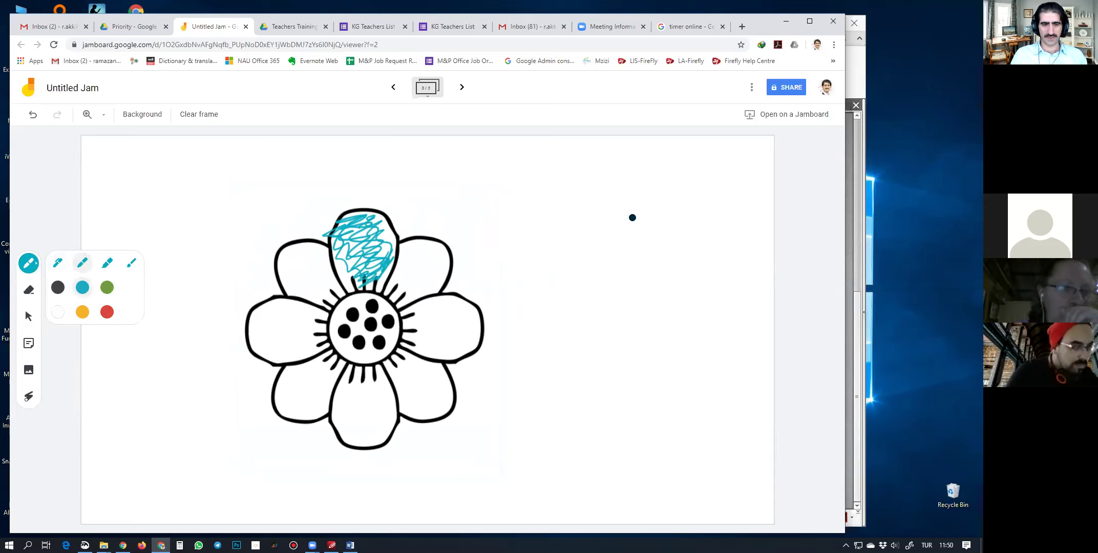
Number the petals clockwise from the top by hand: 1 and 2 in orange, 3 and 4 in green, 5 to 8 in red
{"action": "left_click", "coordinate": [82, 312]}
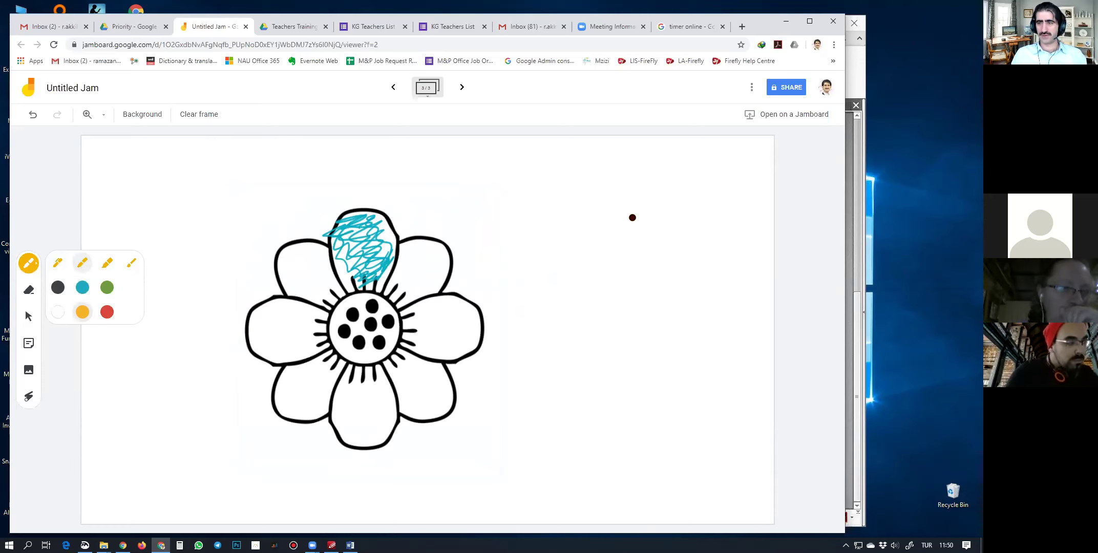
{"action": "mouse_move", "coordinate": [366, 237]}
{"action": "left_mouse_down"}
{"action": "mouse_move", "coordinate": [366, 263]}
{"action": "mouse_move", "coordinate": [426, 281]}
{"action": "left_mouse_up"}
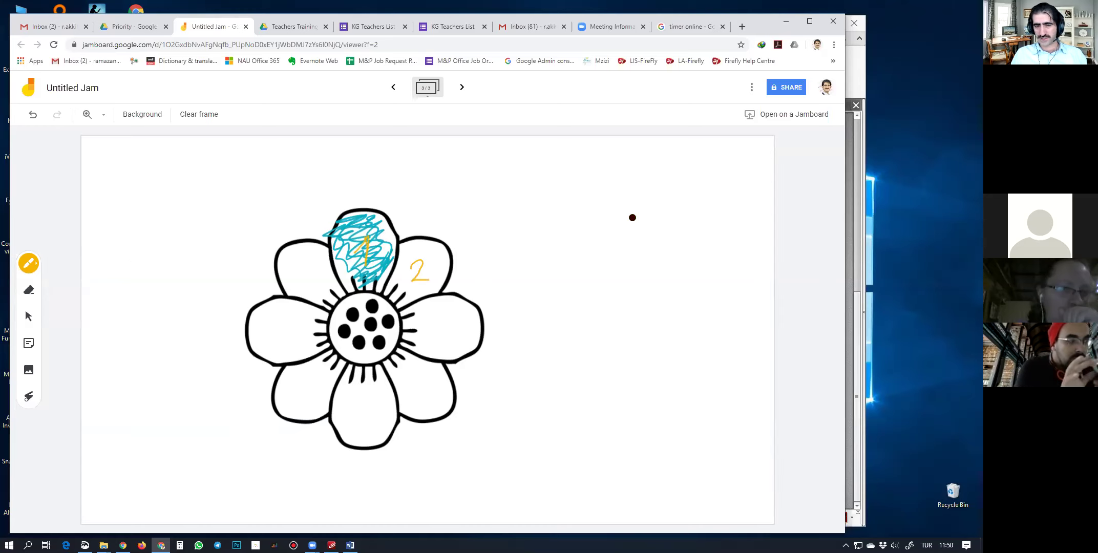
{"action": "left_click", "coordinate": [29, 263]}
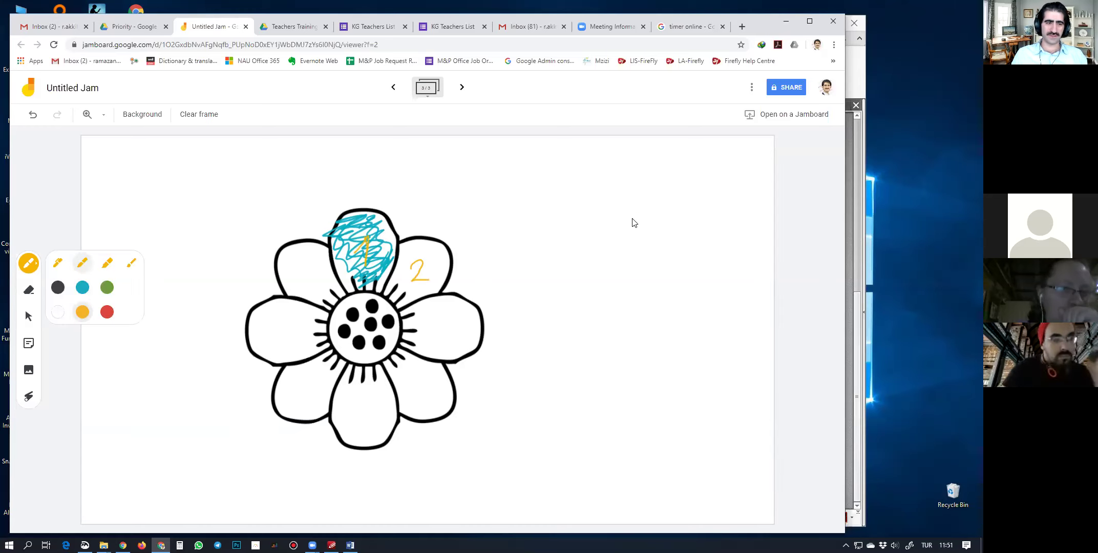
{"action": "left_click", "coordinate": [107, 287]}
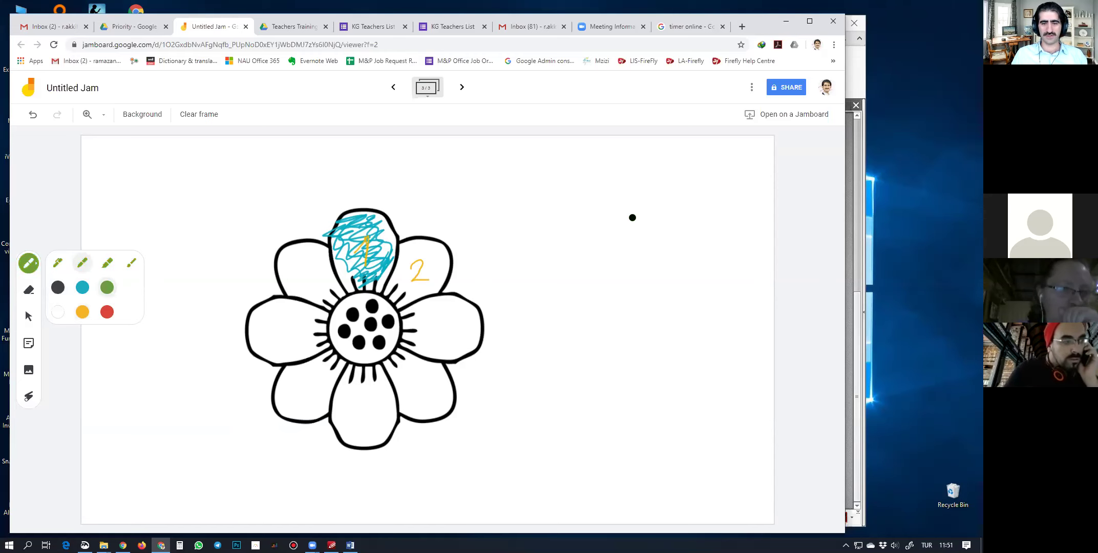
{"action": "left_click_drag", "start_coordinate": [433, 314], "coordinate": [446, 310]}
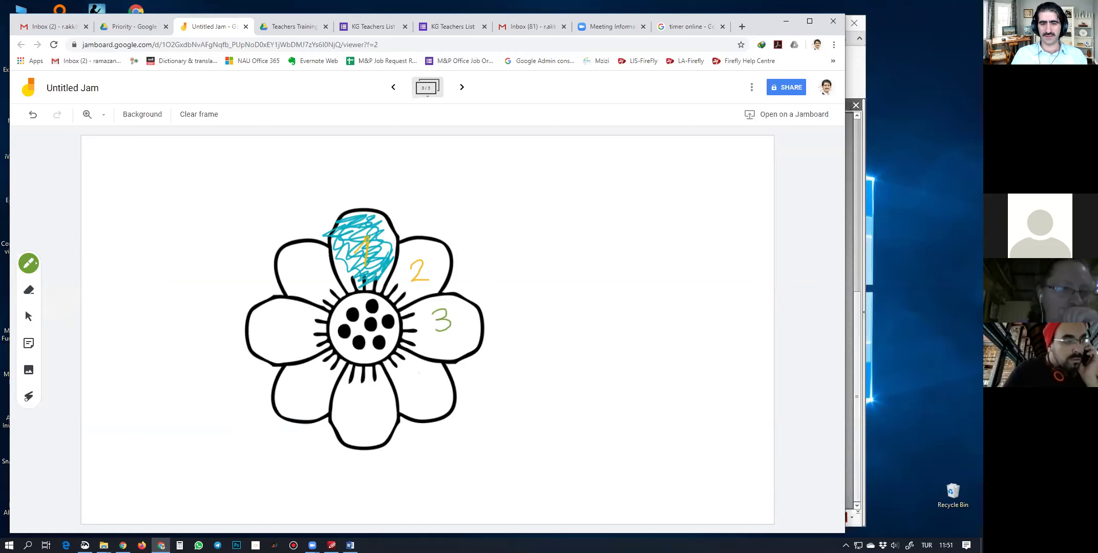
{"action": "left_click_drag", "start_coordinate": [426, 384], "coordinate": [423, 401]}
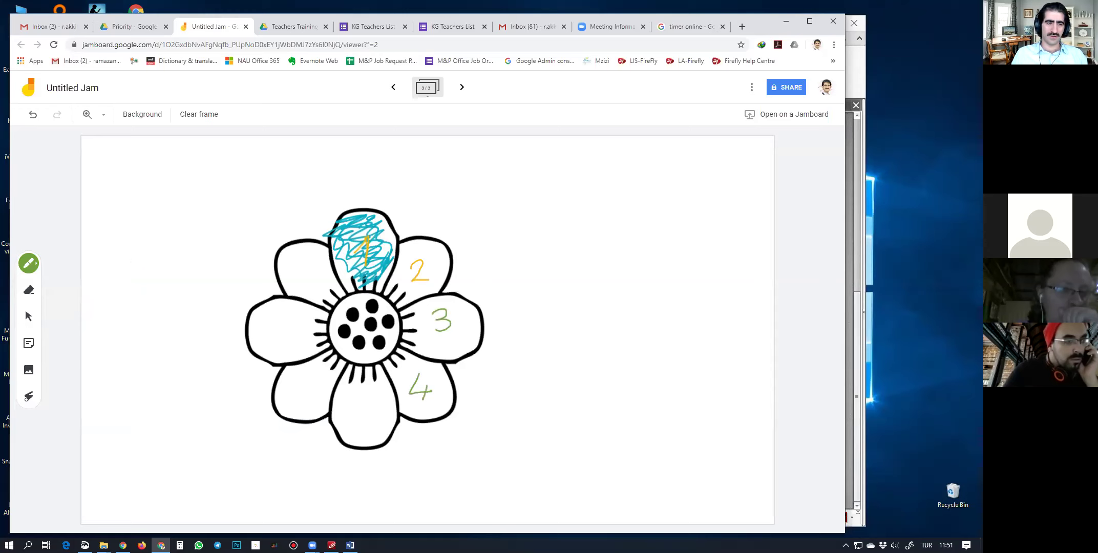
{"action": "left_click", "coordinate": [28, 263]}
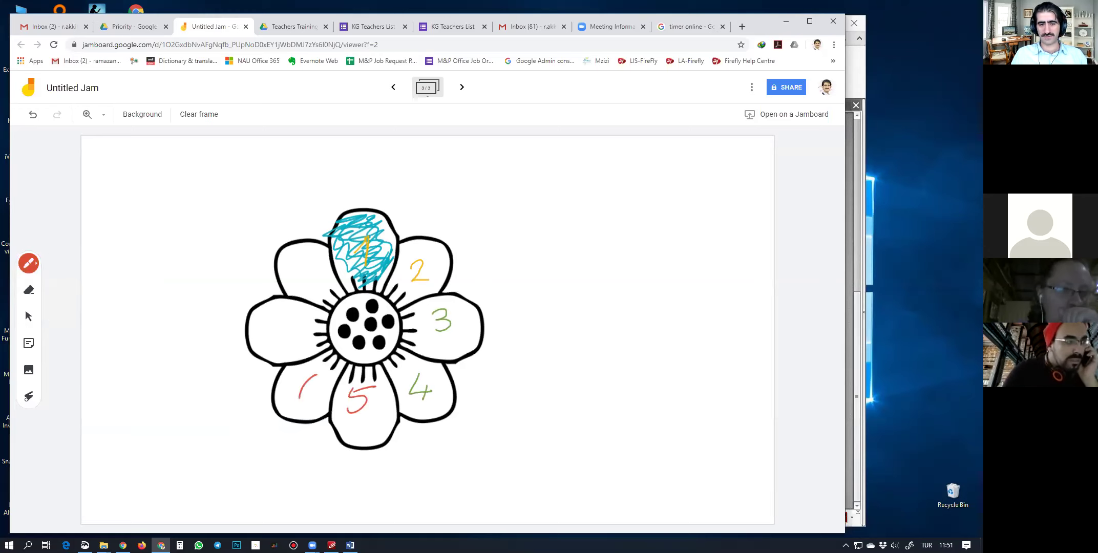
{"action": "left_click_drag", "start_coordinate": [305, 275], "coordinate": [317, 274]}
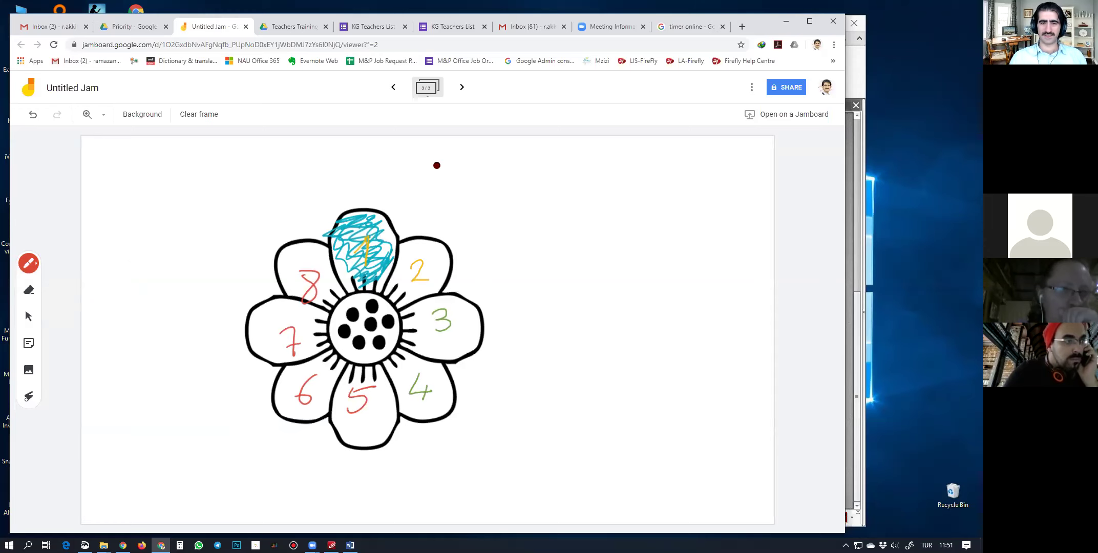
Move the flower picture to the right of the handwritten numbers, and place it back underneath them so they line up
{"action": "left_click", "coordinate": [29, 316]}
{"action": "mouse_move", "coordinate": [275, 313]}
{"action": "left_mouse_down"}
{"action": "mouse_move", "coordinate": [365, 300]}
{"action": "mouse_move", "coordinate": [544, 347]}
{"action": "mouse_move", "coordinate": [719, 313]}
{"action": "mouse_move", "coordinate": [647, 341]}
{"action": "mouse_move", "coordinate": [668, 337]}
{"action": "left_mouse_up"}
{"action": "left_click", "coordinate": [243, 331]}
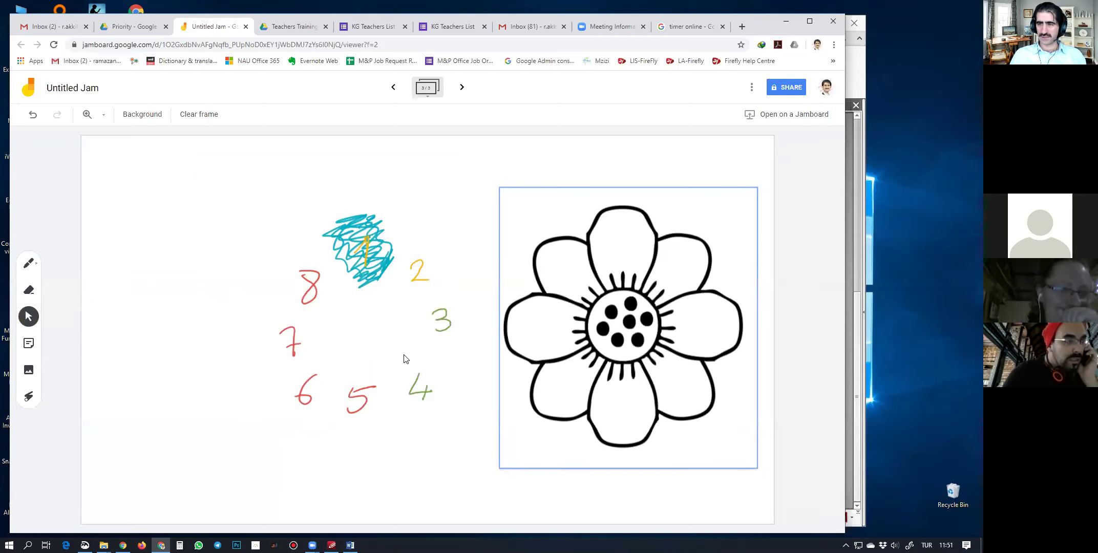
{"action": "left_click_drag", "start_coordinate": [558, 325], "coordinate": [294, 334]}
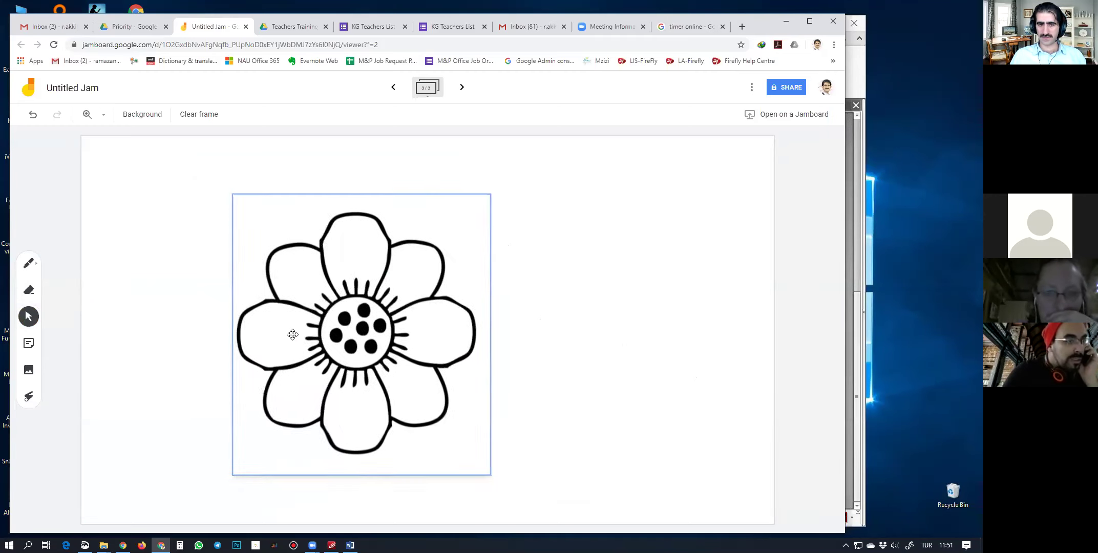
{"action": "left_click", "coordinate": [590, 342]}
{"action": "left_click_drag", "start_coordinate": [460, 334], "coordinate": [466, 325]}
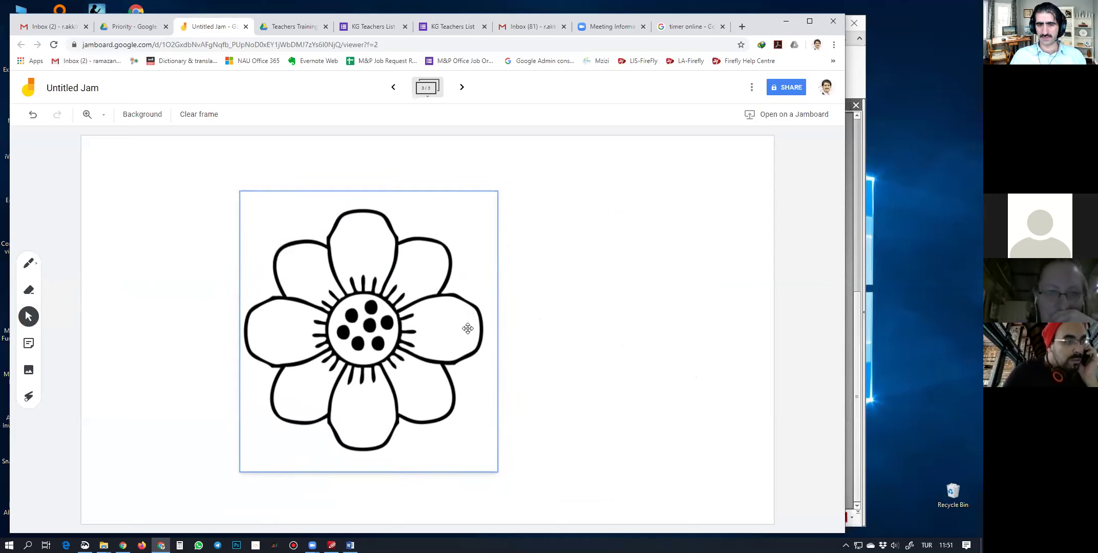
{"action": "left_click", "coordinate": [602, 330]}
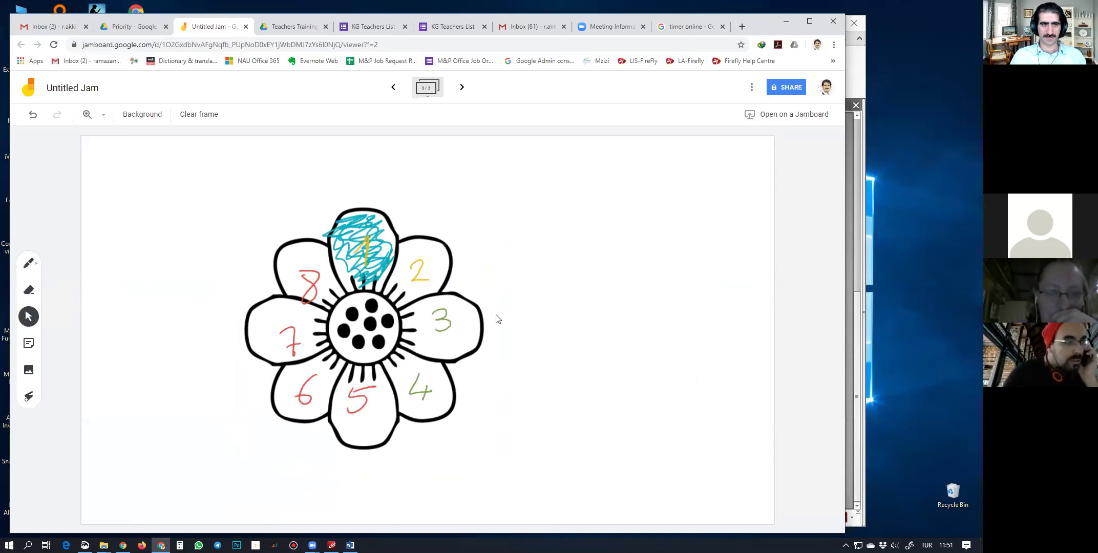
Rename the untitled jam as "Numbers for KG"
{"action": "left_click", "coordinate": [79, 92]}
{"action": "left_click", "coordinate": [404, 335]}
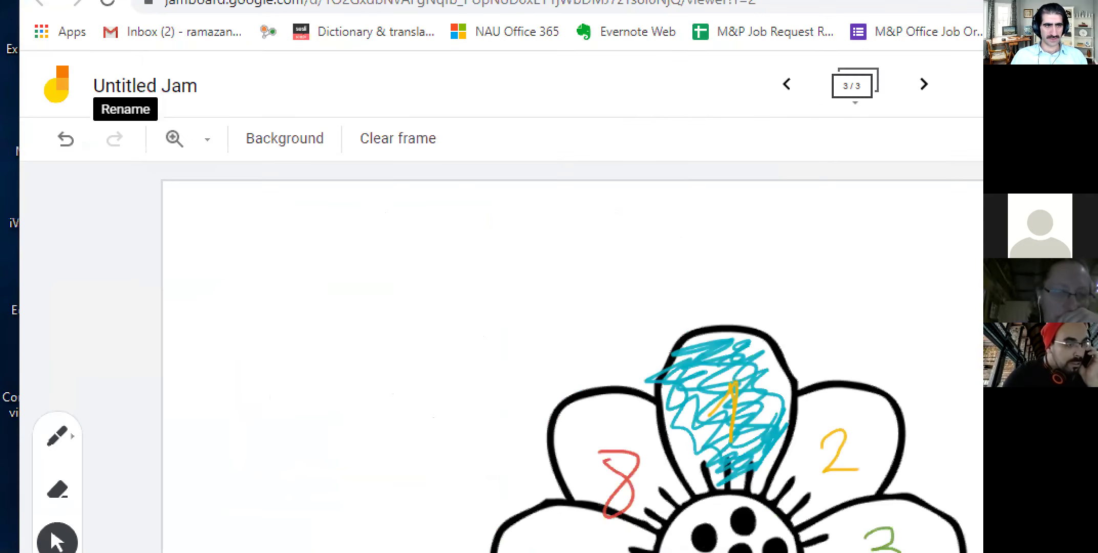
{"action": "left_click_drag", "start_coordinate": [71, 106], "coordinate": [114, 78]}
{"action": "left_click_drag", "start_coordinate": [142, 122], "coordinate": [35, 72]}
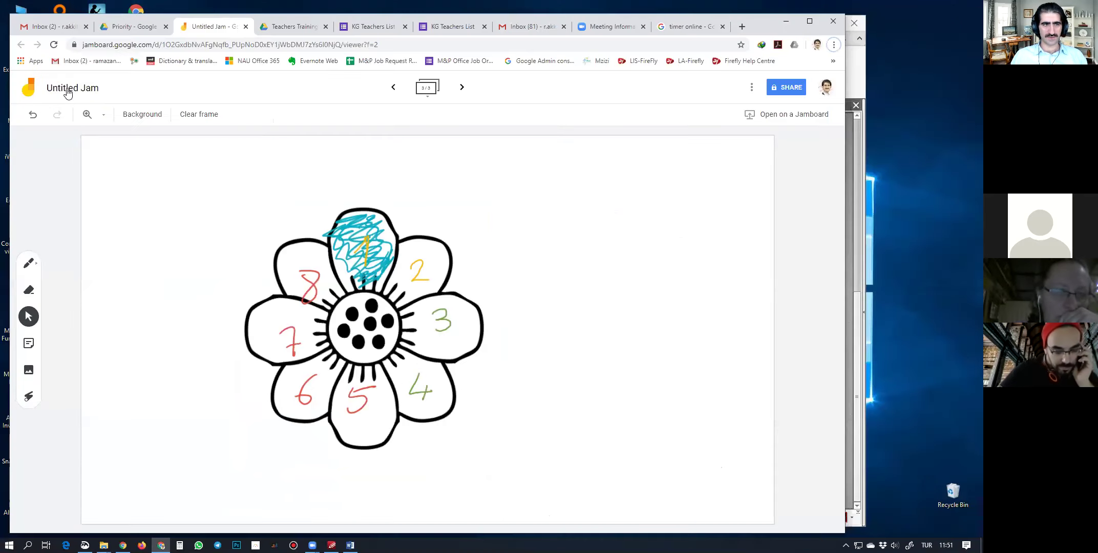
{"action": "left_click", "coordinate": [68, 91]}
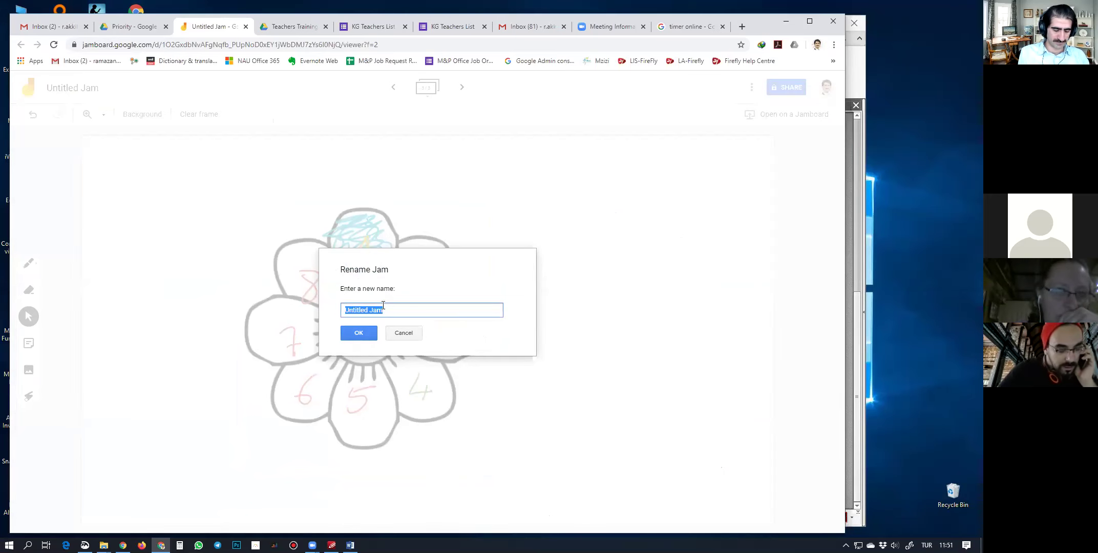
{"action": "type", "text": "Numbers"}
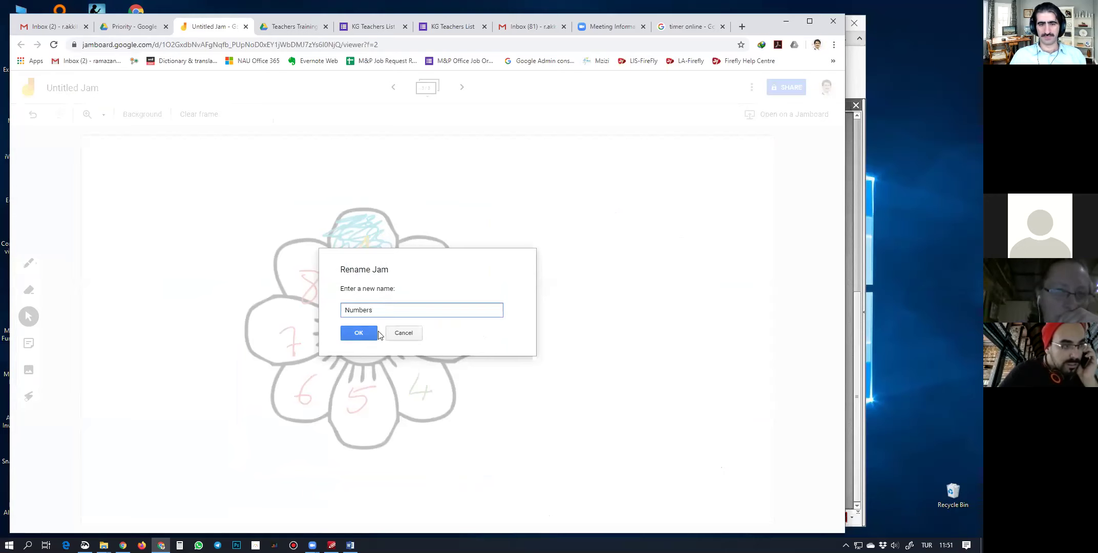
{"action": "type", "text": " for "}
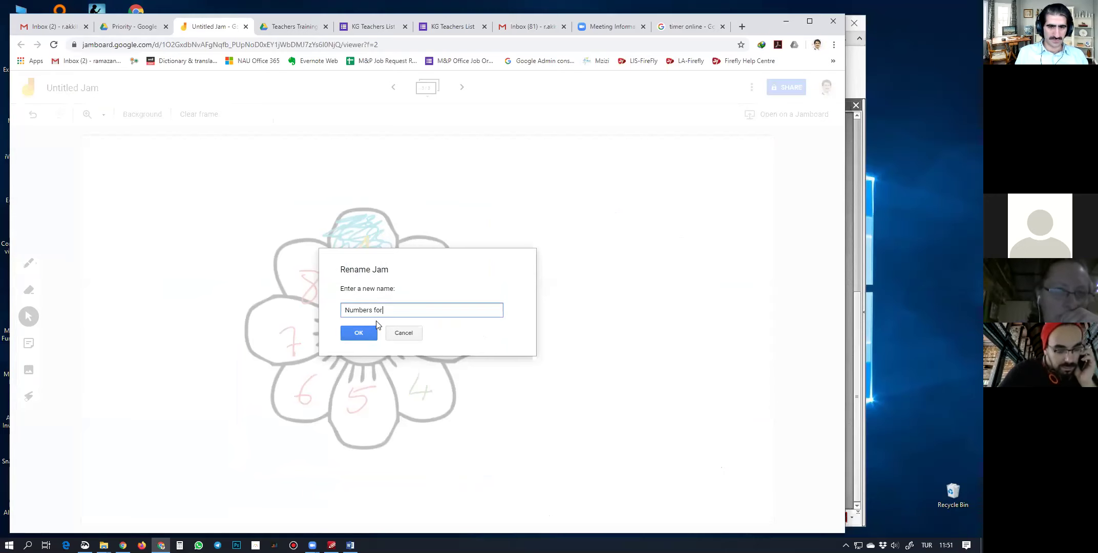
{"action": "type", "text": "KG"}
{"action": "left_click", "coordinate": [370, 334]}
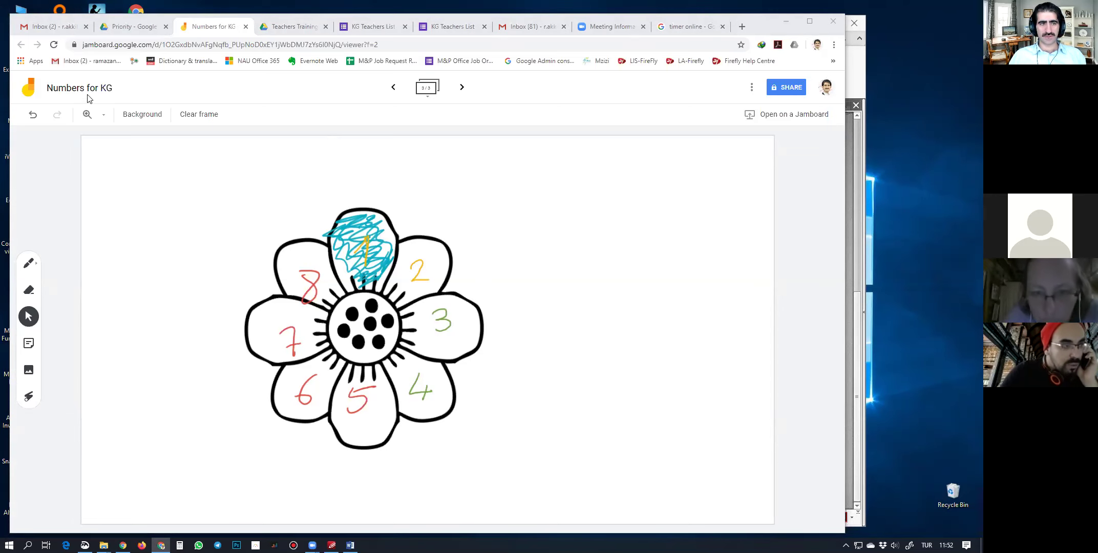
Close the jam, reopen Numbers for KG from My Drive, and go through its frames to the third one
{"action": "left_click", "coordinate": [245, 26]}
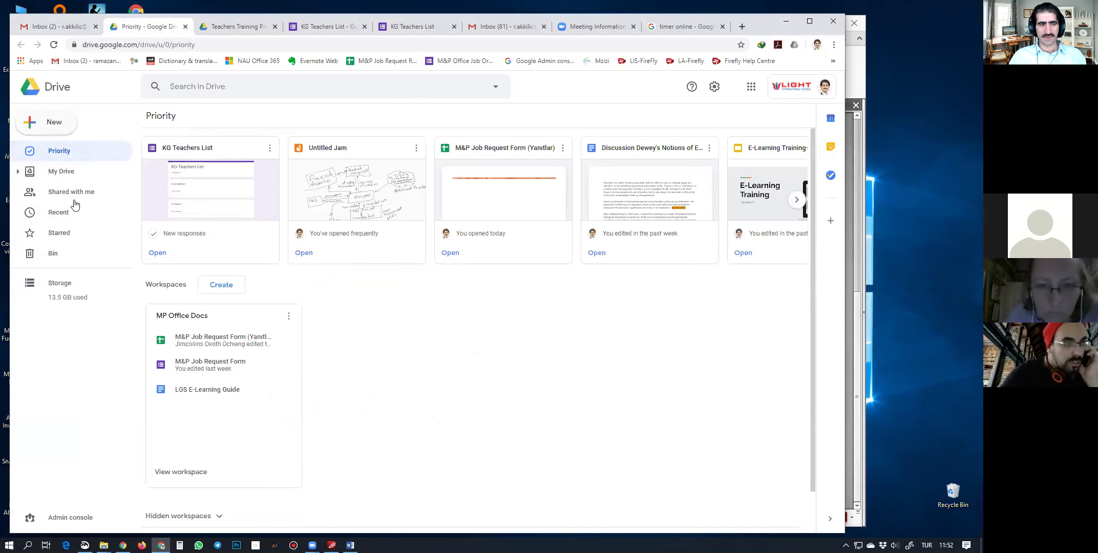
{"action": "left_click", "coordinate": [51, 174]}
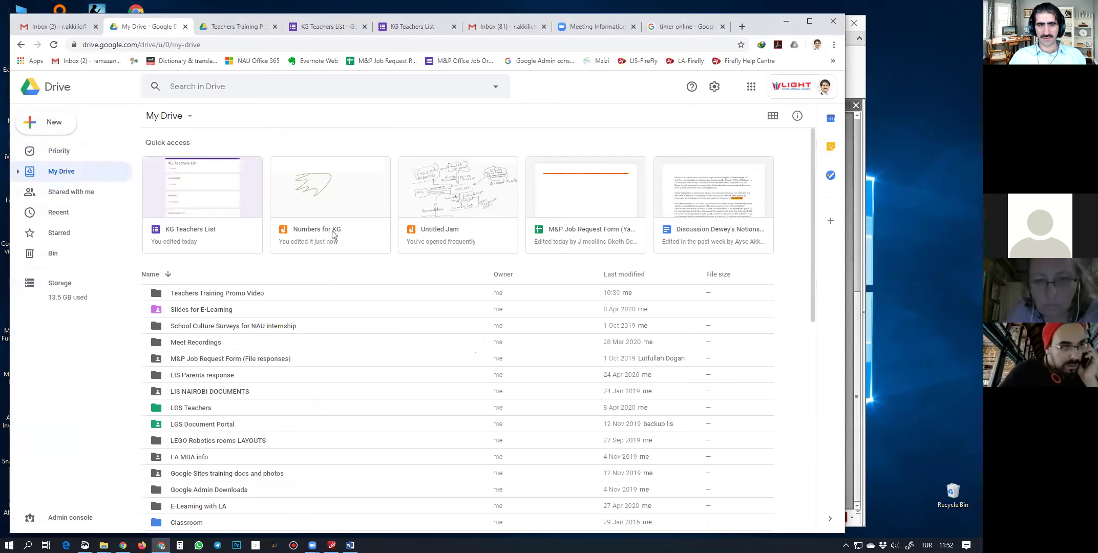
{"action": "left_click", "coordinate": [358, 236]}
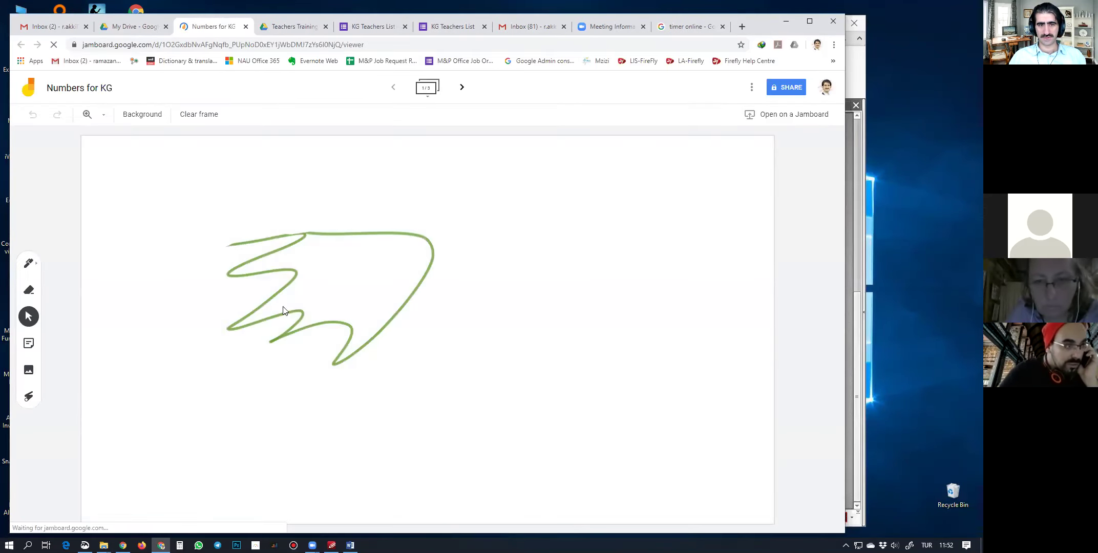
{"action": "left_click", "coordinate": [462, 88]}
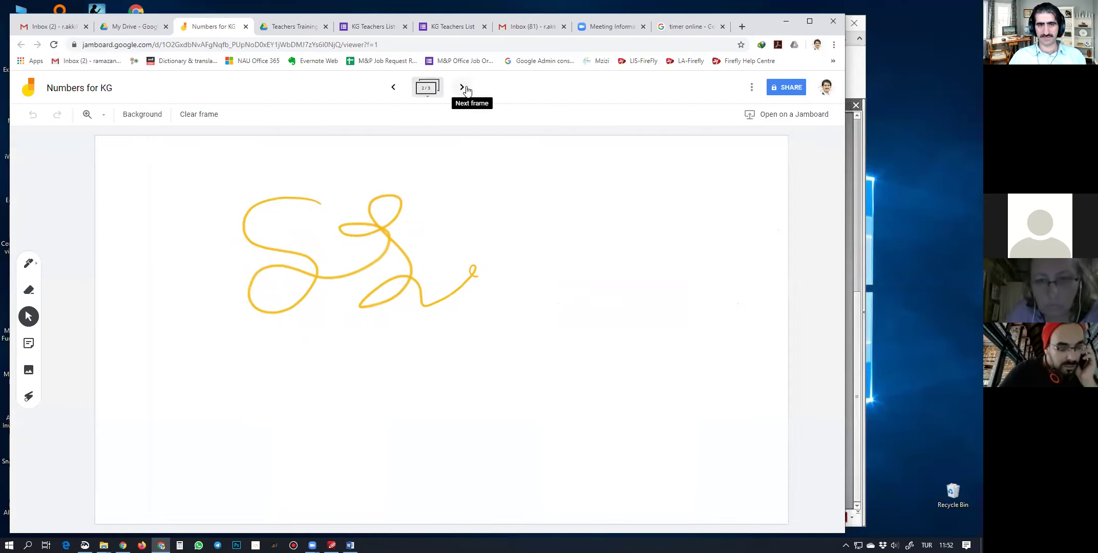
{"action": "left_click", "coordinate": [463, 88]}
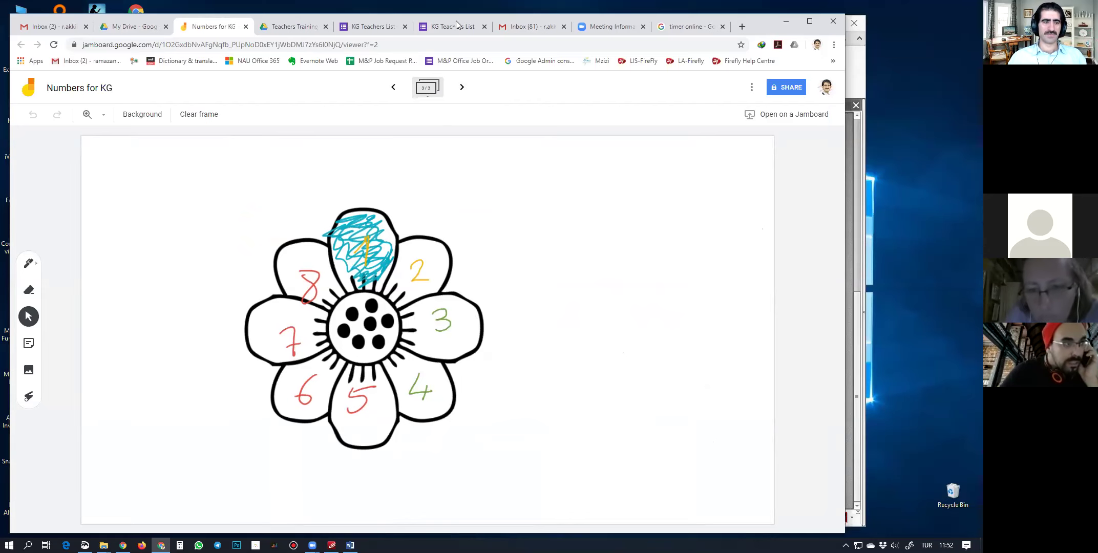
Save the third frame with the numbered flower as an image
{"action": "left_click", "coordinate": [752, 89]}
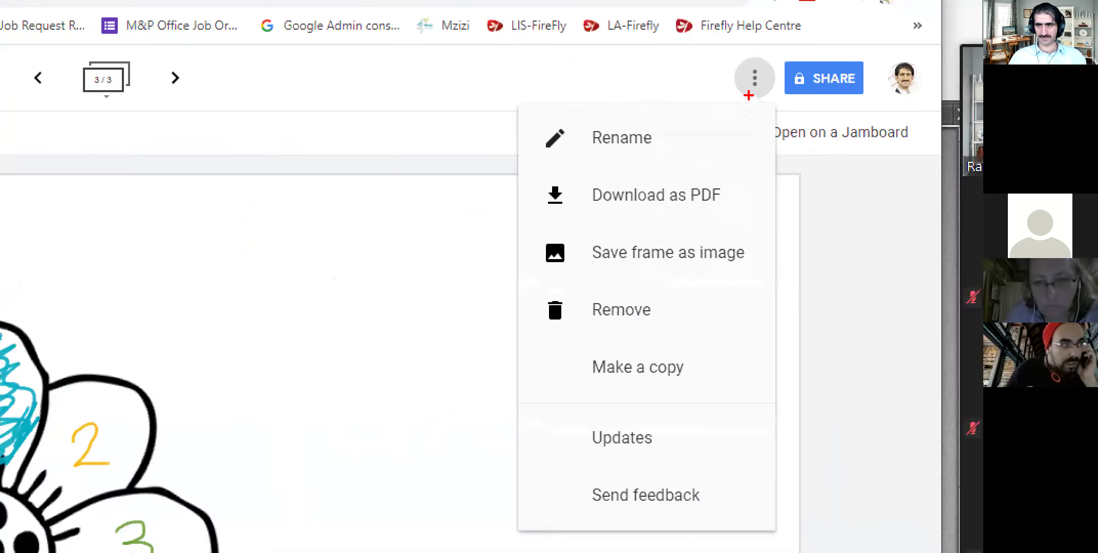
{"action": "mouse_move", "coordinate": [747, 108]}
{"action": "left_mouse_down"}
{"action": "mouse_move", "coordinate": [756, 70]}
{"action": "mouse_move", "coordinate": [727, 145]}
{"action": "left_mouse_up"}
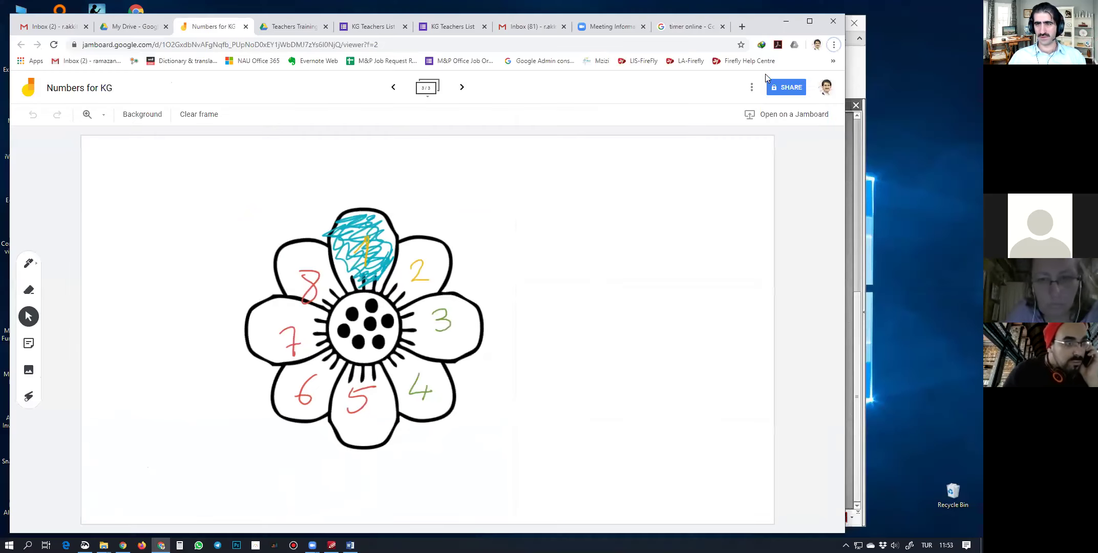
{"action": "left_click", "coordinate": [754, 78]}
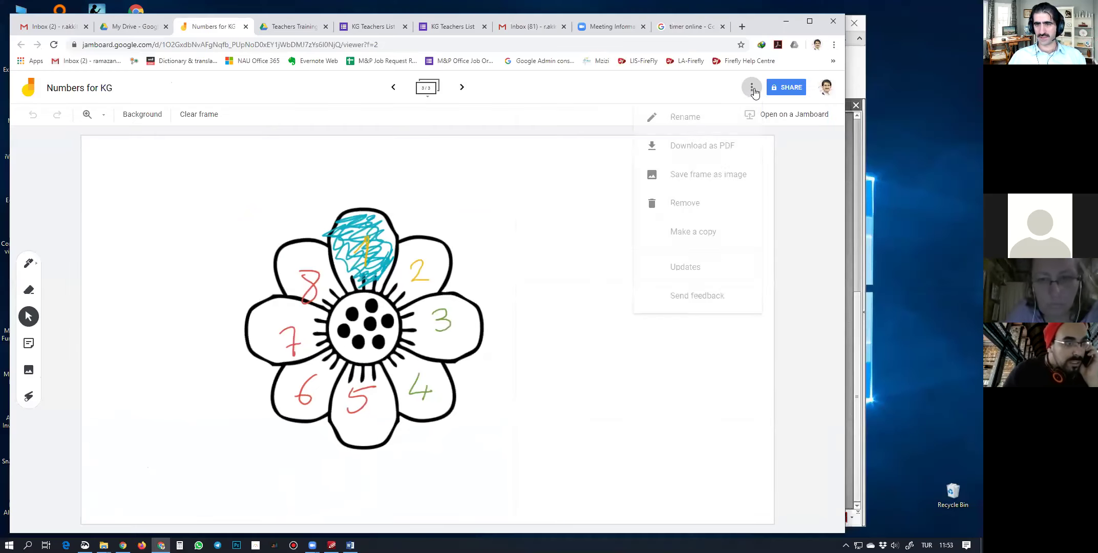
{"action": "left_click", "coordinate": [704, 181]}
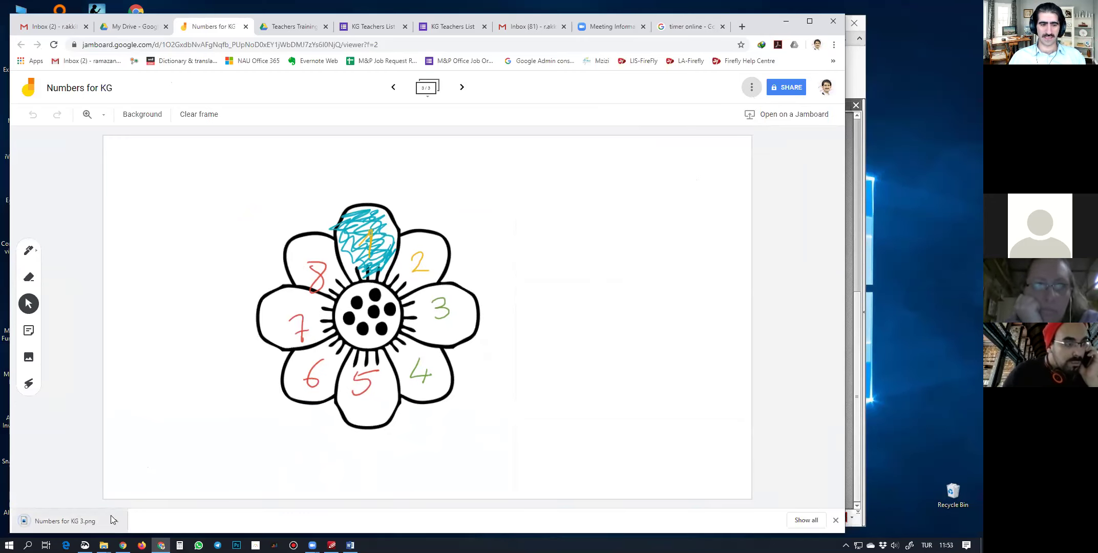
Show the downloaded Numbers for KG 3.png in its folder, view the picture, and return to the jam
{"action": "left_click", "coordinate": [116, 521]}
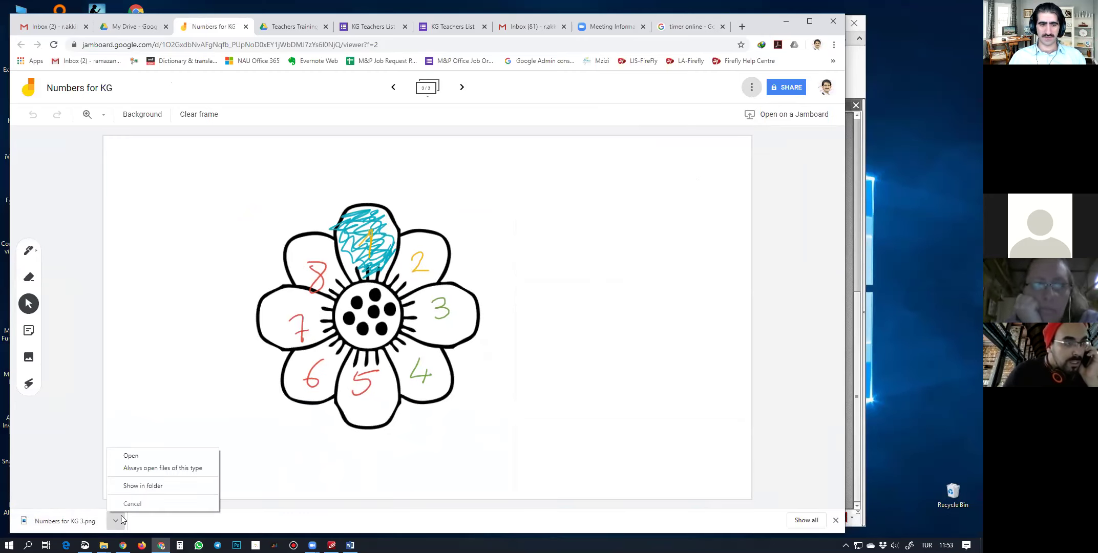
{"action": "left_click", "coordinate": [138, 486]}
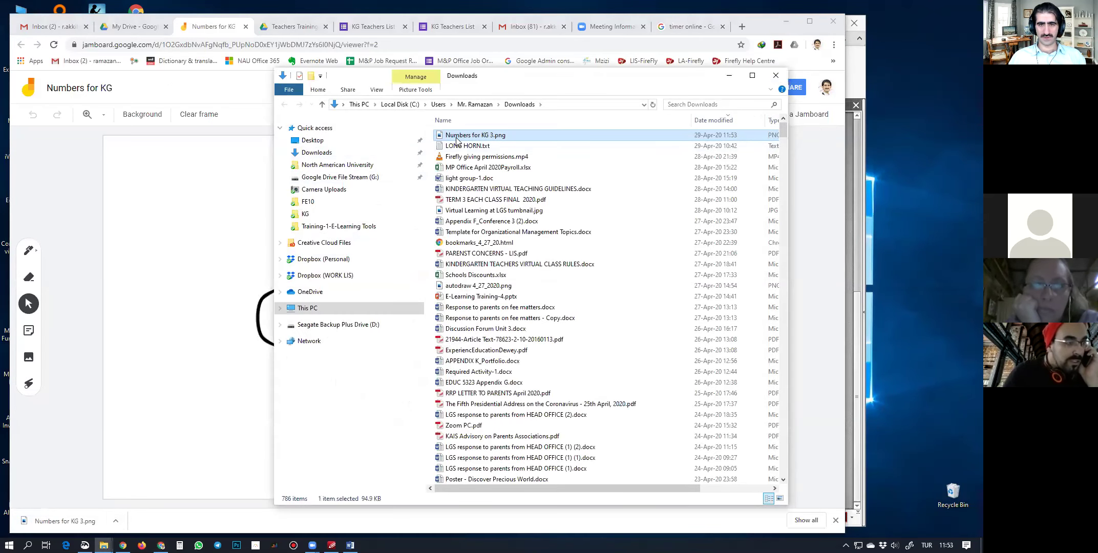
{"action": "double_click", "coordinate": [457, 136]}
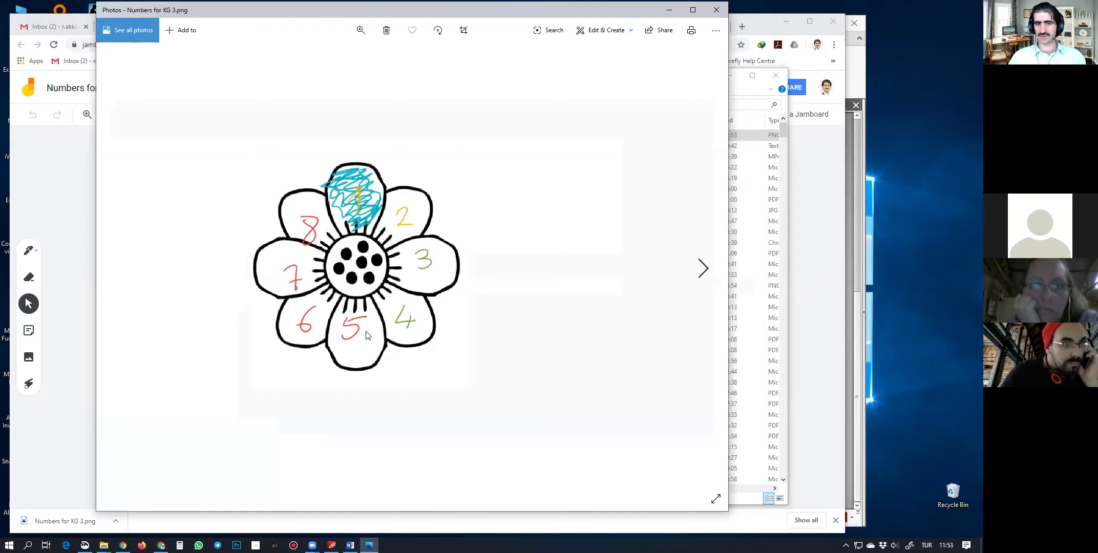
{"action": "left_click", "coordinate": [712, 15]}
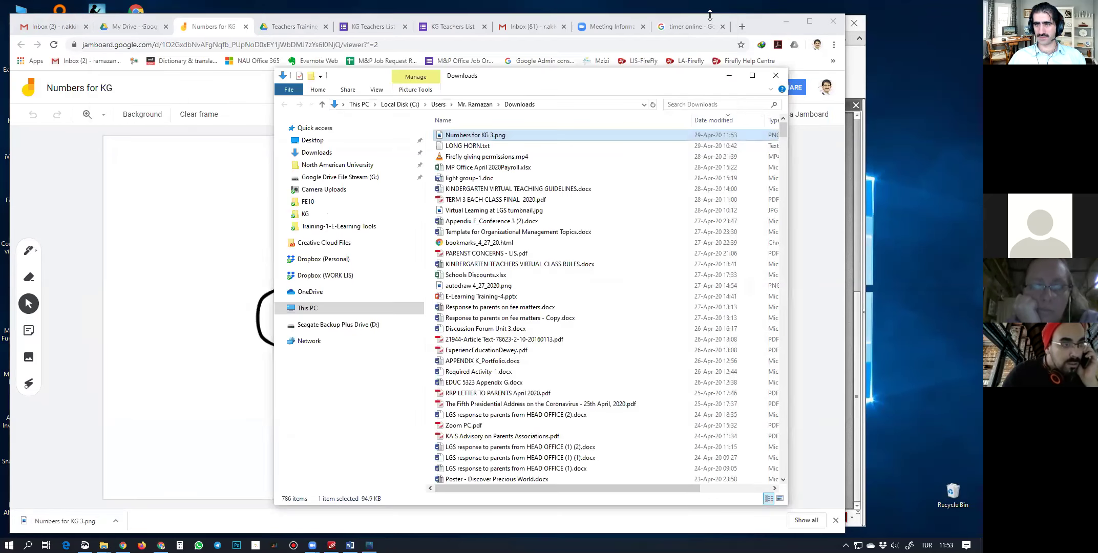
{"action": "left_click", "coordinate": [730, 75]}
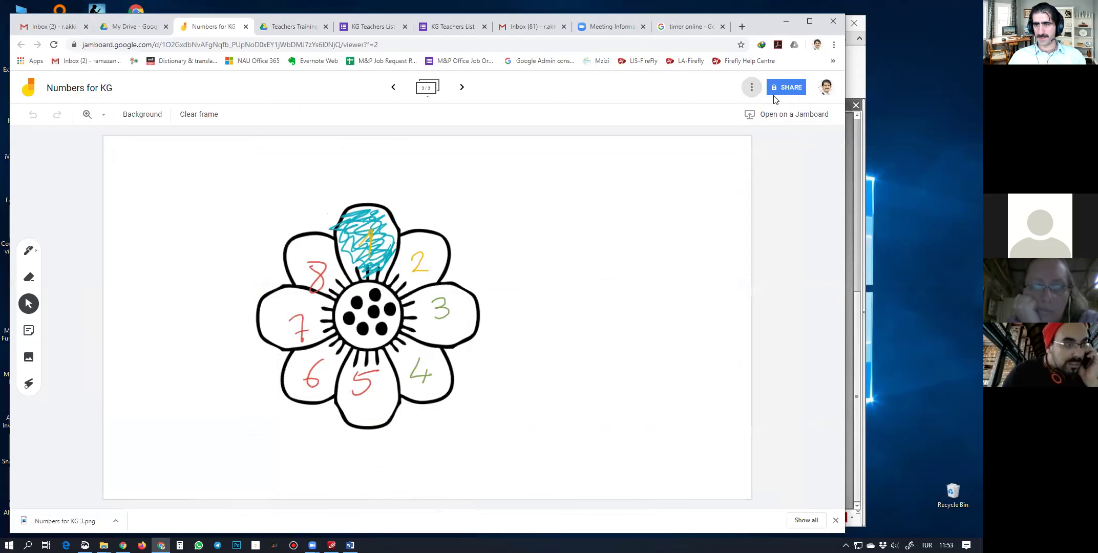
Download the whole jam as a PDF named Numbers for KG.pdf
{"action": "left_click", "coordinate": [751, 87]}
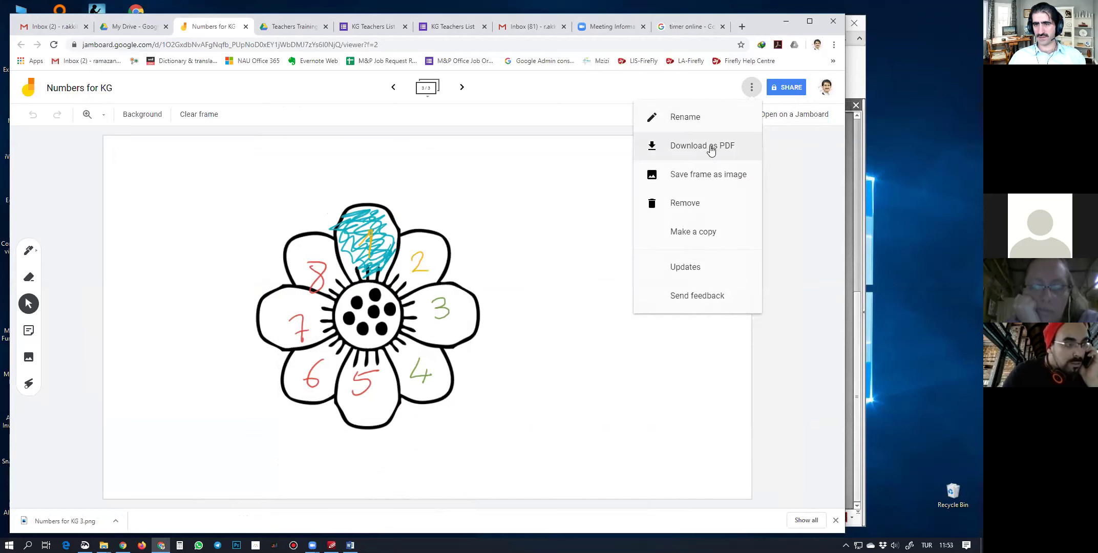
{"action": "left_click", "coordinate": [711, 149]}
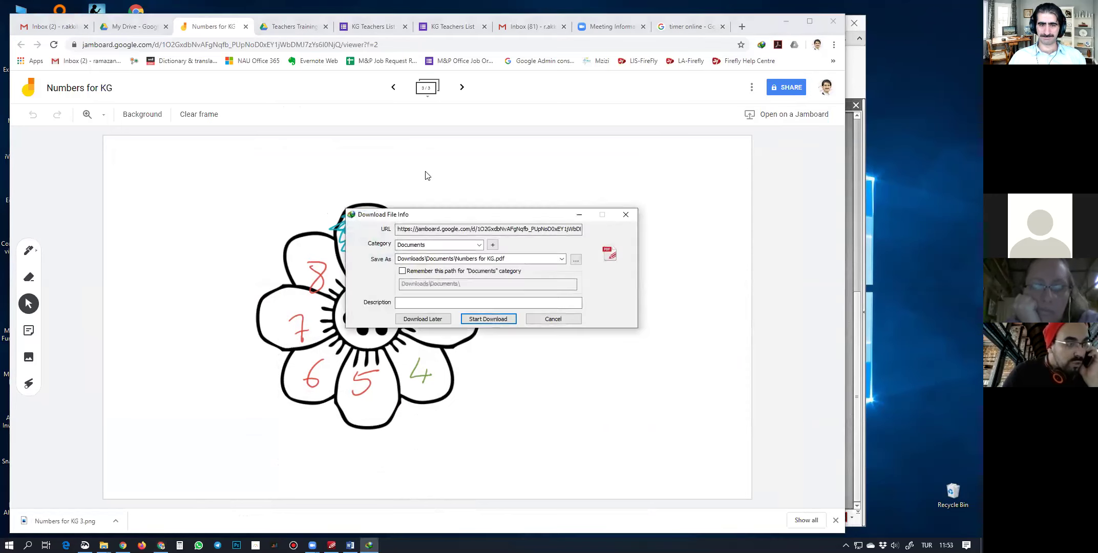
{"action": "left_click", "coordinate": [477, 318]}
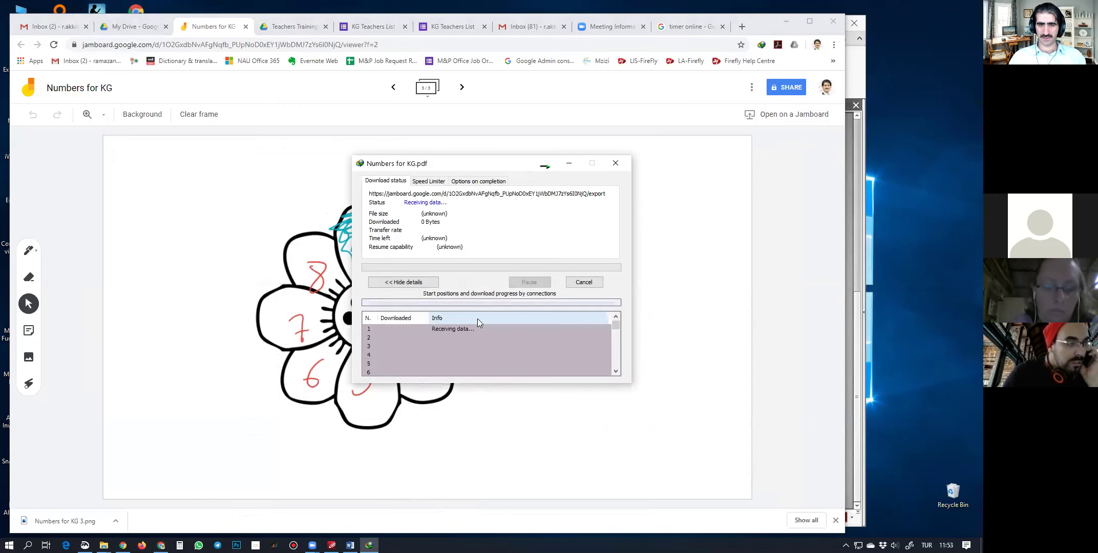
Open the downloaded PDF, look through the pages made from the jam's frames, and return to the jam
{"action": "left_click", "coordinate": [405, 305]}
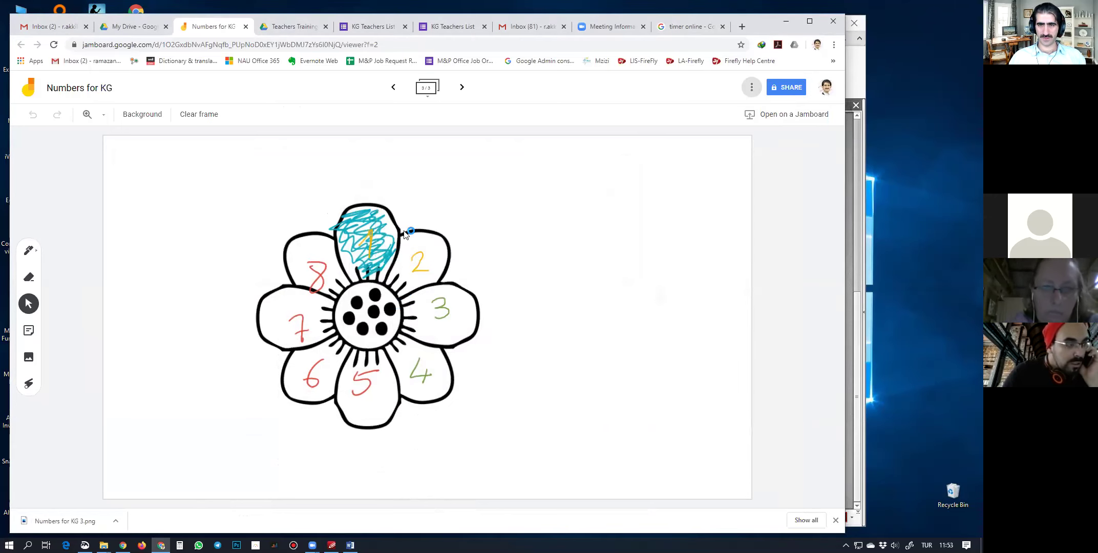
{"action": "scroll", "coordinate": [493, 259], "scroll_direction": "down", "scroll_amount": 2}
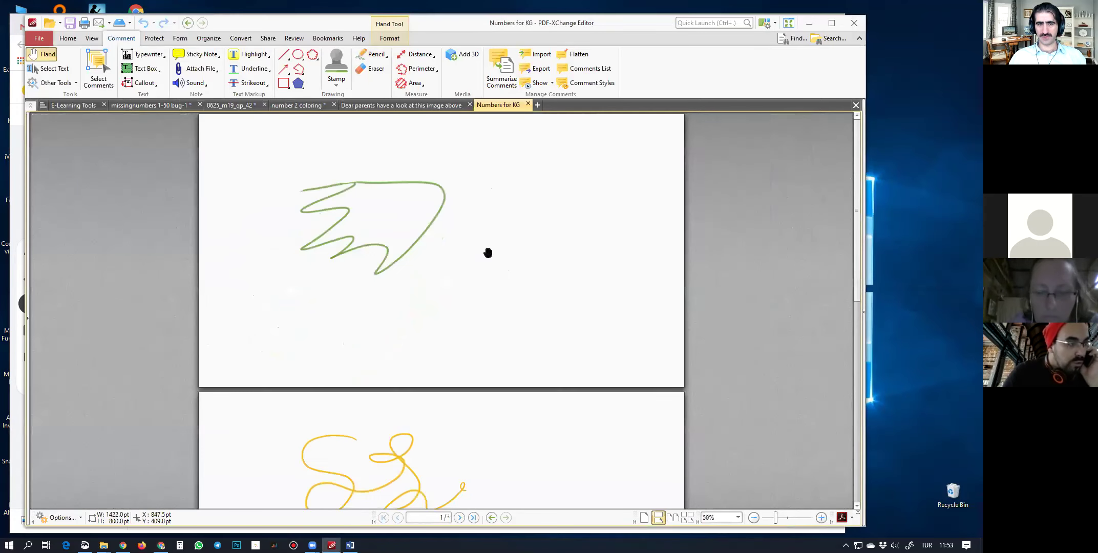
{"action": "scroll", "coordinate": [476, 212], "scroll_direction": "down", "scroll_amount": 5}
{"action": "scroll", "coordinate": [457, 223], "scroll_direction": "down", "scroll_amount": 2}
{"action": "scroll", "coordinate": [458, 235], "scroll_direction": "up", "scroll_amount": 7}
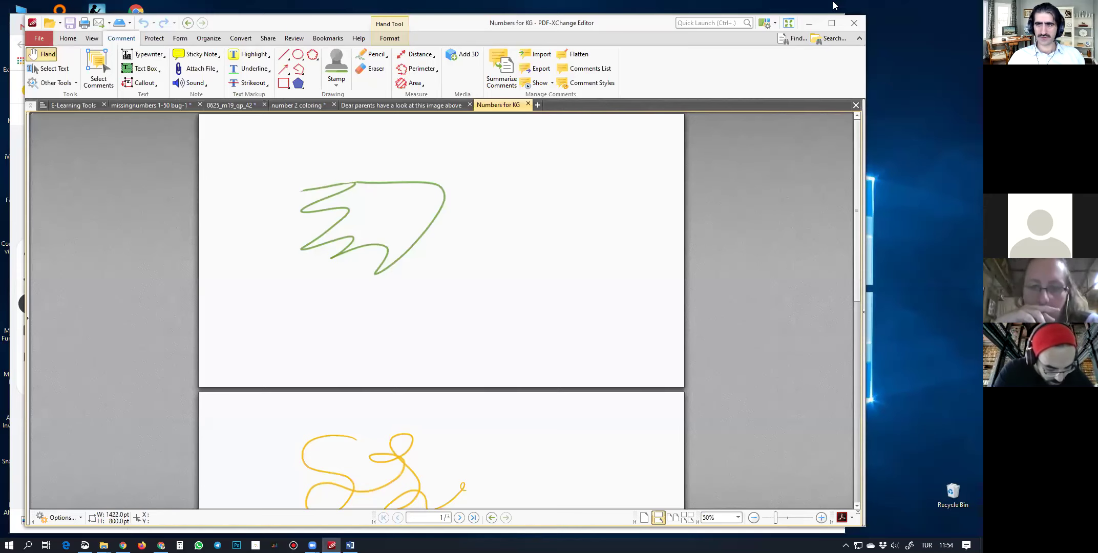
{"action": "left_click", "coordinate": [809, 23]}
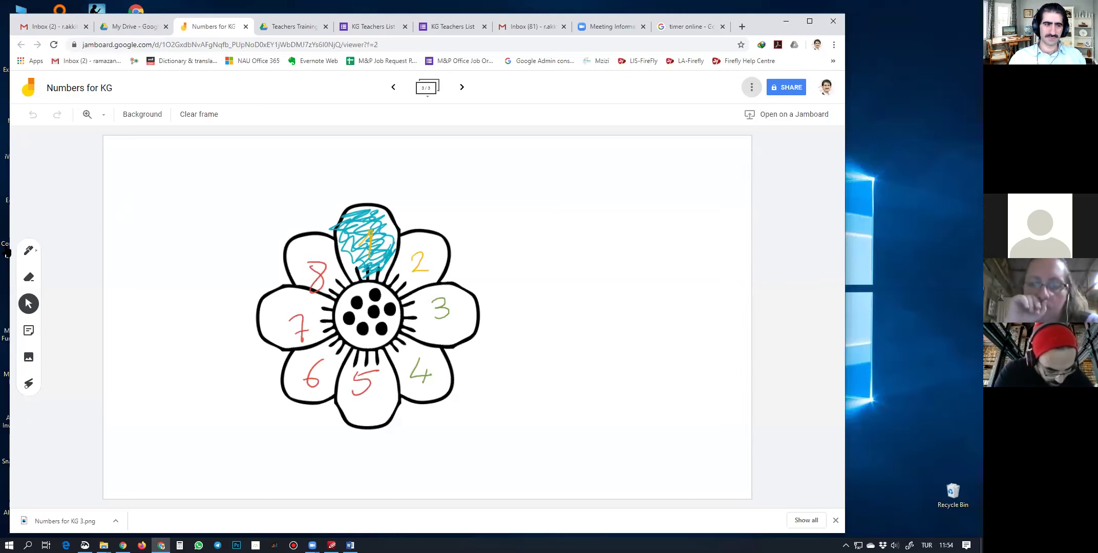
Handwrite "Hello" with the blue pen to the upper right of the flower and underline it twice
{"action": "left_click", "coordinate": [29, 250]}
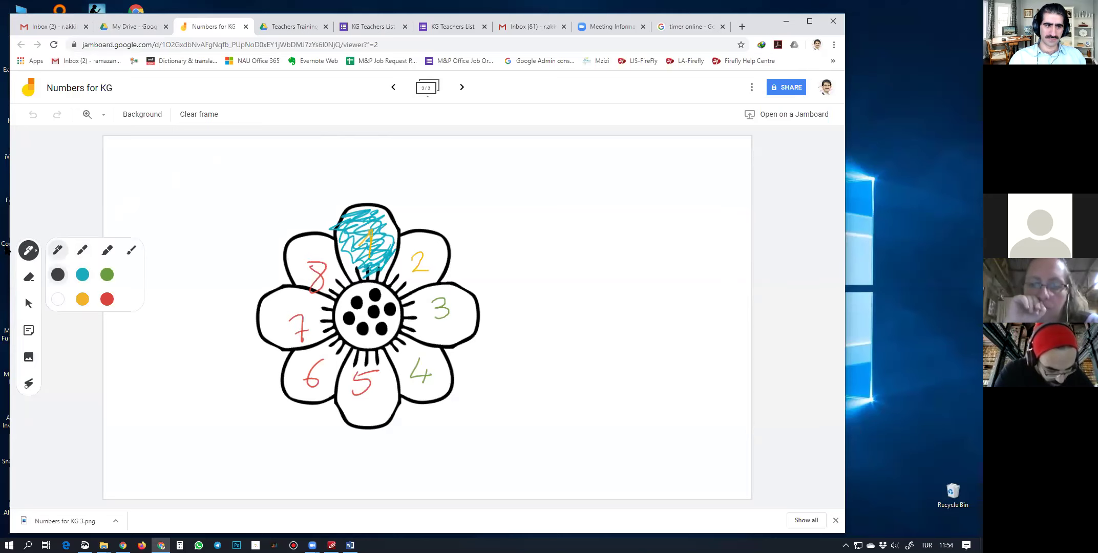
{"action": "left_click", "coordinate": [83, 274]}
{"action": "mouse_move", "coordinate": [496, 181]}
{"action": "left_mouse_down"}
{"action": "mouse_move", "coordinate": [493, 218]}
{"action": "mouse_move", "coordinate": [512, 216]}
{"action": "mouse_move", "coordinate": [513, 201]}
{"action": "mouse_move", "coordinate": [553, 216]}
{"action": "left_mouse_up"}
{"action": "mouse_move", "coordinate": [567, 181]}
{"action": "left_mouse_down"}
{"action": "mouse_move", "coordinate": [566, 212]}
{"action": "mouse_move", "coordinate": [581, 198]}
{"action": "left_mouse_up"}
{"action": "mouse_move", "coordinate": [491, 225]}
{"action": "left_mouse_down"}
{"action": "mouse_move", "coordinate": [597, 216]}
{"action": "mouse_move", "coordinate": [582, 231]}
{"action": "left_mouse_up"}
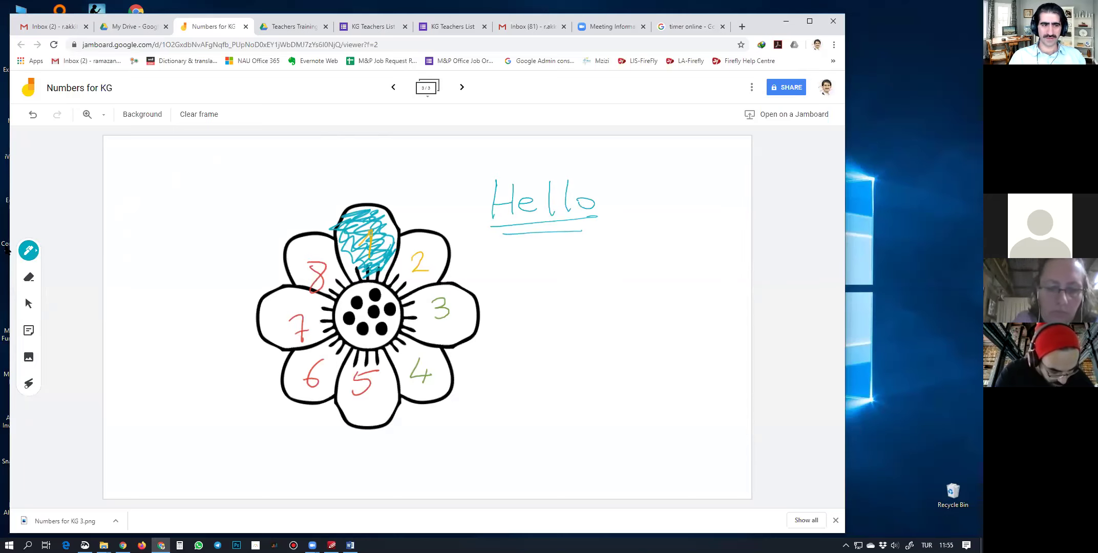
Switch to the marker in red and handwrite "How are you" on two lines below "Hello"
{"action": "left_click", "coordinate": [28, 250]}
{"action": "left_click", "coordinate": [82, 249]}
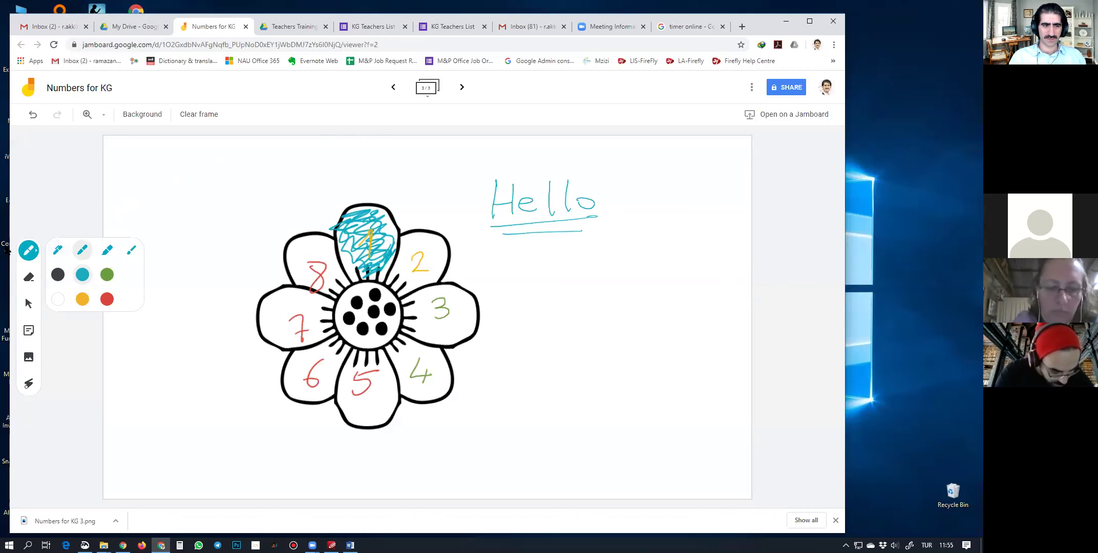
{"action": "left_click", "coordinate": [107, 298]}
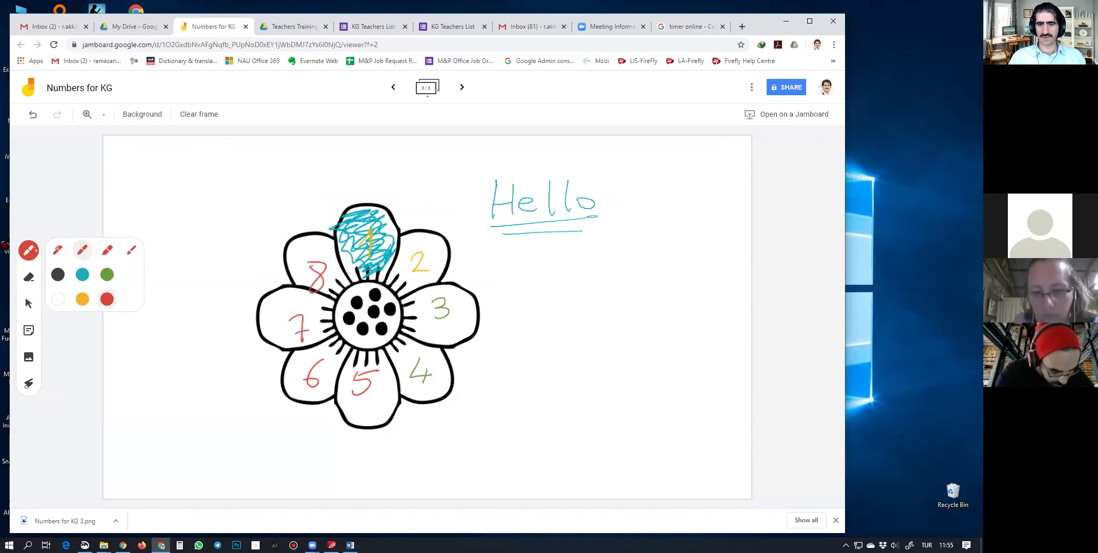
{"action": "mouse_move", "coordinate": [501, 256]}
{"action": "left_mouse_down"}
{"action": "mouse_move", "coordinate": [501, 298]}
{"action": "mouse_move", "coordinate": [521, 293]}
{"action": "mouse_move", "coordinate": [523, 279]}
{"action": "mouse_move", "coordinate": [592, 265]}
{"action": "left_mouse_up"}
{"action": "mouse_move", "coordinate": [530, 319]}
{"action": "left_mouse_down"}
{"action": "mouse_move", "coordinate": [531, 334]}
{"action": "mouse_move", "coordinate": [631, 307]}
{"action": "mouse_move", "coordinate": [613, 346]}
{"action": "left_mouse_up"}
{"action": "left_click_drag", "start_coordinate": [653, 307], "coordinate": [684, 303]}
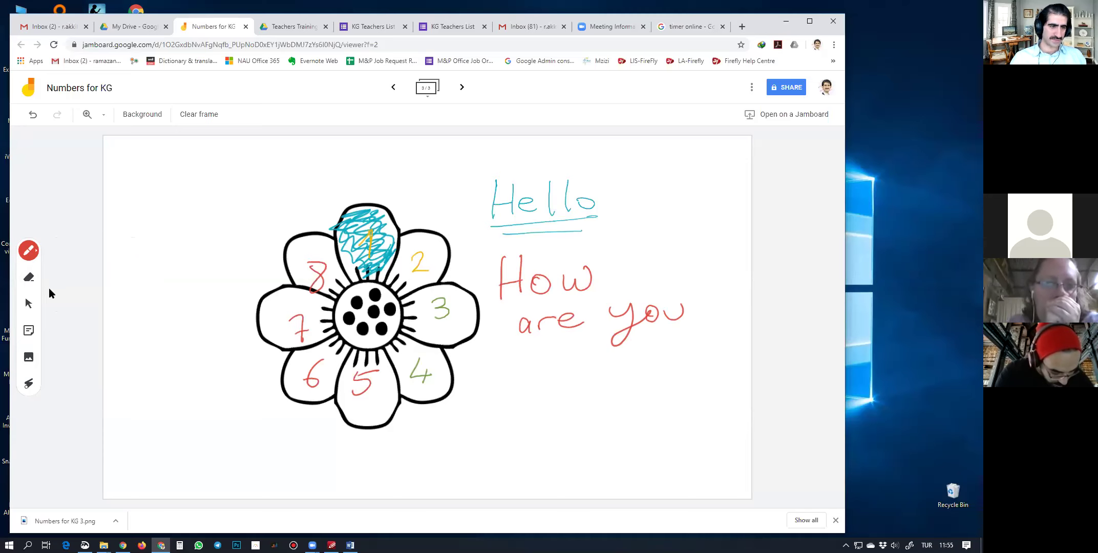
Add a green sticky note reading "this is a note" to the current frame, without creating a second note
{"action": "left_click", "coordinate": [29, 337]}
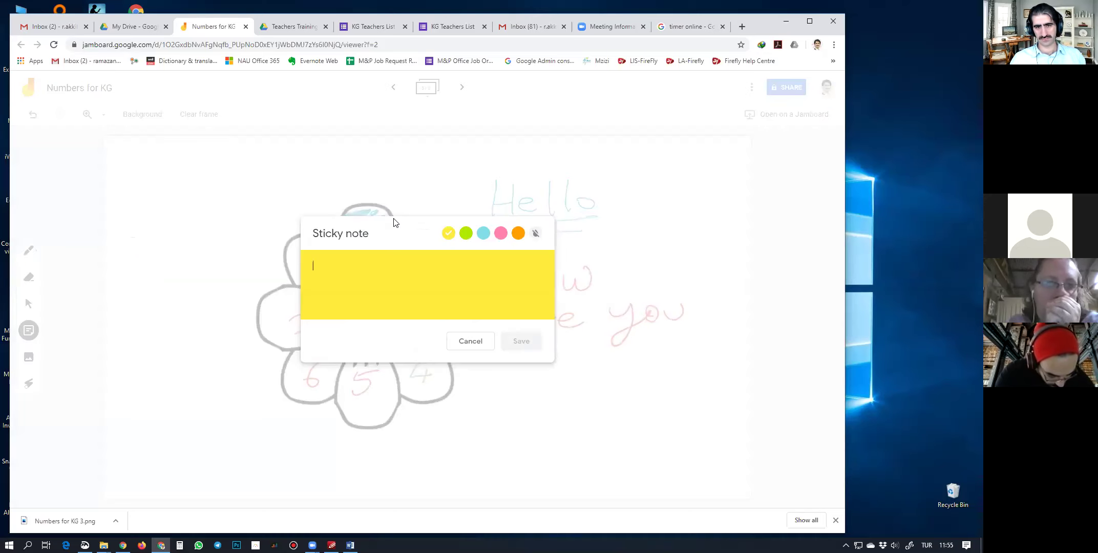
{"action": "triple_click", "coordinate": [369, 212]}
{"action": "left_click", "coordinate": [395, 236]}
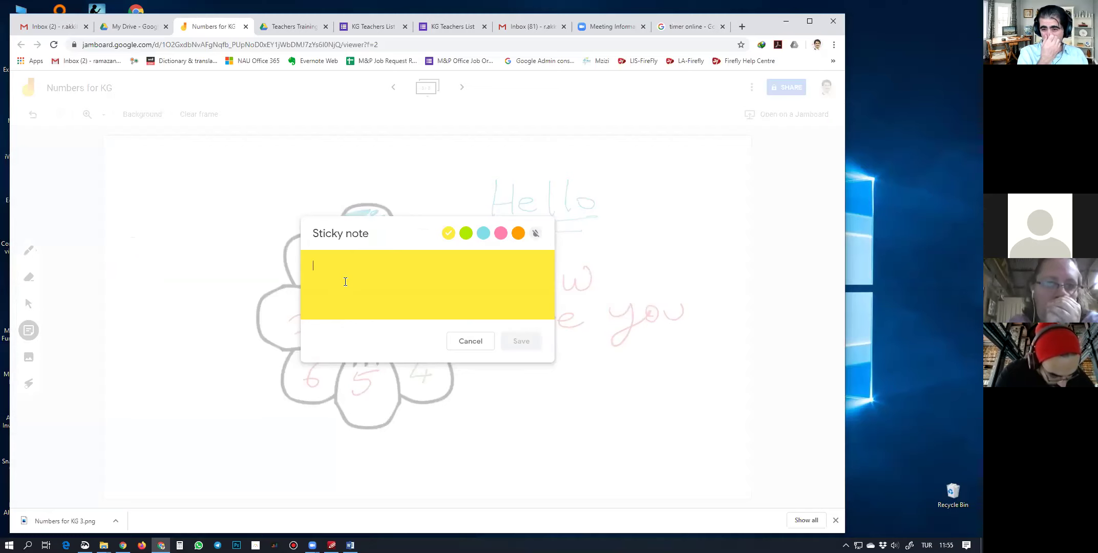
{"action": "type", "text": "th"}
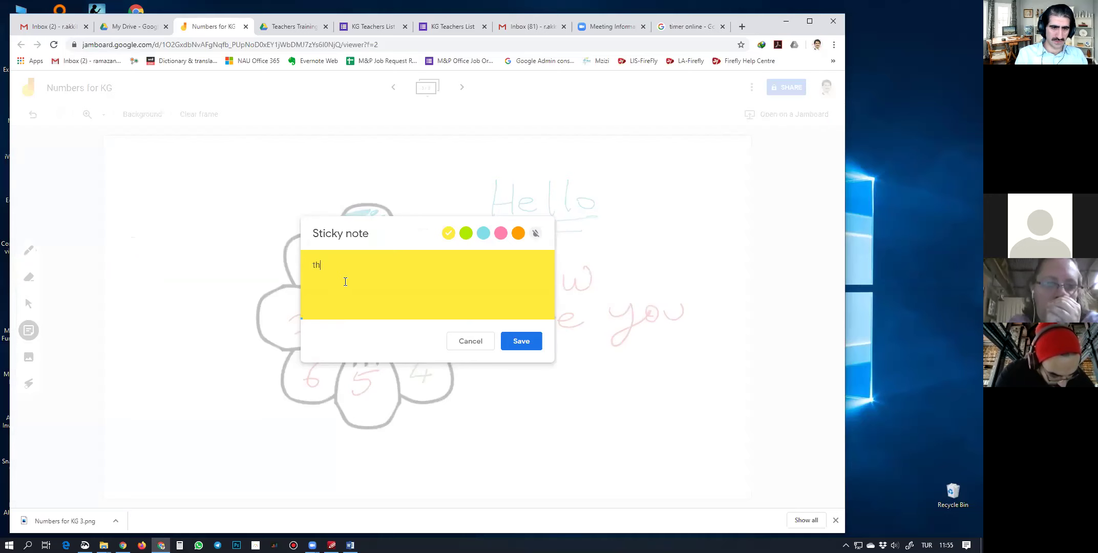
{"action": "type", "text": "is is a note"}
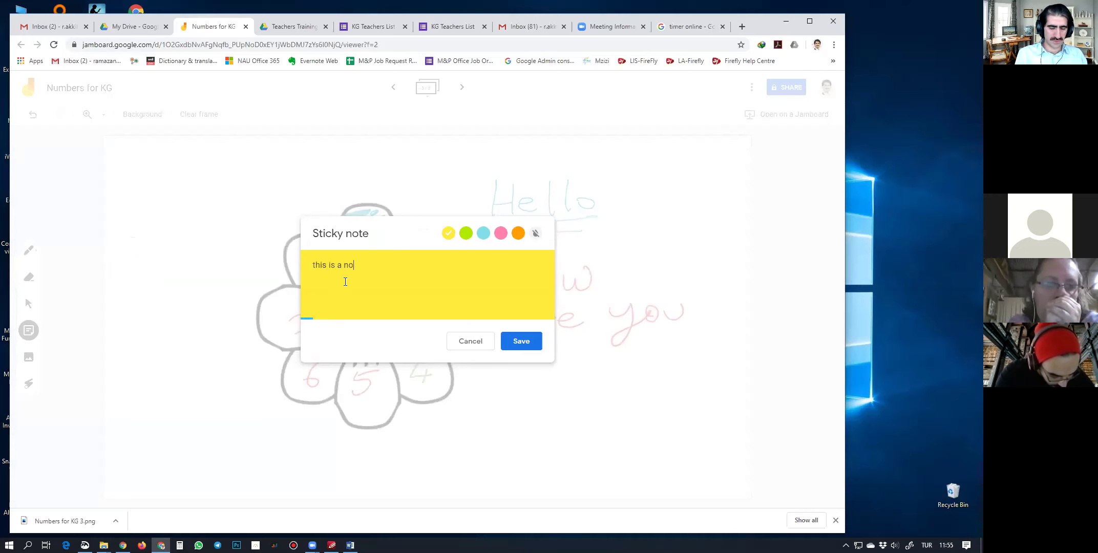
{"action": "left_click", "coordinate": [467, 235]}
{"action": "left_click", "coordinate": [521, 342]}
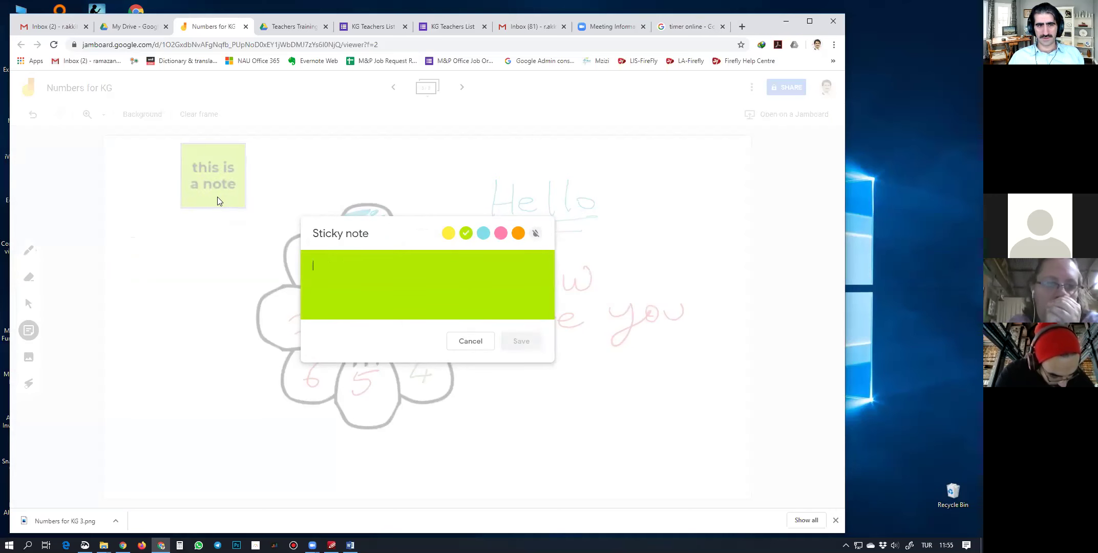
{"action": "left_click", "coordinate": [462, 347]}
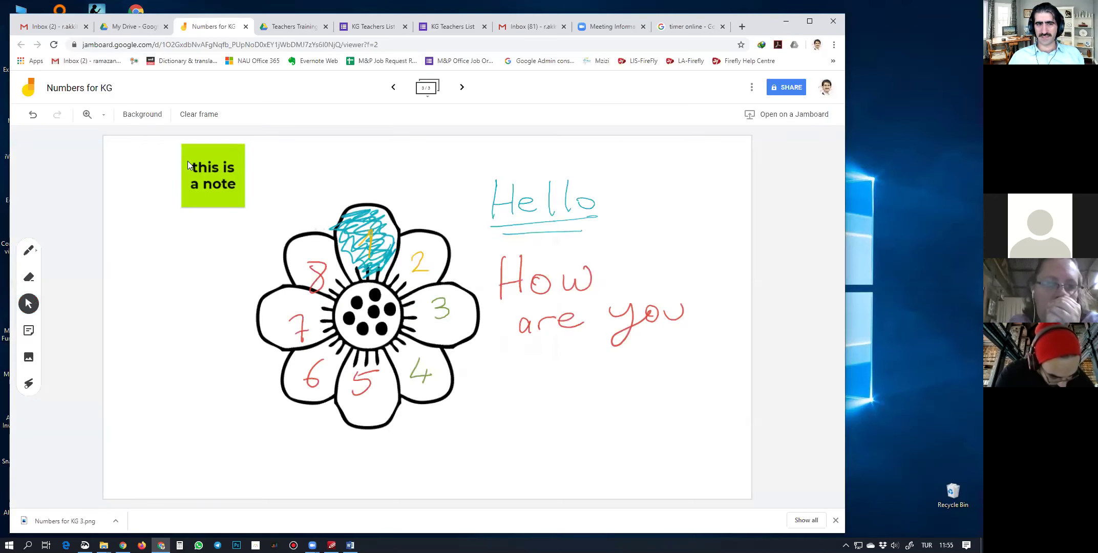
Enlarge the green sticky note, place it to the upper left of the flower, and leave nothing selected
{"action": "left_click_drag", "start_coordinate": [228, 197], "coordinate": [261, 244]}
{"action": "left_click", "coordinate": [283, 191]}
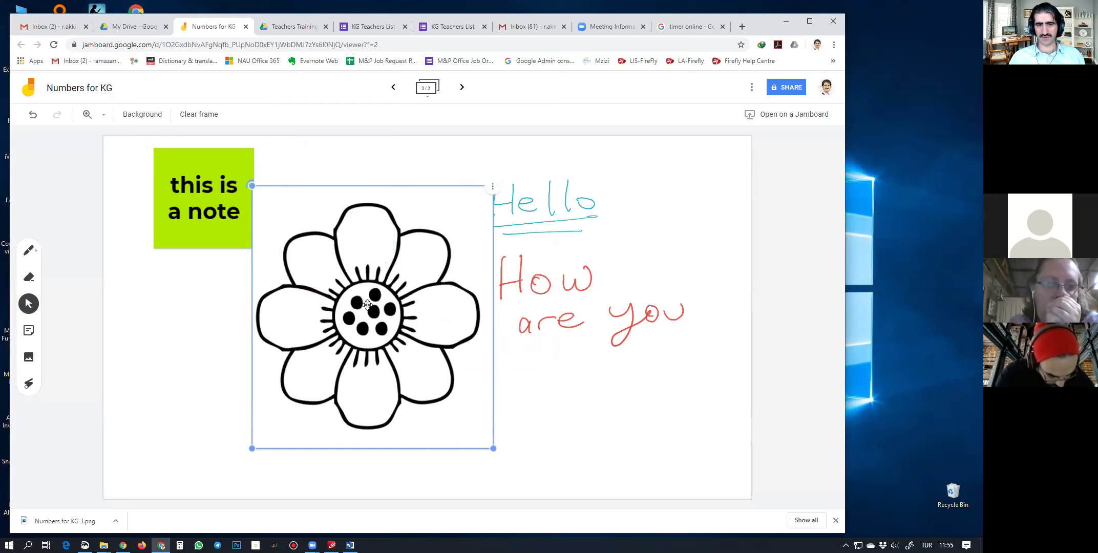
{"action": "left_click", "coordinate": [530, 375]}
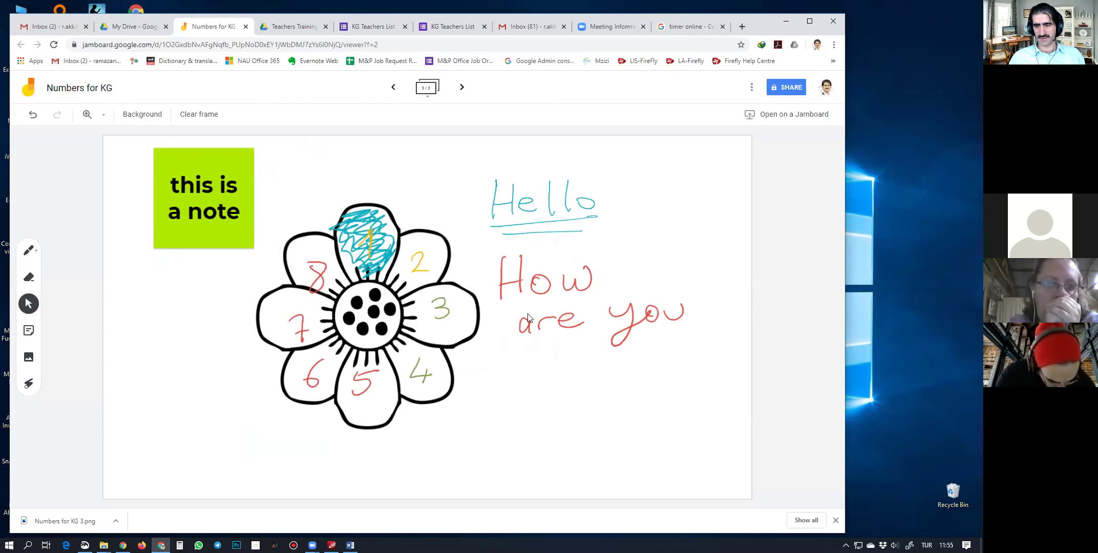
{"action": "left_click", "coordinate": [852, 202]}
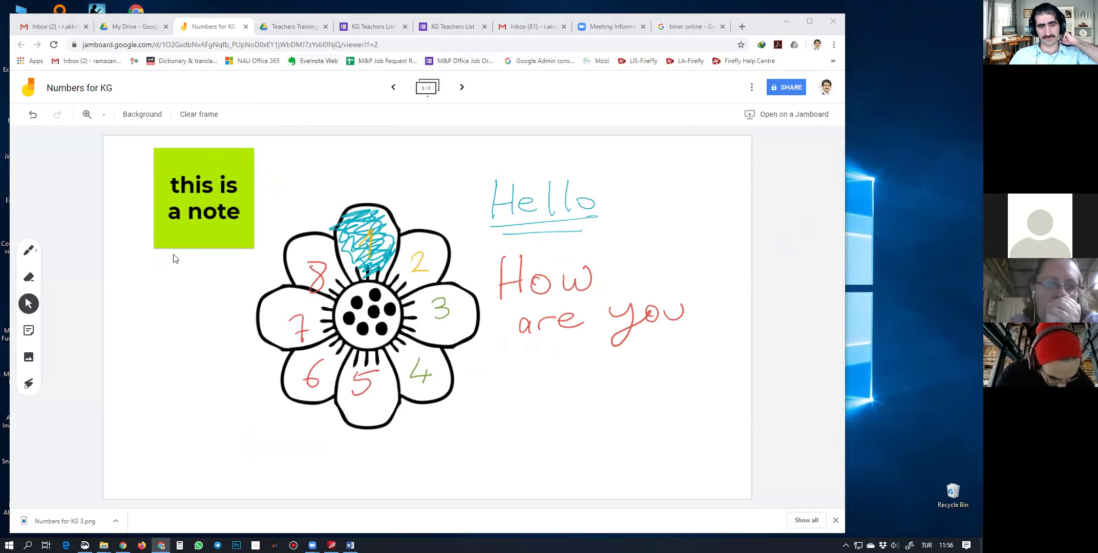
Switch to PDF-XChange Editor, close the Numbers for KG PDF, and return to the jam
{"action": "left_click", "coordinate": [331, 545]}
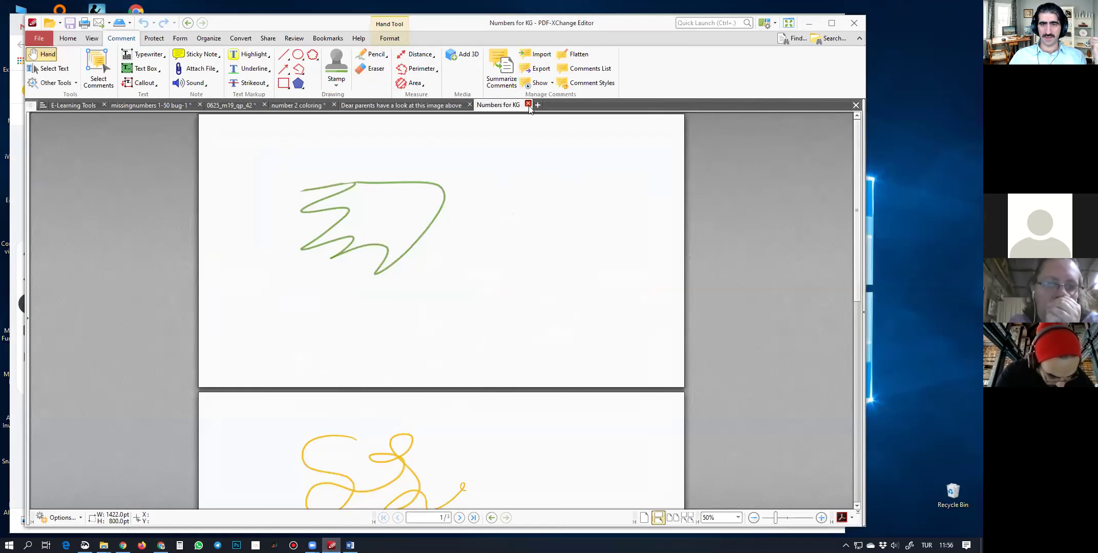
{"action": "left_click", "coordinate": [528, 104]}
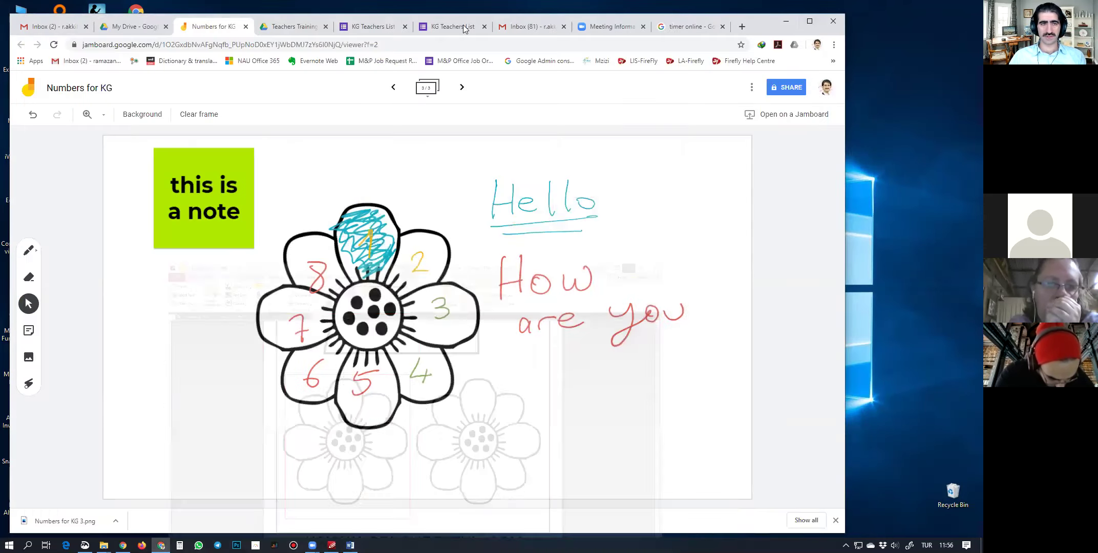
{"action": "left_click", "coordinate": [808, 23]}
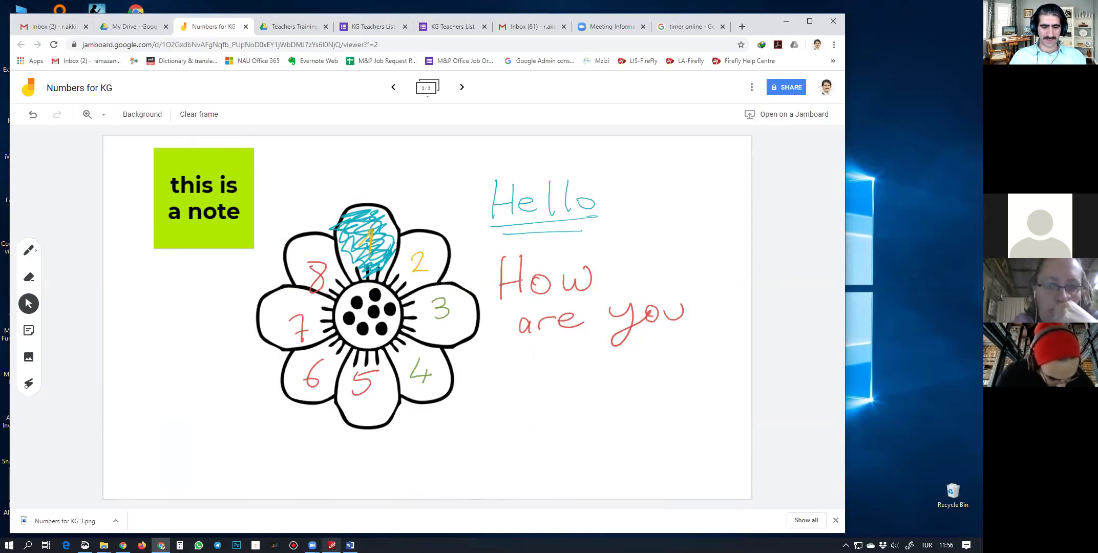
Return to PDF-XChange Editor and go to the BandiCam section, item 4, of the E-Learning Tools document
{"action": "left_click", "coordinate": [332, 545]}
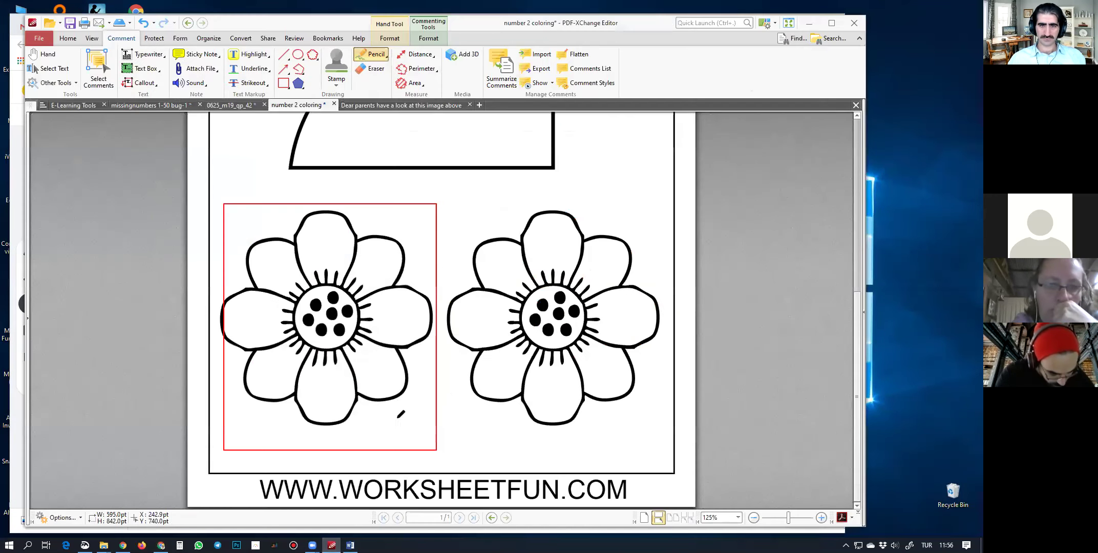
{"action": "left_click", "coordinate": [72, 105]}
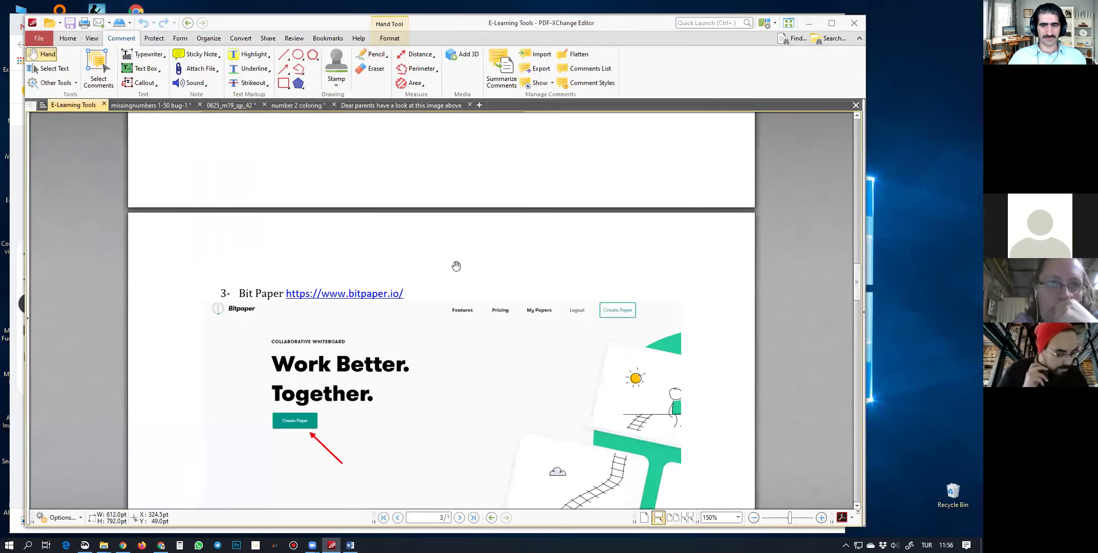
{"action": "scroll", "coordinate": [456, 266], "scroll_direction": "down", "scroll_amount": 15}
{"action": "scroll", "coordinate": [477, 249], "scroll_direction": "down", "scroll_amount": 6}
{"action": "scroll", "coordinate": [474, 243], "scroll_direction": "up", "scroll_amount": 3}
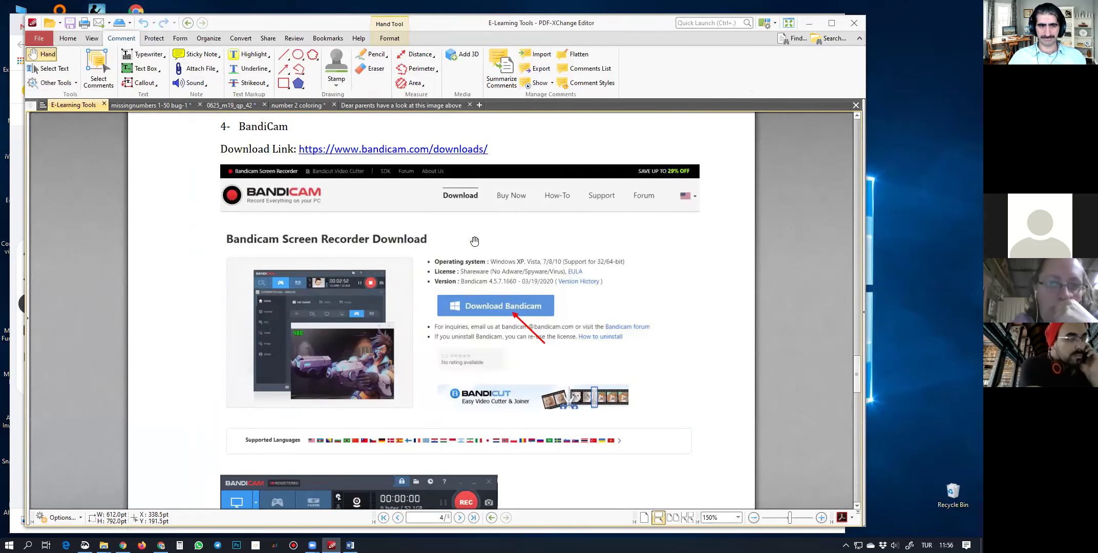
{"action": "scroll", "coordinate": [475, 241], "scroll_direction": "up", "scroll_amount": 1}
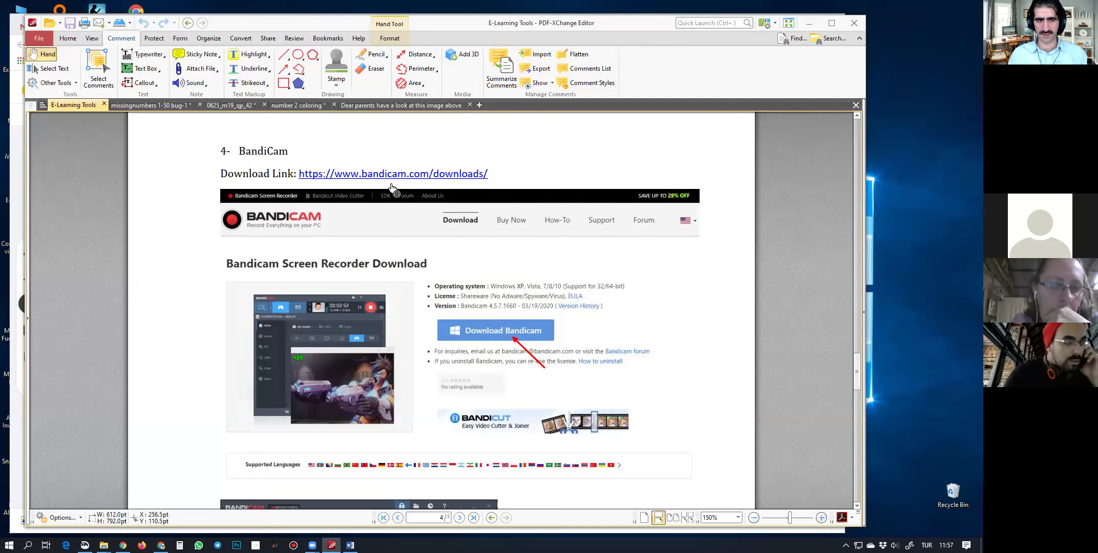
Examine the Bandicam download page and recording settings illustrated in the BandiCam section of the guide
{"action": "scroll", "coordinate": [436, 236], "scroll_direction": "down", "scroll_amount": 2}
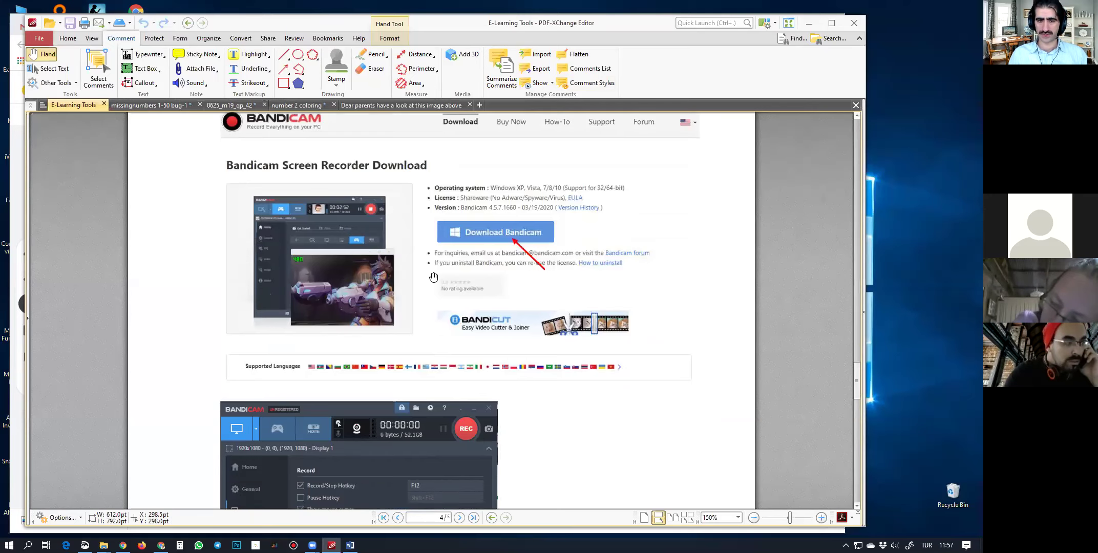
{"action": "scroll", "coordinate": [475, 282], "scroll_direction": "down", "scroll_amount": 3}
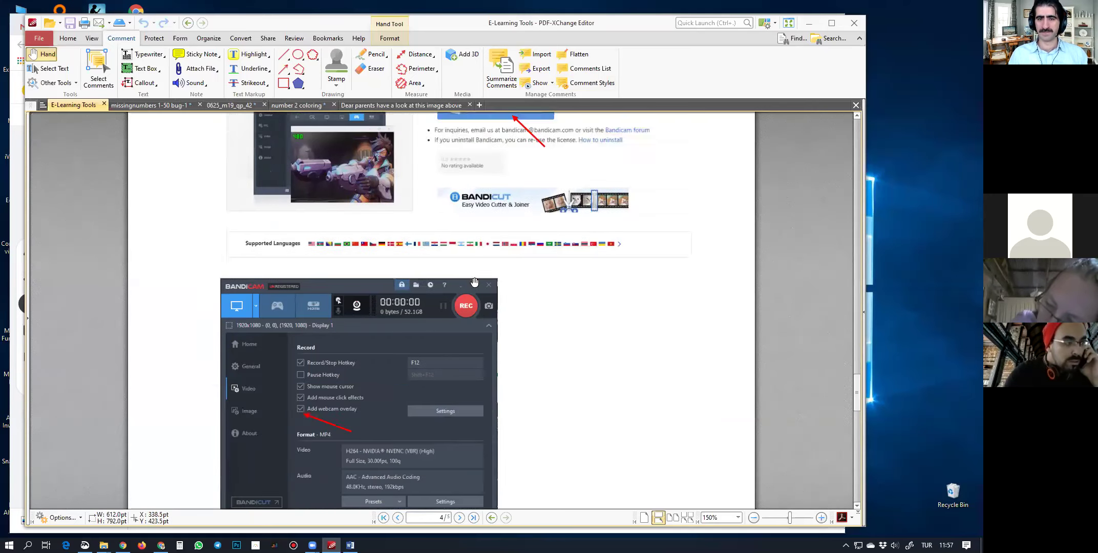
{"action": "scroll", "coordinate": [490, 345], "scroll_direction": "up", "scroll_amount": 3}
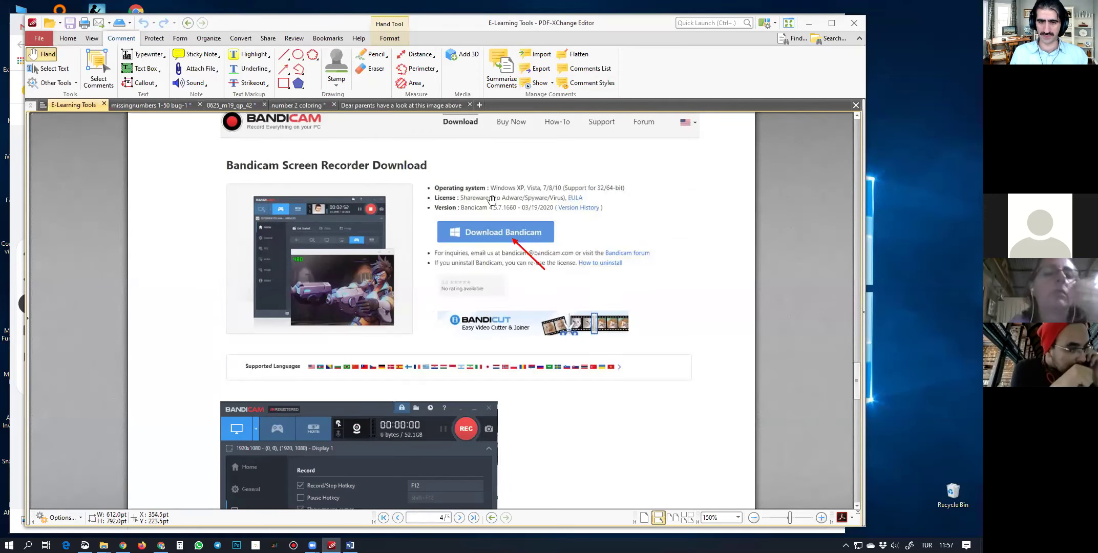
{"action": "scroll", "coordinate": [499, 264], "scroll_direction": "down", "scroll_amount": 2}
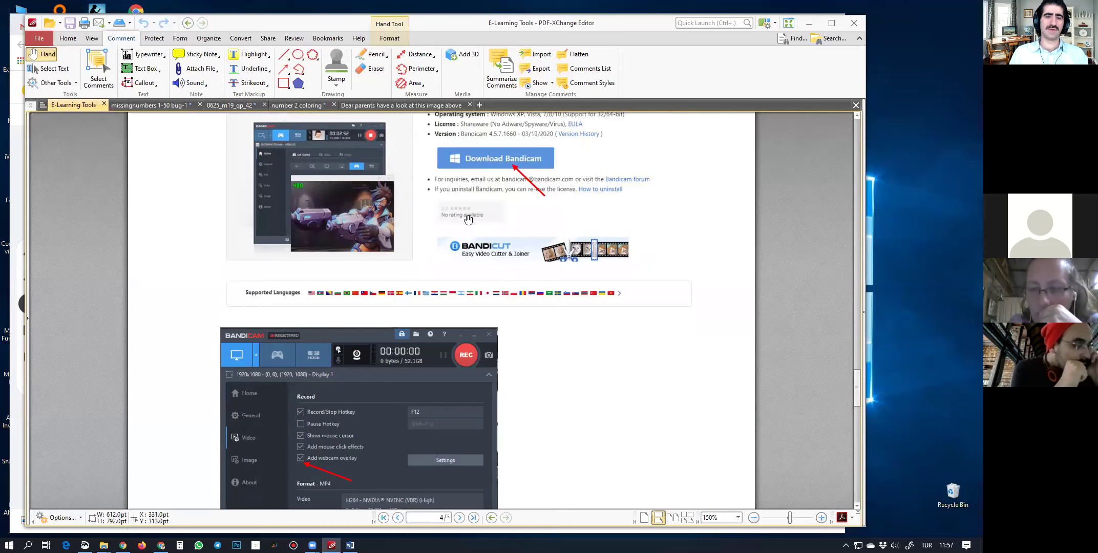
{"action": "scroll", "coordinate": [490, 241], "scroll_direction": "down", "scroll_amount": 1}
{"action": "scroll", "coordinate": [469, 187], "scroll_direction": "up", "scroll_amount": 3}
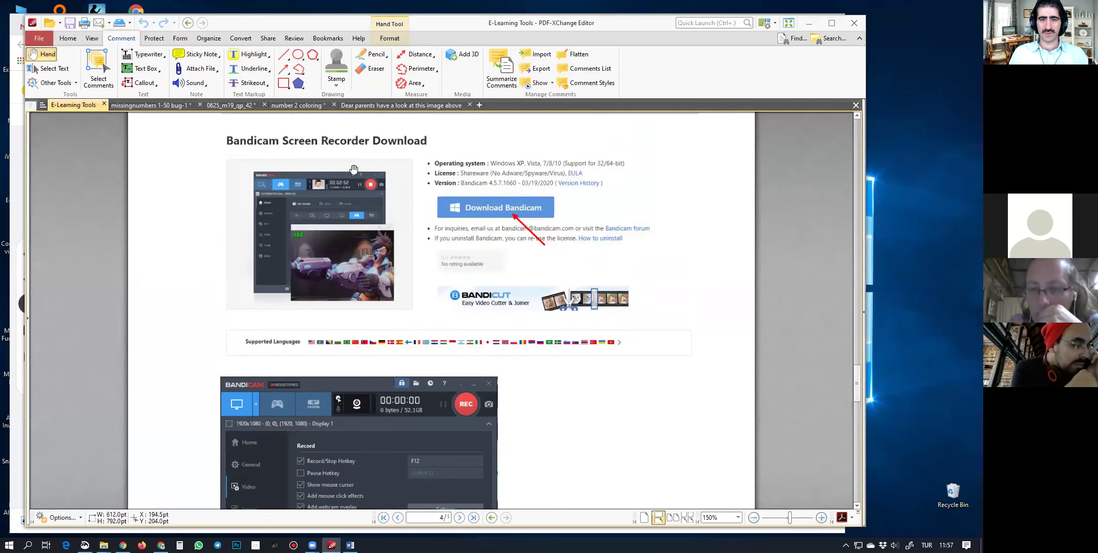
{"action": "scroll", "coordinate": [465, 205], "scroll_direction": "down", "scroll_amount": 3}
{"action": "scroll", "coordinate": [461, 201], "scroll_direction": "down", "scroll_amount": 2}
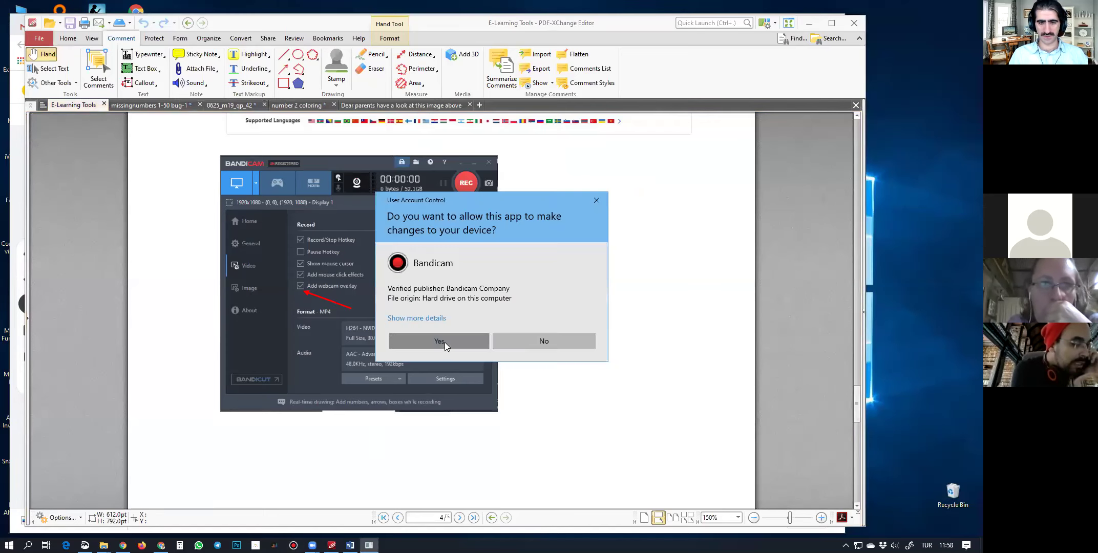
Allow Bandicam to run on the device and place its window over the jam with the PDF editor minimised
{"action": "left_click", "coordinate": [445, 342]}
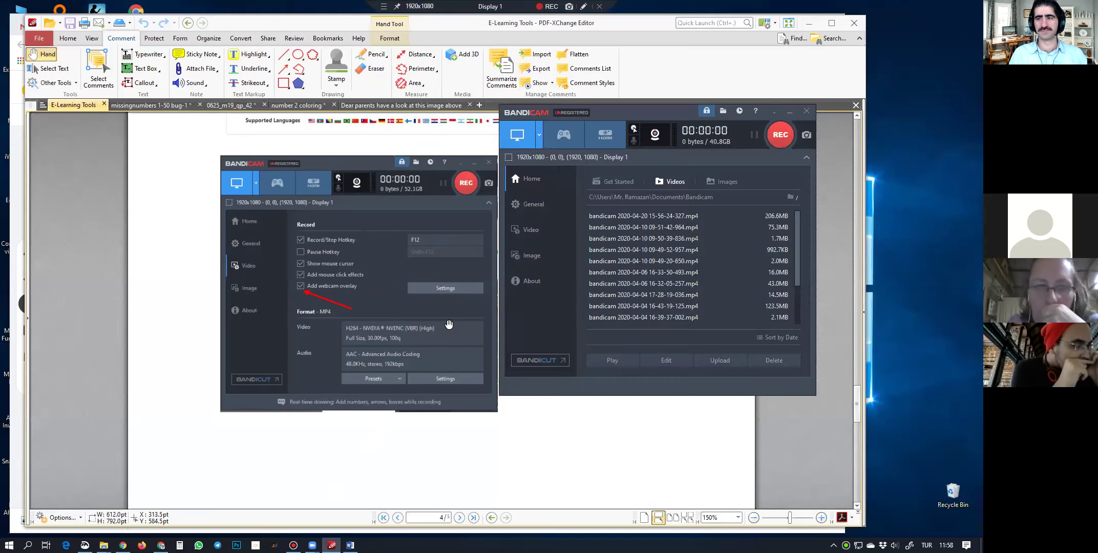
{"action": "left_click_drag", "start_coordinate": [650, 113], "coordinate": [453, 100]}
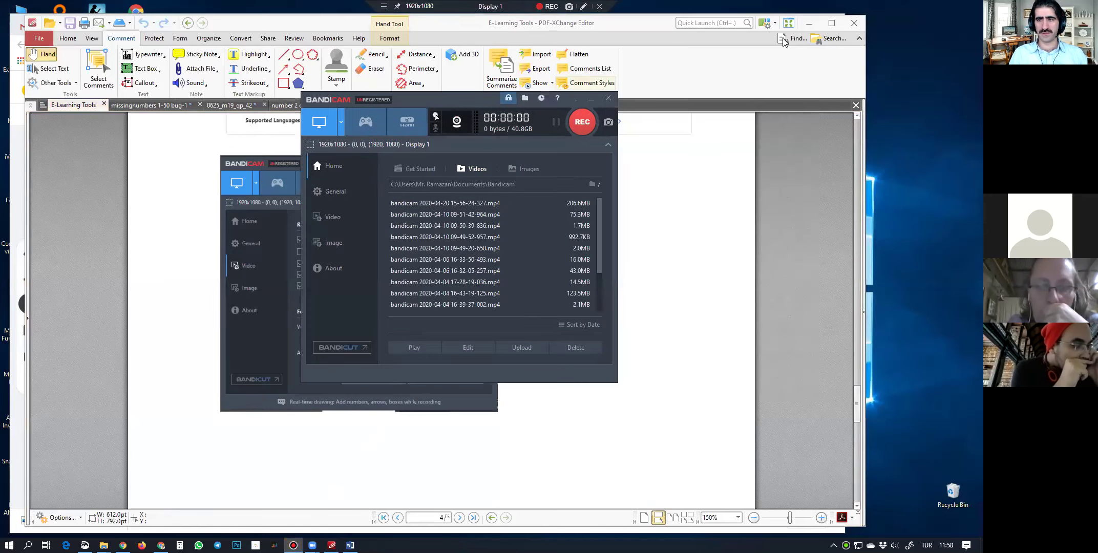
{"action": "left_click", "coordinate": [809, 23]}
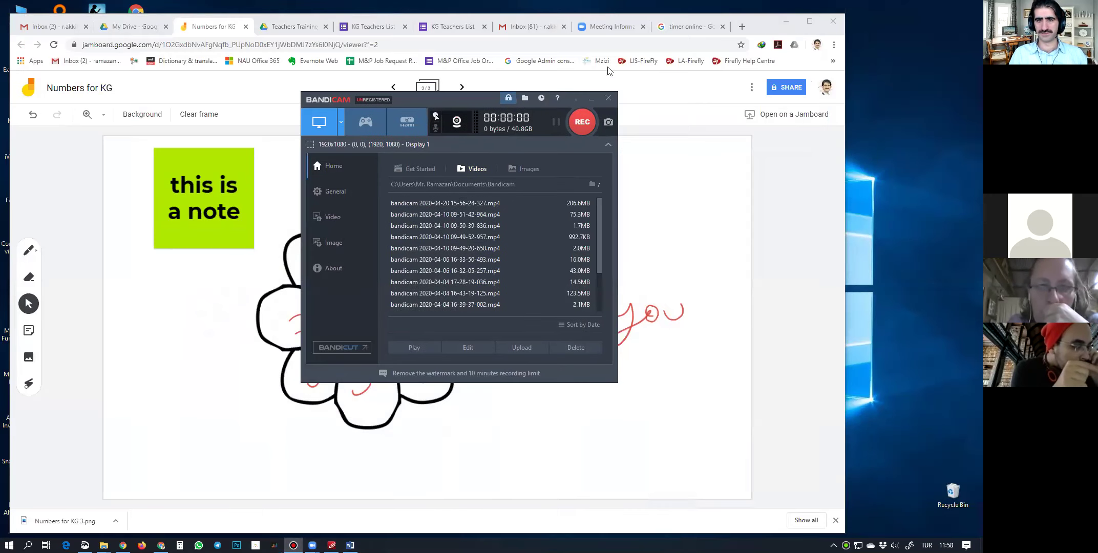
{"action": "left_click_drag", "start_coordinate": [451, 99], "coordinate": [352, 77]}
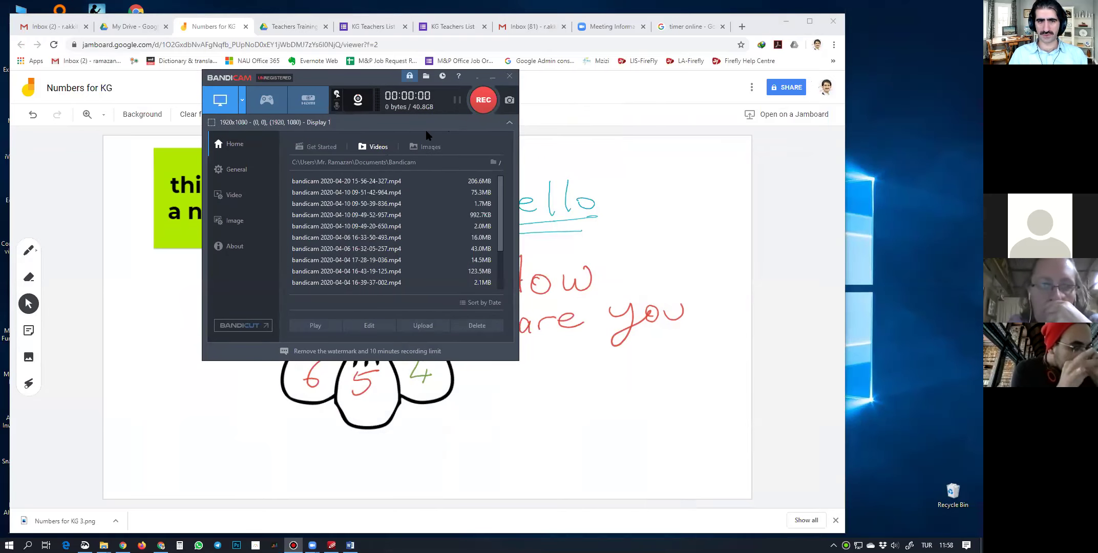
Show Bandicam's Get Started page, then open the webcam recording settings and mark the overlay option and position preview in red
{"action": "left_click", "coordinate": [317, 148]}
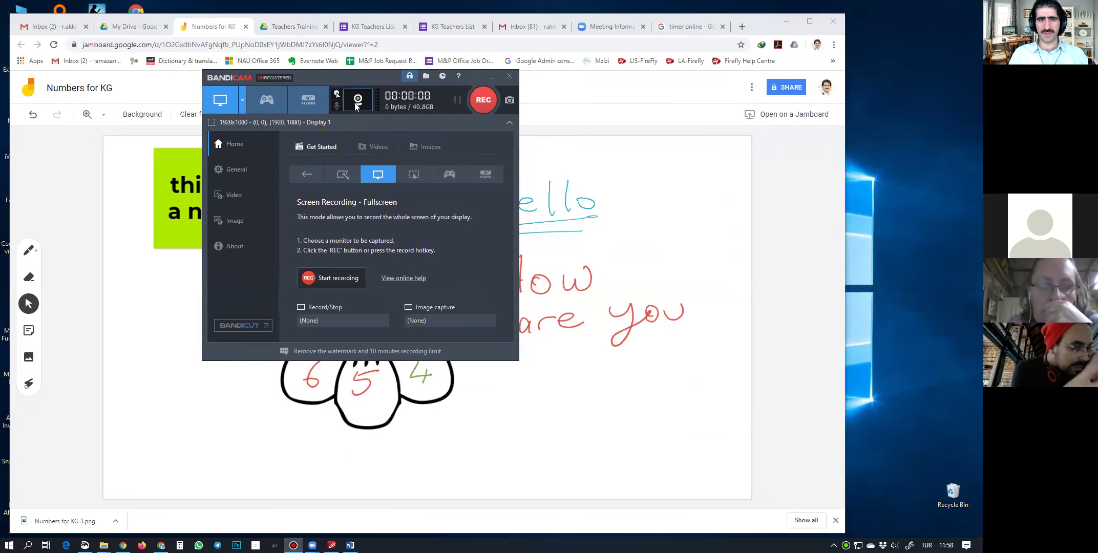
{"action": "left_click", "coordinate": [357, 100]}
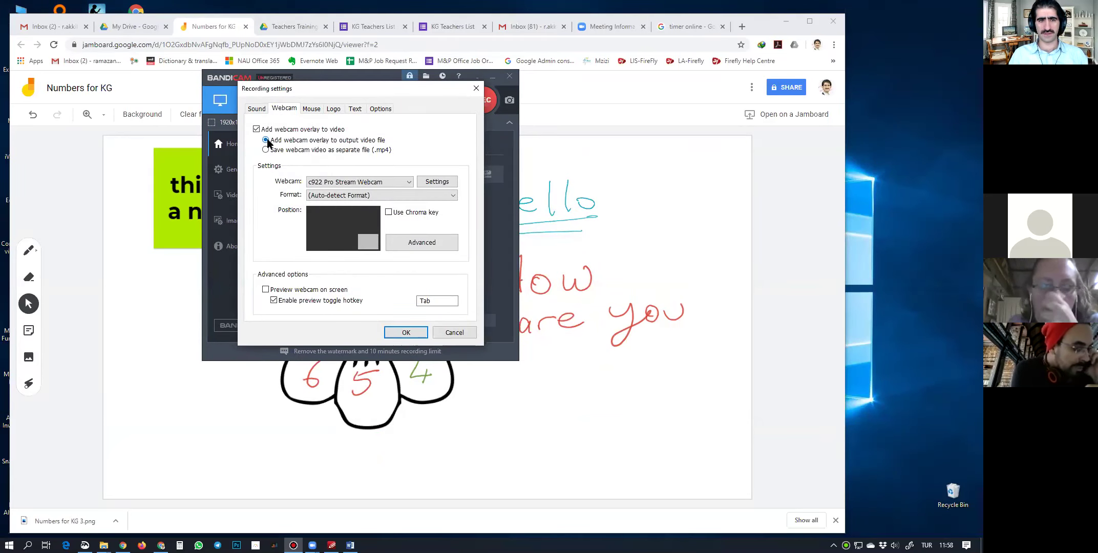
{"action": "key", "text": "Return"}
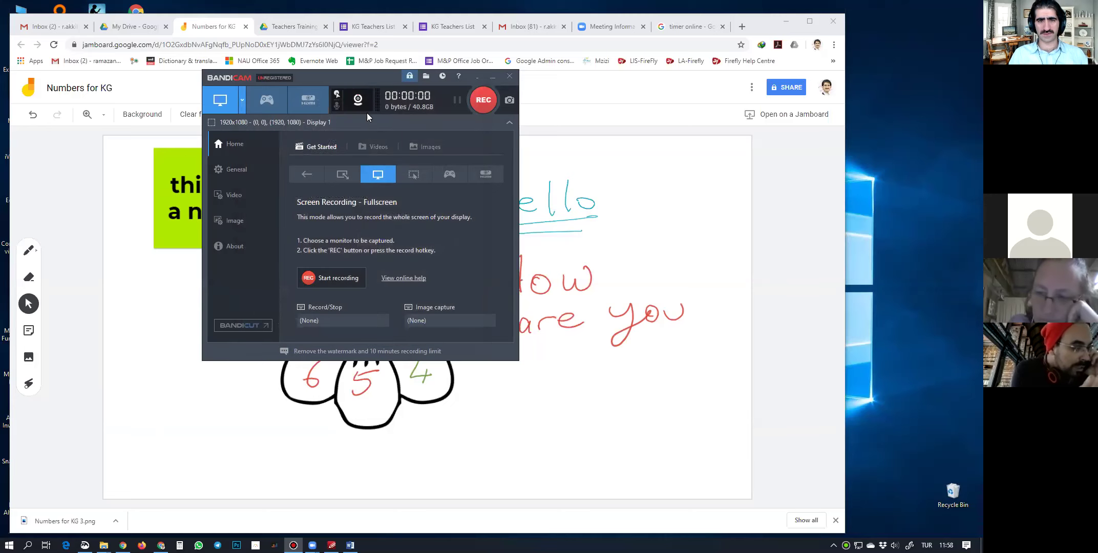
{"action": "left_click", "coordinate": [357, 102]}
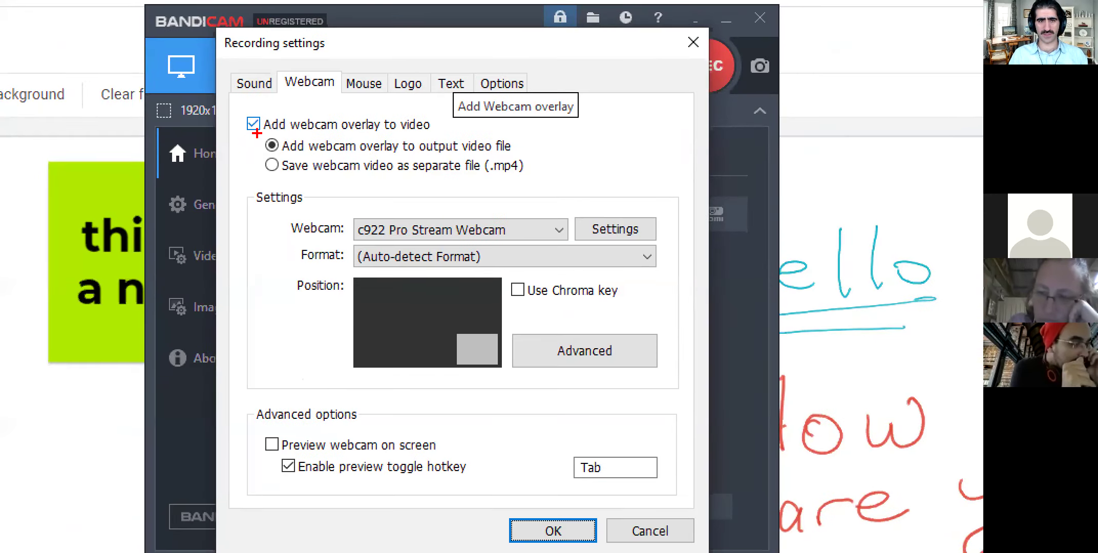
{"action": "mouse_move", "coordinate": [242, 144]}
{"action": "left_mouse_down"}
{"action": "mouse_move", "coordinate": [451, 149]}
{"action": "mouse_move", "coordinate": [235, 110]}
{"action": "mouse_move", "coordinate": [229, 152]}
{"action": "left_mouse_up"}
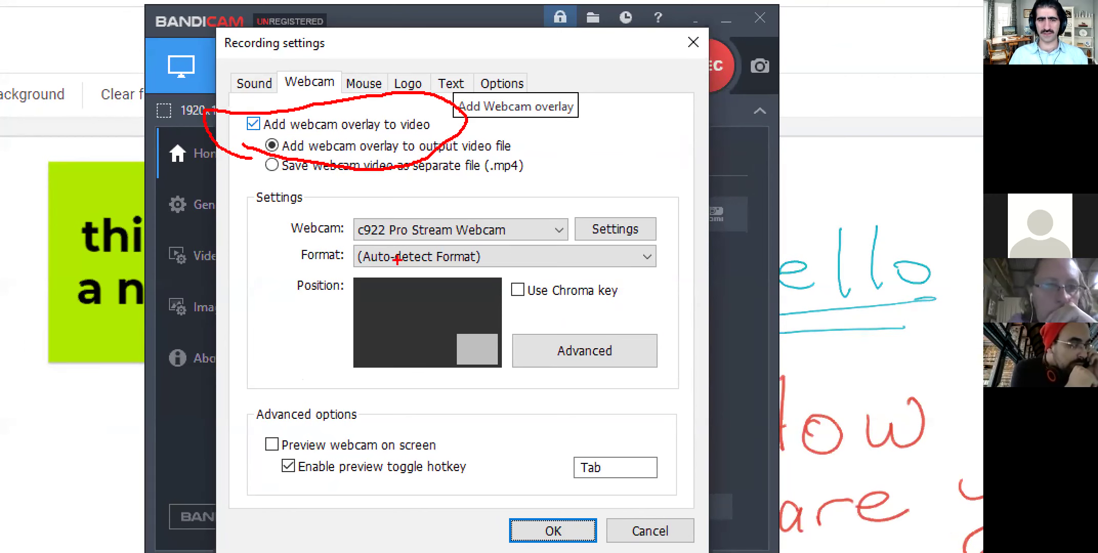
{"action": "mouse_move", "coordinate": [482, 321]}
{"action": "left_mouse_down"}
{"action": "mouse_move", "coordinate": [426, 359]}
{"action": "mouse_move", "coordinate": [517, 361]}
{"action": "mouse_move", "coordinate": [461, 302]}
{"action": "left_mouse_up"}
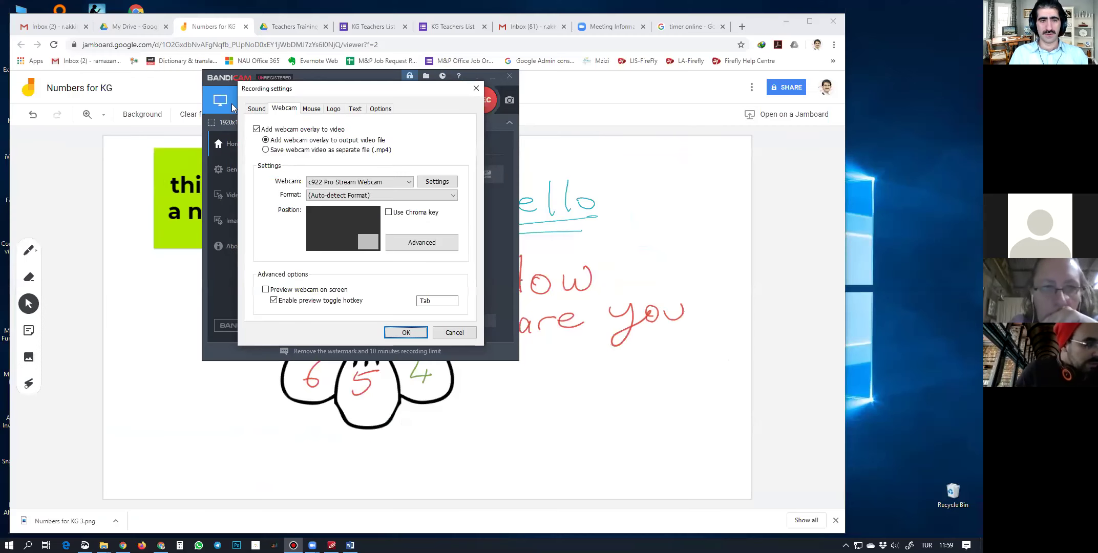
Show the sound recording settings, circle the Record sound option in red, and leave the on-screen annotation
{"action": "left_click", "coordinate": [254, 83]}
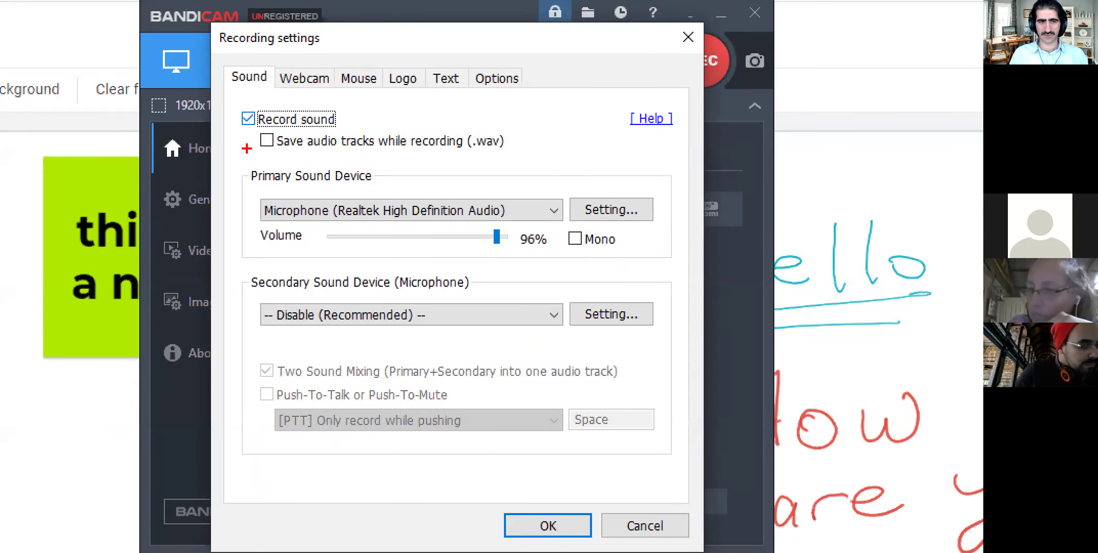
{"action": "mouse_move", "coordinate": [246, 148]}
{"action": "left_mouse_down"}
{"action": "mouse_move", "coordinate": [365, 102]}
{"action": "mouse_move", "coordinate": [190, 138]}
{"action": "mouse_move", "coordinate": [271, 150]}
{"action": "left_mouse_up"}
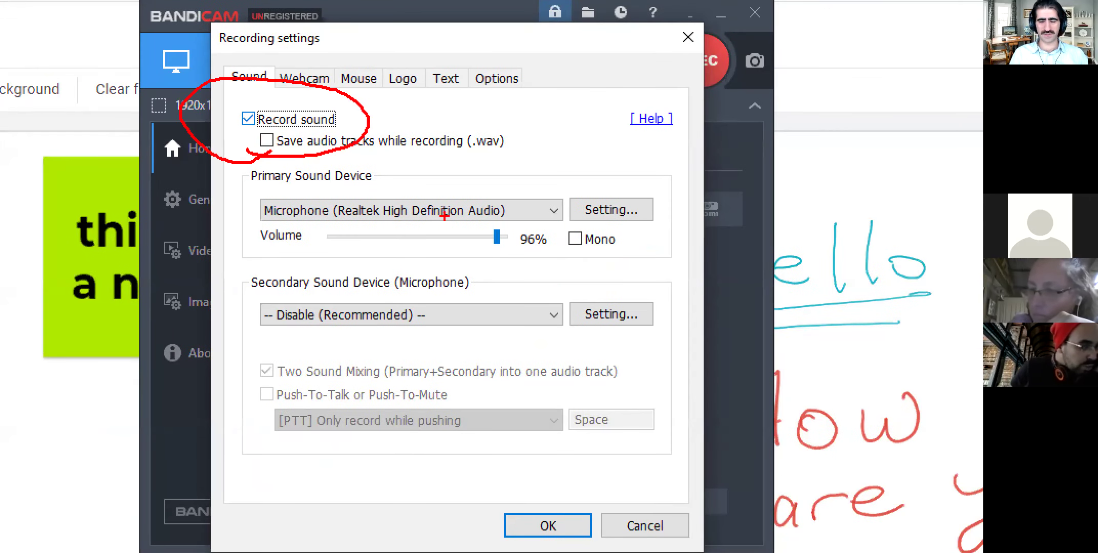
{"action": "key", "text": "Escape"}
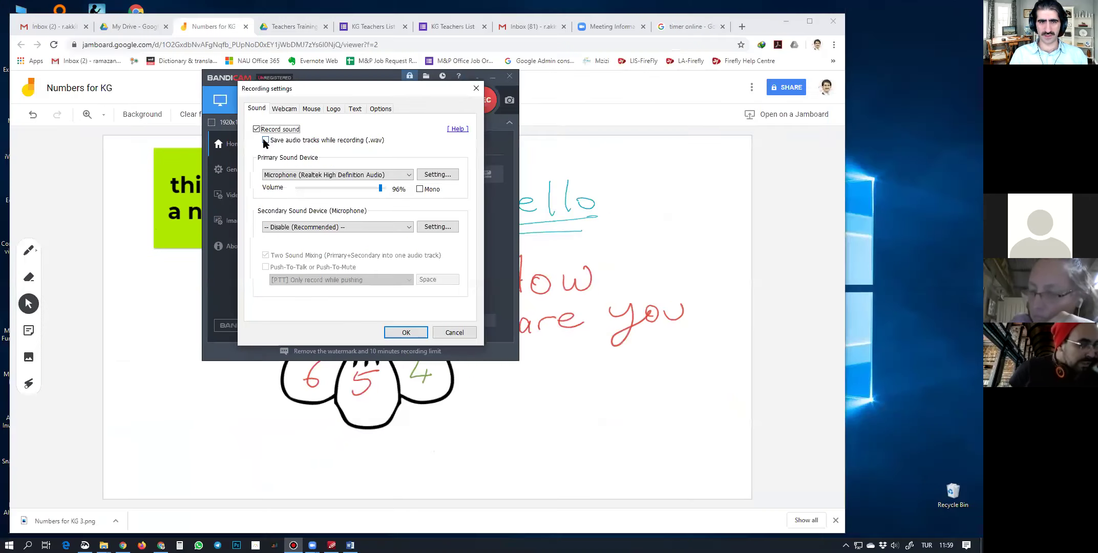
Accept the sound settings and demonstrate the Rectangle area and Fullscreen recording modes, ending on Fullscreen
{"action": "left_click", "coordinate": [405, 332]}
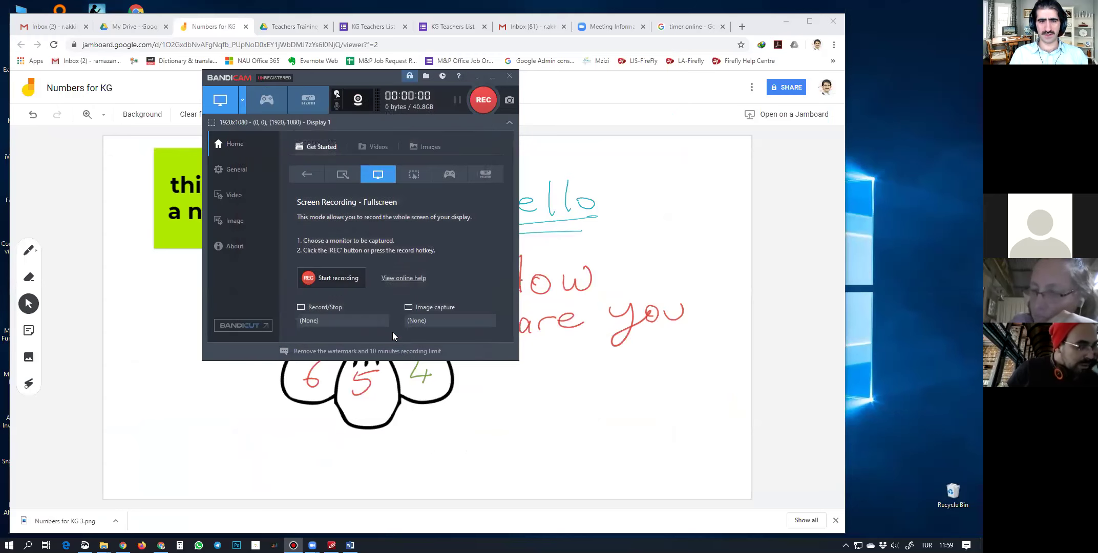
{"action": "left_click", "coordinate": [343, 175]}
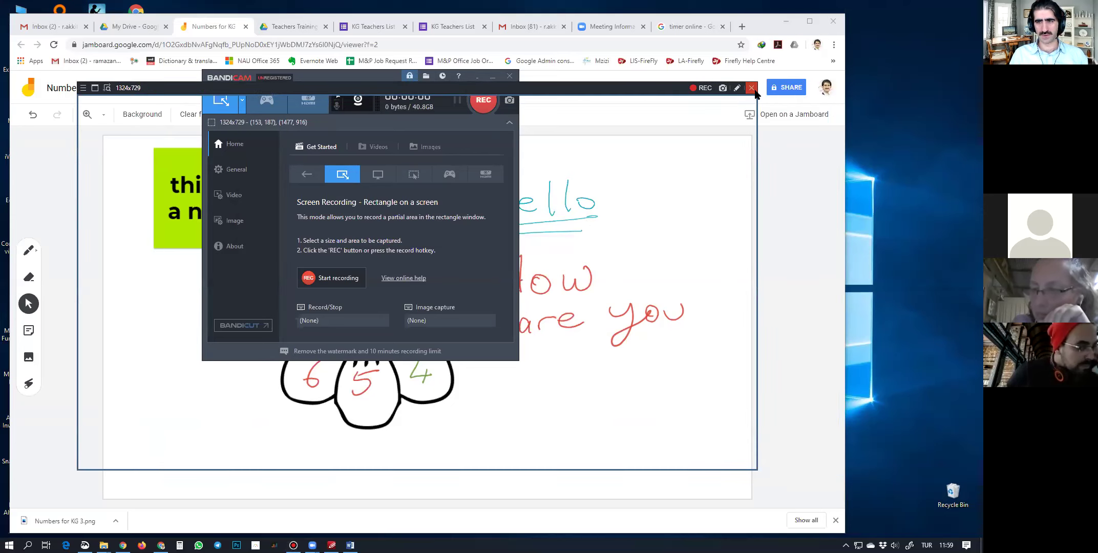
{"action": "left_click", "coordinate": [307, 174]}
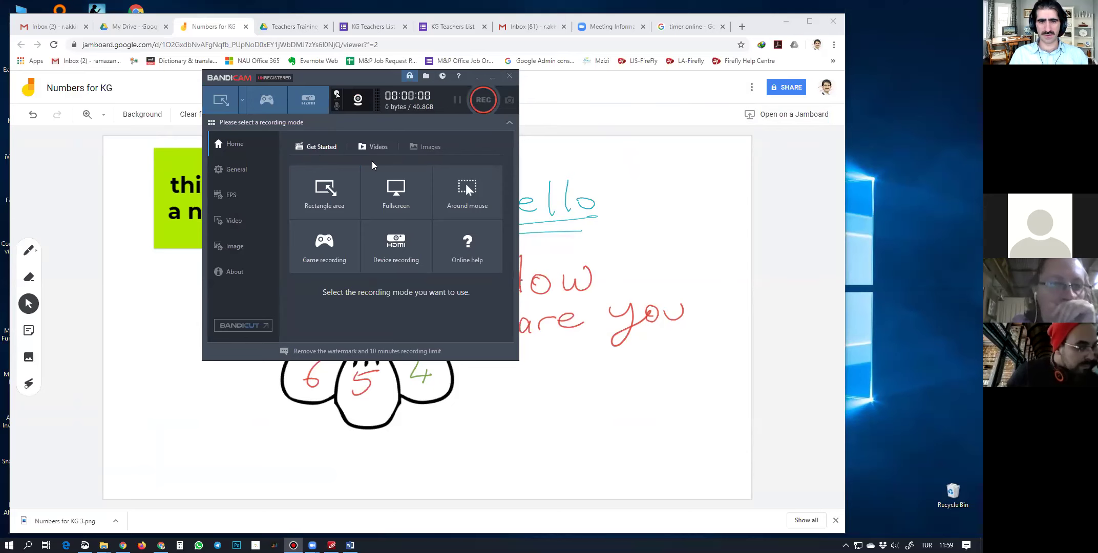
{"action": "left_click", "coordinate": [405, 211]}
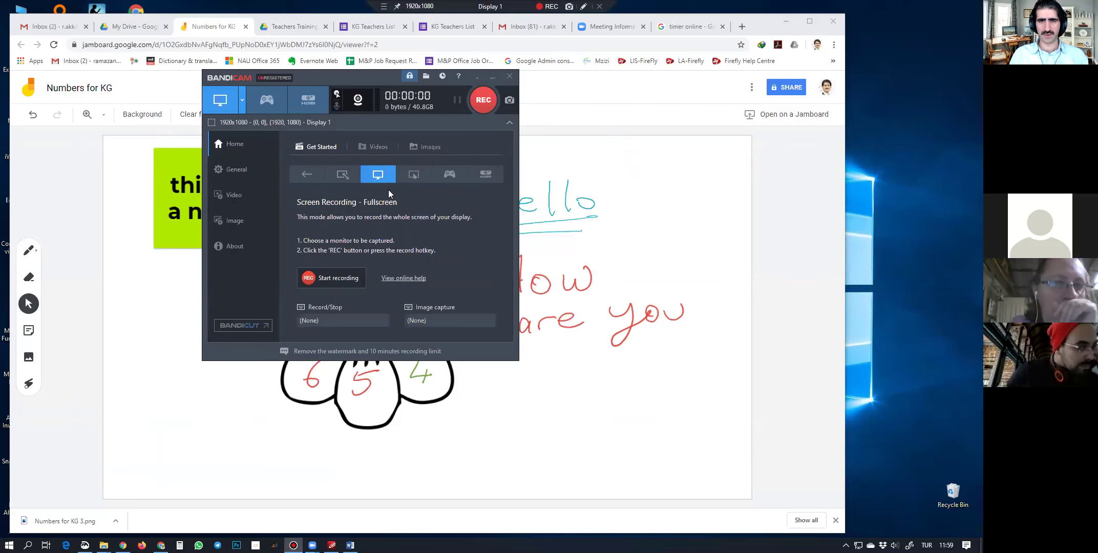
Show the list of recorded videos and open the Bandicam output folder in File Explorer, placing its window over the jam
{"action": "left_click", "coordinate": [377, 149]}
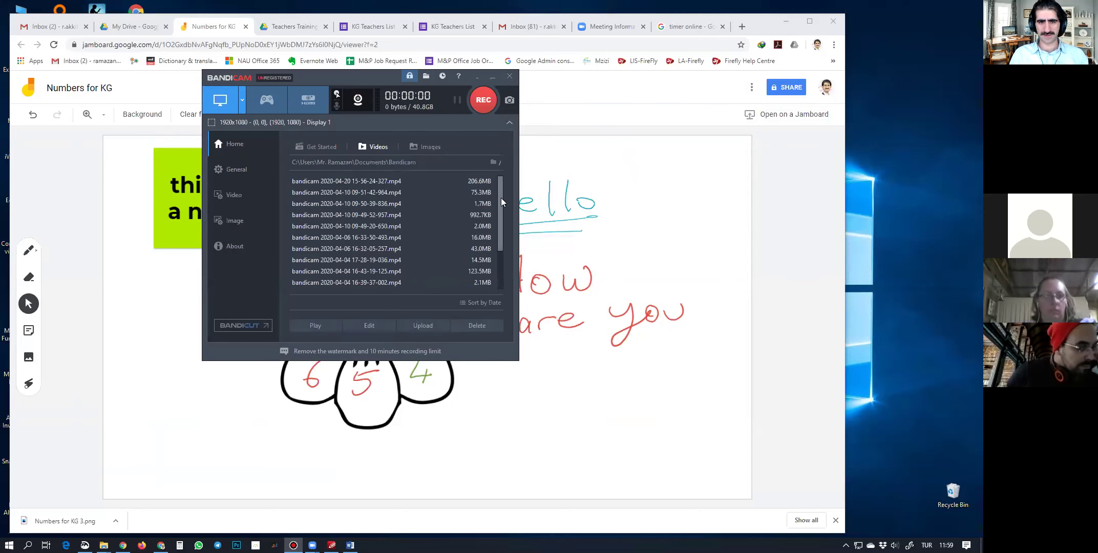
{"action": "left_click", "coordinate": [347, 181]}
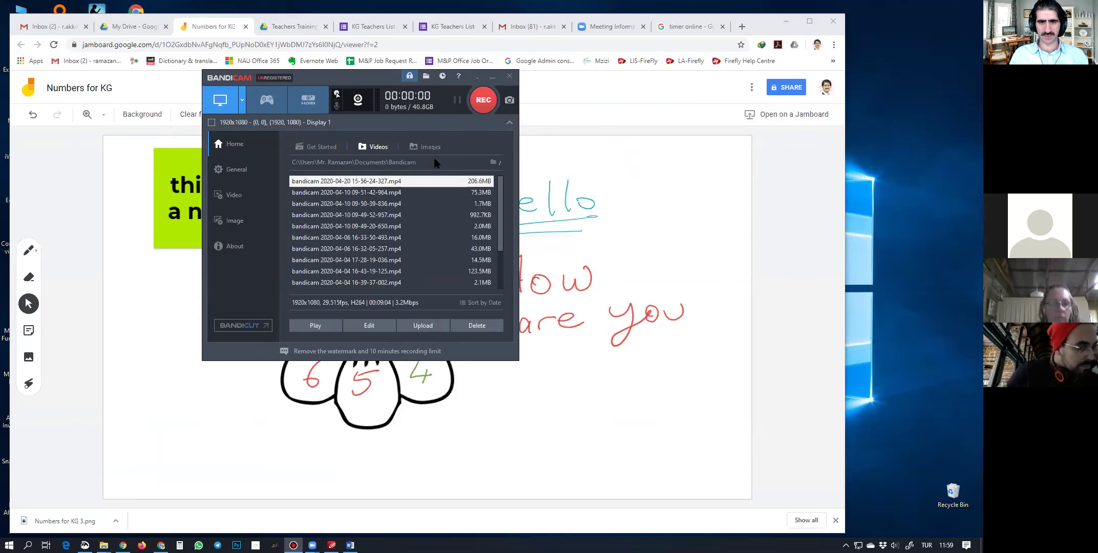
{"action": "left_click", "coordinate": [494, 163]}
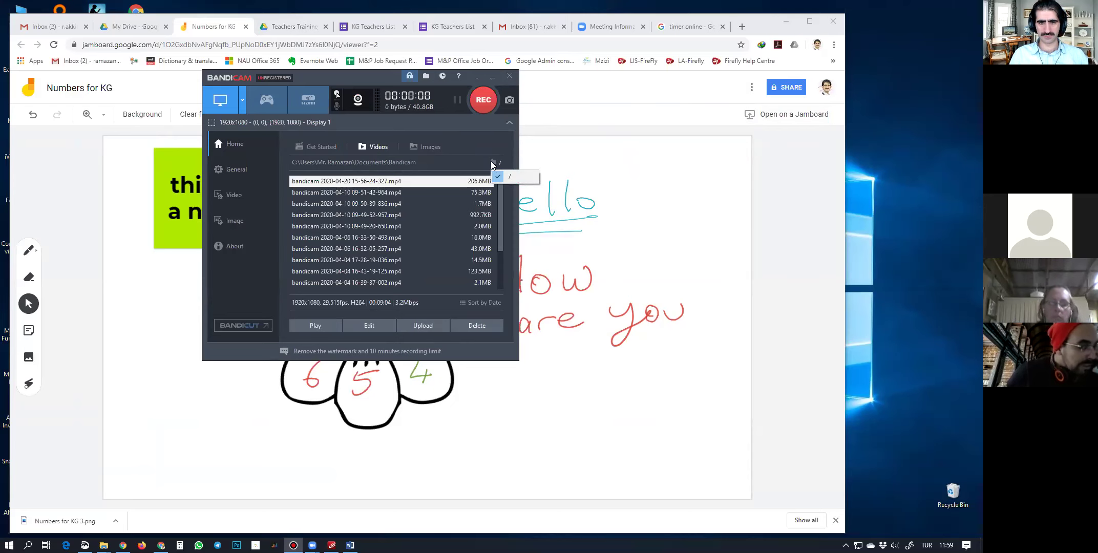
{"action": "left_click", "coordinate": [389, 162]}
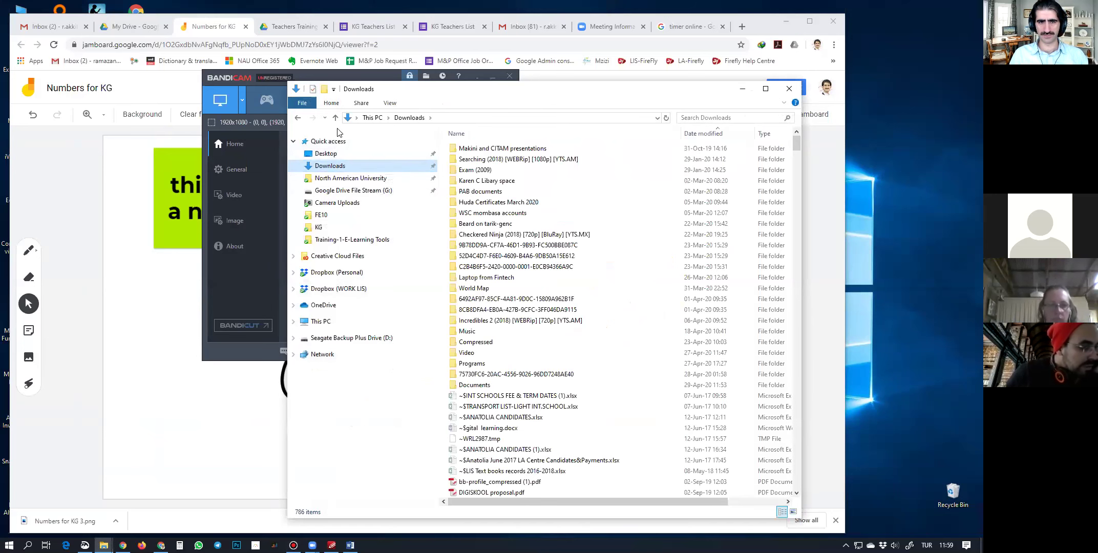
{"action": "left_click", "coordinate": [298, 119]}
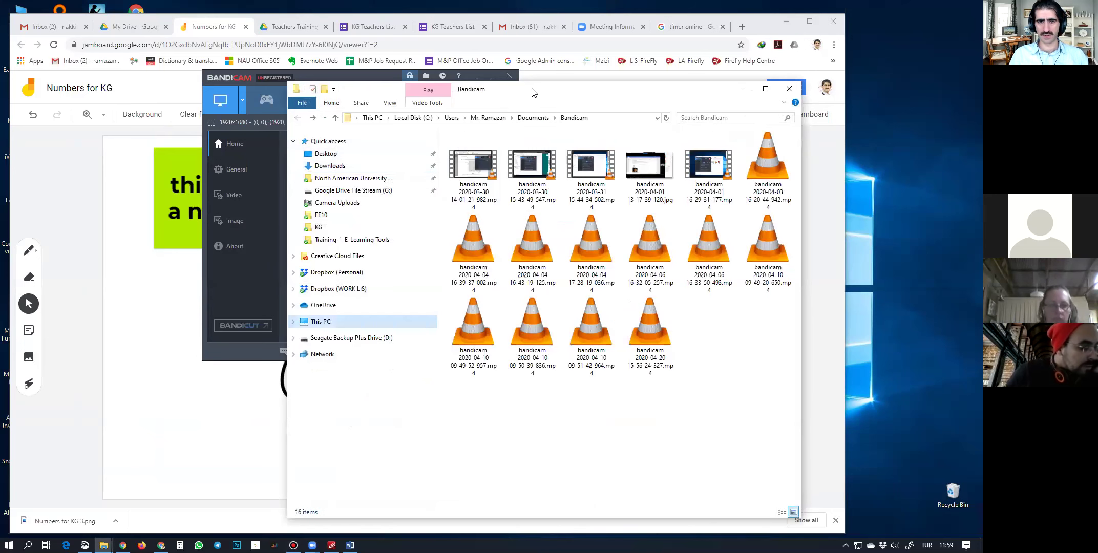
{"action": "left_click_drag", "start_coordinate": [532, 92], "coordinate": [383, 102]}
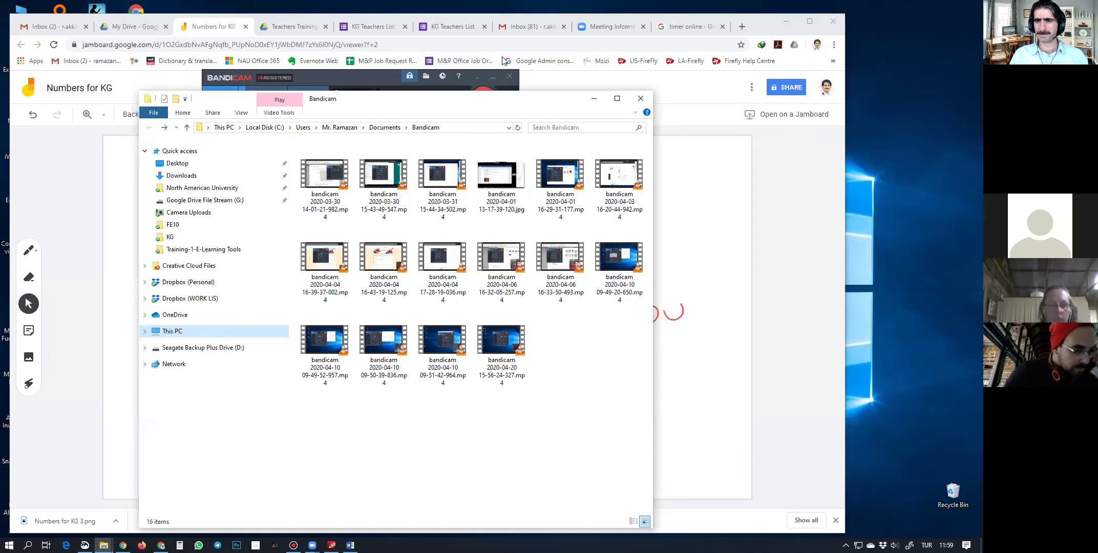
{"action": "double_click", "coordinate": [324, 174]}
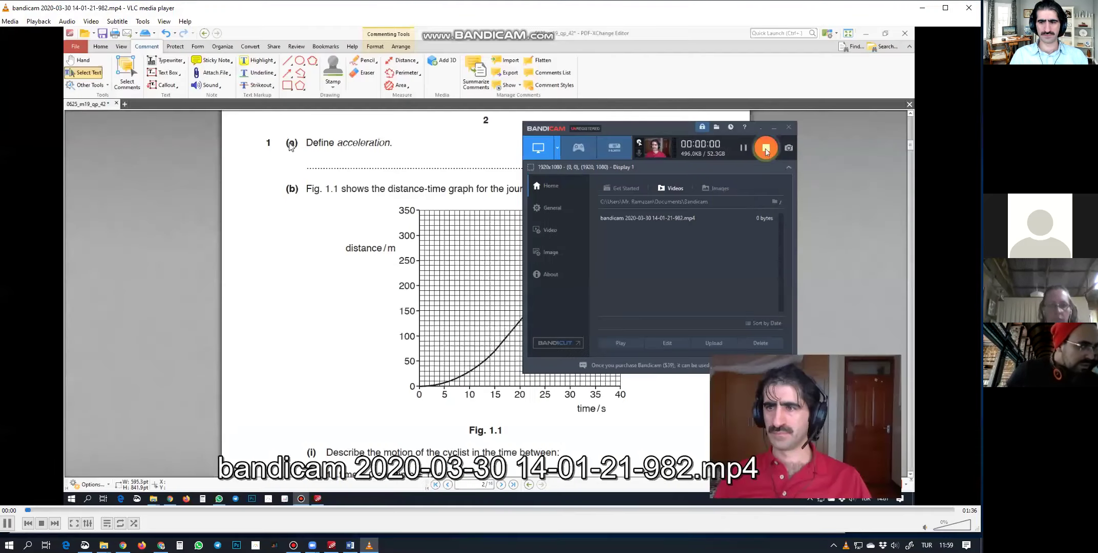
{"action": "left_click_drag", "start_coordinate": [956, 529], "coordinate": [961, 532]}
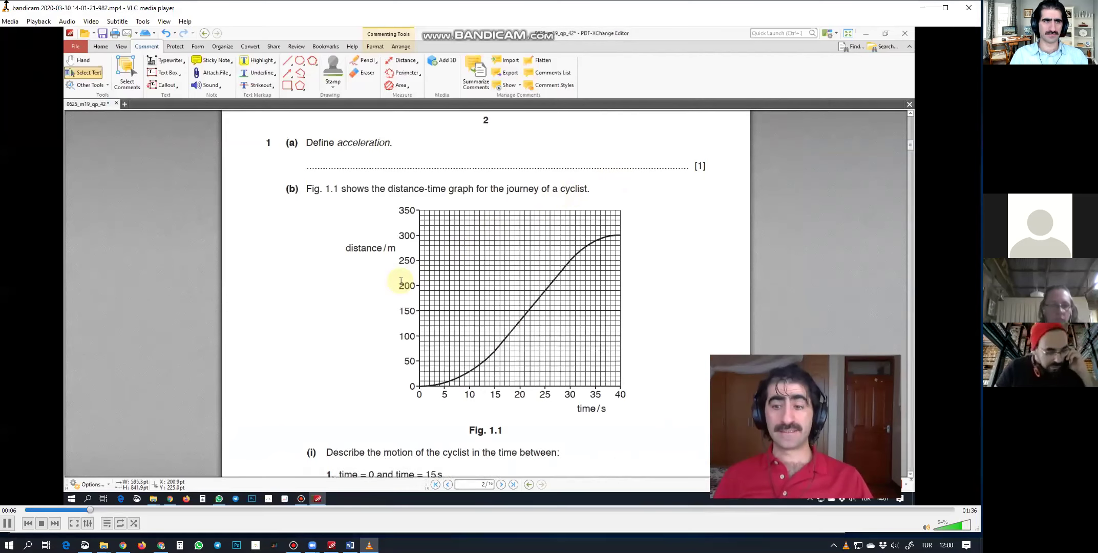
{"action": "left_click_drag", "start_coordinate": [3, 3], "coordinate": [137, 56]}
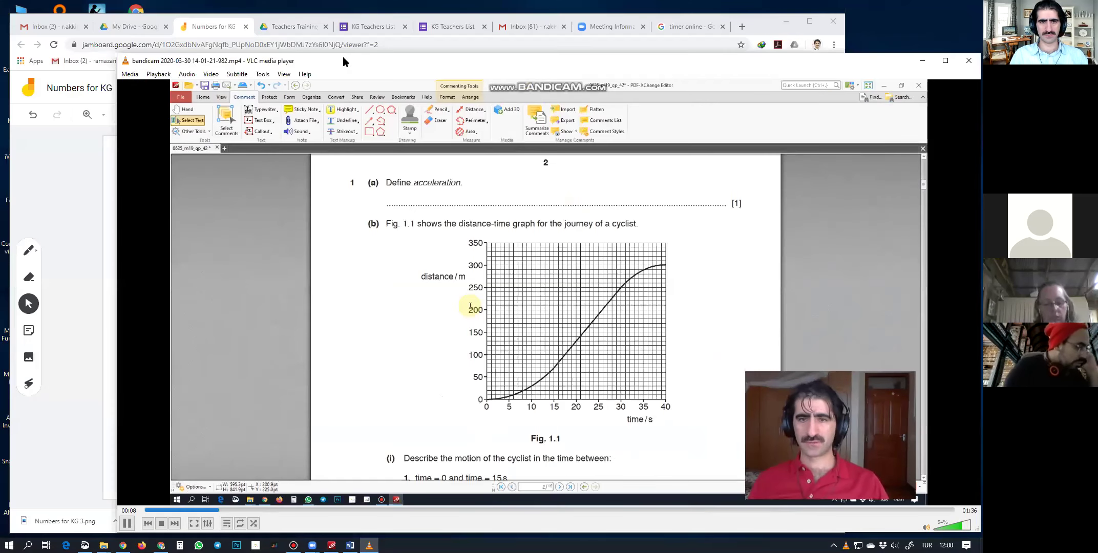
{"action": "left_click_drag", "start_coordinate": [341, 65], "coordinate": [246, 38]}
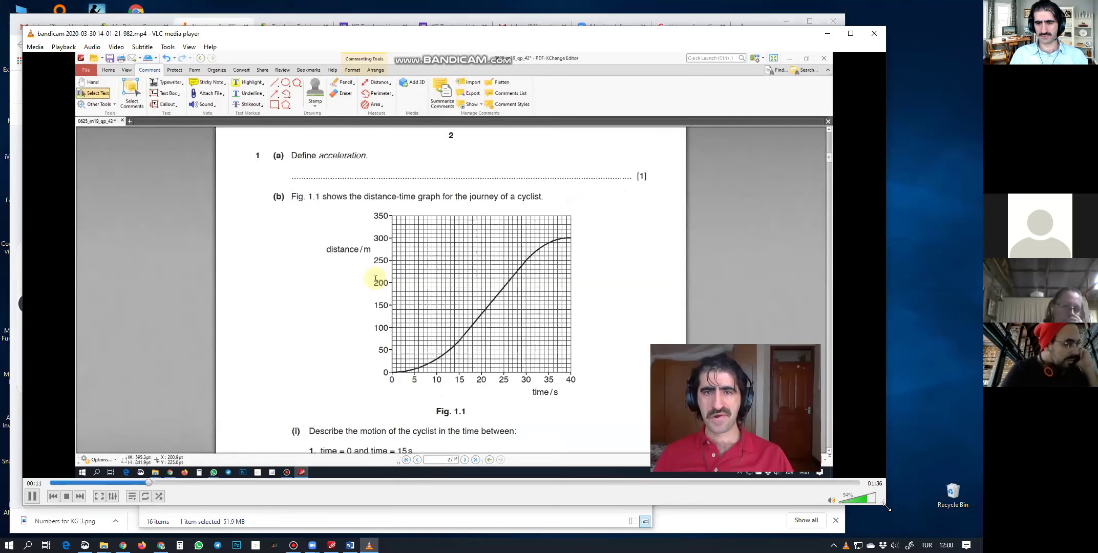
{"action": "left_click_drag", "start_coordinate": [887, 506], "coordinate": [800, 491]}
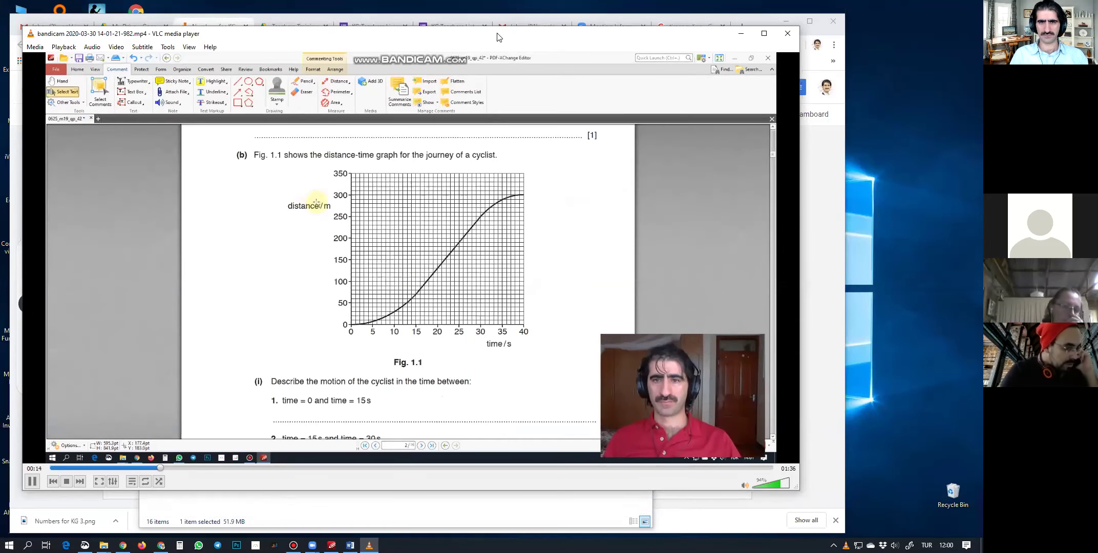
{"action": "left_click_drag", "start_coordinate": [499, 36], "coordinate": [528, 32]}
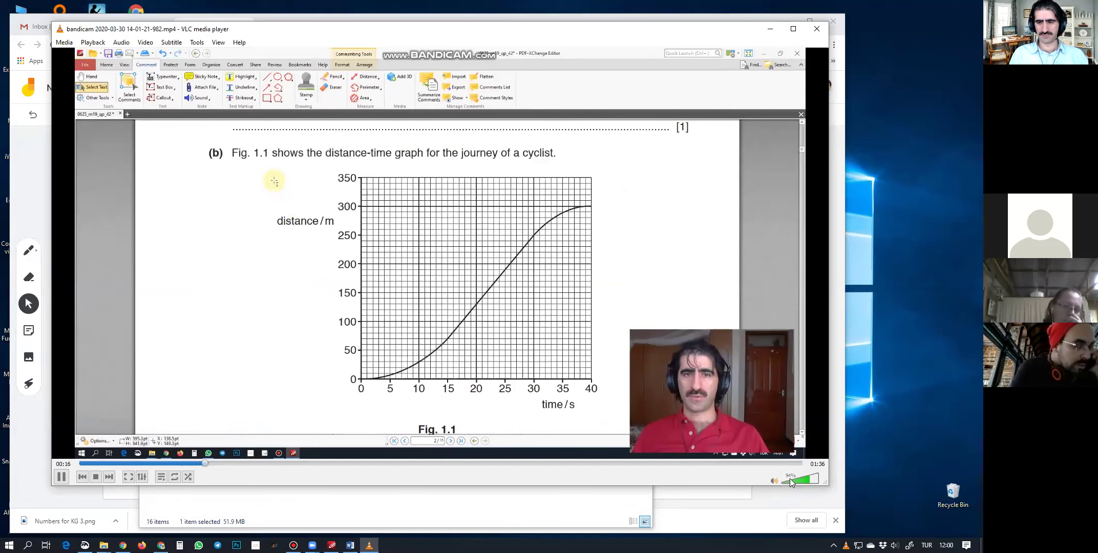
Raise the playback volume to 100%, then pause the sample recording and close the player
{"action": "left_click", "coordinate": [813, 479]}
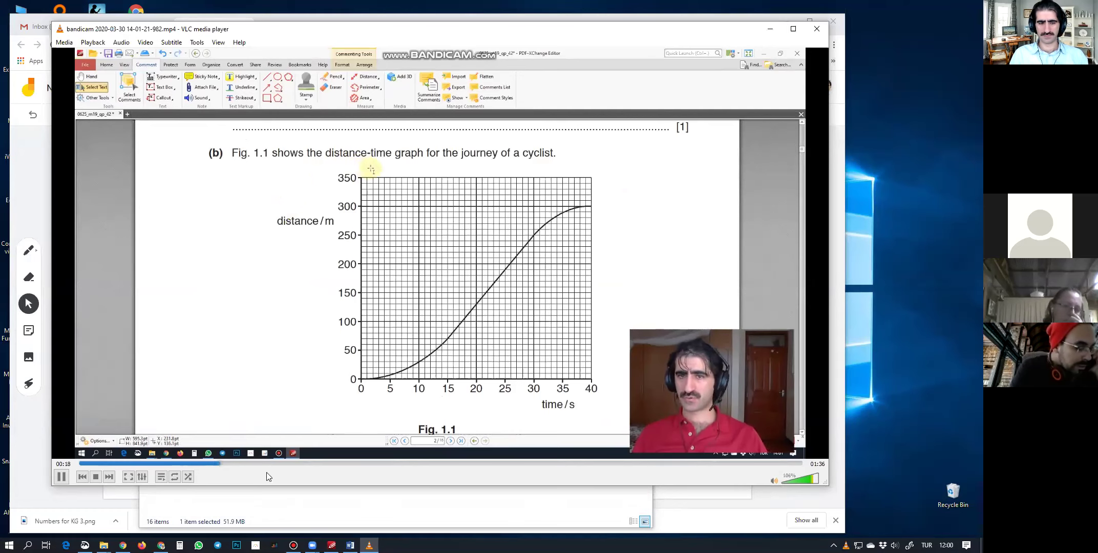
{"action": "left_click", "coordinate": [61, 477]}
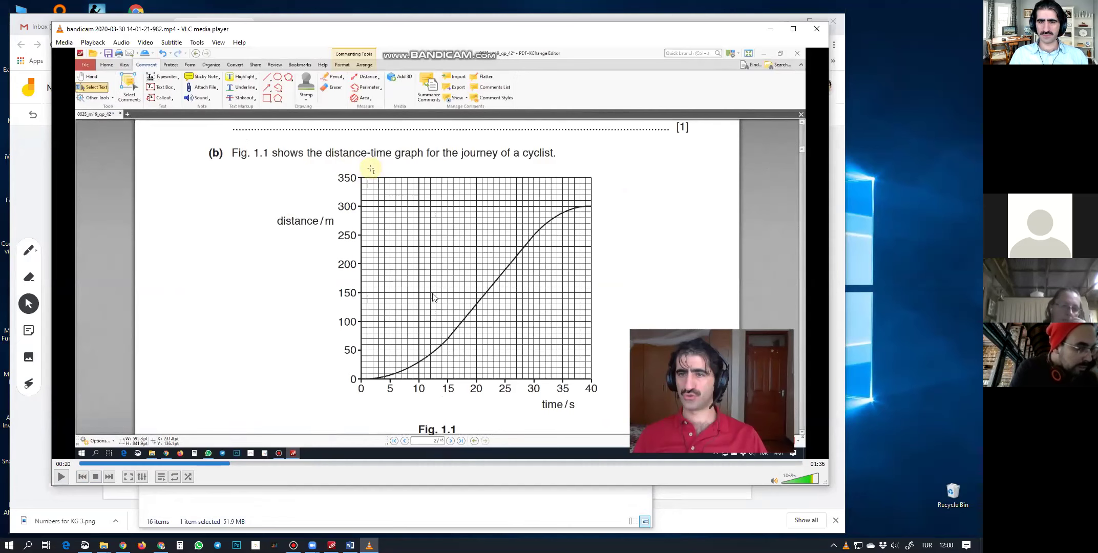
{"action": "left_click", "coordinate": [811, 35]}
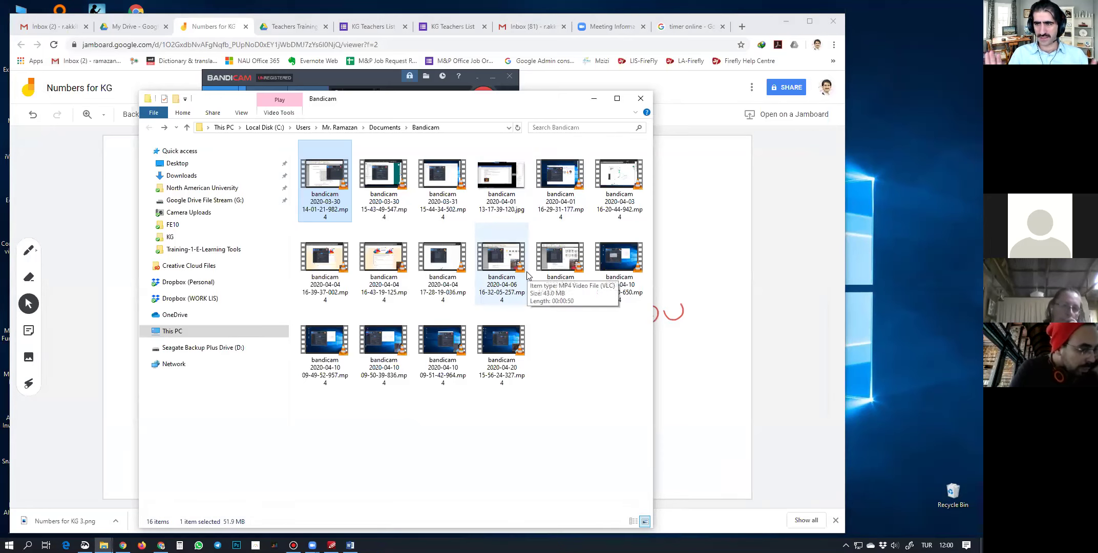
Return to Bandicam's Get Started page, start a fullscreen recording and minimise Bandicam to reveal the jam
{"action": "left_click", "coordinate": [594, 98]}
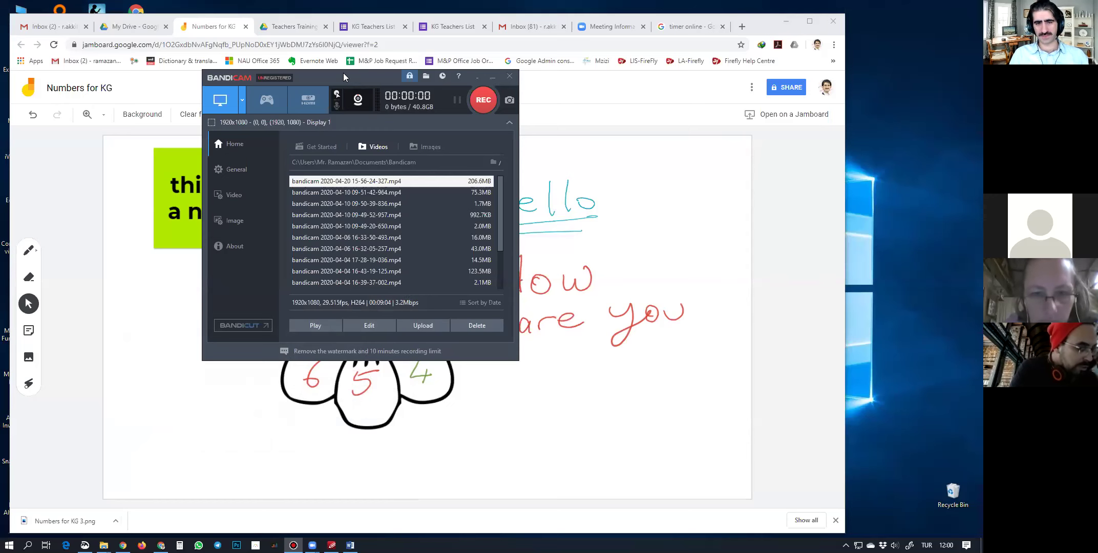
{"action": "left_click_drag", "start_coordinate": [344, 75], "coordinate": [387, 107]}
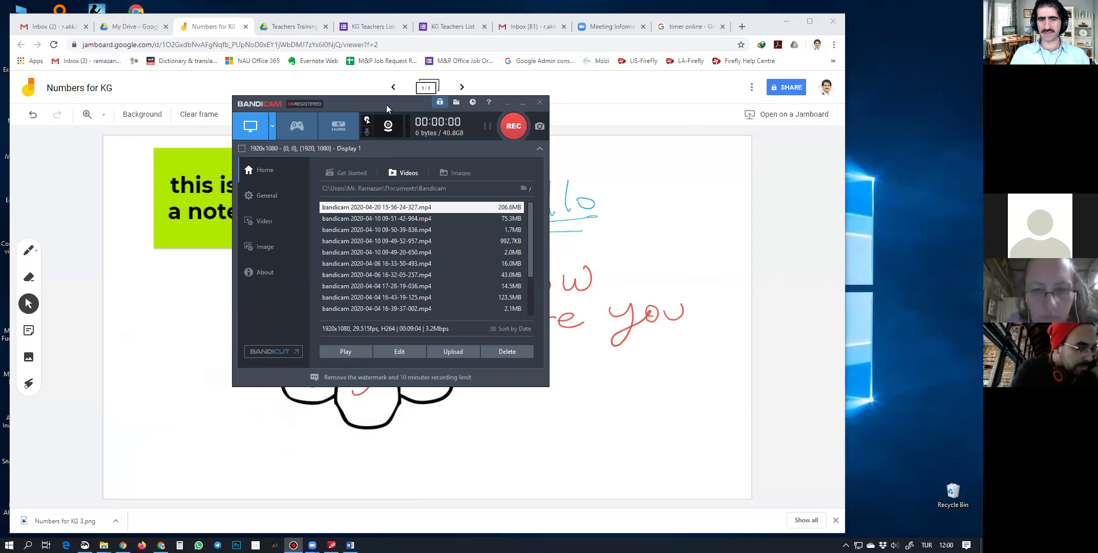
{"action": "left_click", "coordinate": [352, 173]}
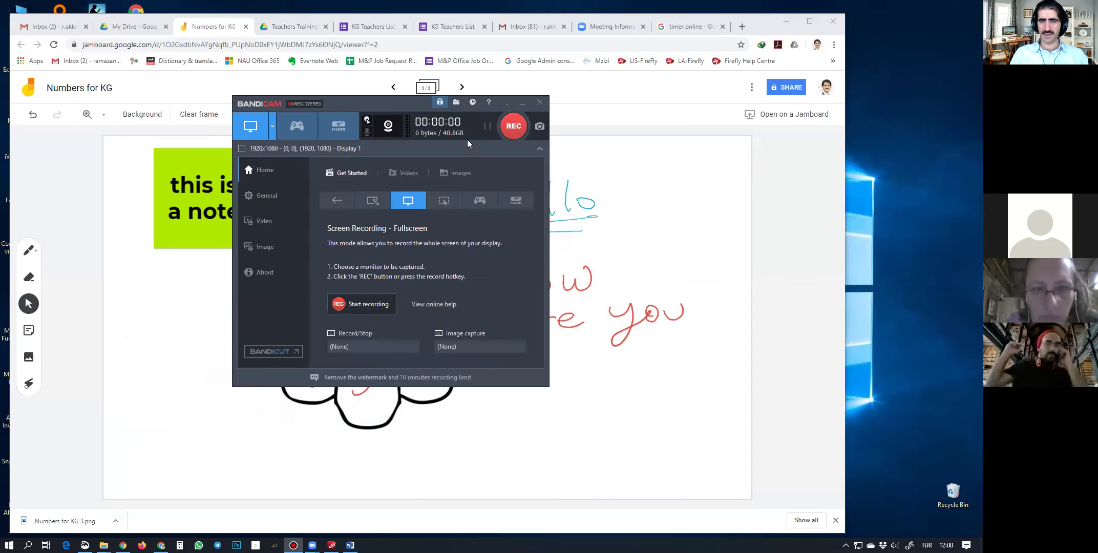
{"action": "left_click", "coordinate": [513, 128]}
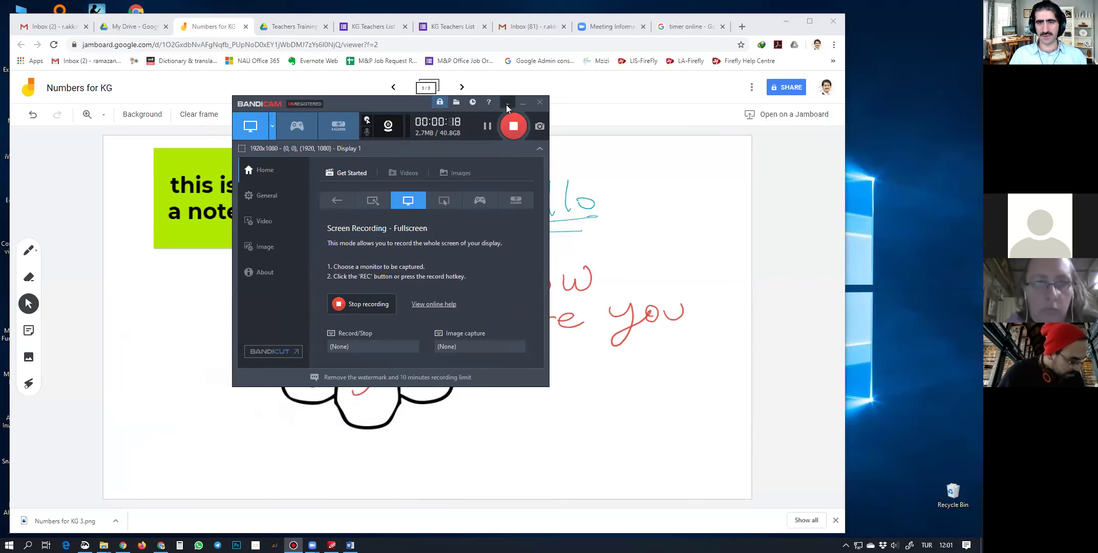
{"action": "left_click", "coordinate": [523, 106]}
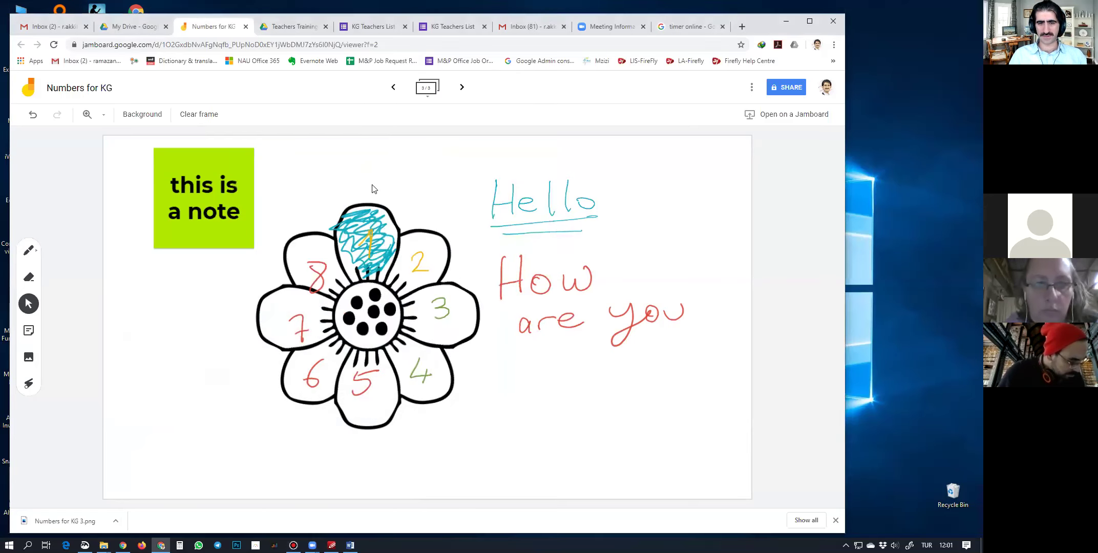
Add a blank frame to the jam and show the whole number 2 coloring worksheet in the PDF editor
{"action": "left_click", "coordinate": [464, 89]}
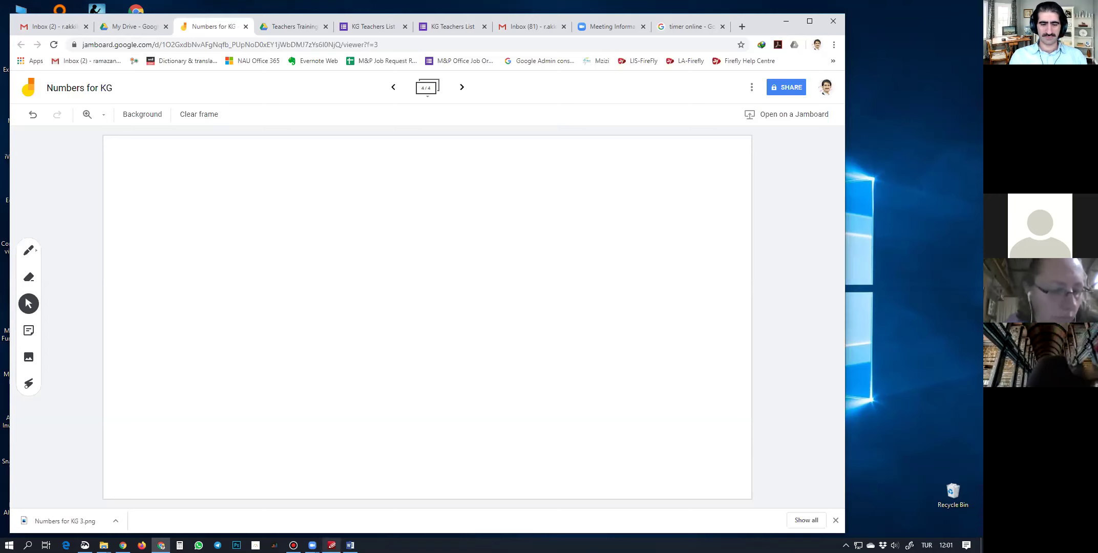
{"action": "left_click", "coordinate": [332, 545]}
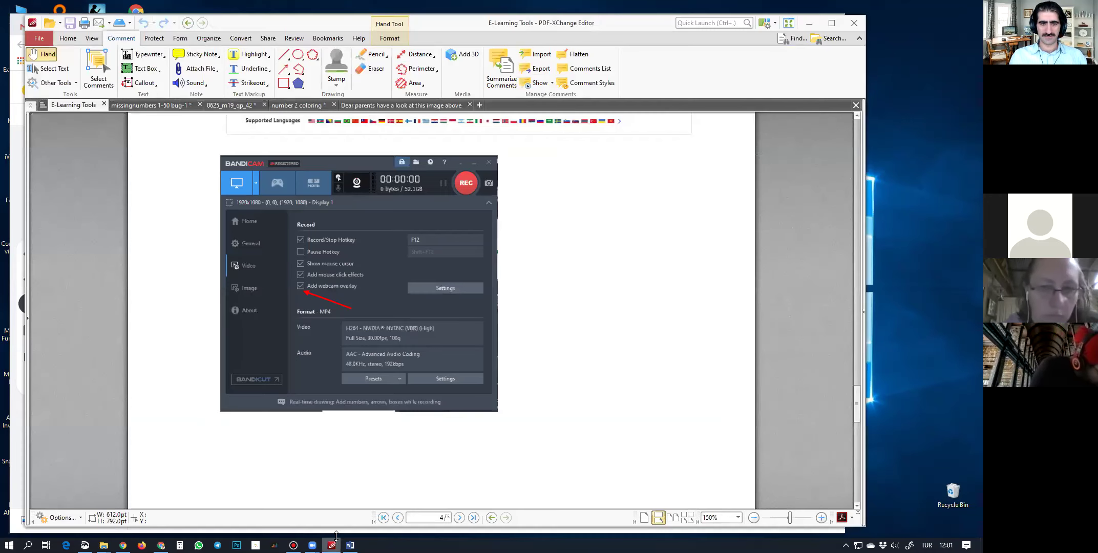
{"action": "left_click", "coordinate": [304, 106]}
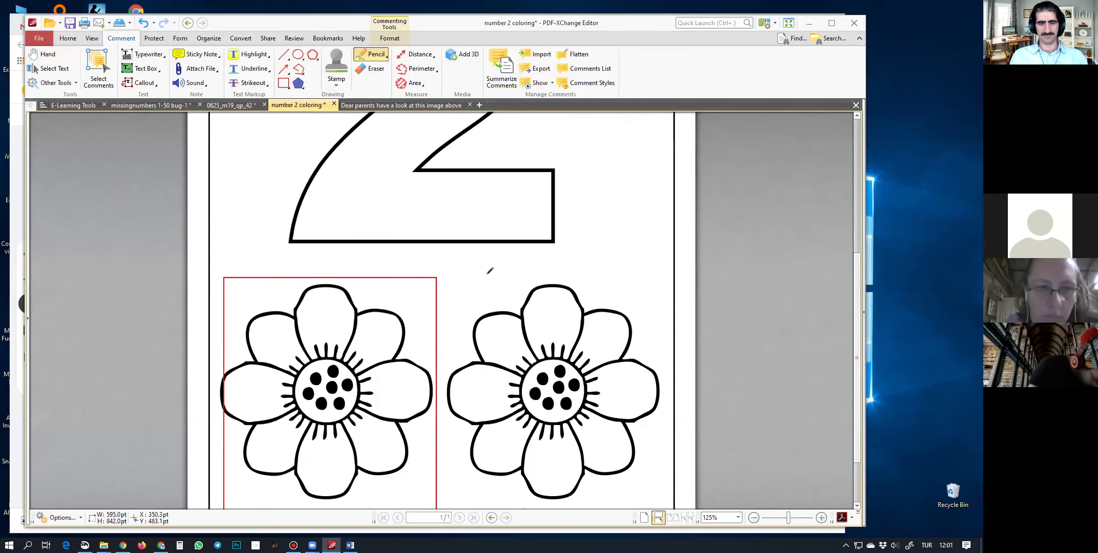
{"action": "scroll", "coordinate": [491, 270], "scroll_direction": "down", "scroll_amount": 3}
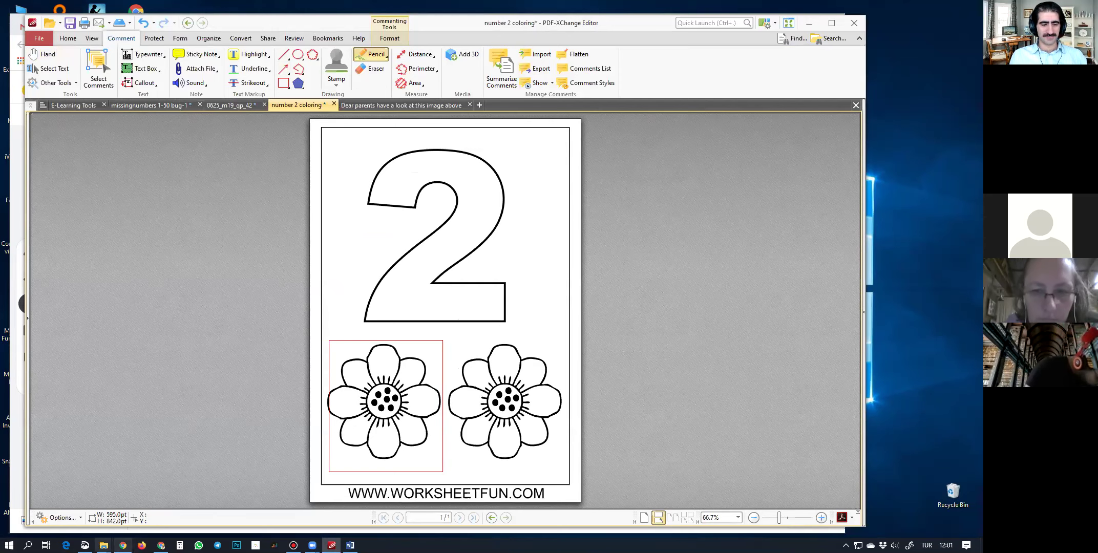
Capture a rectangular snip of the number 2 worksheet with Snip & Sketch and copy it
{"action": "left_click", "coordinate": [84, 545]}
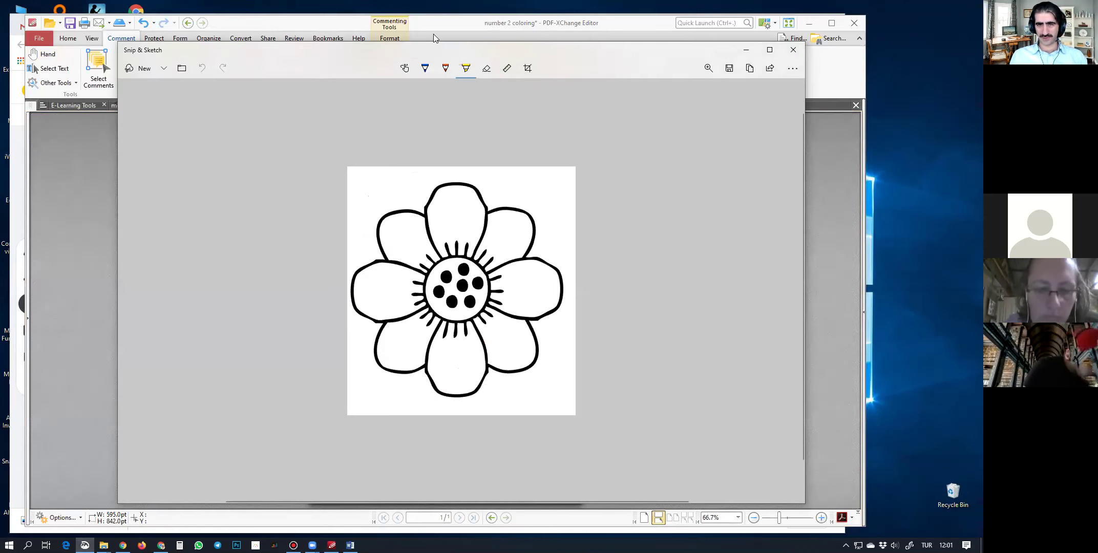
{"action": "left_click", "coordinate": [132, 65]}
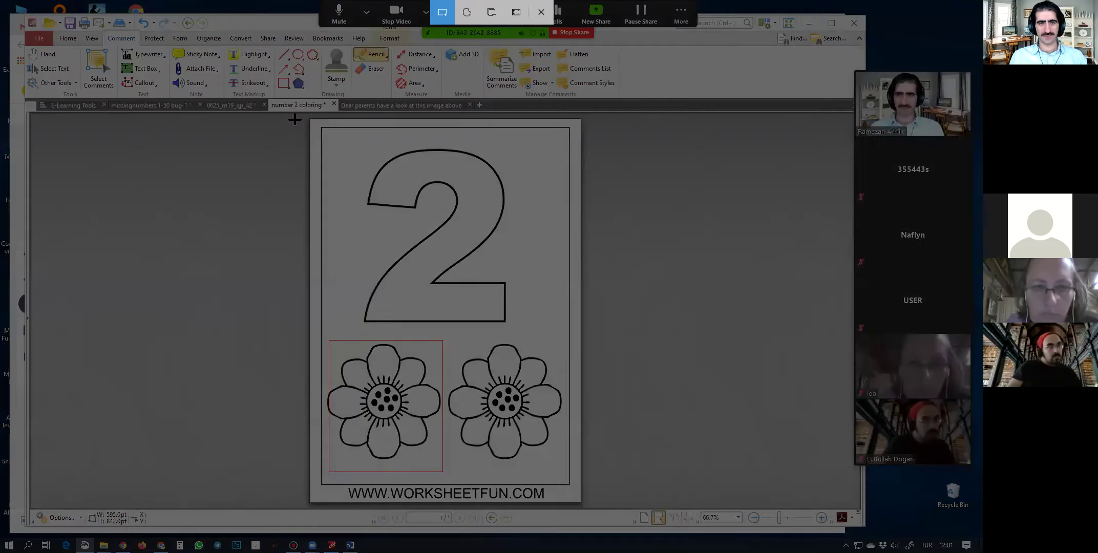
{"action": "mouse_move", "coordinate": [319, 126]}
{"action": "left_mouse_down"}
{"action": "mouse_move", "coordinate": [462, 426]}
{"action": "mouse_move", "coordinate": [574, 499]}
{"action": "mouse_move", "coordinate": [568, 491]}
{"action": "left_mouse_up"}
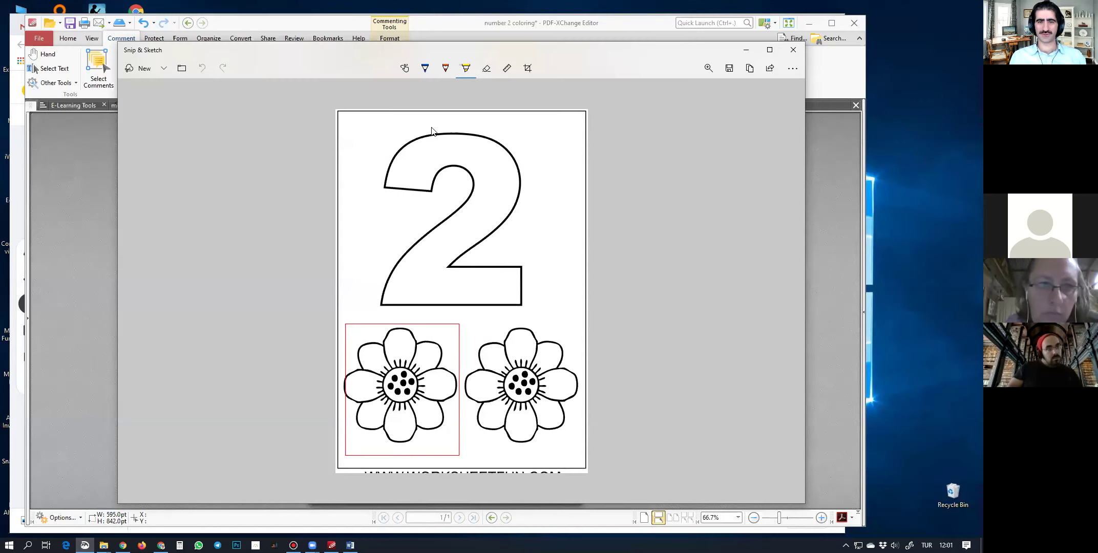
{"action": "left_click", "coordinate": [751, 70]}
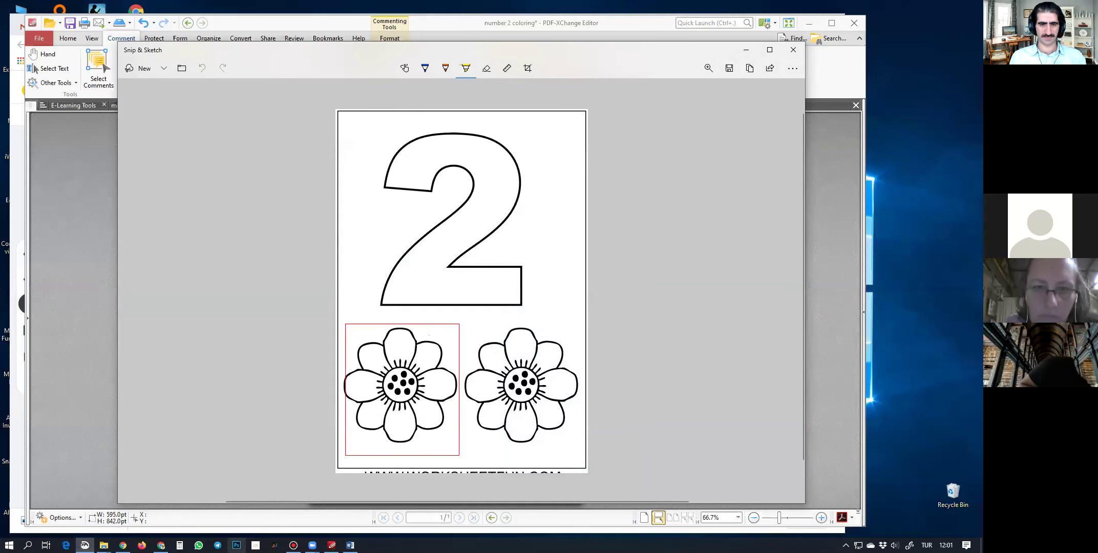
Paste the worksheet snip into the jam's blank frame, move it towards the upper left, and add another blank frame after it
{"action": "key", "text": "alt+Tab"}
{"action": "key", "text": "ctrl+v"}
{"action": "left_click", "coordinate": [392, 267]}
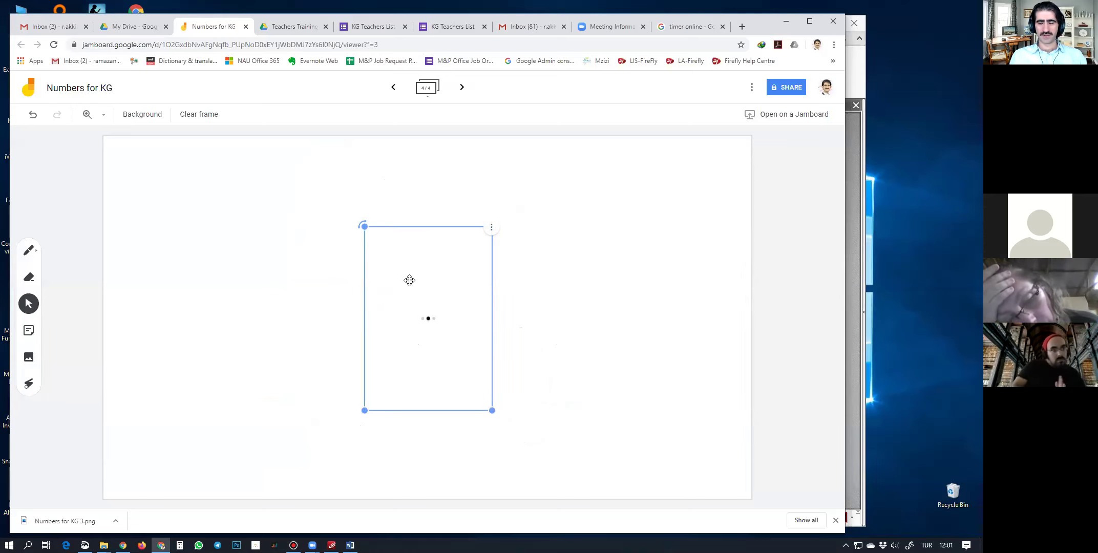
{"action": "left_click_drag", "start_coordinate": [427, 229], "coordinate": [316, 190]}
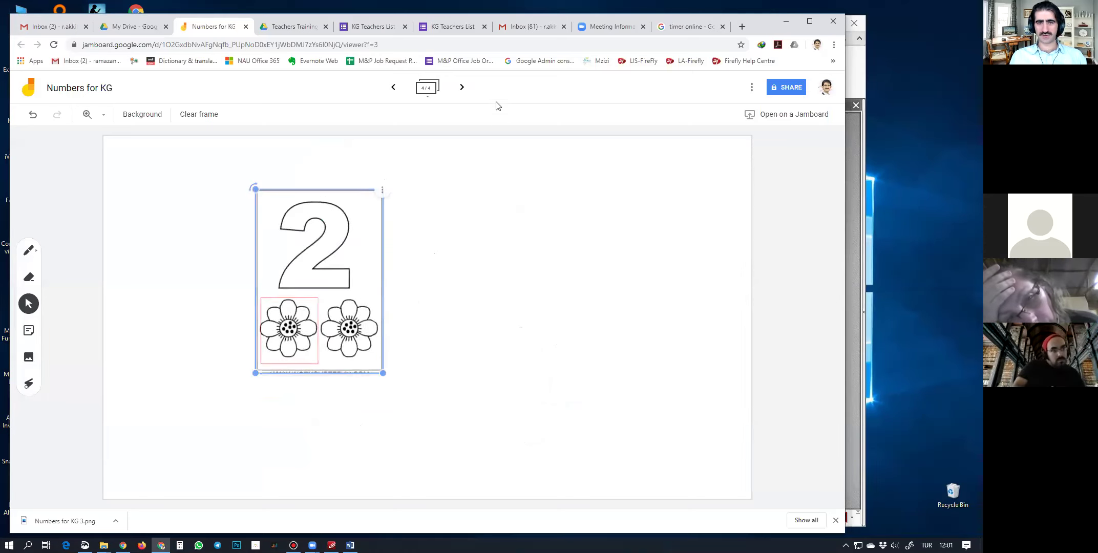
{"action": "left_click", "coordinate": [462, 87]}
{"action": "left_click", "coordinate": [393, 88]}
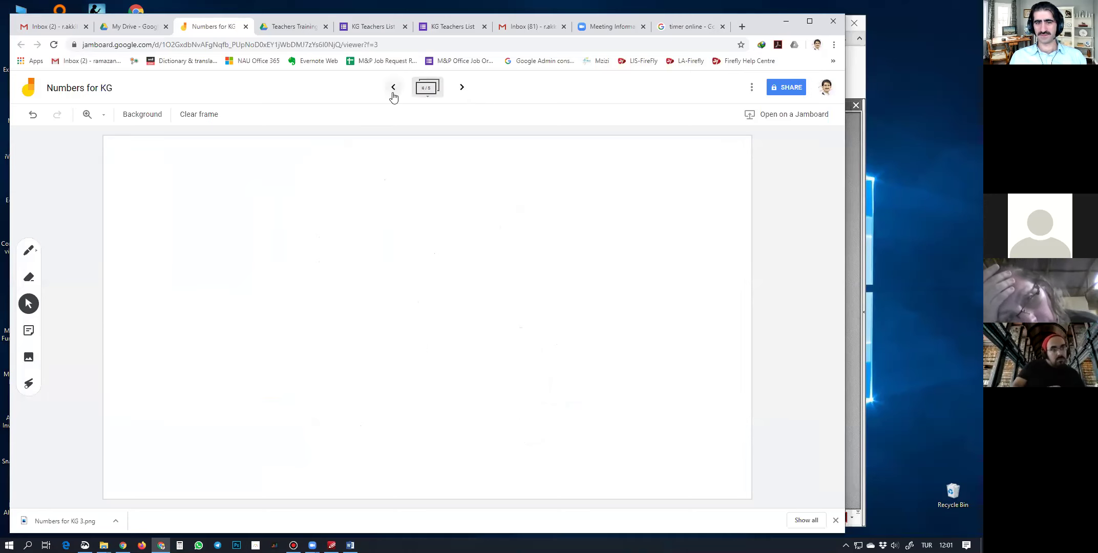
Place the number 2 worksheet snip near the frame's upper left corner and enlarge it to nearly the frame's full height
{"action": "left_click_drag", "start_coordinate": [331, 266], "coordinate": [240, 229]}
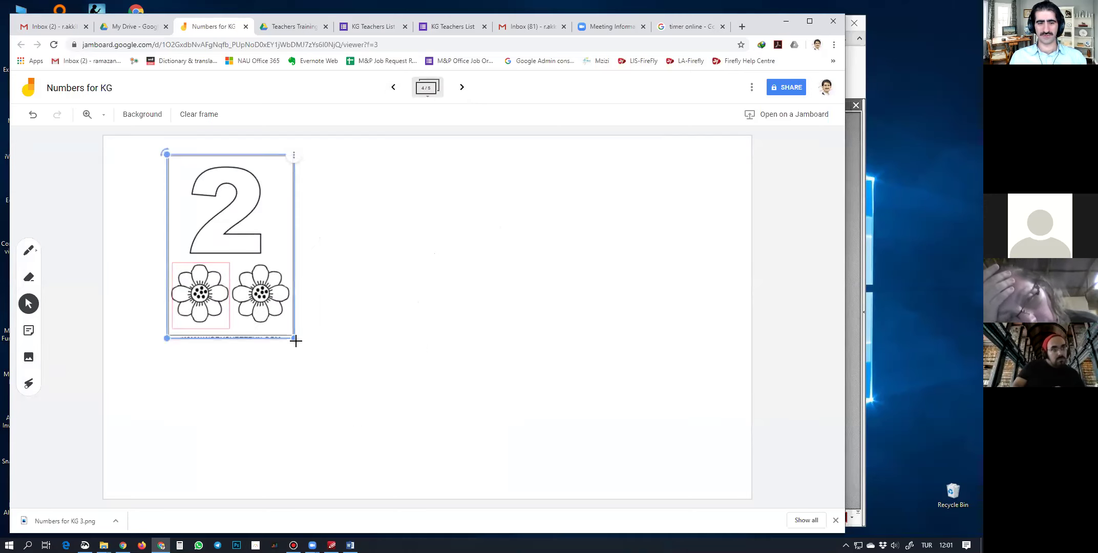
{"action": "left_click_drag", "start_coordinate": [299, 340], "coordinate": [382, 458]}
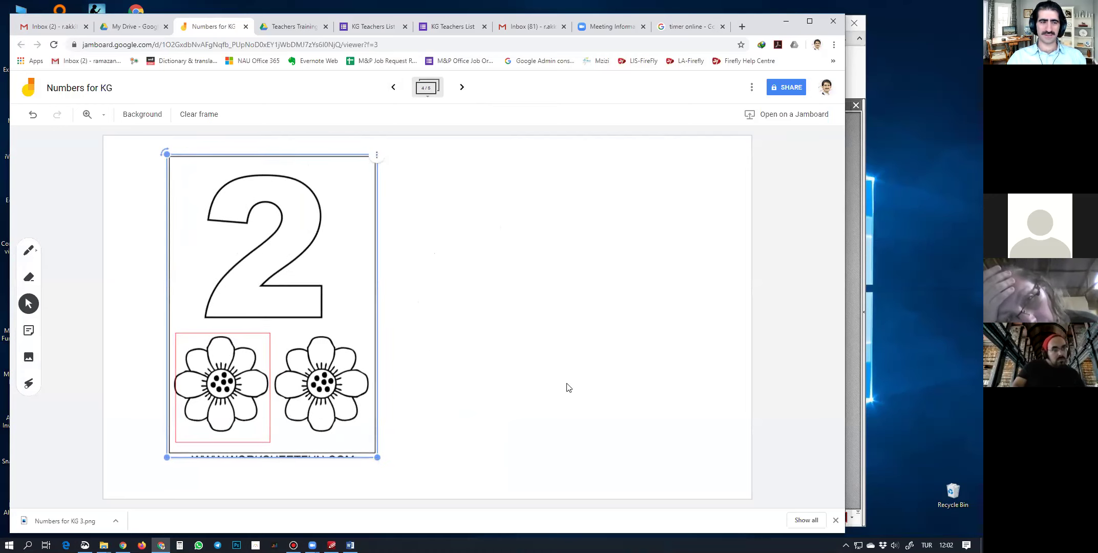
Using a teal pen, scribble colour into the upper part of the worksheet's number 2 and tick both flowers
{"action": "key", "text": "p"}
{"action": "key", "text": "p"}
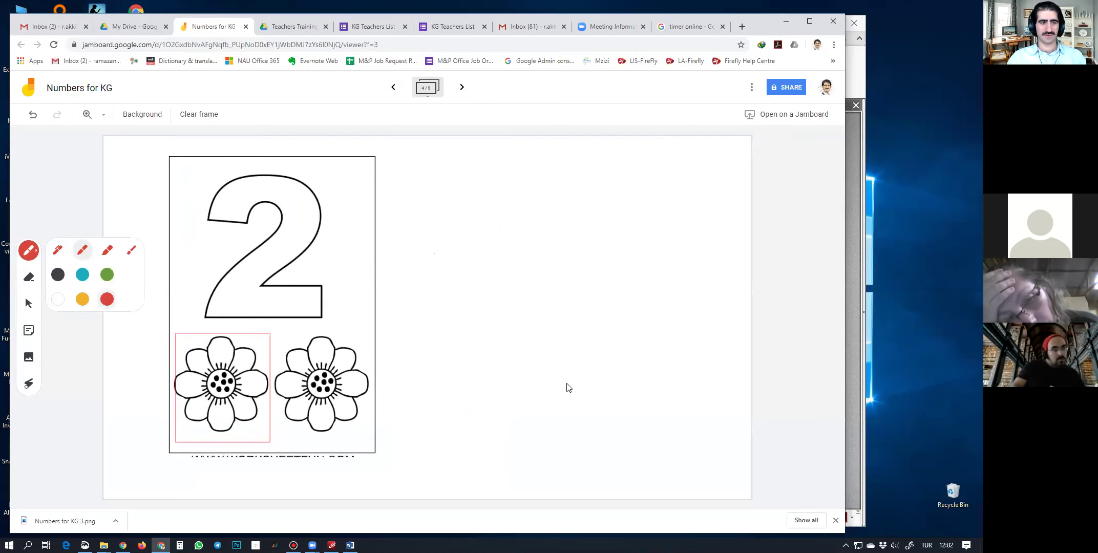
{"action": "left_click", "coordinate": [82, 275]}
{"action": "left_click_drag", "start_coordinate": [220, 211], "coordinate": [277, 189]}
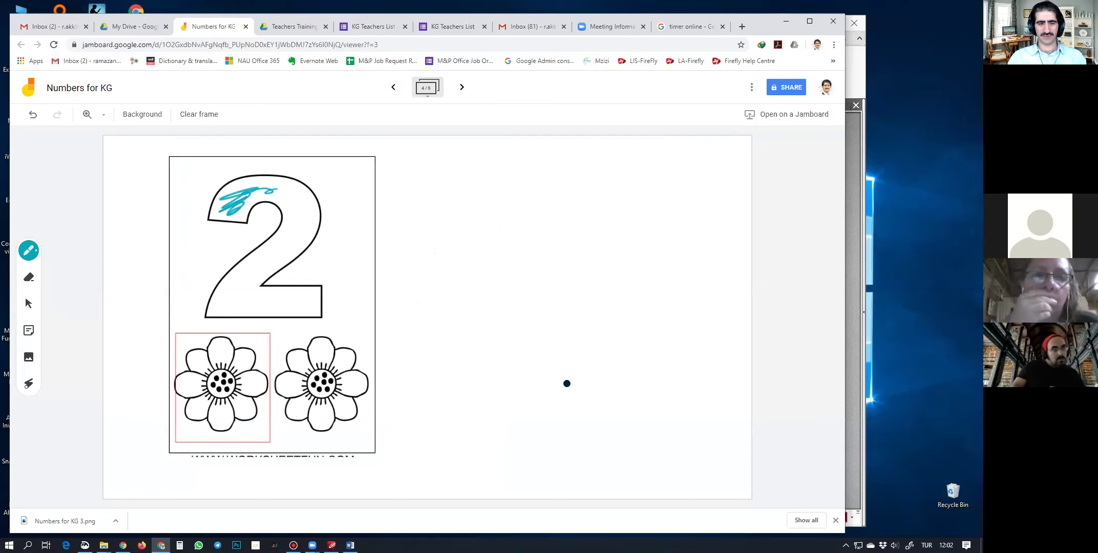
{"action": "left_click_drag", "start_coordinate": [247, 336], "coordinate": [287, 324]}
Handwrite a large 2 beside the worksheet with the word "Two" below it, and draw a box around the word
{"action": "mouse_move", "coordinate": [456, 210]}
{"action": "left_mouse_down"}
{"action": "mouse_move", "coordinate": [469, 194]}
{"action": "mouse_move", "coordinate": [437, 284]}
{"action": "mouse_move", "coordinate": [537, 288]}
{"action": "left_mouse_up"}
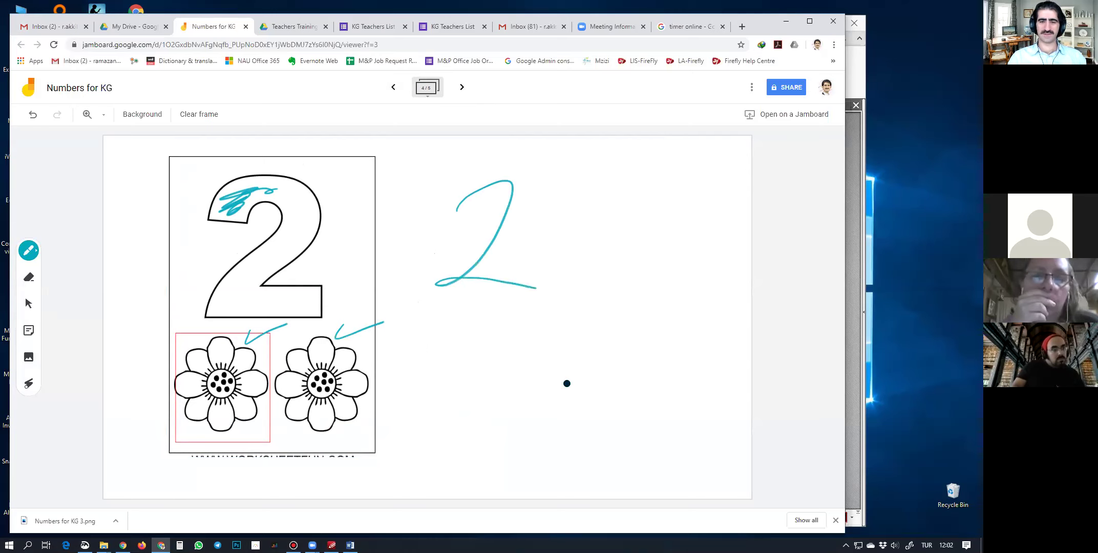
{"action": "left_click_drag", "start_coordinate": [458, 330], "coordinate": [447, 370]}
{"action": "left_click_drag", "start_coordinate": [421, 321], "coordinate": [481, 319]}
{"action": "mouse_move", "coordinate": [480, 333]}
{"action": "left_mouse_down"}
{"action": "mouse_move", "coordinate": [484, 351]}
{"action": "mouse_move", "coordinate": [591, 330]}
{"action": "mouse_move", "coordinate": [563, 321]}
{"action": "left_mouse_up"}
{"action": "mouse_move", "coordinate": [424, 297]}
{"action": "left_mouse_down"}
{"action": "mouse_move", "coordinate": [420, 371]}
{"action": "mouse_move", "coordinate": [628, 358]}
{"action": "mouse_move", "coordinate": [474, 385]}
{"action": "left_mouse_up"}
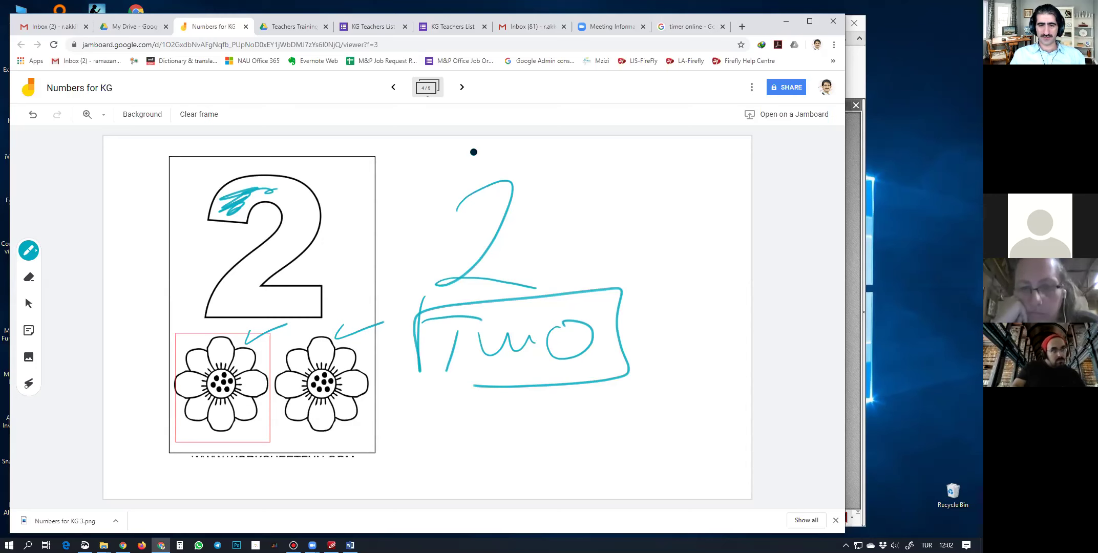
Switch to Bandicam, stop the fullscreen recording and shift its window slightly to the left over the jam
{"action": "key", "text": "alt+Tab"}
{"action": "left_click", "coordinate": [514, 127]}
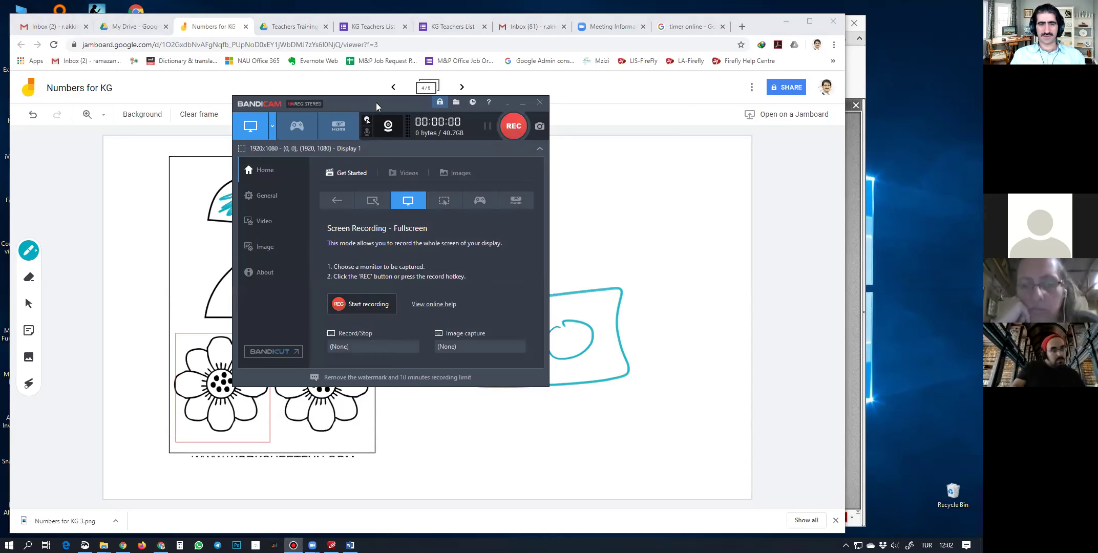
{"action": "left_click_drag", "start_coordinate": [377, 106], "coordinate": [328, 101]}
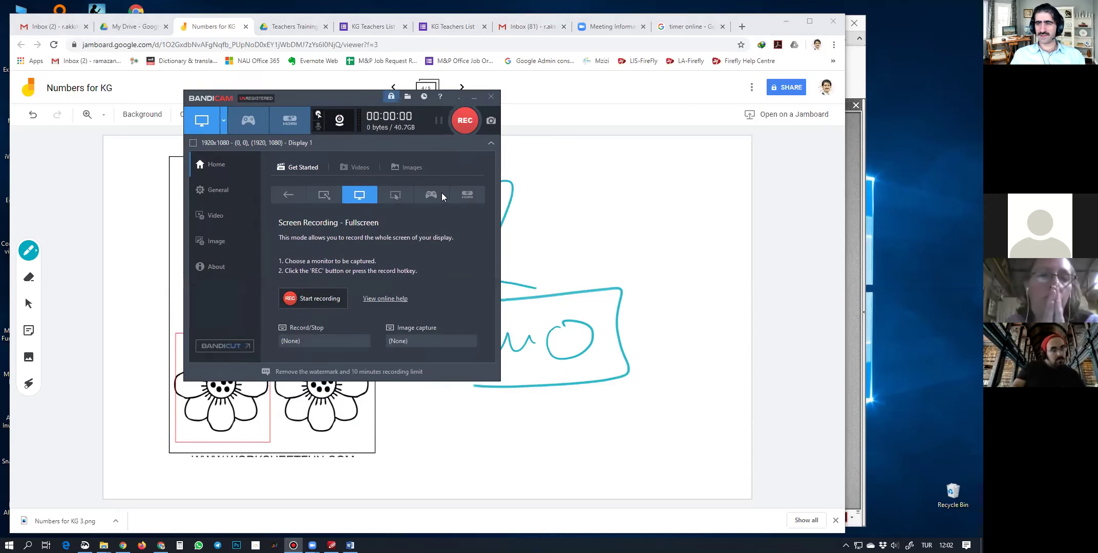